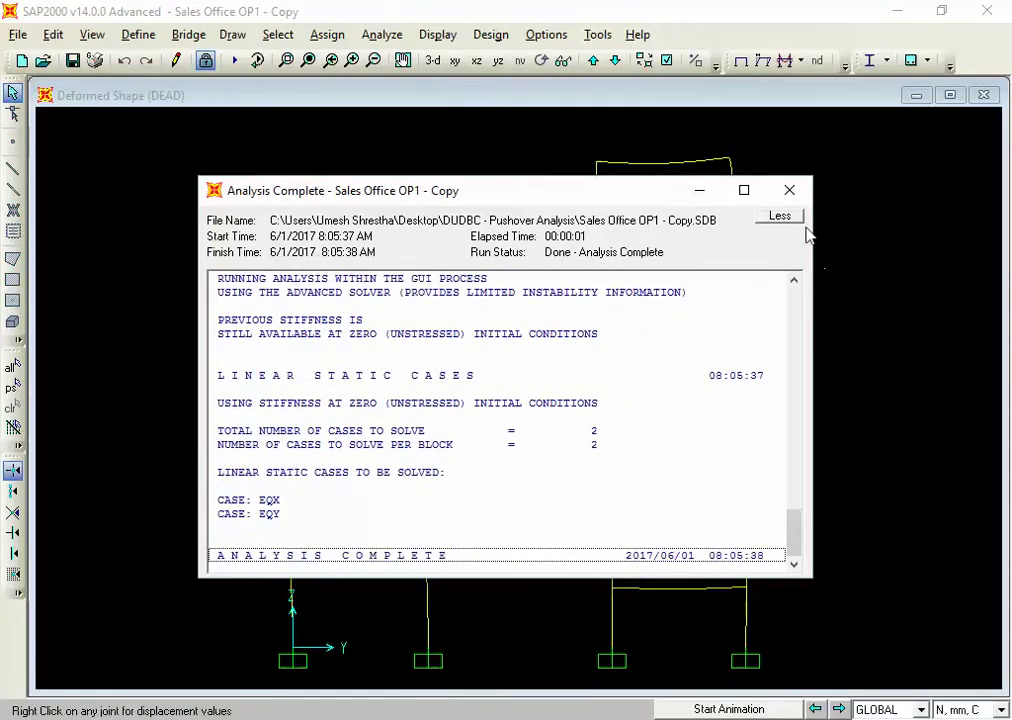
# Step: Close the analysis report and run the concrete design/check of the structure
pyautogui.click(789, 190)
pyautogui.click(910, 60)
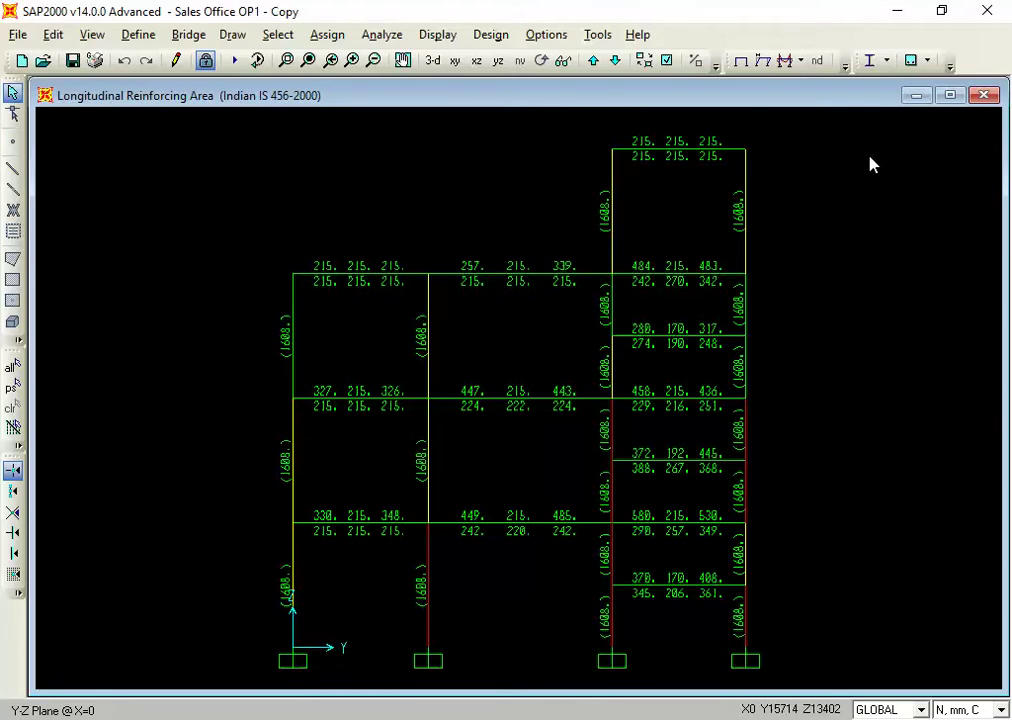
# Step: Check the design information and design overwrites of the topmost beam in the X=0 frame, leaving them unmodified
pyautogui.click(643, 152)
pyautogui.rightClick(641, 152)
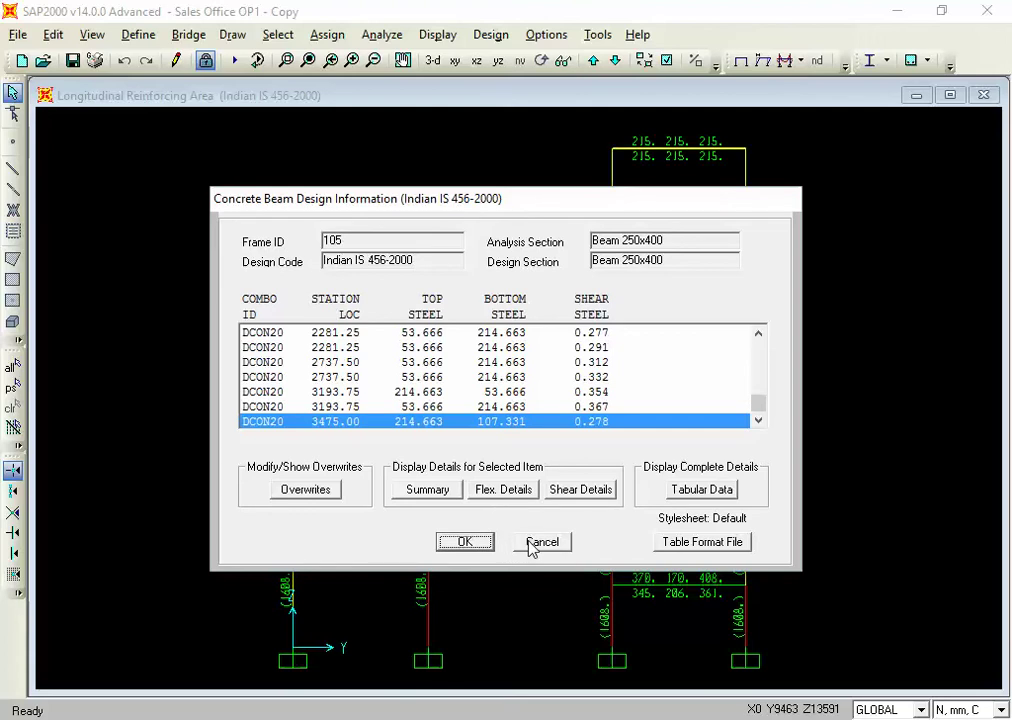
pyautogui.click(320, 496)
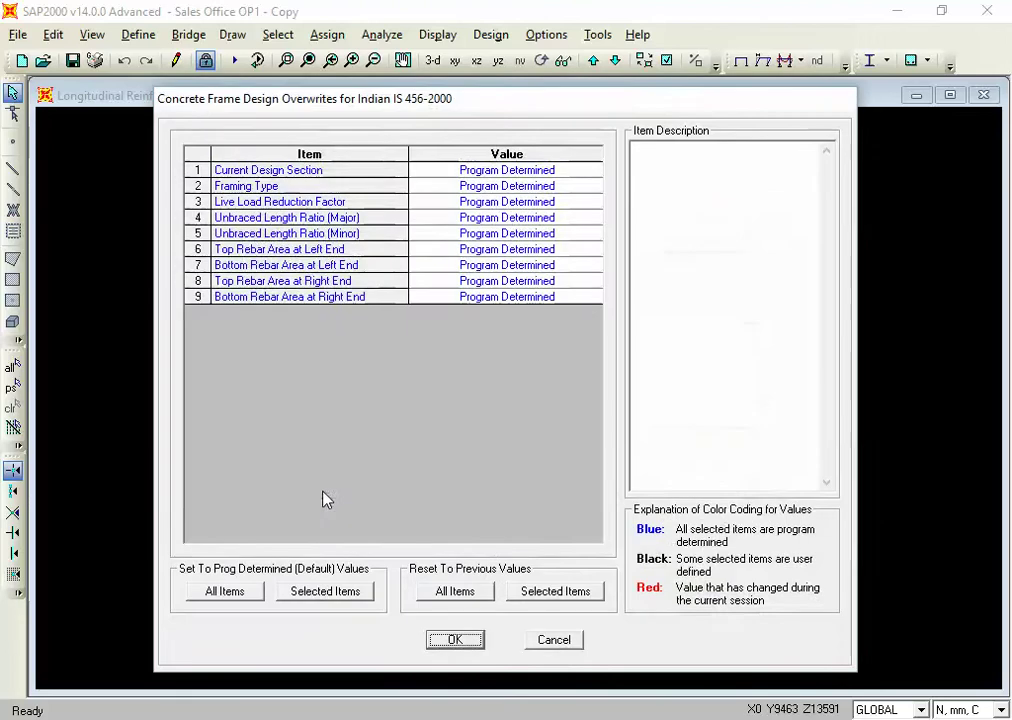
pyautogui.click(563, 641)
pyautogui.click(545, 550)
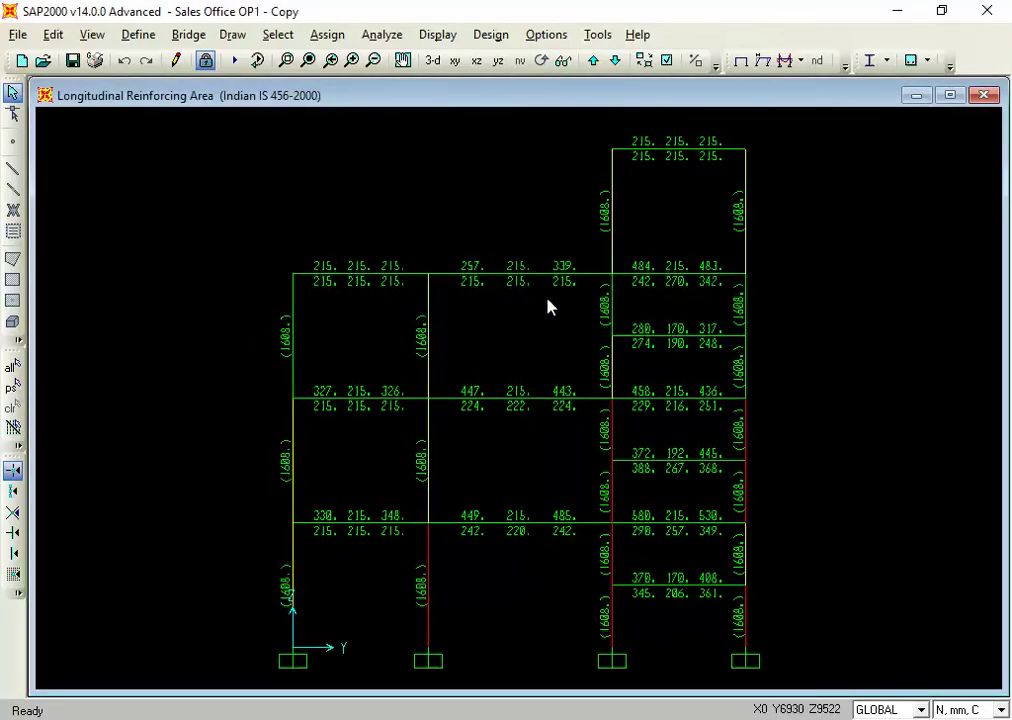
# Step: Review the reinforcing areas across the Y-Z elevations and examine the design summary of the second-level middle-bay beam at X=0
pyautogui.click(593, 61)
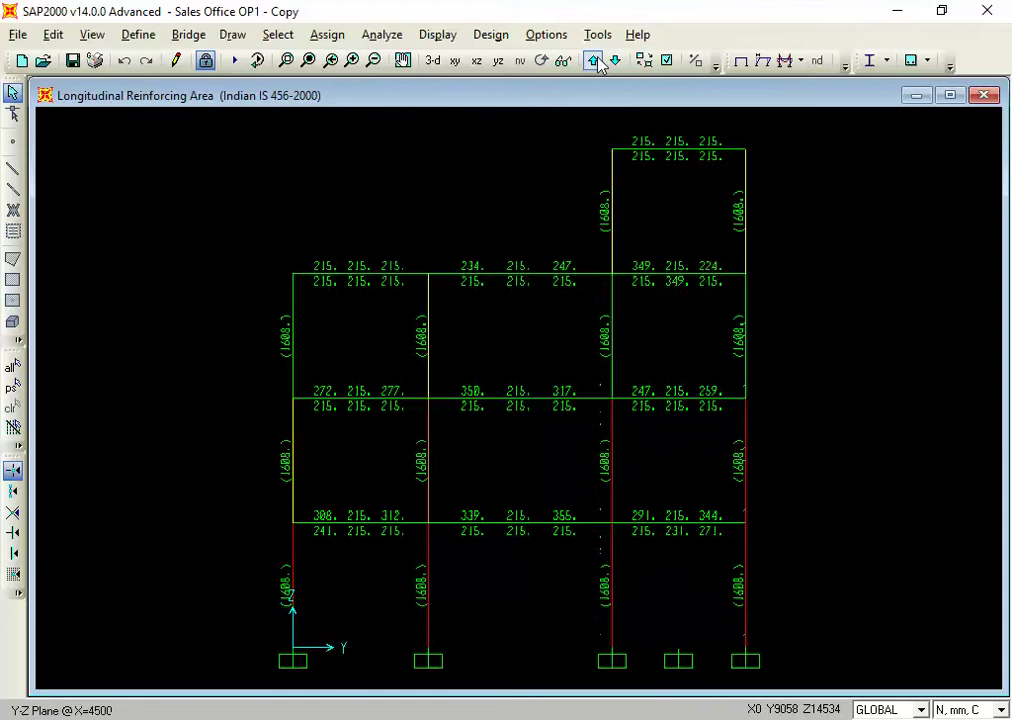
pyautogui.click(595, 62)
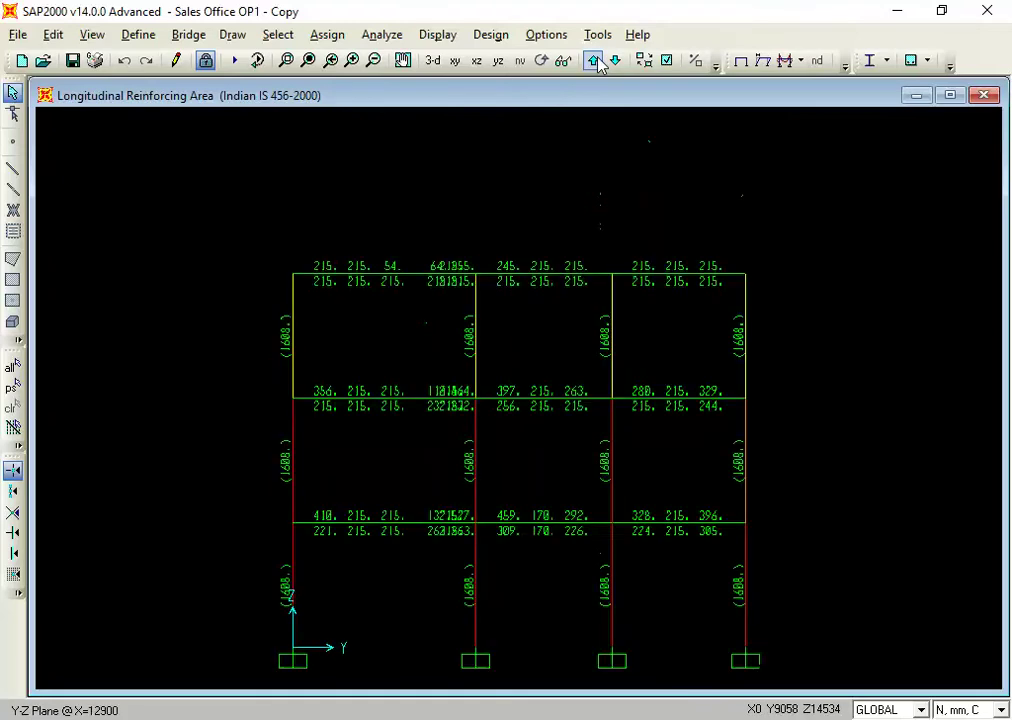
pyautogui.click(594, 61)
pyautogui.click(594, 61)
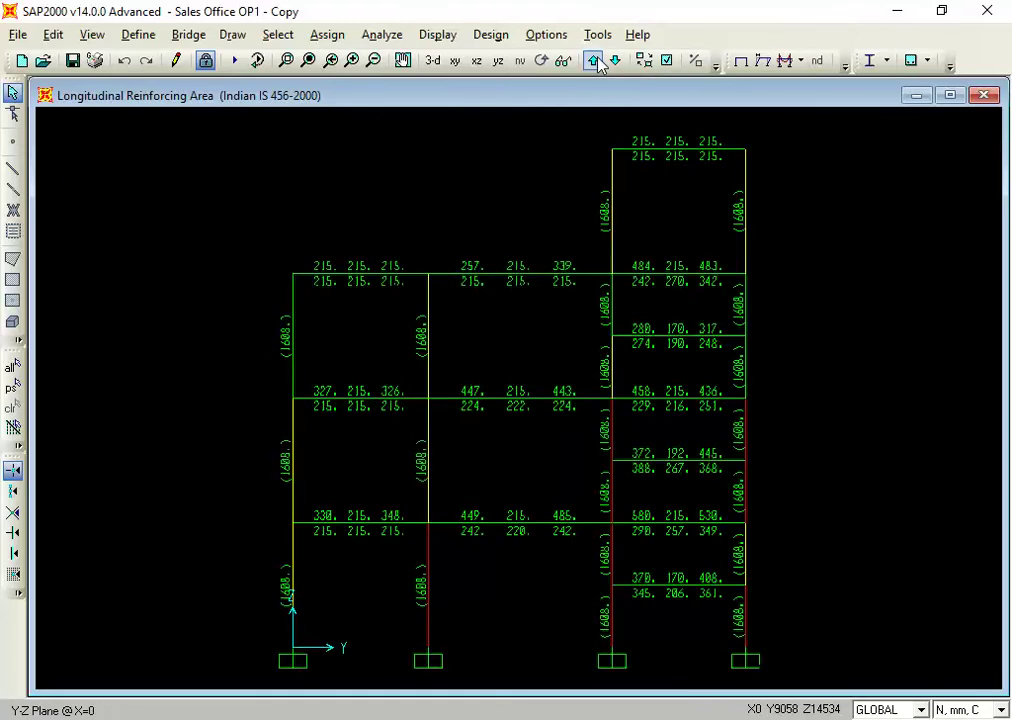
pyautogui.click(493, 401)
pyautogui.rightClick(493, 401)
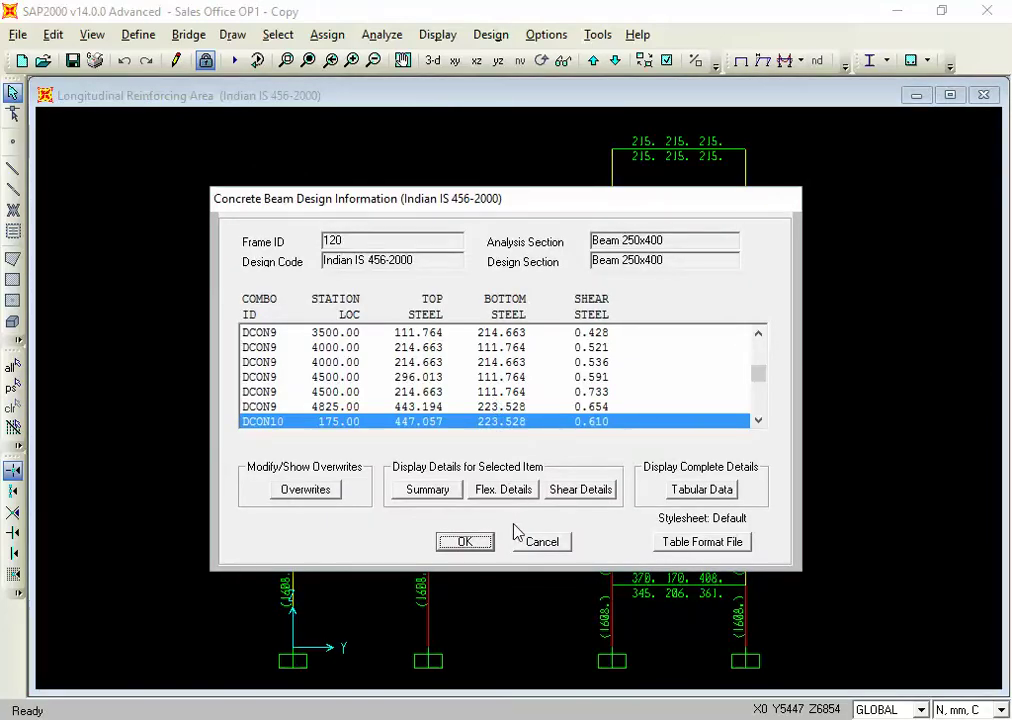
pyautogui.click(405, 494)
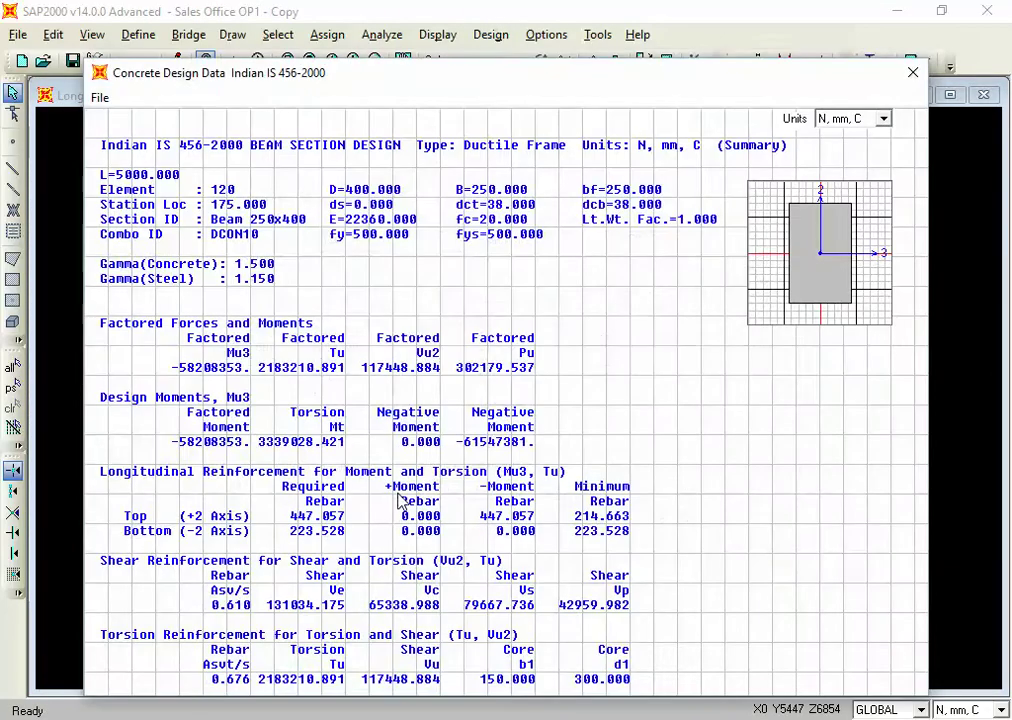
pyautogui.click(912, 72)
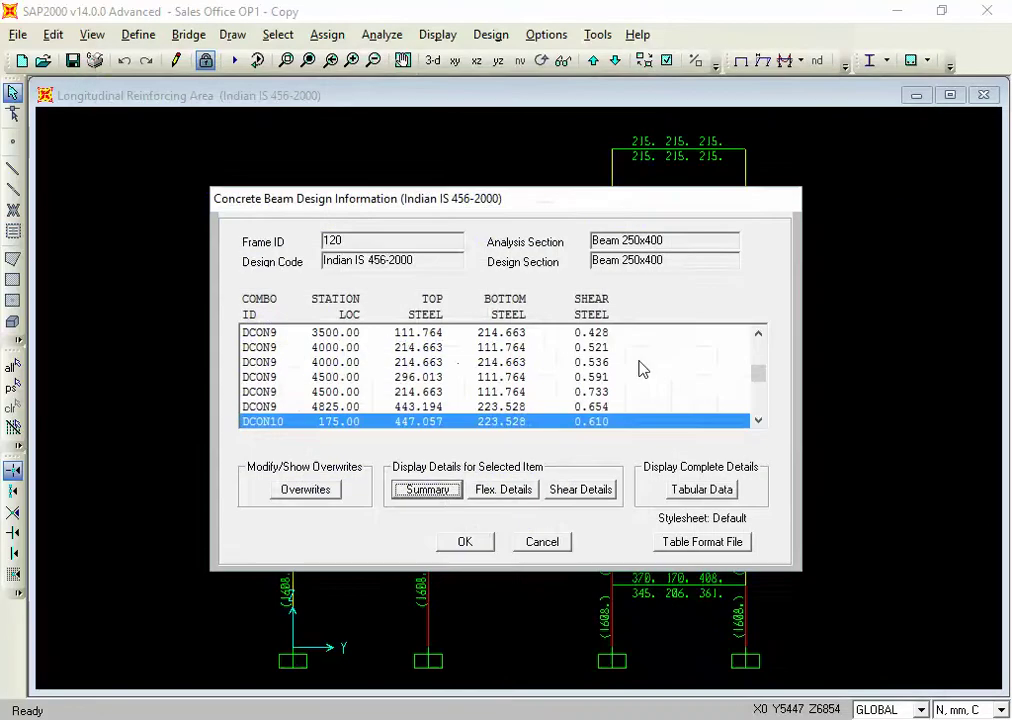
pyautogui.click(526, 546)
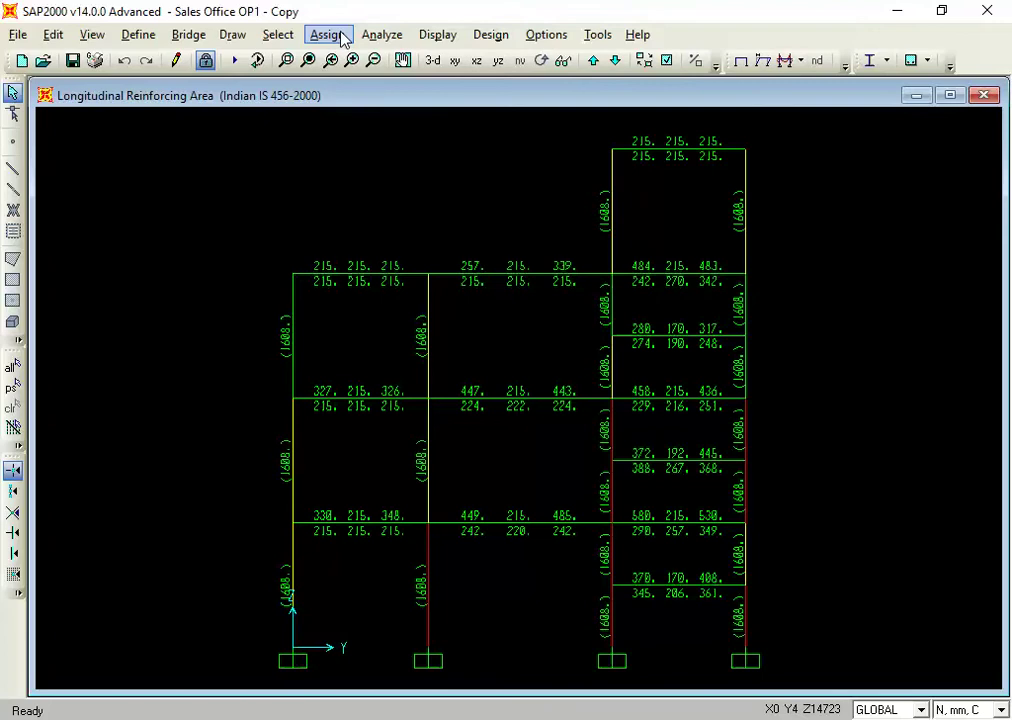
# Step: Select all frames that use the Beam 250x400 and Beam 250x450 sections
pyautogui.hotkey('ctrl', 'a')
pyautogui.hotkey('ctrl', 'q')
pyautogui.click(278, 35)
pyautogui.moveTo(300, 60)
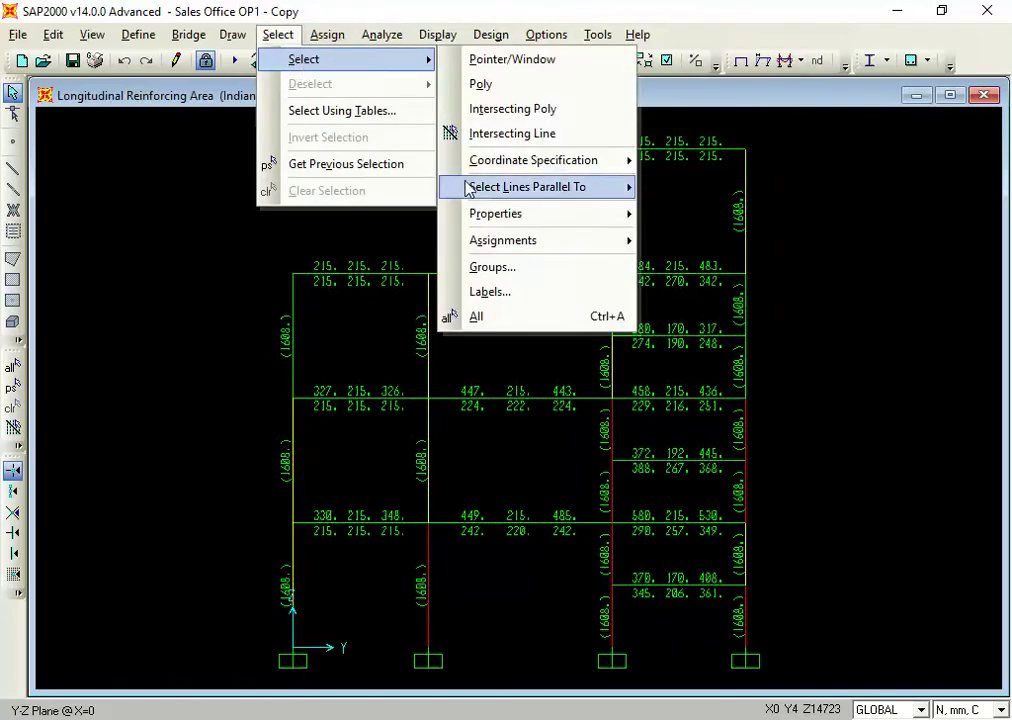
pyautogui.moveTo(497, 216)
pyautogui.click(696, 238)
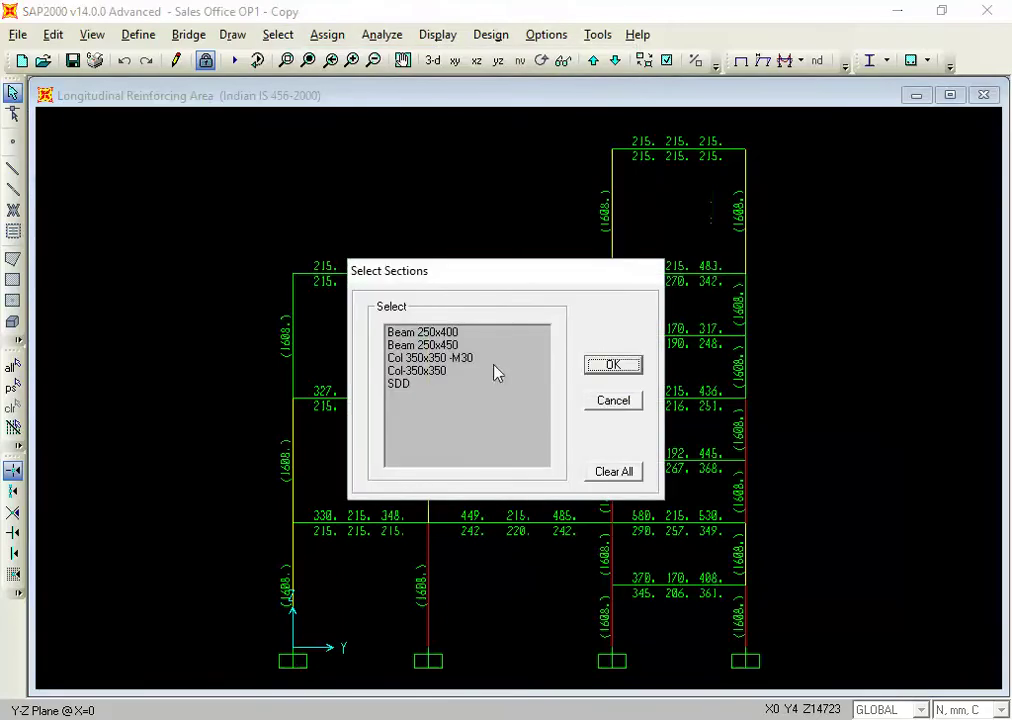
pyautogui.click(449, 345)
pyautogui.click(449, 334)
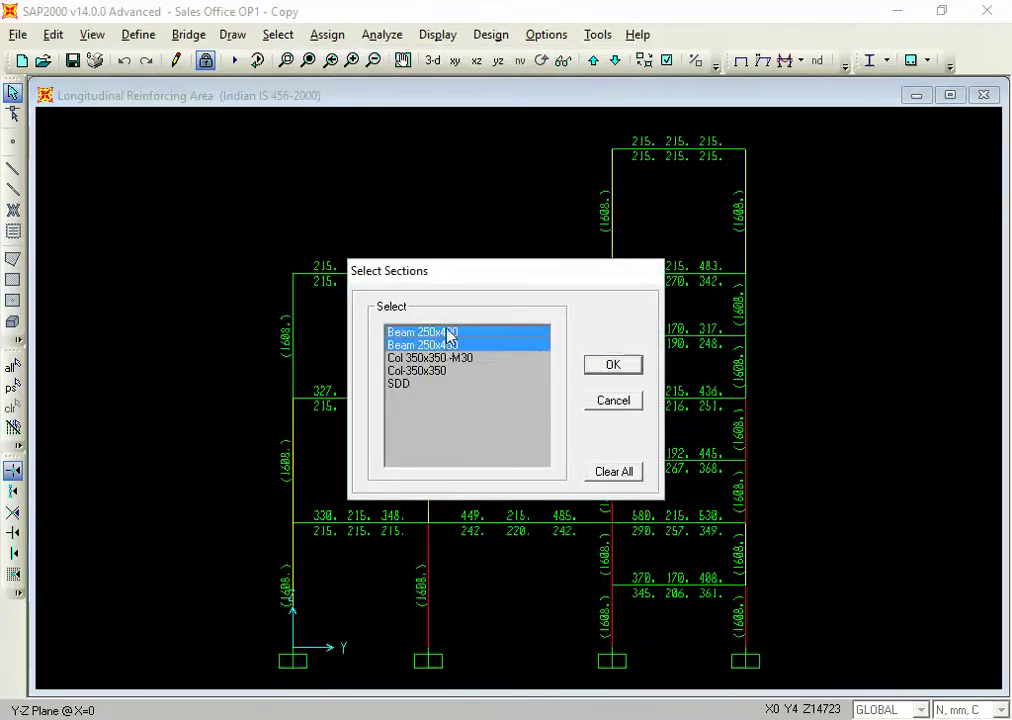
pyautogui.click(612, 367)
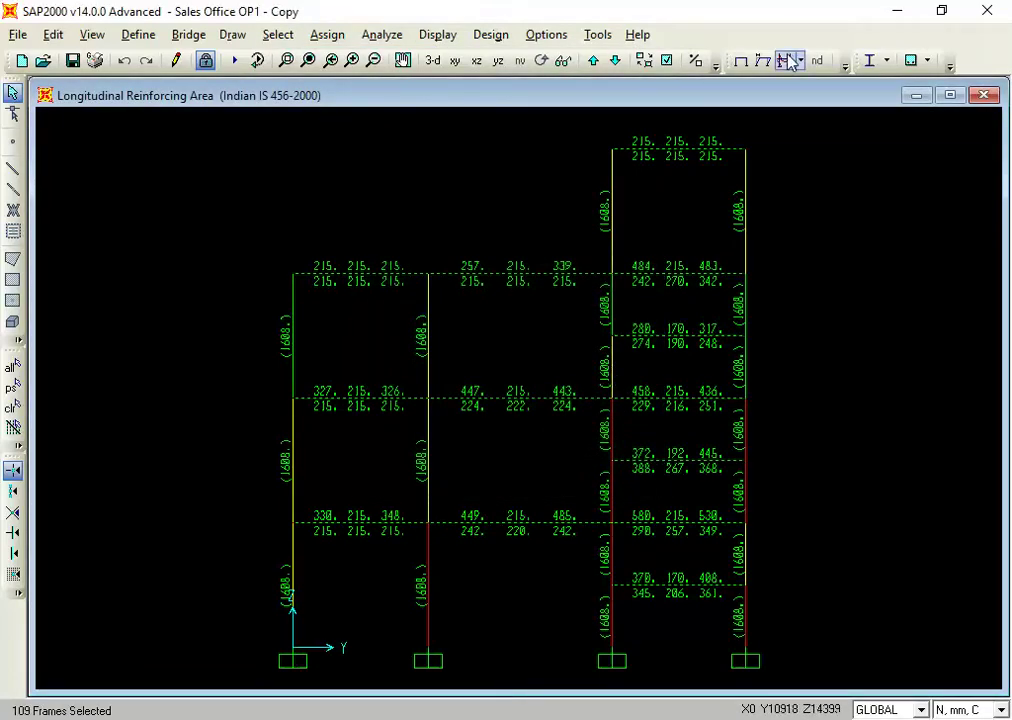
# Step: Set the concrete design overwrite for Framing Type to Ductile on the selected beams
pyautogui.click(927, 61)
pyautogui.click(880, 110)
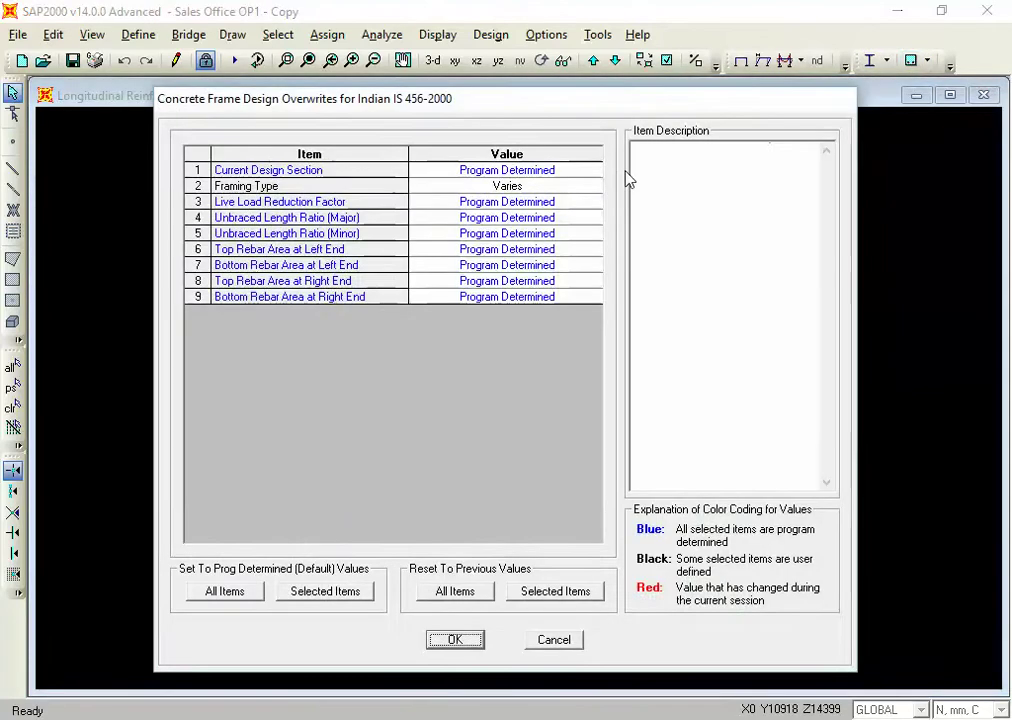
pyautogui.click(575, 189)
pyautogui.click(585, 190)
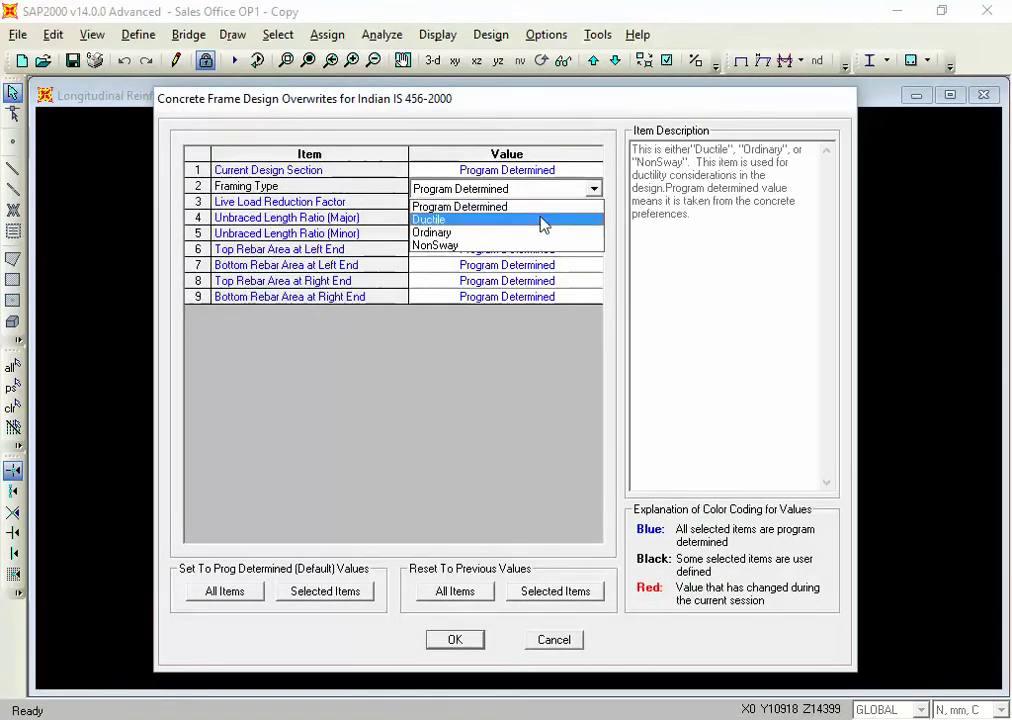
pyautogui.click(542, 222)
pyautogui.click(455, 639)
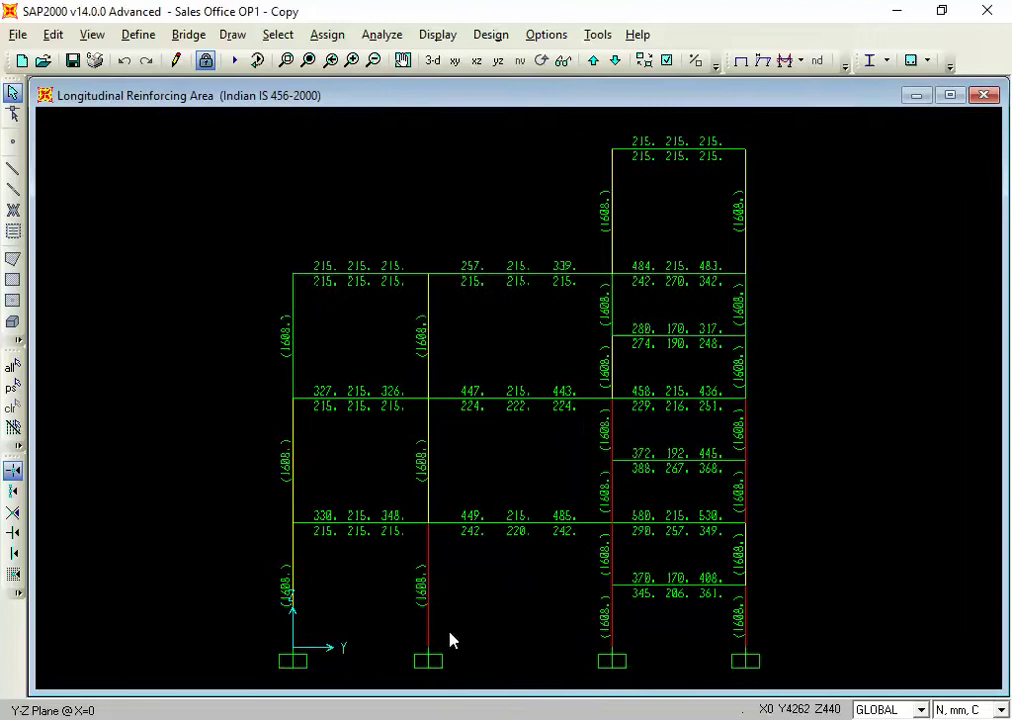
# Step: Rerun the concrete design and review the longitudinal reinforcing areas across the Y-Z elevations, returning to X=0
pyautogui.click(910, 61)
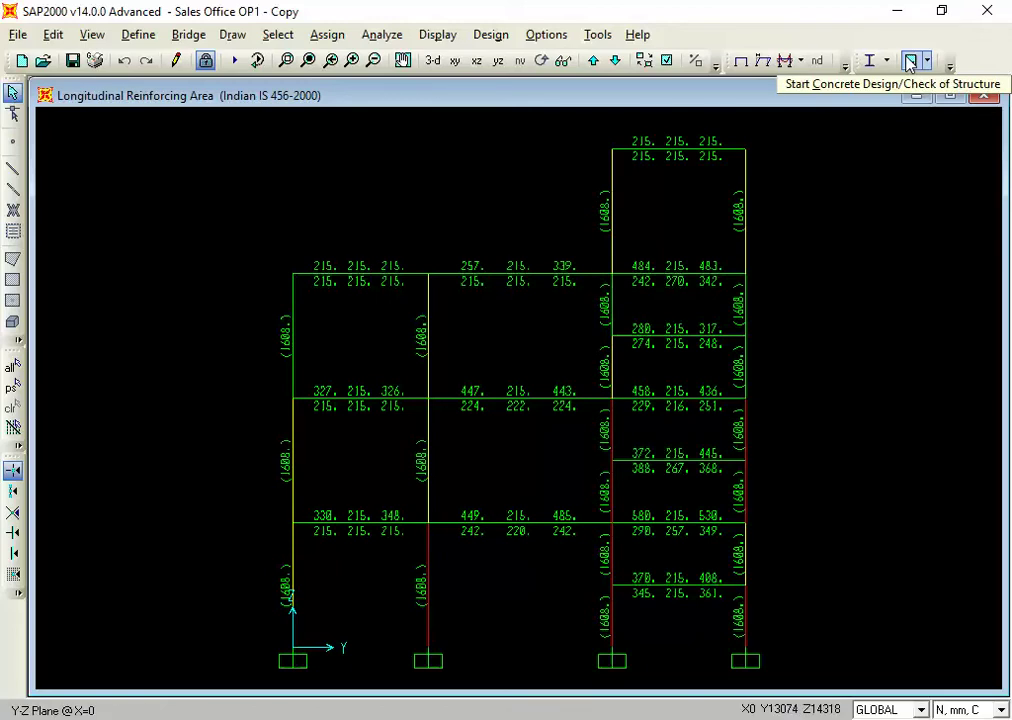
pyautogui.click(597, 62)
pyautogui.click(597, 62)
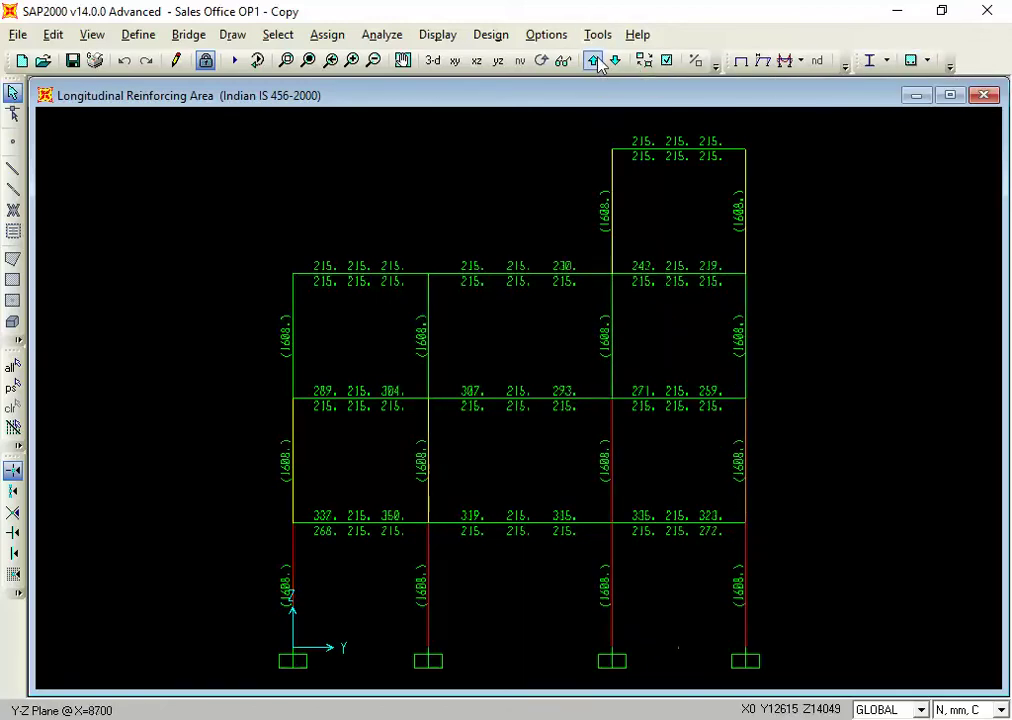
pyautogui.click(597, 62)
pyautogui.click(597, 62)
pyautogui.click(597, 62)
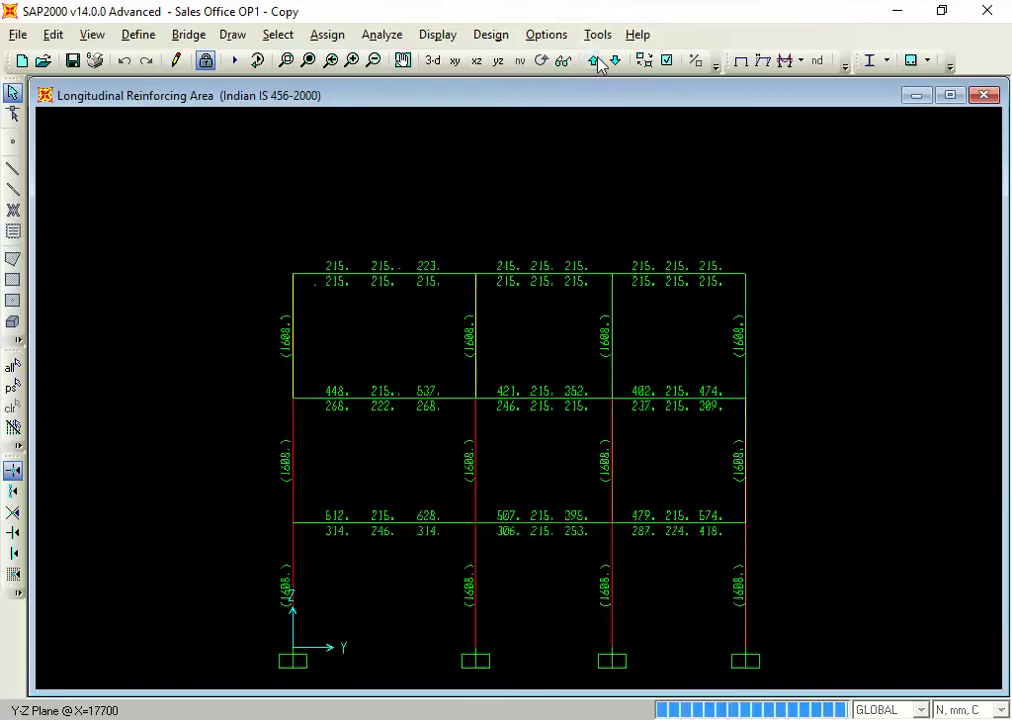
pyautogui.click(597, 62)
pyautogui.click(597, 62)
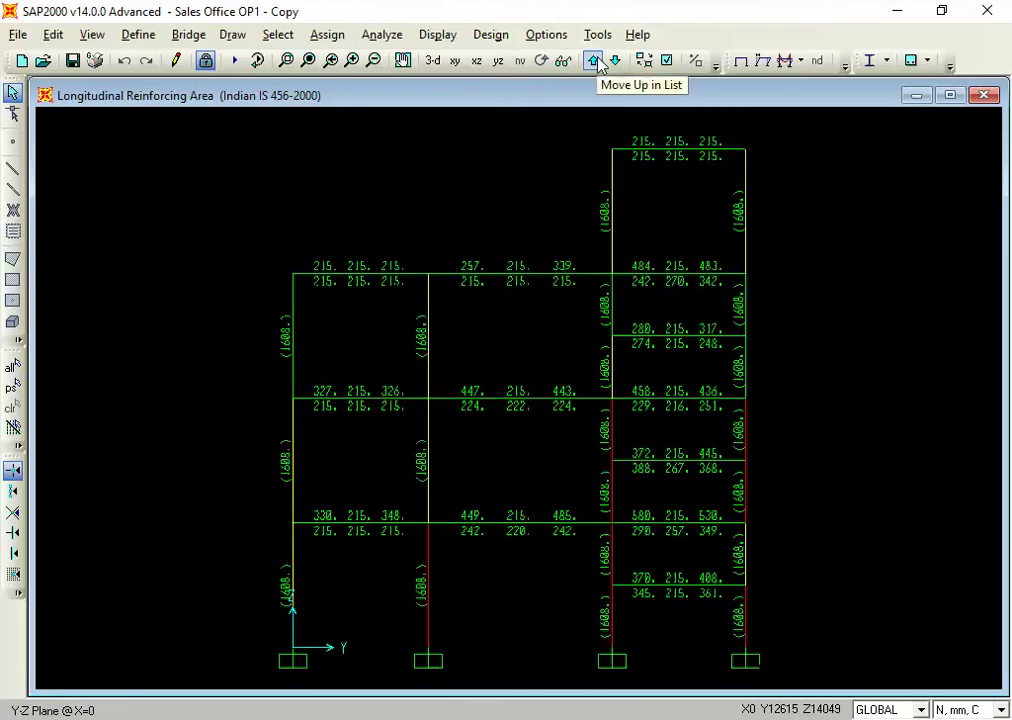
# Step: Verify the framing type in the design overwrites of the topmost beam at X=0
pyautogui.click(647, 151)
pyautogui.rightClick(647, 155)
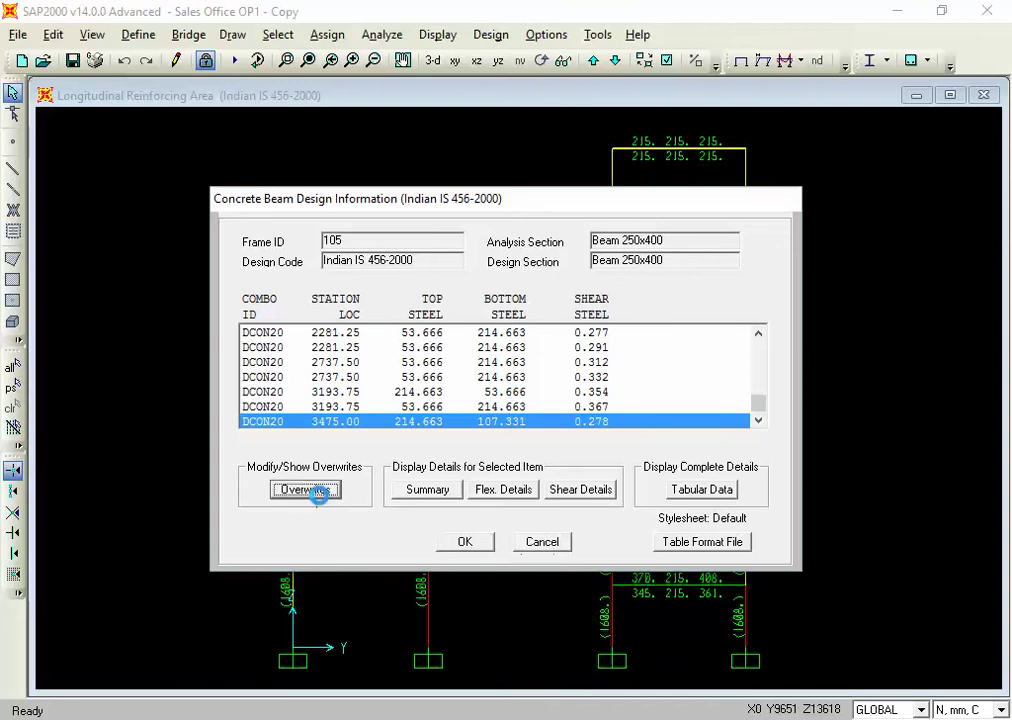
pyautogui.click(315, 489)
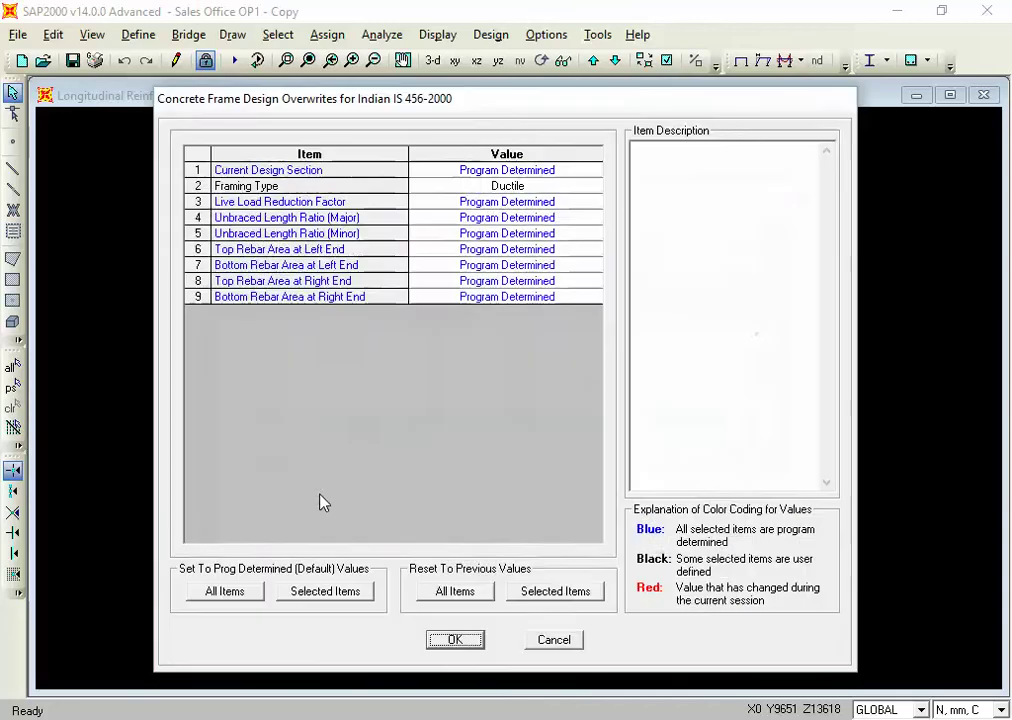
pyautogui.click(563, 645)
pyautogui.click(555, 548)
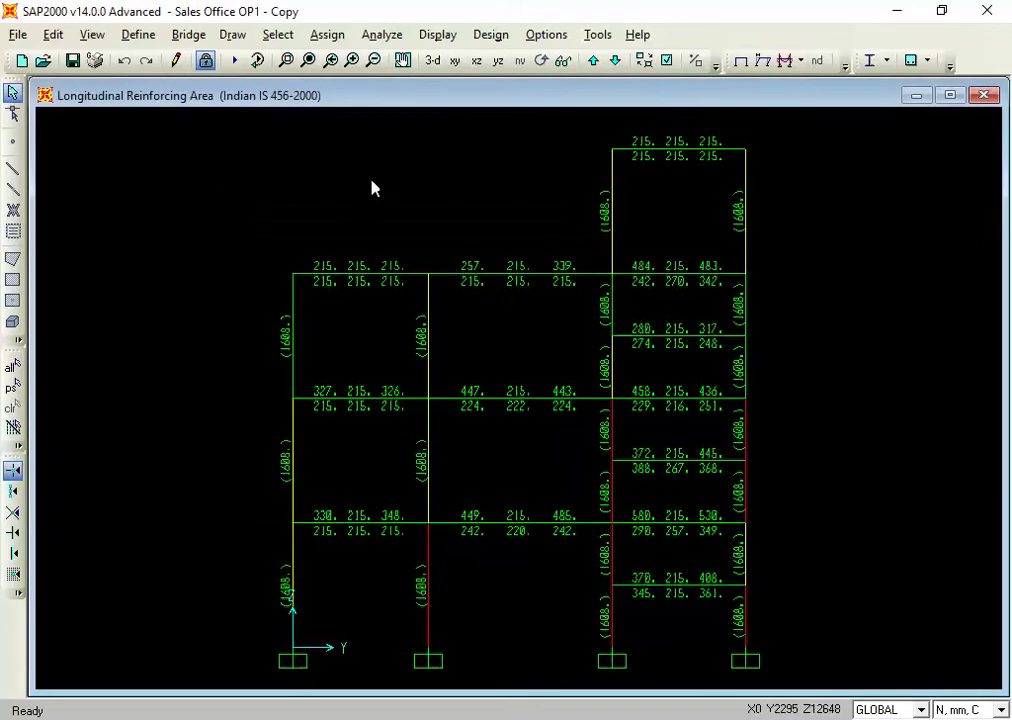
# Step: Unlock the model, deleting its analysis results, and review the concrete reinforcement data of frame section Beam 250x400
pyautogui.click(205, 61)
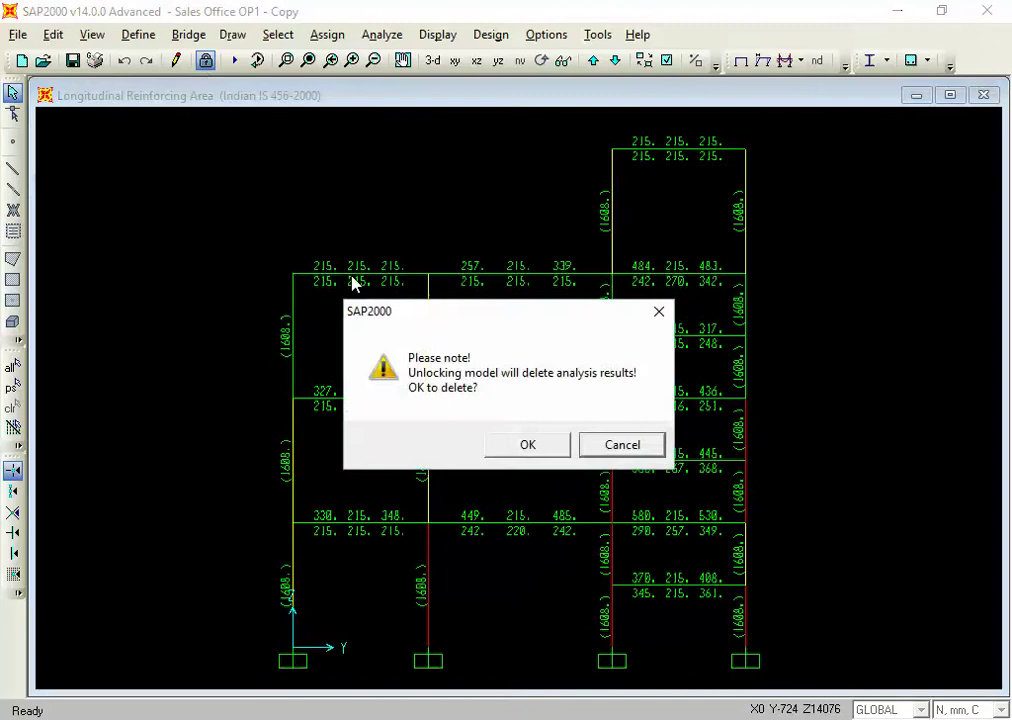
pyautogui.click(517, 455)
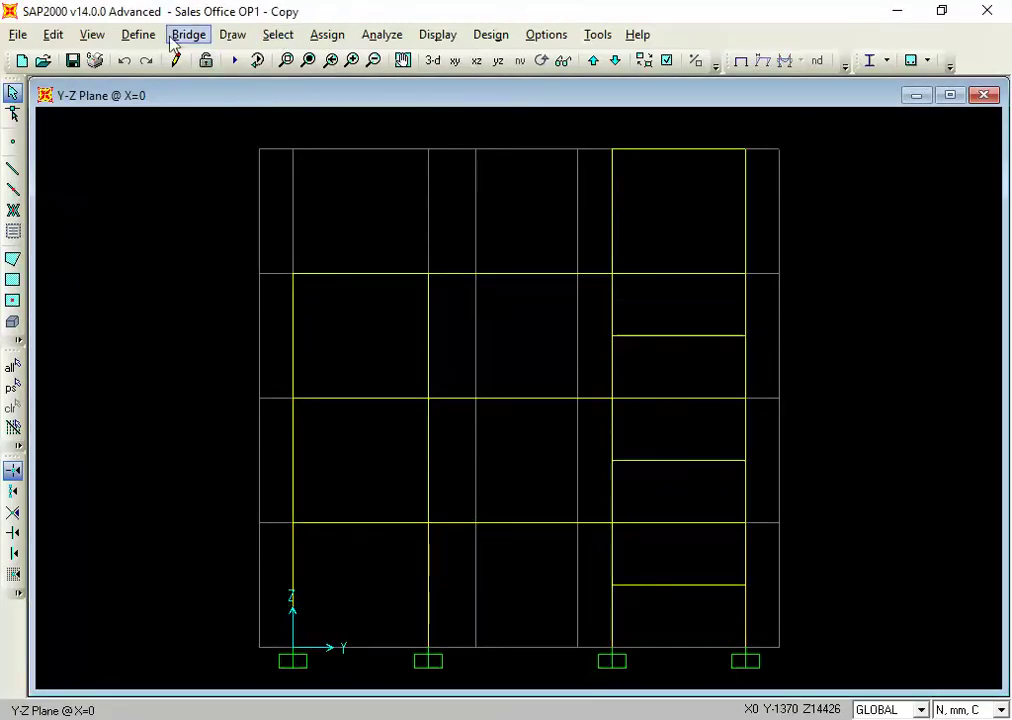
pyautogui.click(132, 36)
pyautogui.moveTo(165, 86)
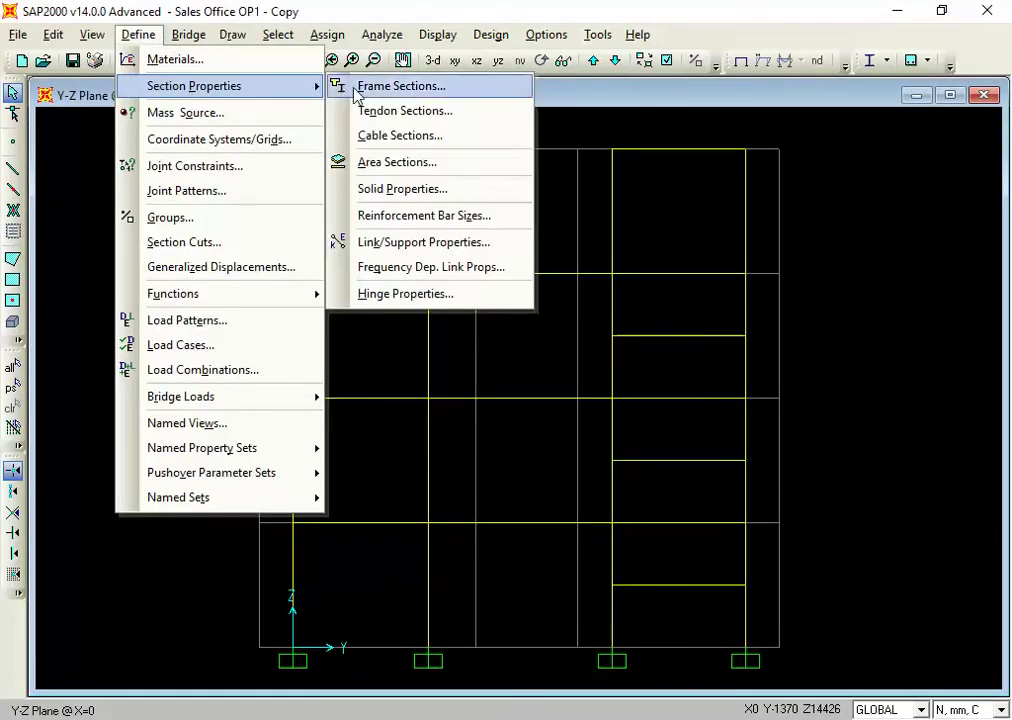
pyautogui.click(380, 86)
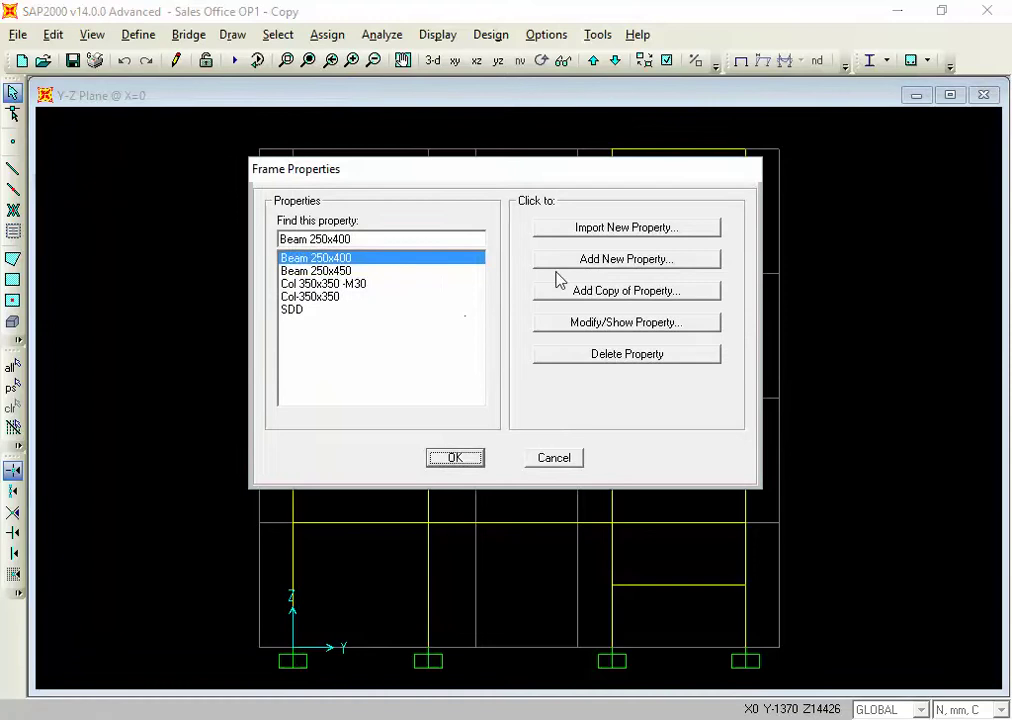
pyautogui.click(573, 328)
pyautogui.click(416, 532)
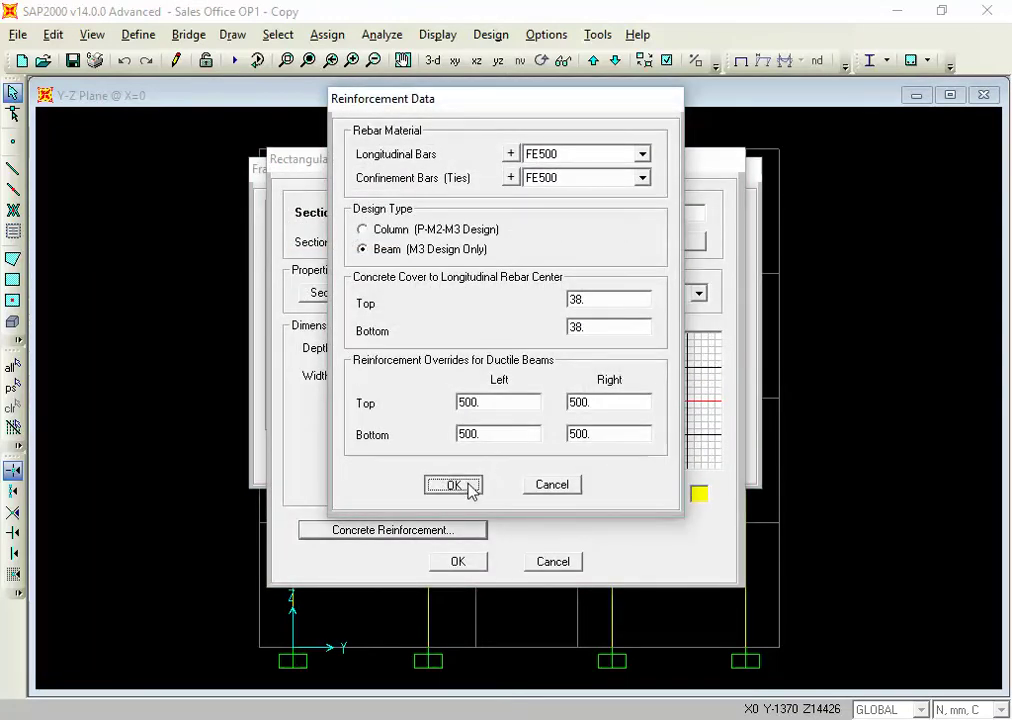
pyautogui.click(468, 487)
pyautogui.click(456, 563)
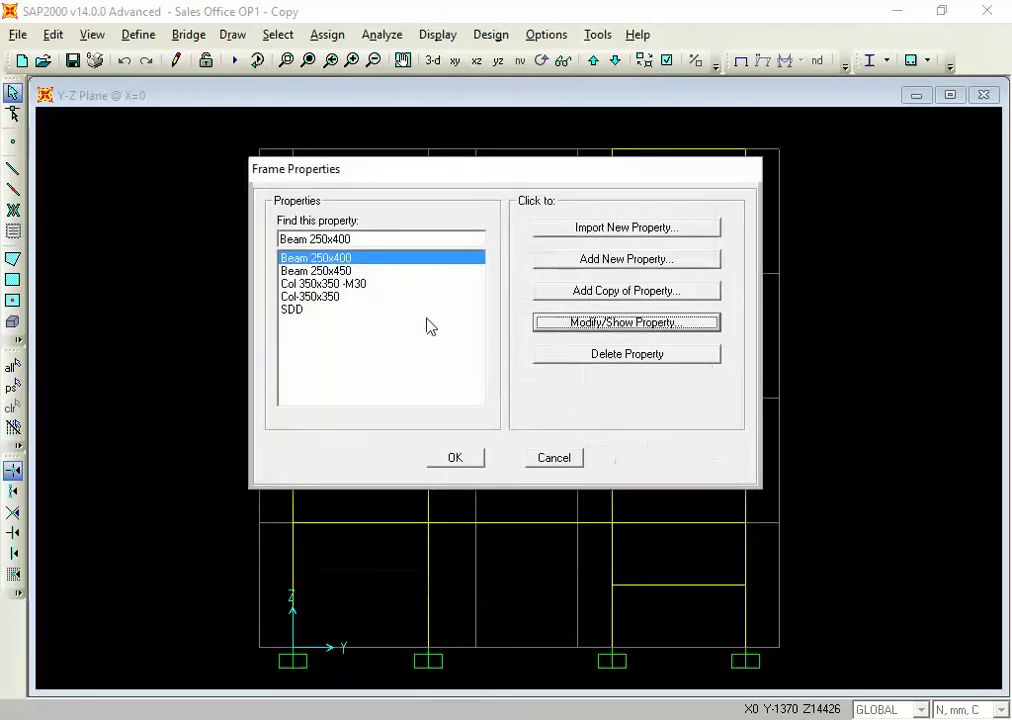
# Step: Review the concrete reinforcement data of frame section Beam 250x450, including its ductile beam overrides
pyautogui.click(357, 272)
pyautogui.click(562, 323)
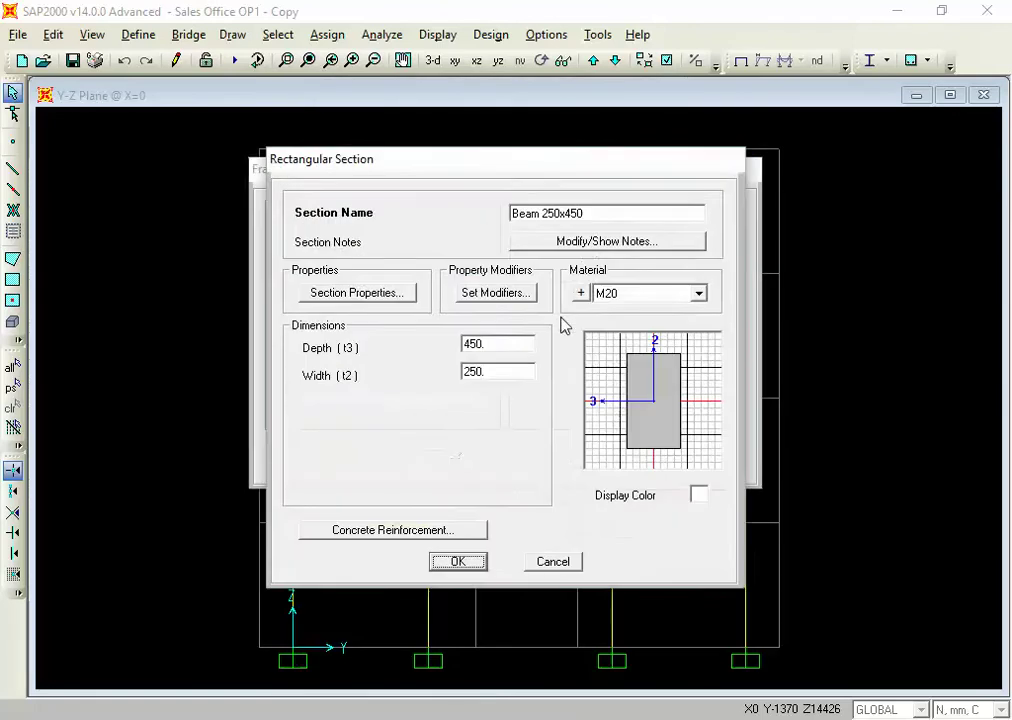
pyautogui.click(440, 530)
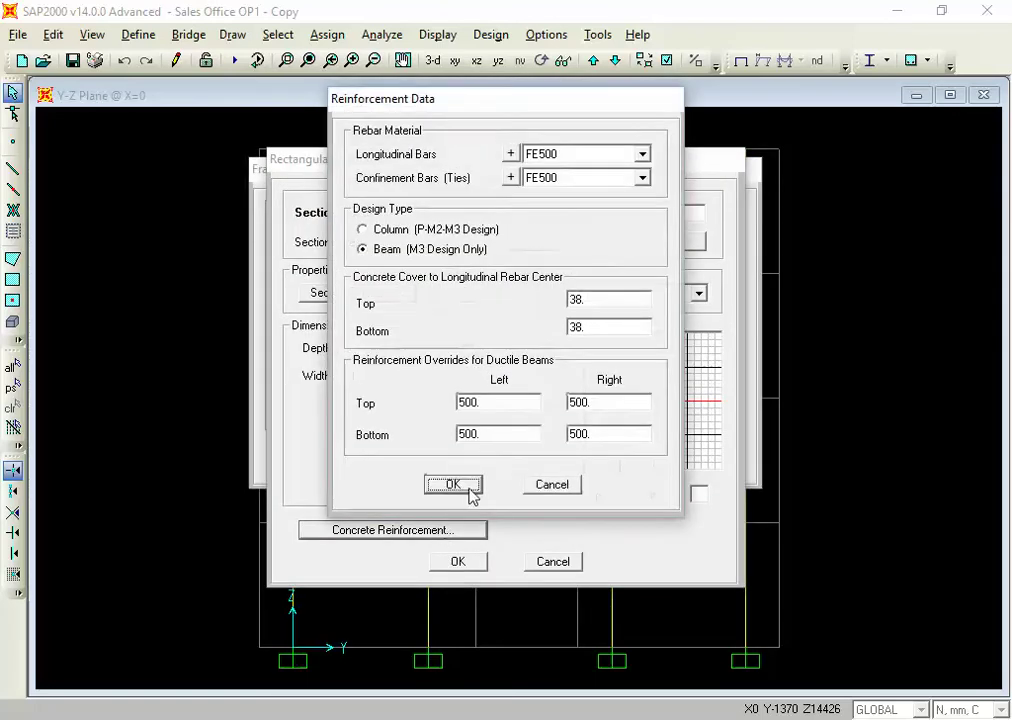
pyautogui.click(468, 487)
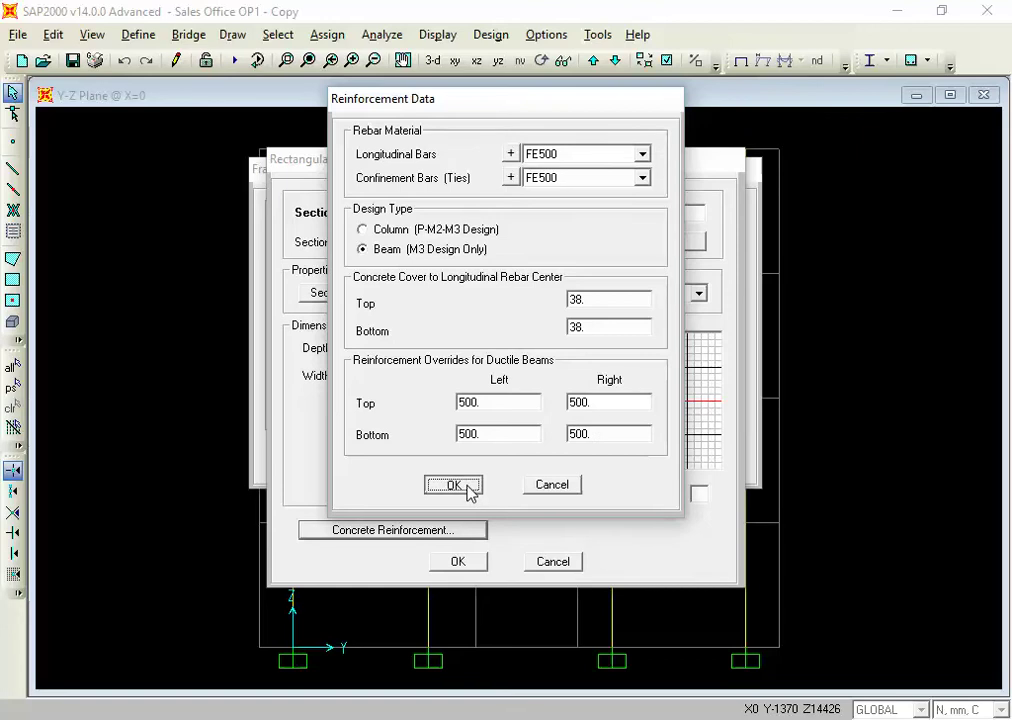
pyautogui.click(458, 562)
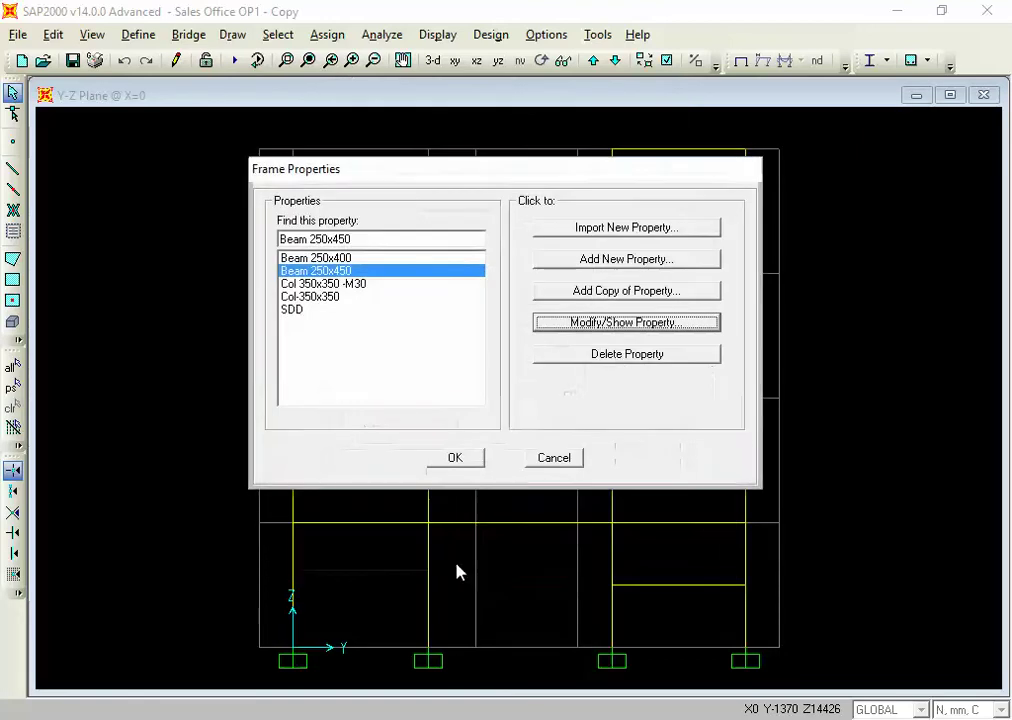
# Step: Accept the frame section definitions and close their list
pyautogui.click(455, 459)
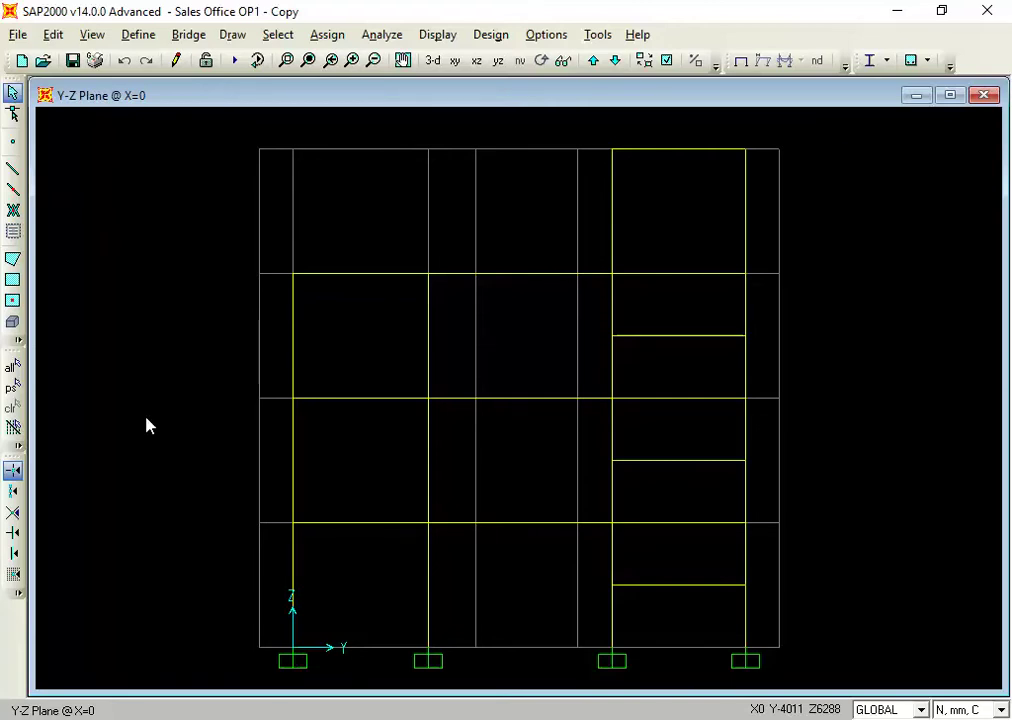
pyautogui.click(132, 38)
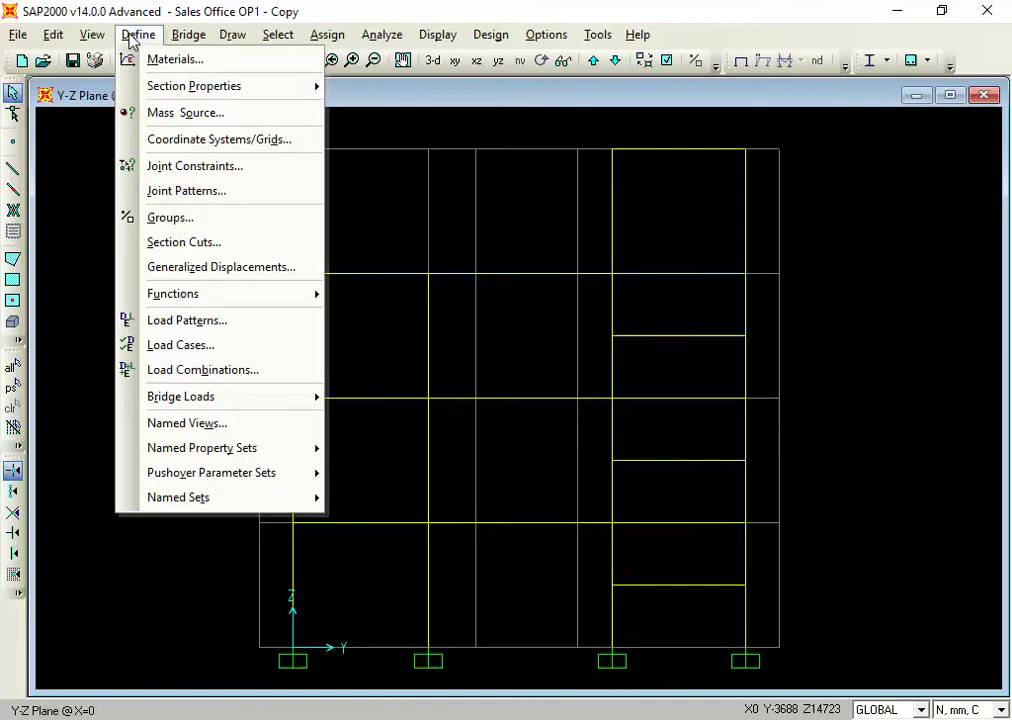
pyautogui.click(131, 36)
pyautogui.click(131, 36)
pyautogui.click(131, 36)
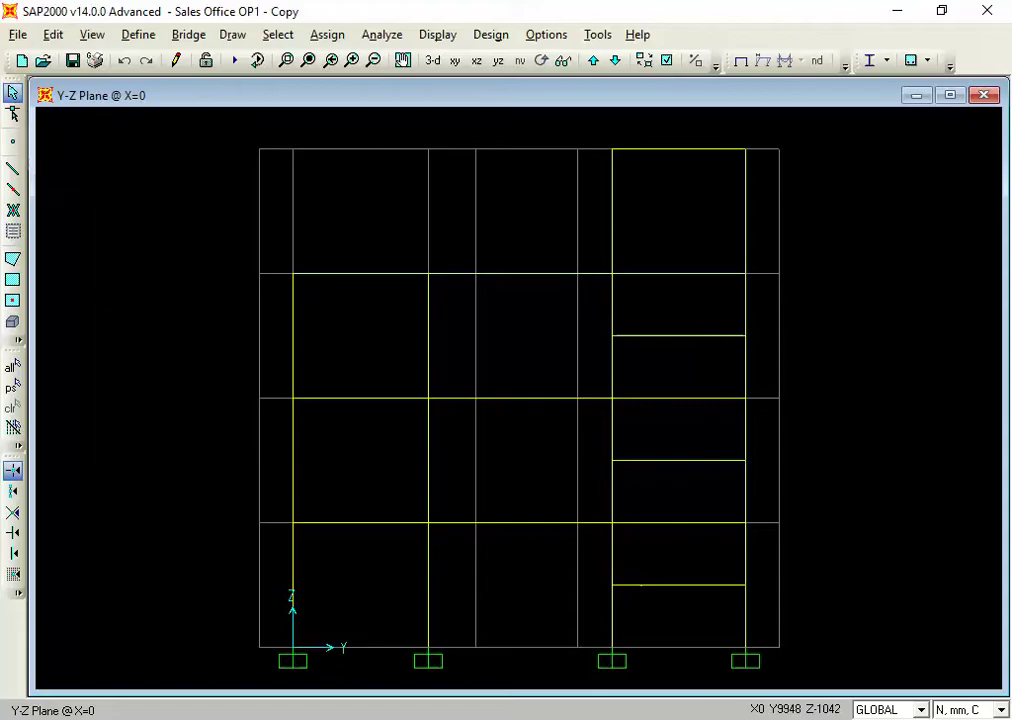
# Step: Switch to the NON LINEAR ANALYSIS presentation in PowerPoint and examine the nonlinear analysis slides from slide 13 back to slide 8
pyautogui.hotkey('alt', 'Tab')
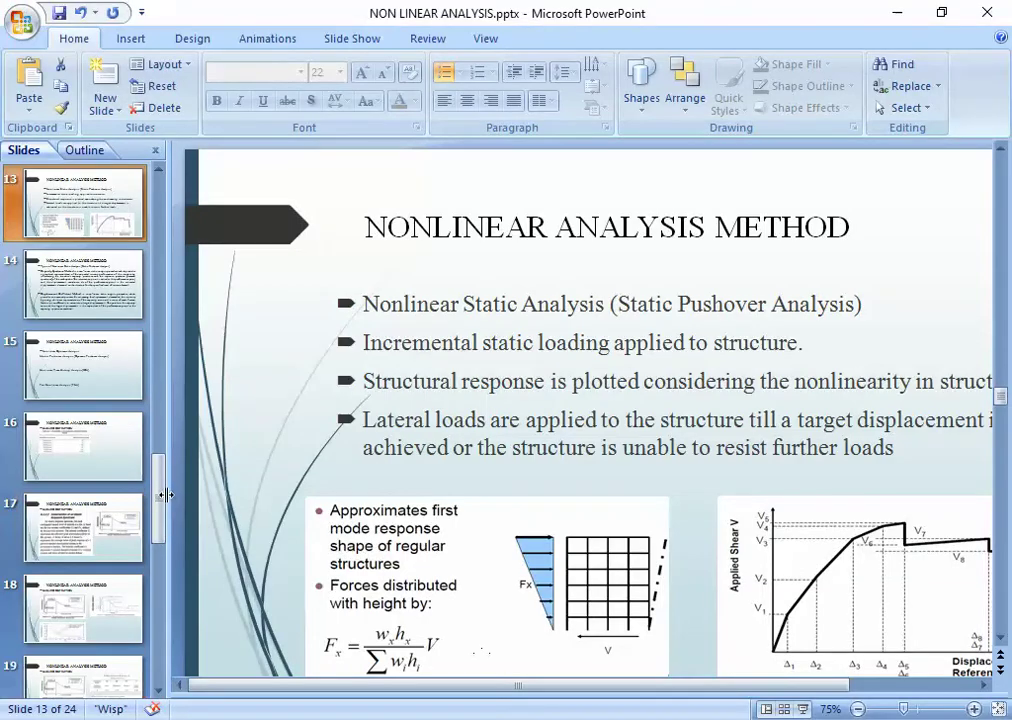
pyautogui.moveTo(158, 492); pyautogui.dragTo(160, 435)
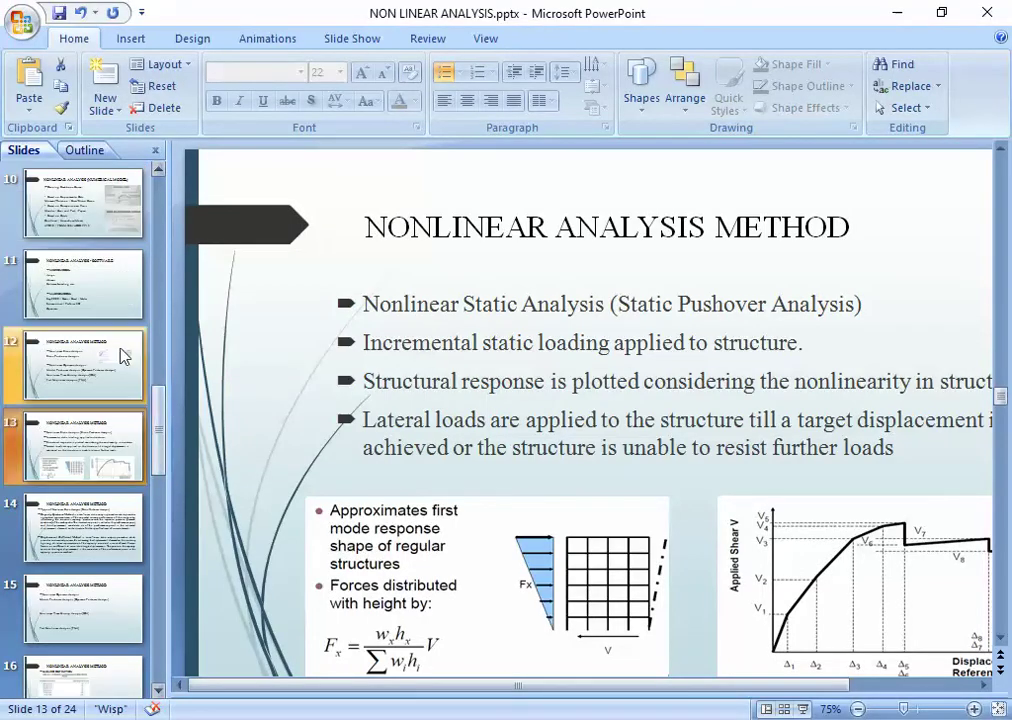
pyautogui.click(90, 362)
pyautogui.click(90, 462)
pyautogui.press('Up')
pyautogui.press('Up')
pyautogui.press('Up')
pyautogui.press('Up')
pyautogui.press('Up')
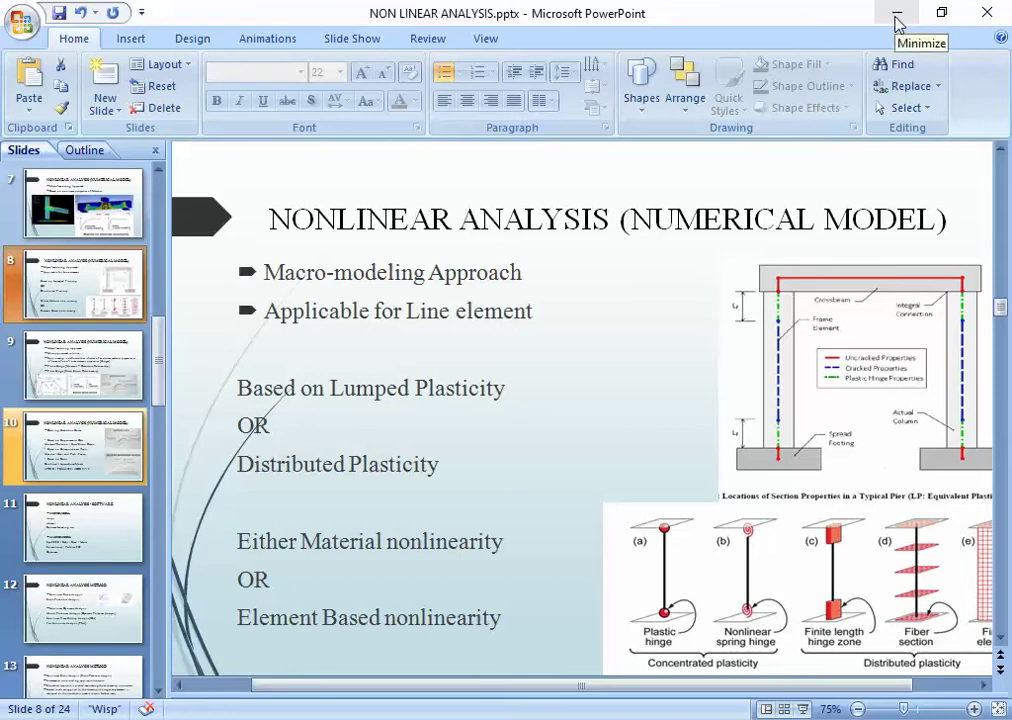
# Step: Switch back to SAP2000 and review the nonlinear data and stress-strain curve of material M20, showing advanced properties
pyautogui.hotkey('alt', 'Tab')
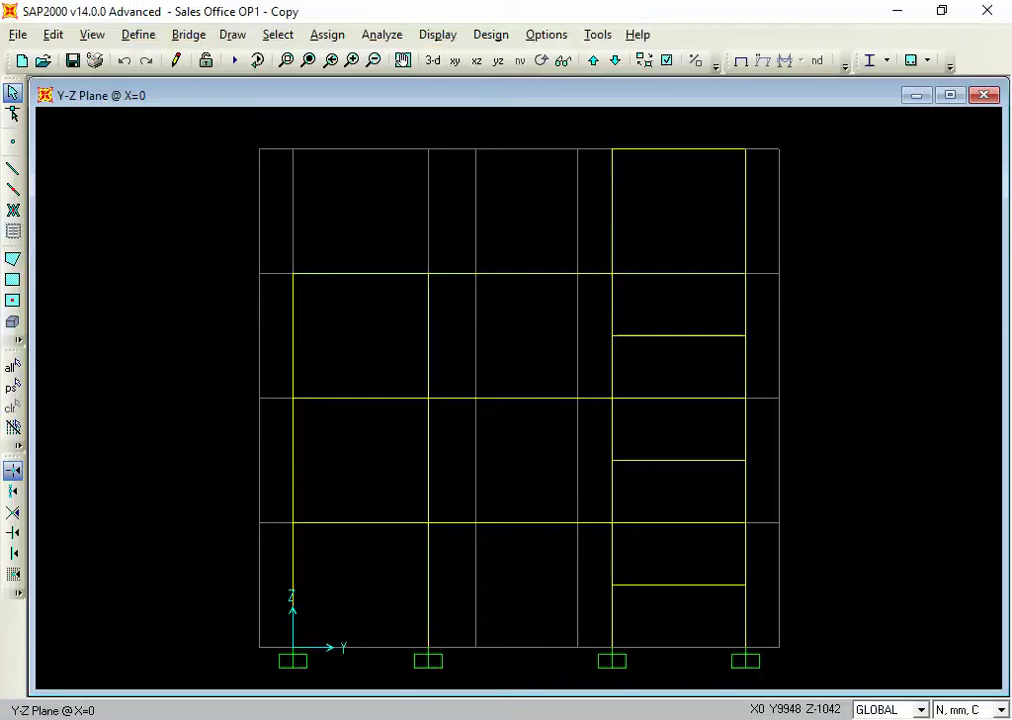
pyautogui.click(140, 36)
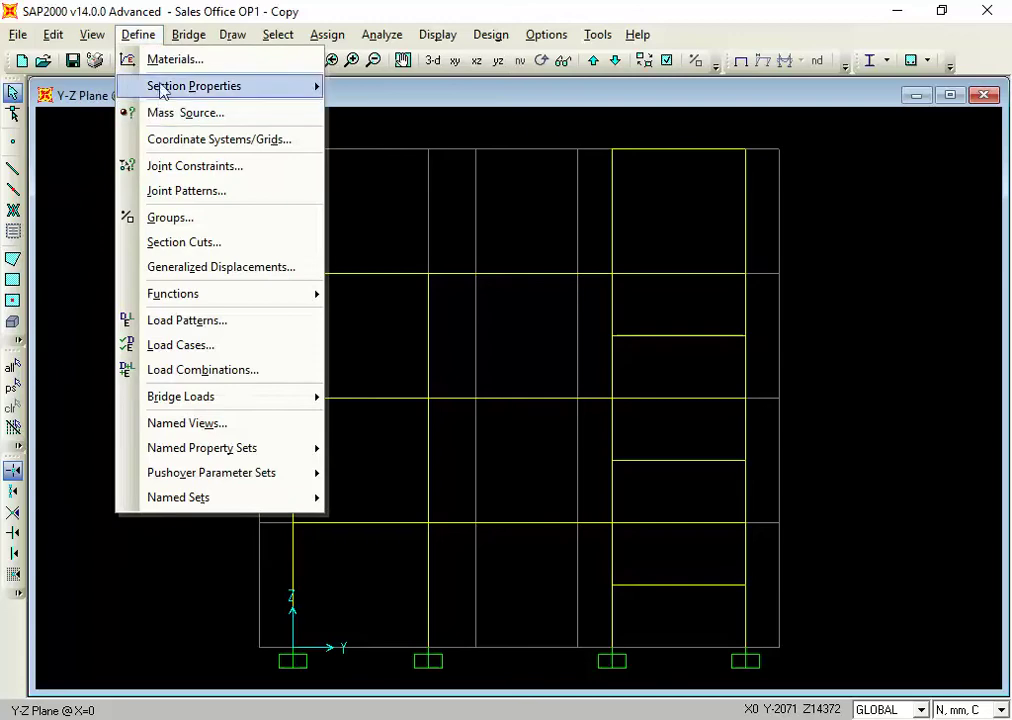
pyautogui.click(165, 60)
pyautogui.click(542, 432)
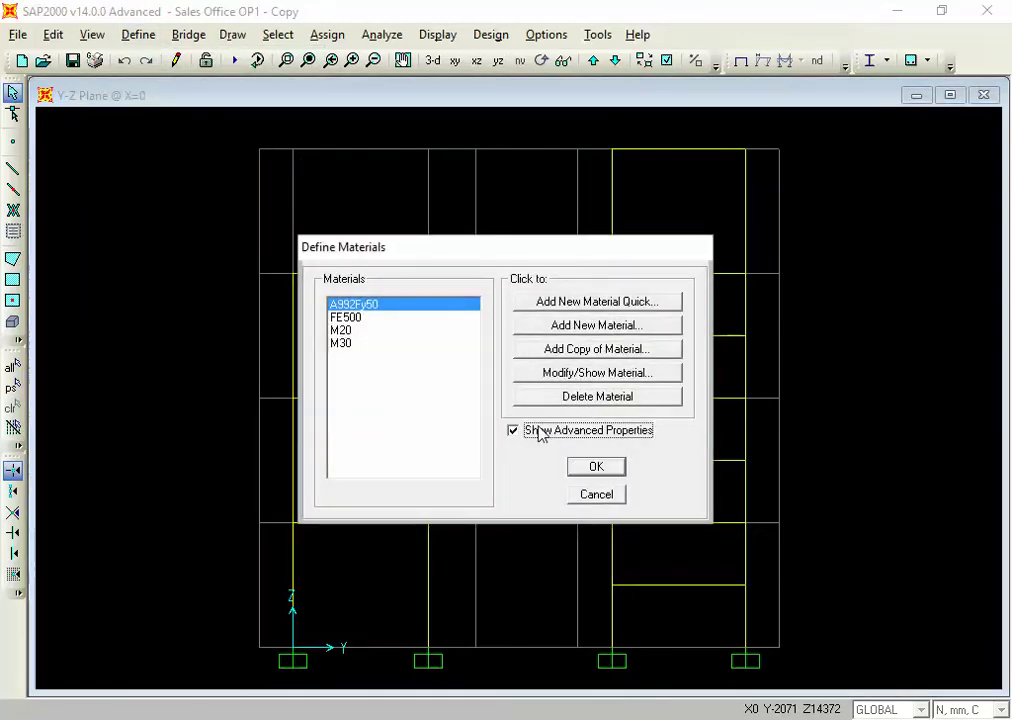
pyautogui.click(345, 330)
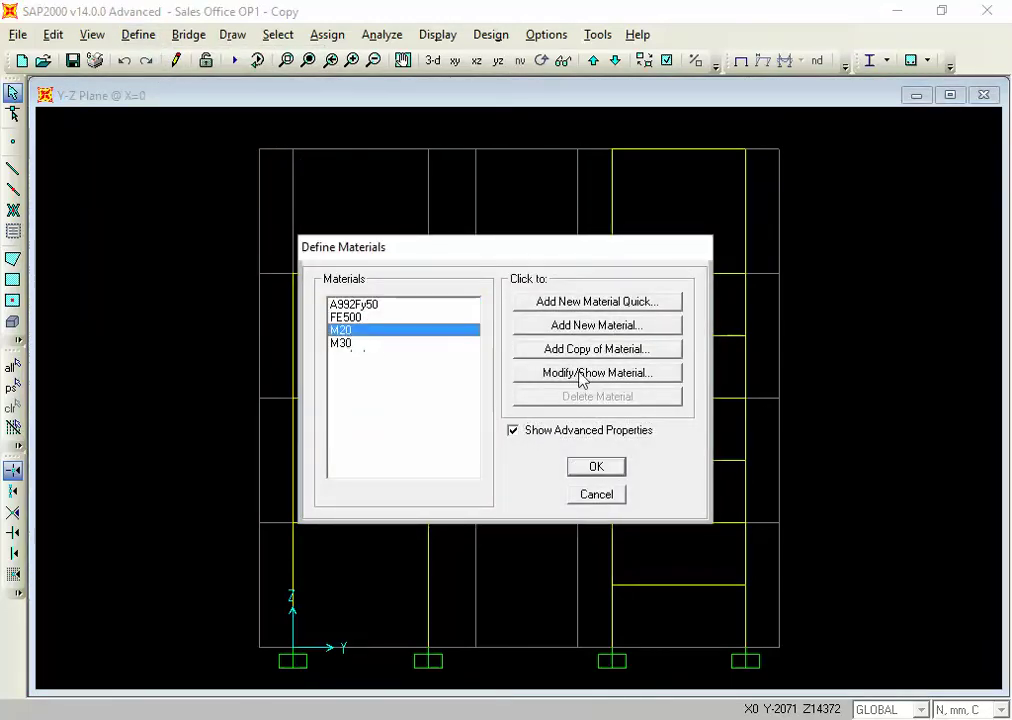
pyautogui.click(583, 373)
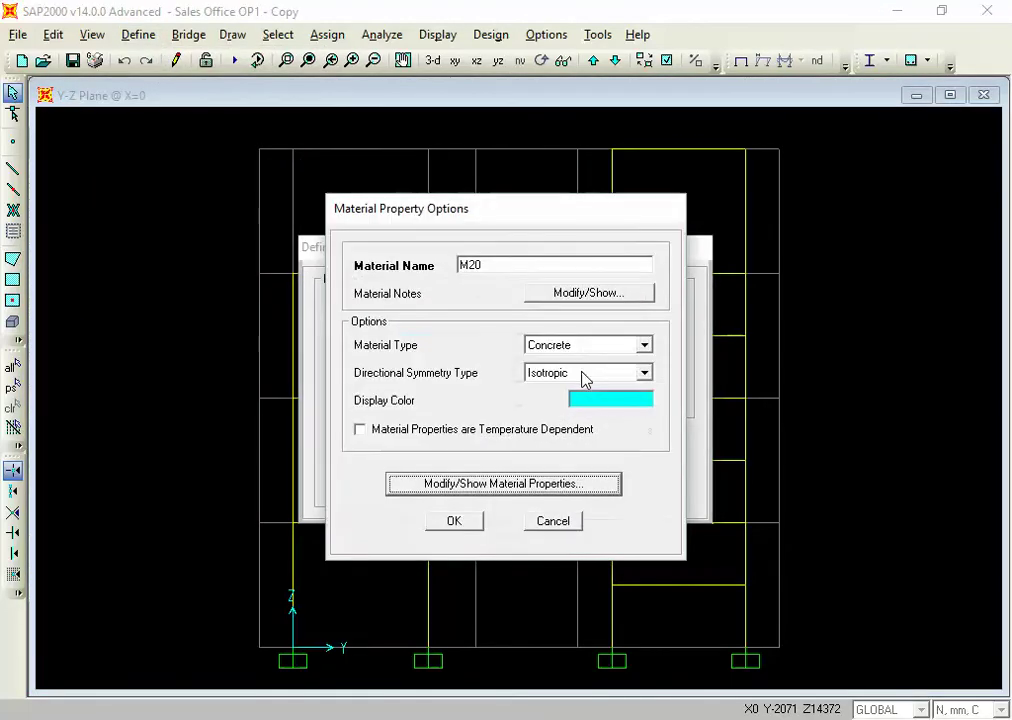
pyautogui.click(479, 490)
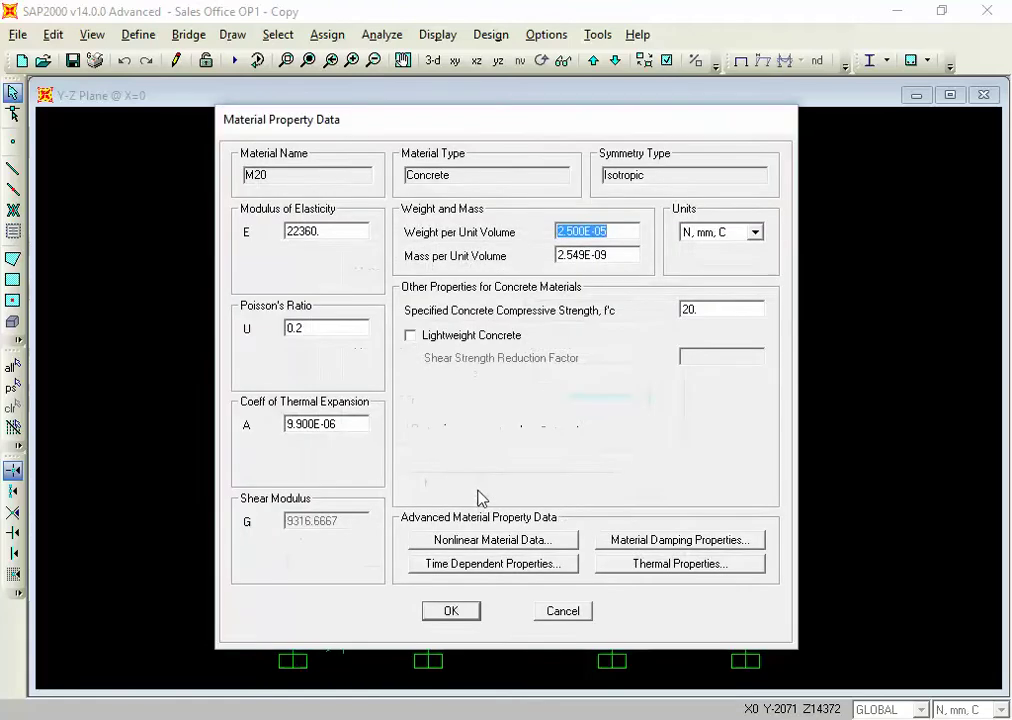
pyautogui.click(470, 542)
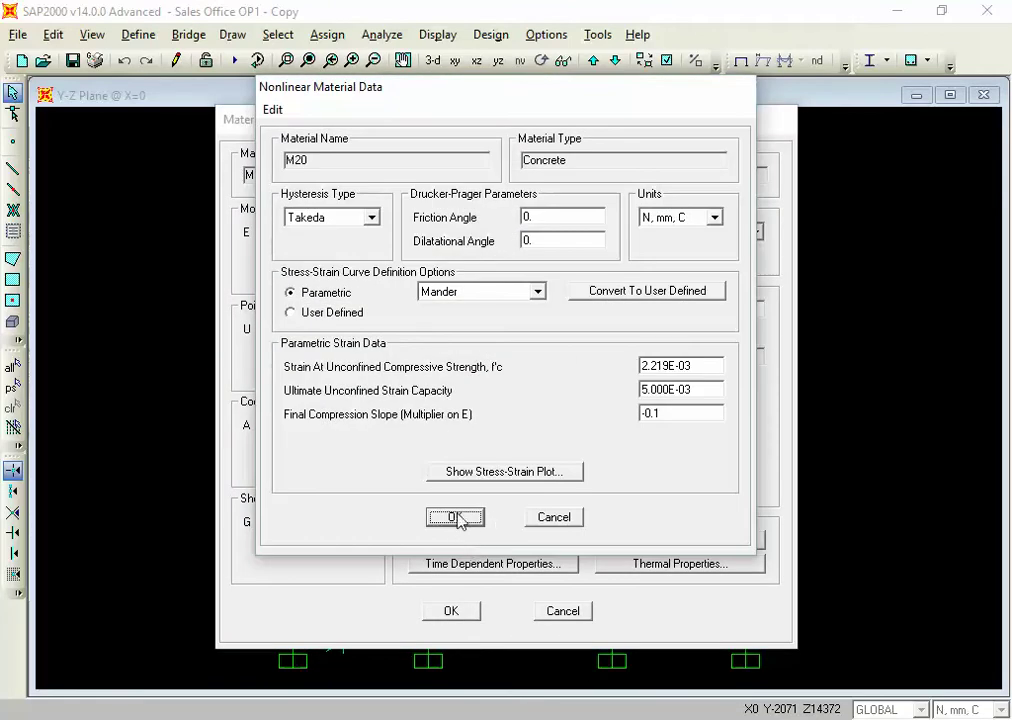
pyautogui.click(468, 471)
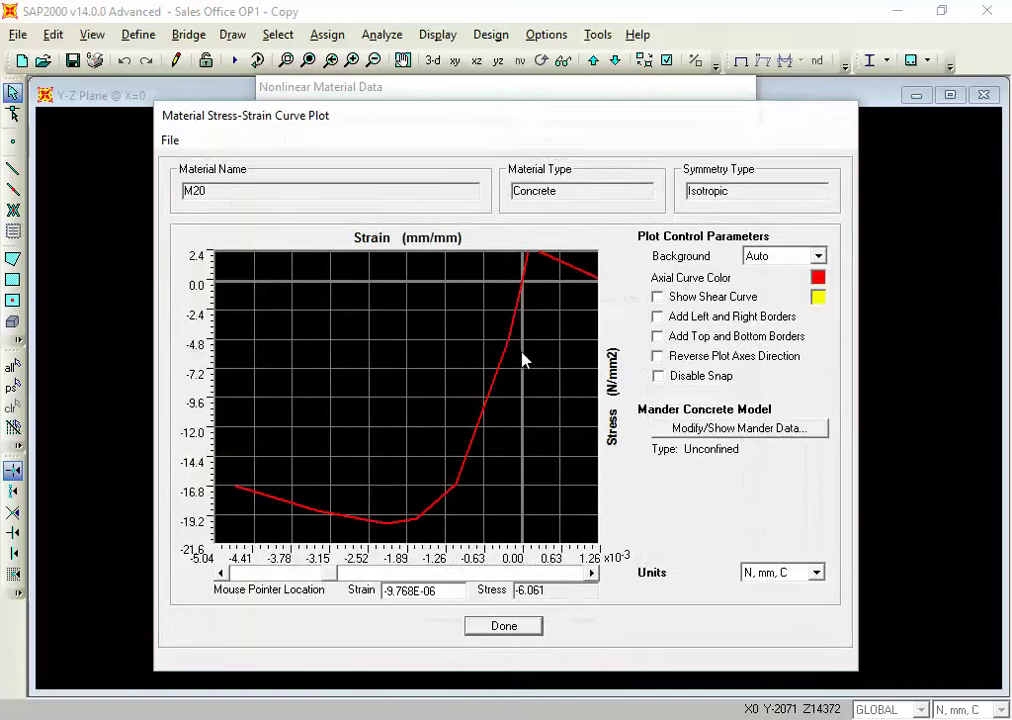
pyautogui.click(501, 626)
pyautogui.click(545, 517)
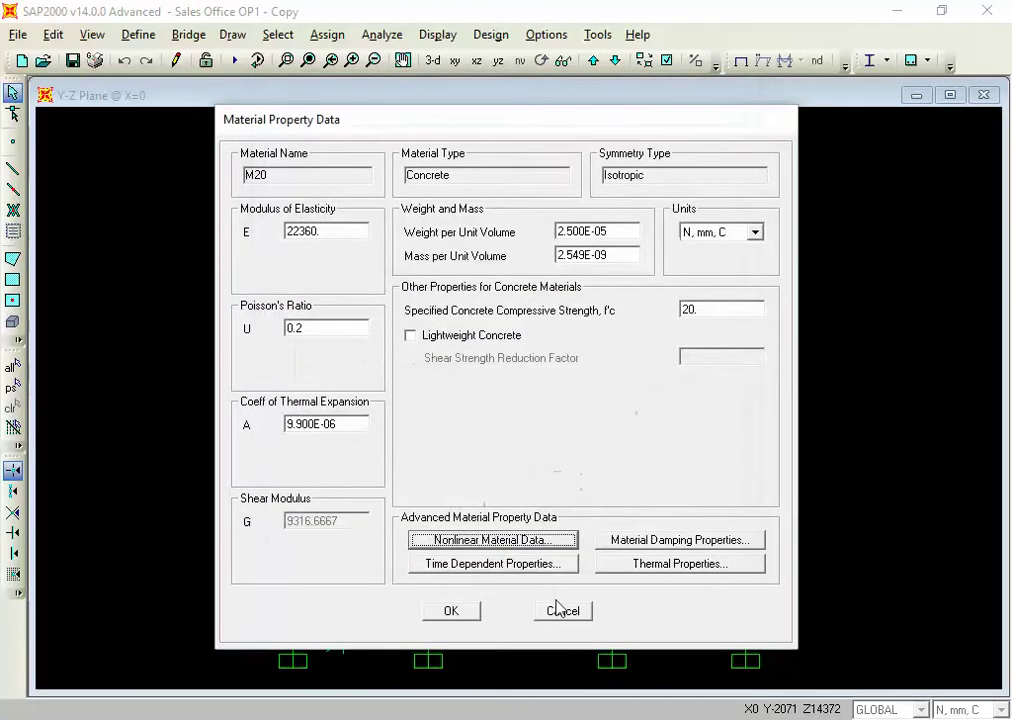
pyautogui.click(558, 609)
pyautogui.click(541, 529)
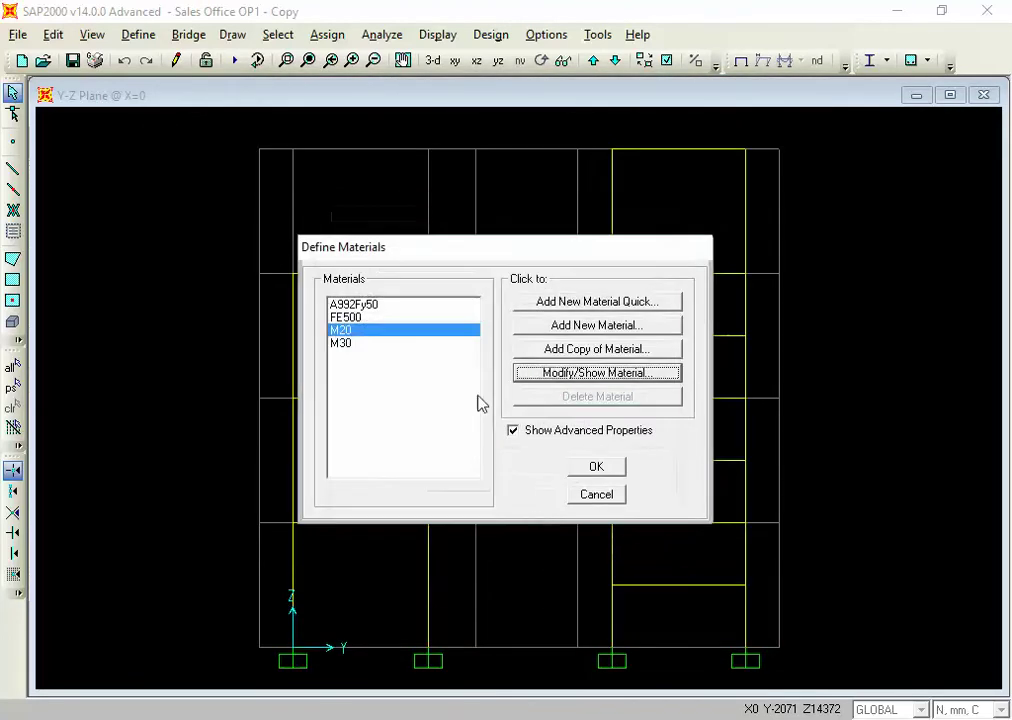
# Step: Review the nonlinear material data and stress-strain curve of rebar material FE500, leaving the material definitions without changes
pyautogui.press('Up')
pyautogui.press('Up')
pyautogui.press('Down')
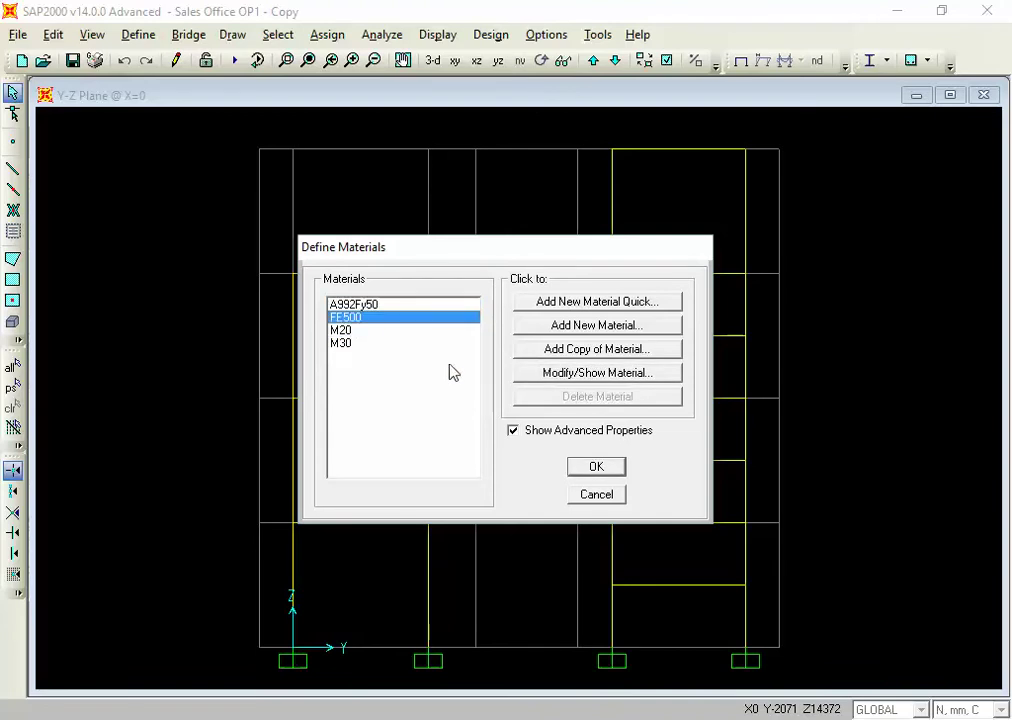
pyautogui.click(583, 376)
pyautogui.click(542, 483)
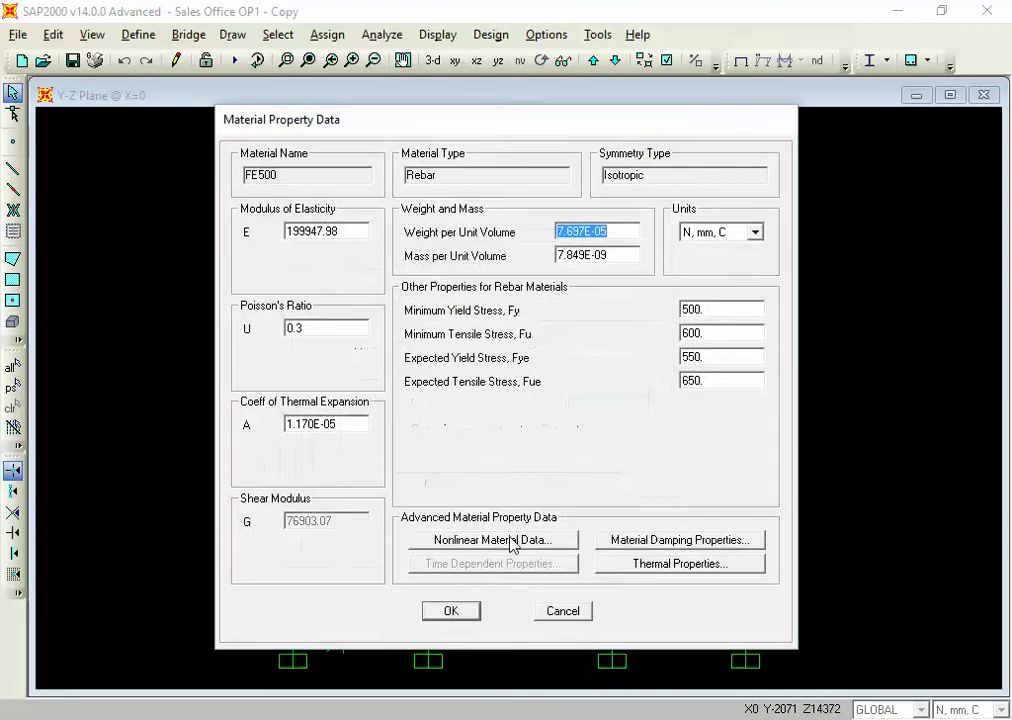
pyautogui.click(515, 541)
pyautogui.click(491, 474)
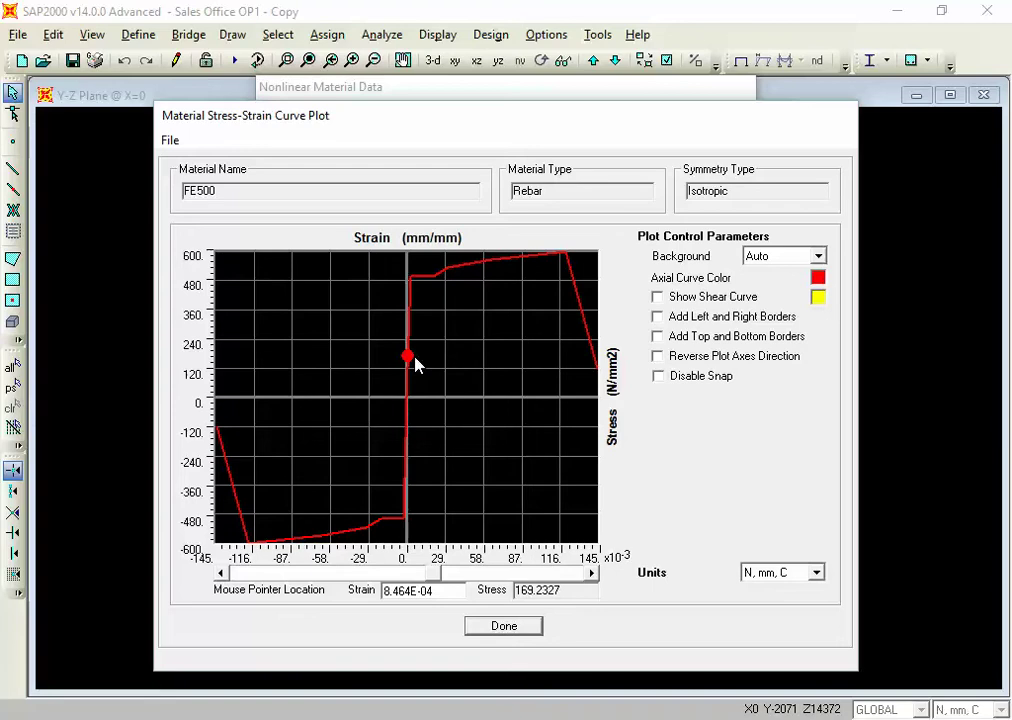
pyautogui.click(509, 630)
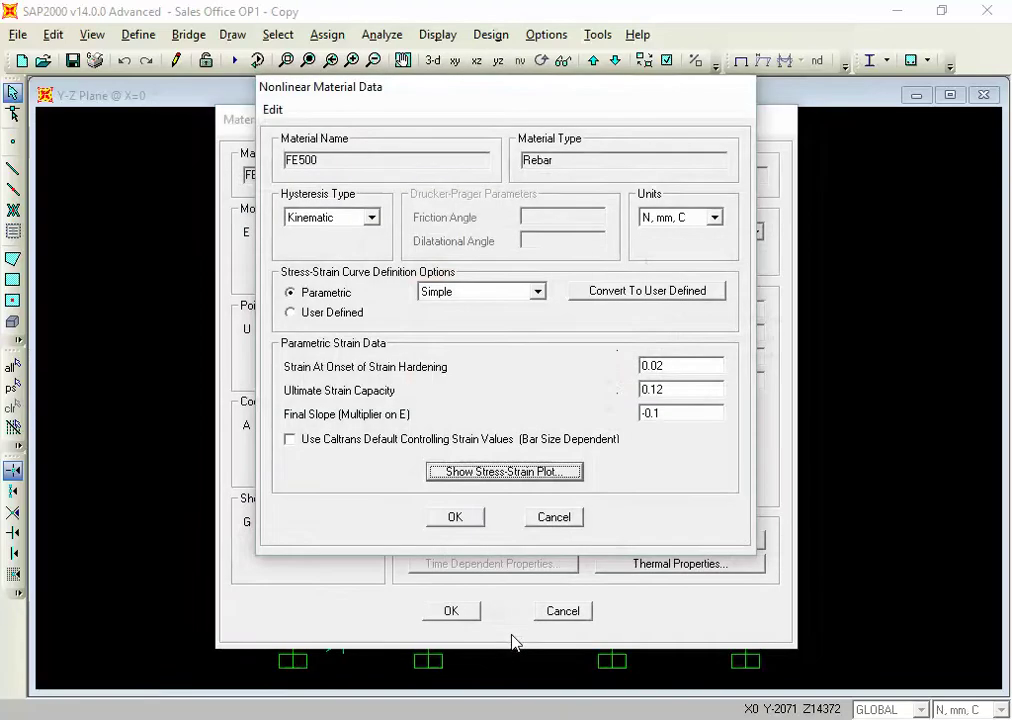
pyautogui.click(554, 518)
pyautogui.click(563, 611)
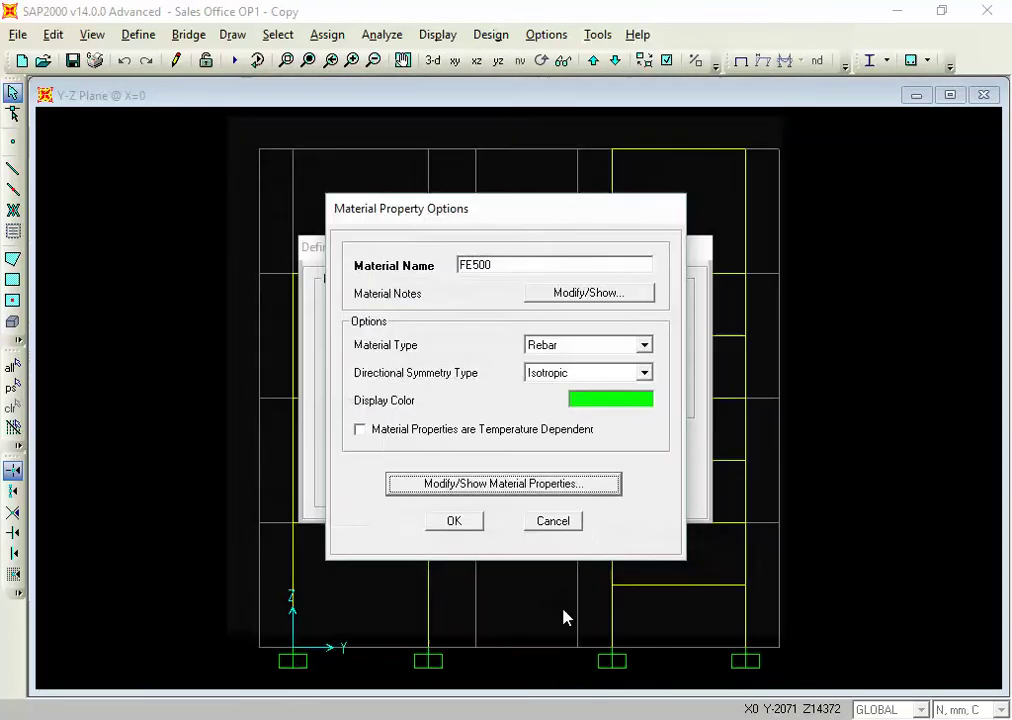
pyautogui.click(552, 523)
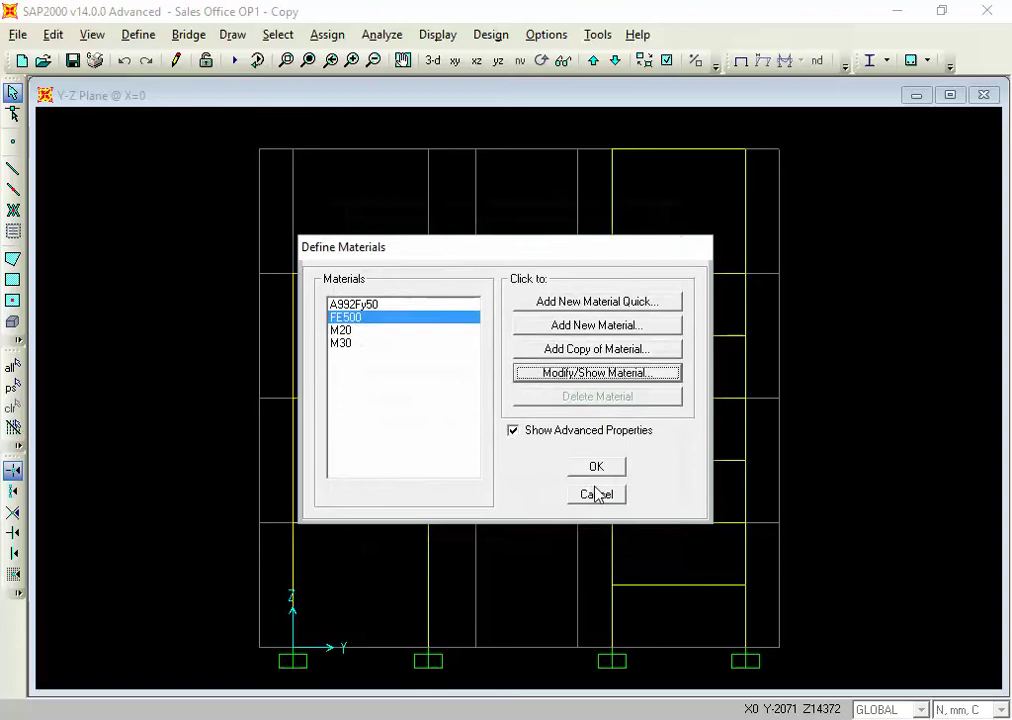
pyautogui.click(597, 494)
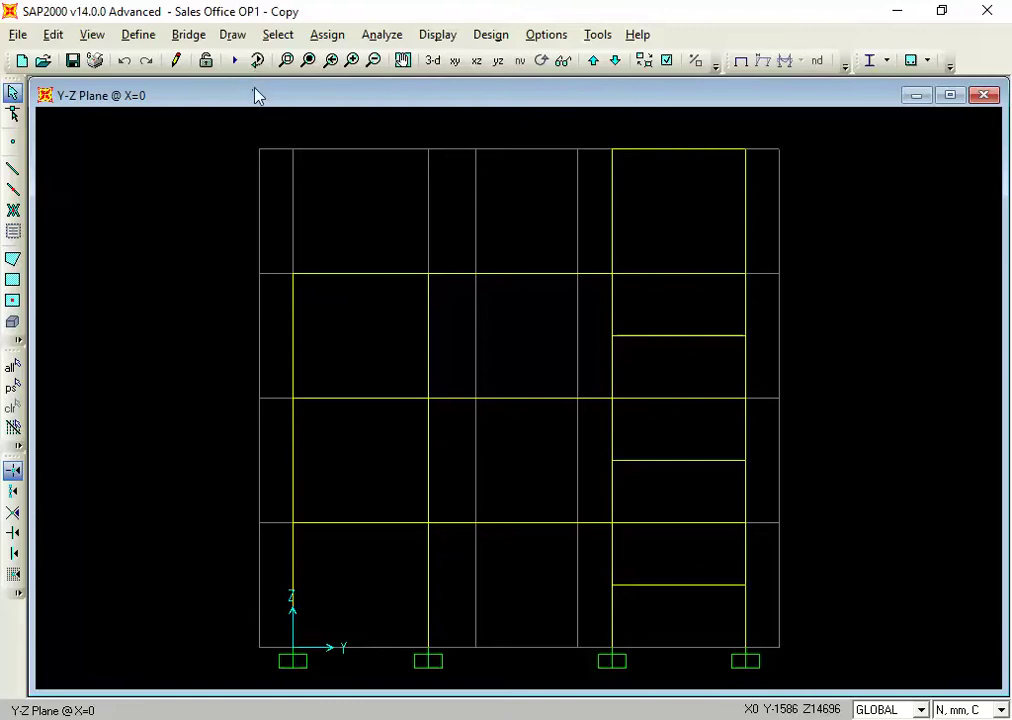
# Step: Select all frames assigned to the column sections Col 350x350 -M30 and Col-350x350
pyautogui.click(277, 34)
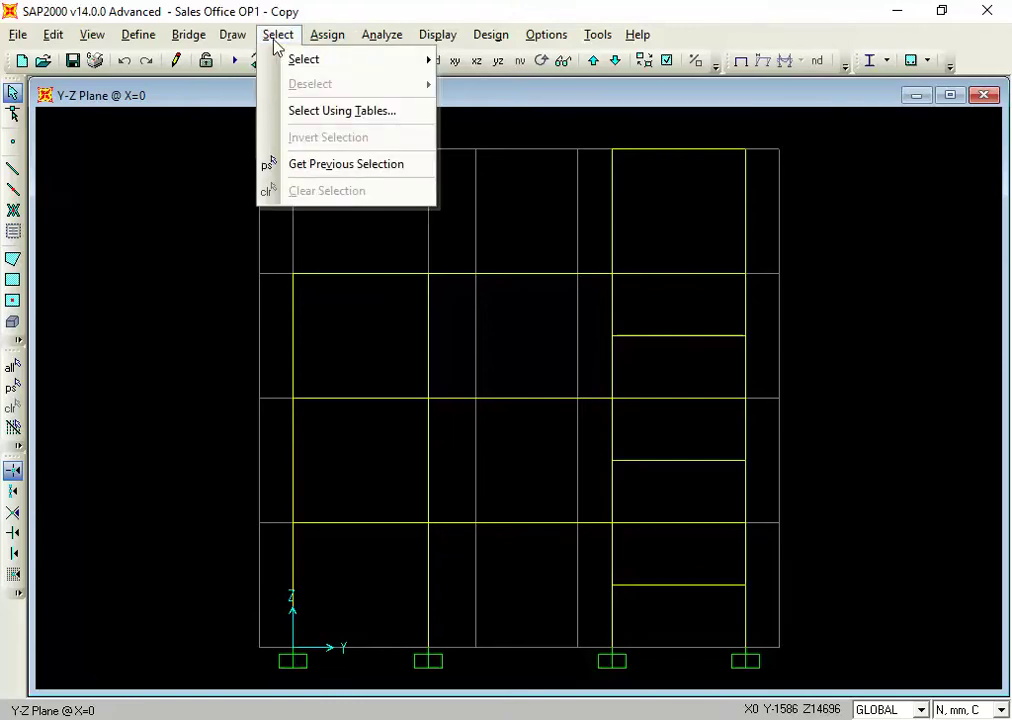
pyautogui.moveTo(287, 62)
pyautogui.moveTo(506, 212)
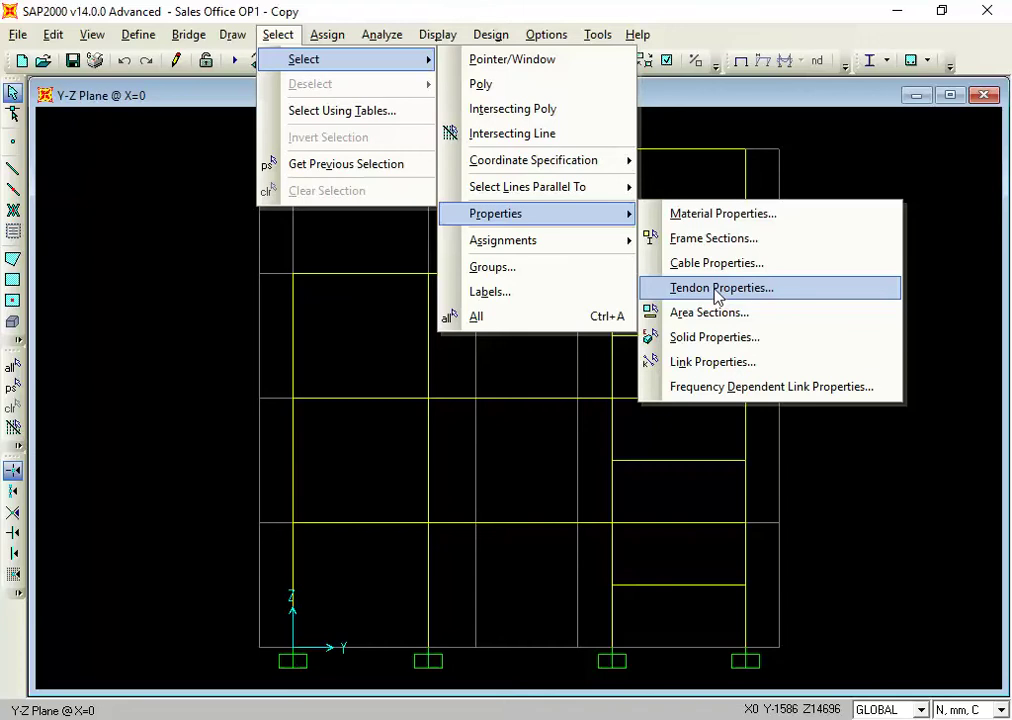
pyautogui.click(687, 240)
pyautogui.moveTo(443, 357); pyautogui.dragTo(443, 372)
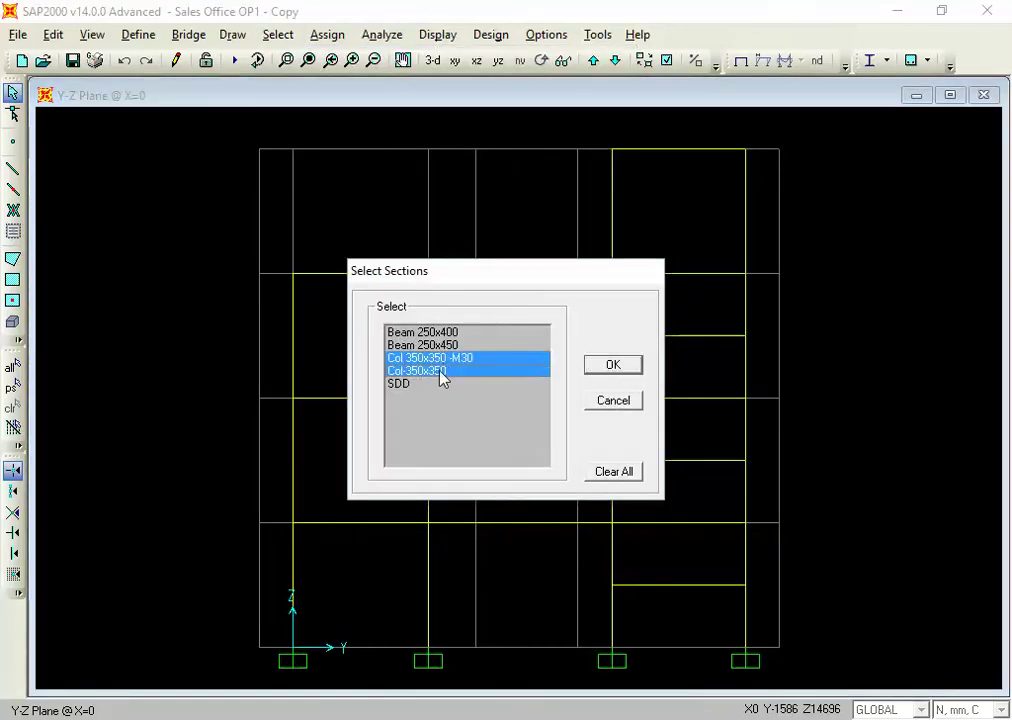
pyautogui.click(612, 365)
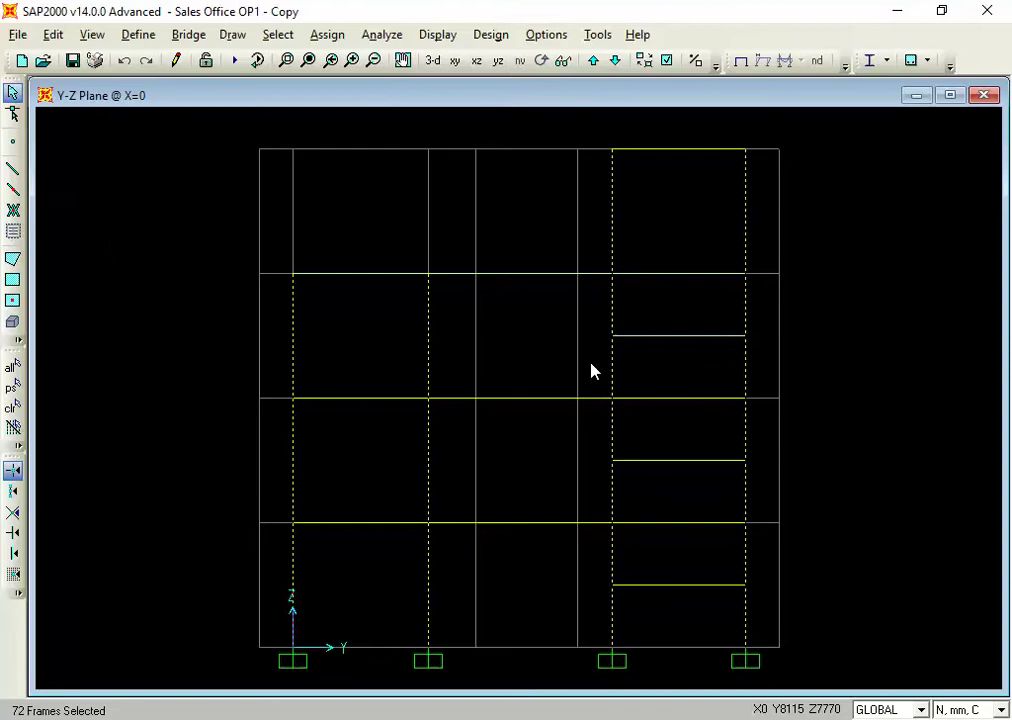
pyautogui.click(136, 36)
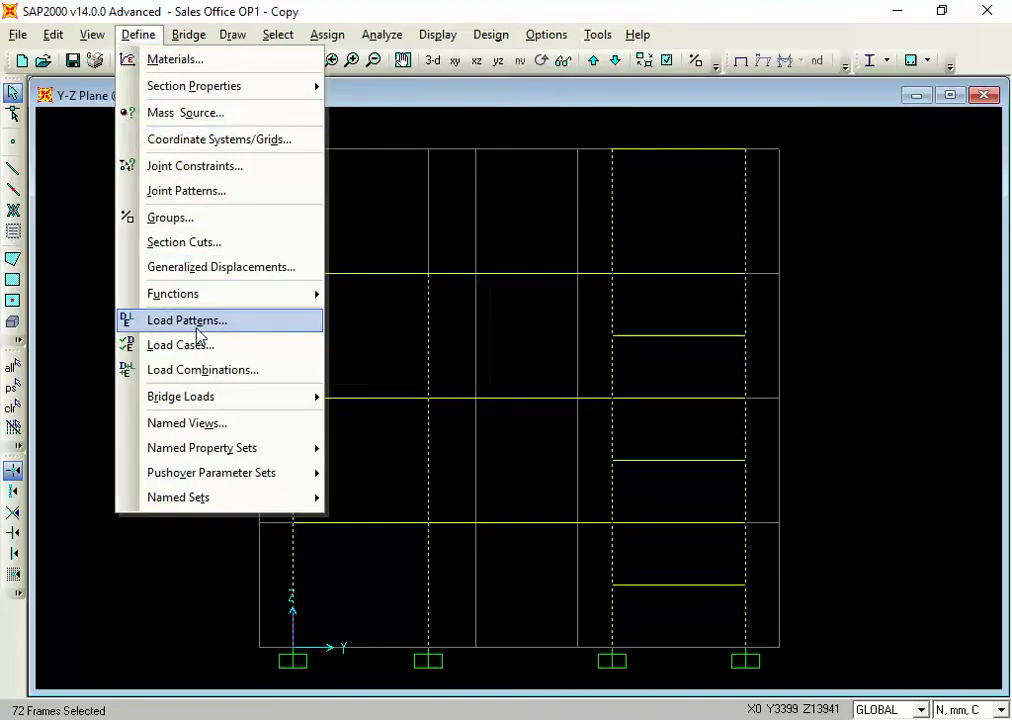
pyautogui.moveTo(275, 88)
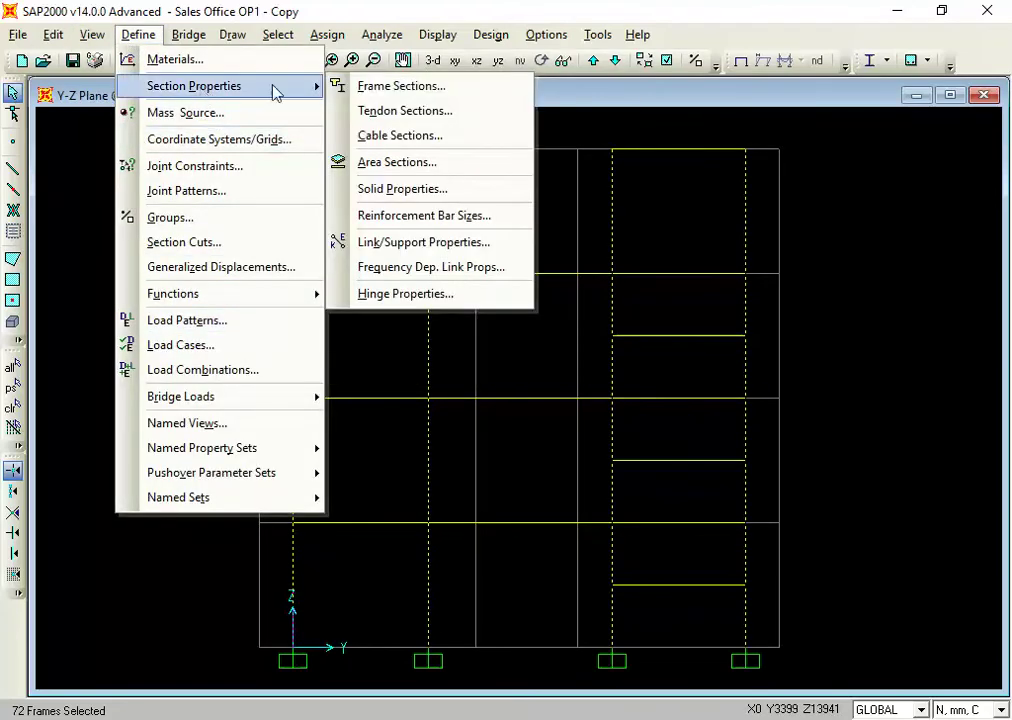
pyautogui.click(364, 88)
pyautogui.click(343, 311)
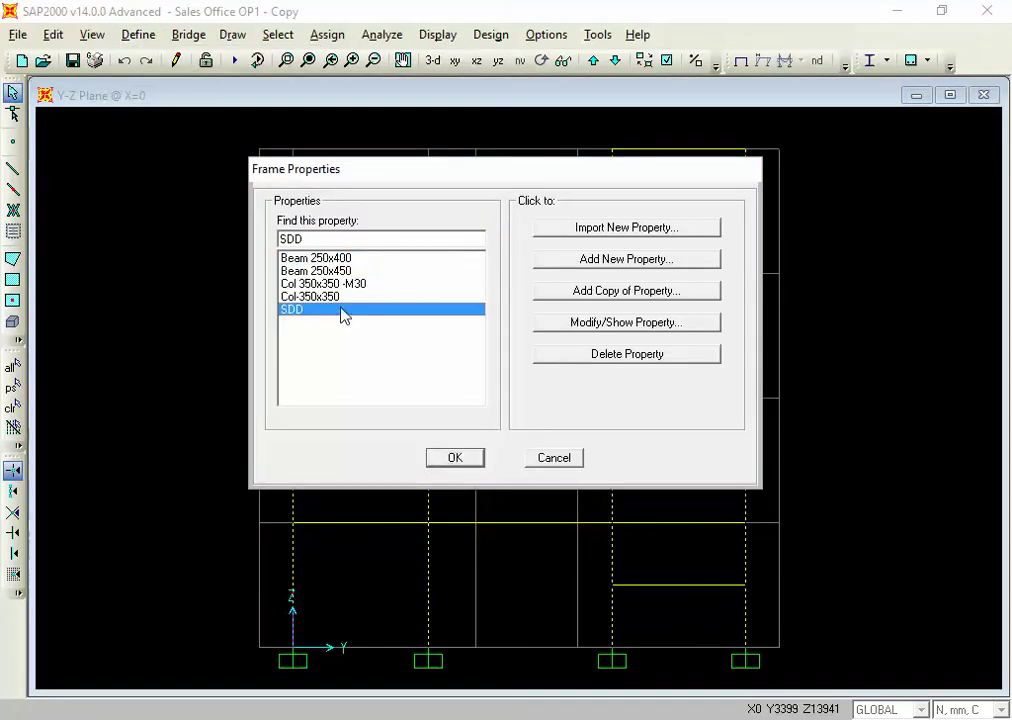
pyautogui.click(603, 356)
pyautogui.click(542, 432)
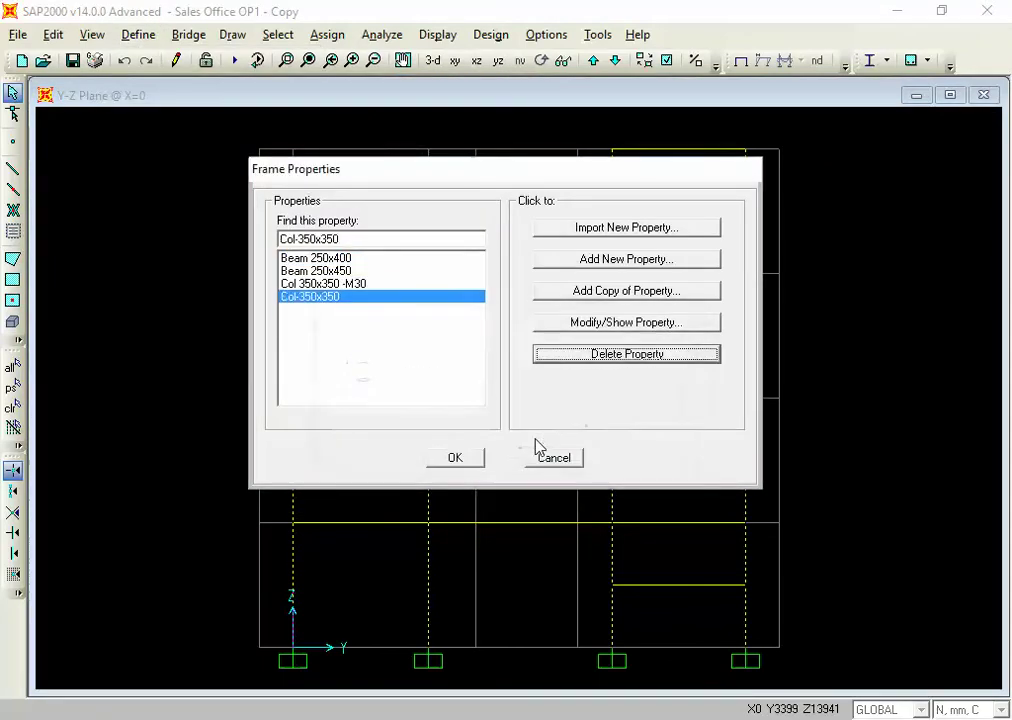
pyautogui.click(475, 462)
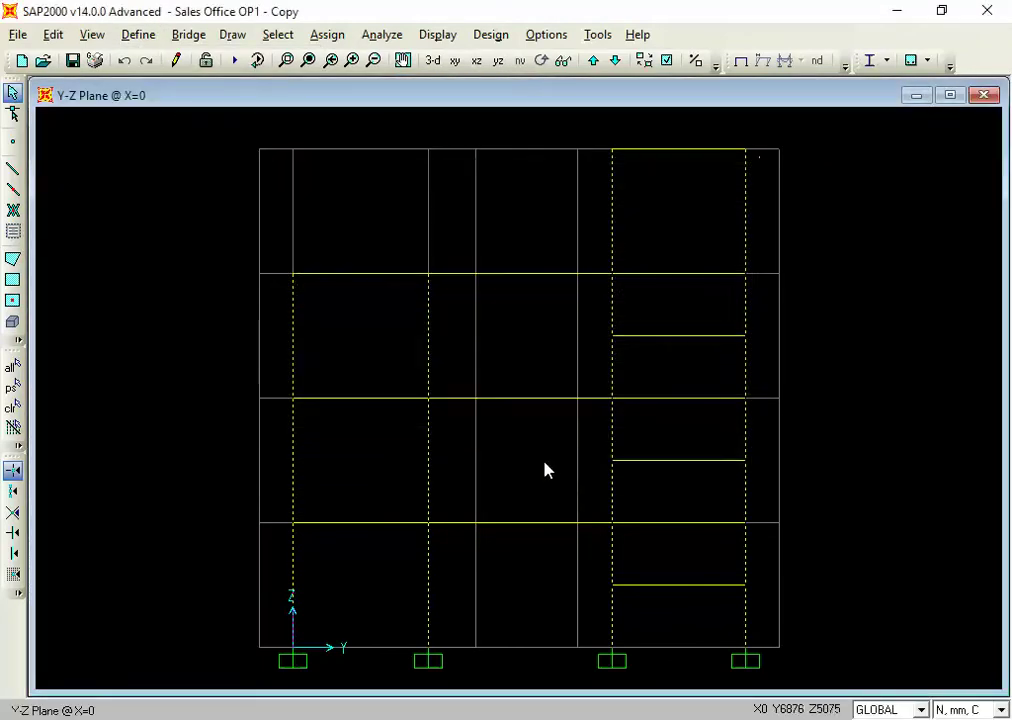
# Step: Delete the SDD frame section property and accept the remaining frame sections
pyautogui.click(138, 34)
pyautogui.moveTo(175, 86)
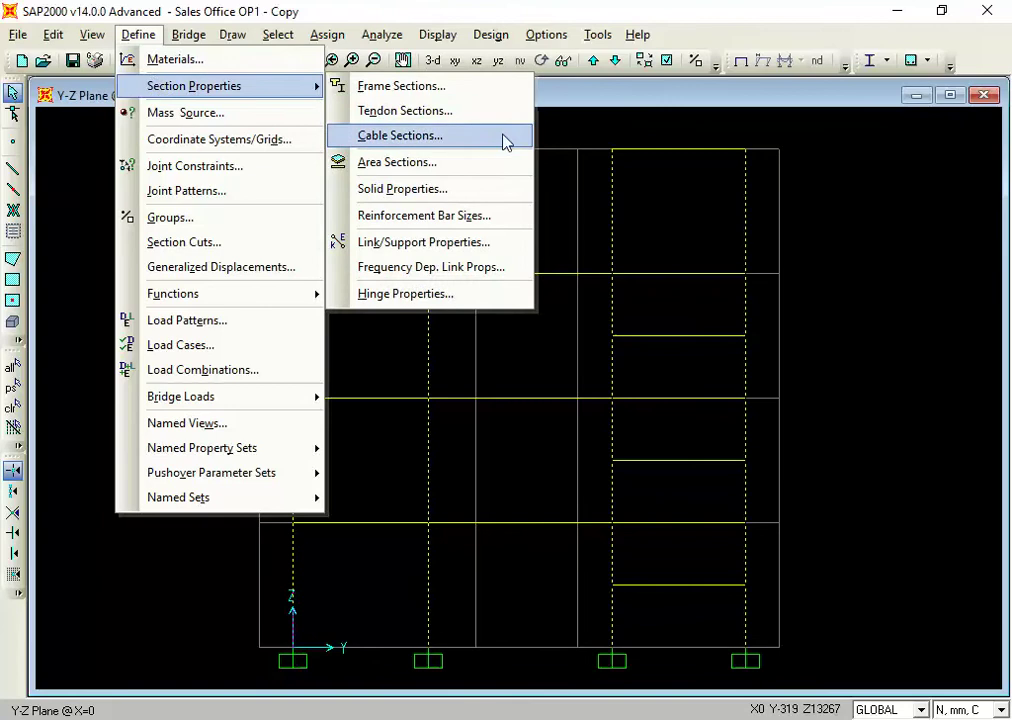
pyautogui.click(467, 88)
pyautogui.click(380, 310)
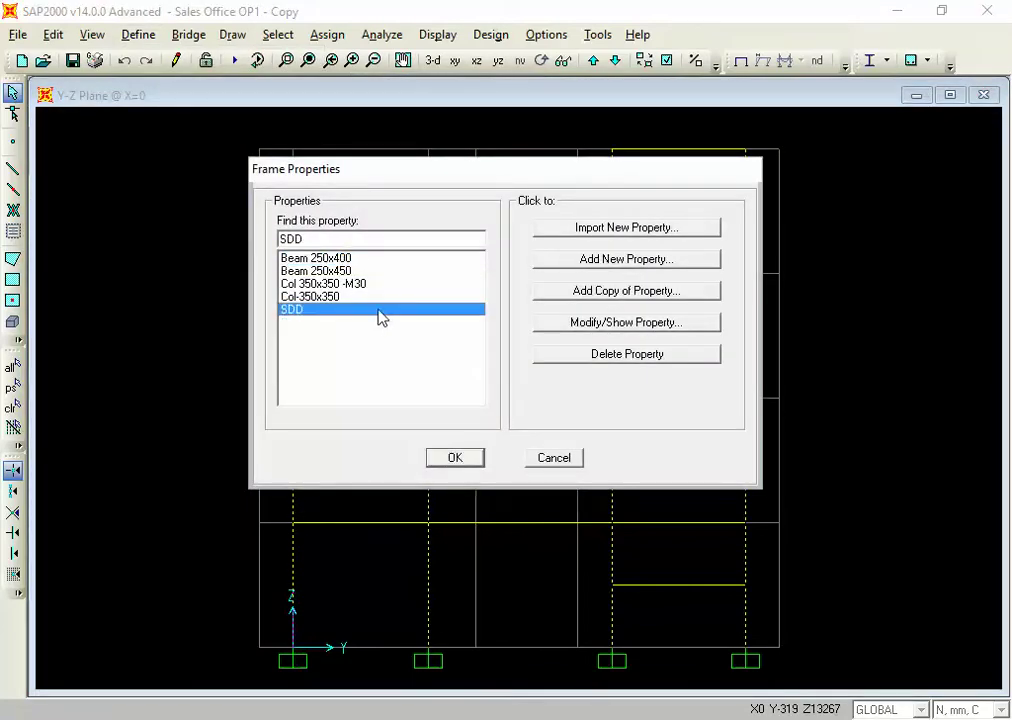
pyautogui.click(588, 353)
pyautogui.click(513, 449)
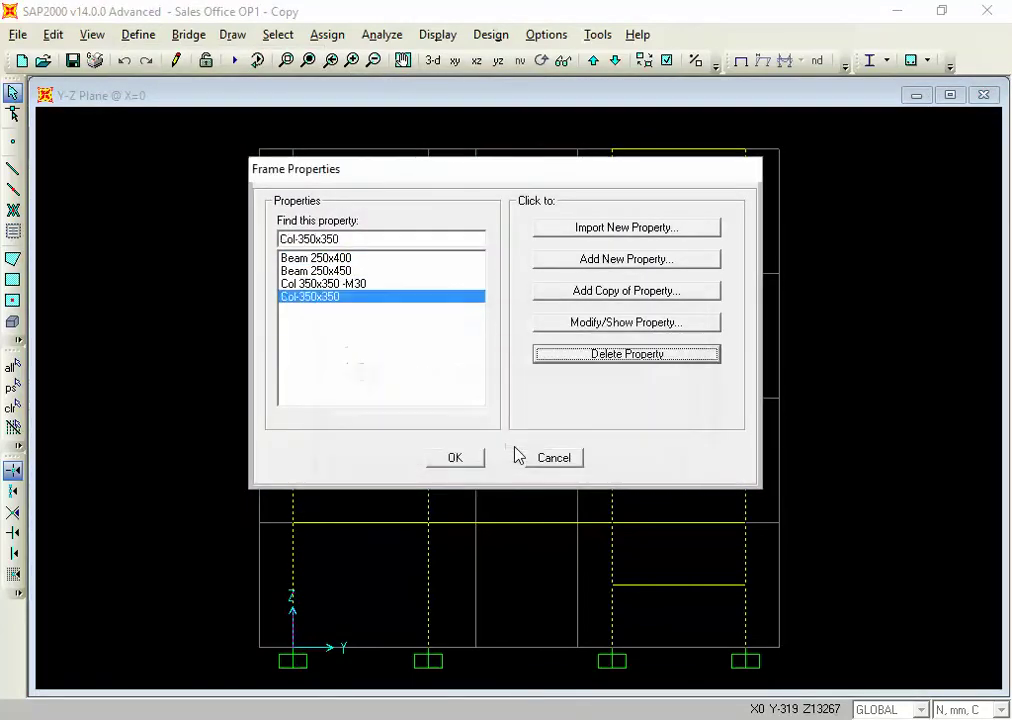
pyautogui.click(458, 460)
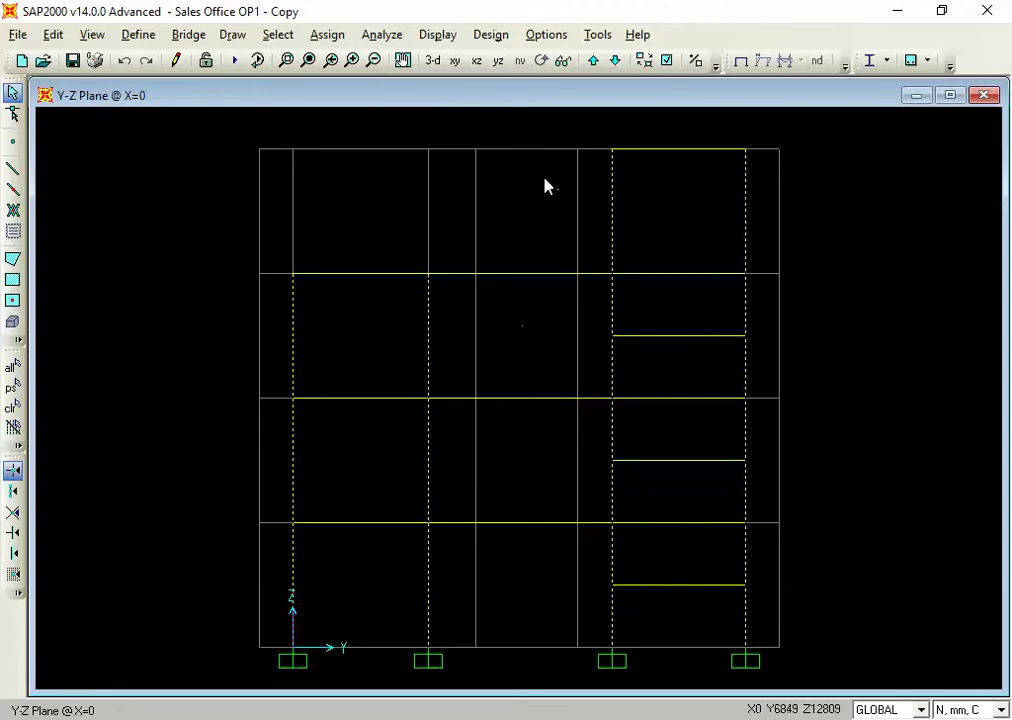
# Step: Step through the Y-Z elevations up to the plane at X=17700 to check which column frames are selected
pyautogui.click(594, 61)
pyautogui.click(594, 61)
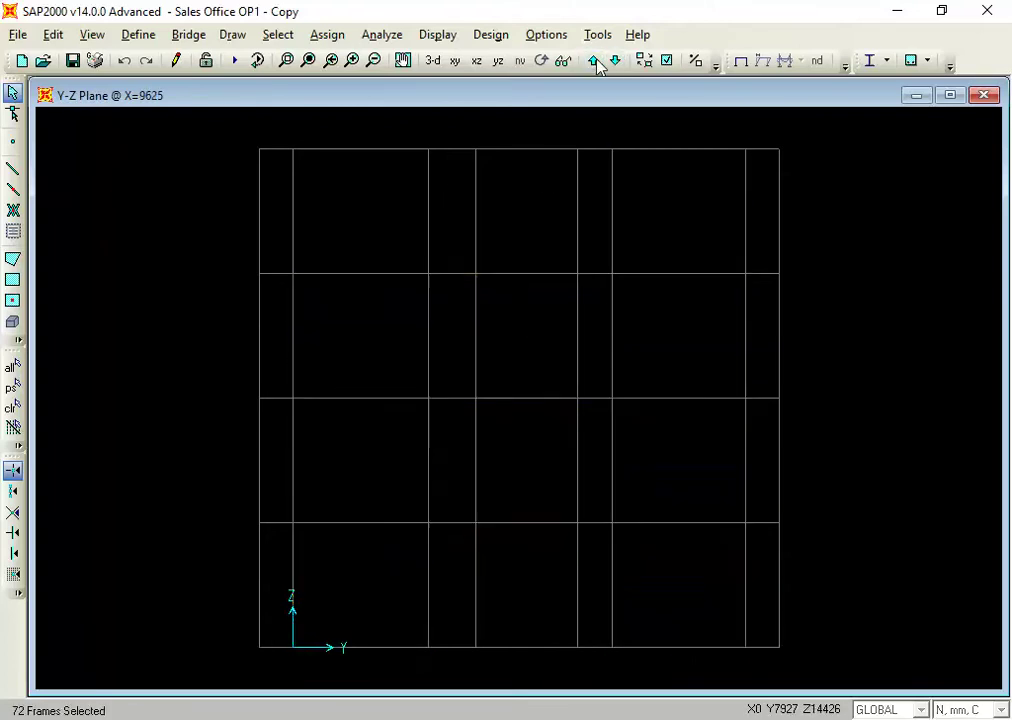
pyautogui.click(594, 61)
pyautogui.click(594, 61)
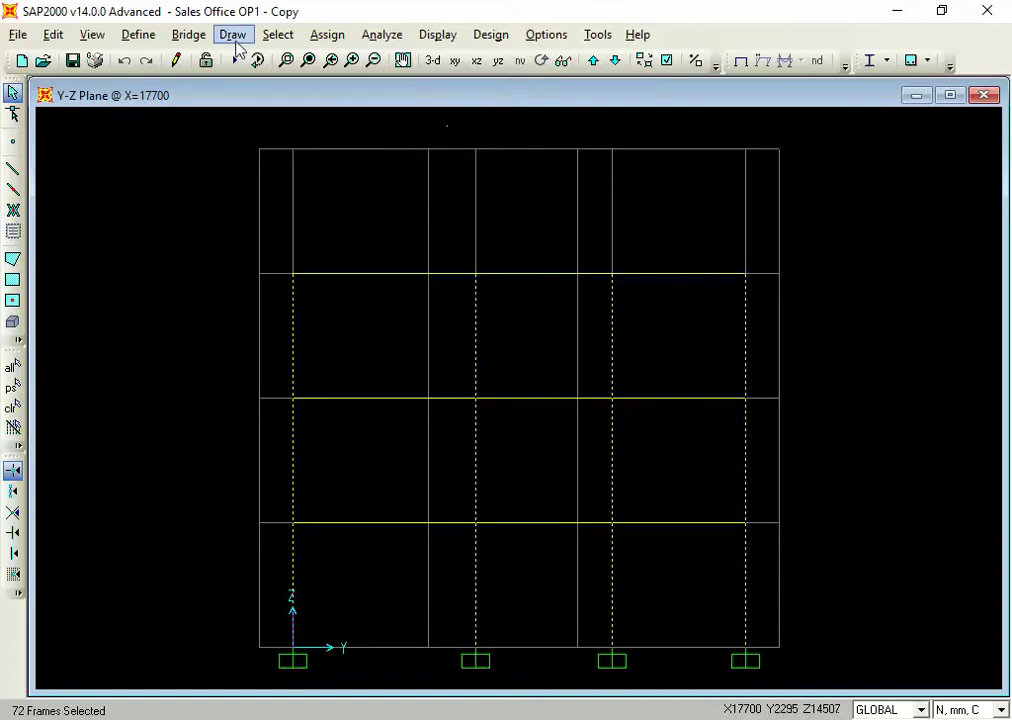
pyautogui.click(322, 35)
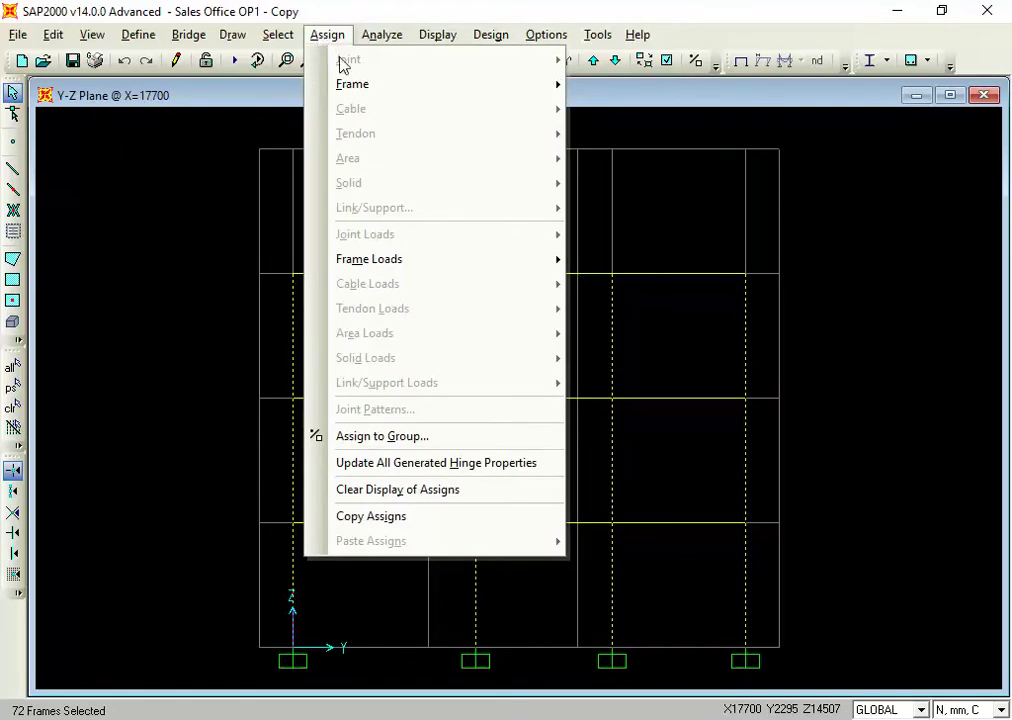
pyautogui.click(352, 88)
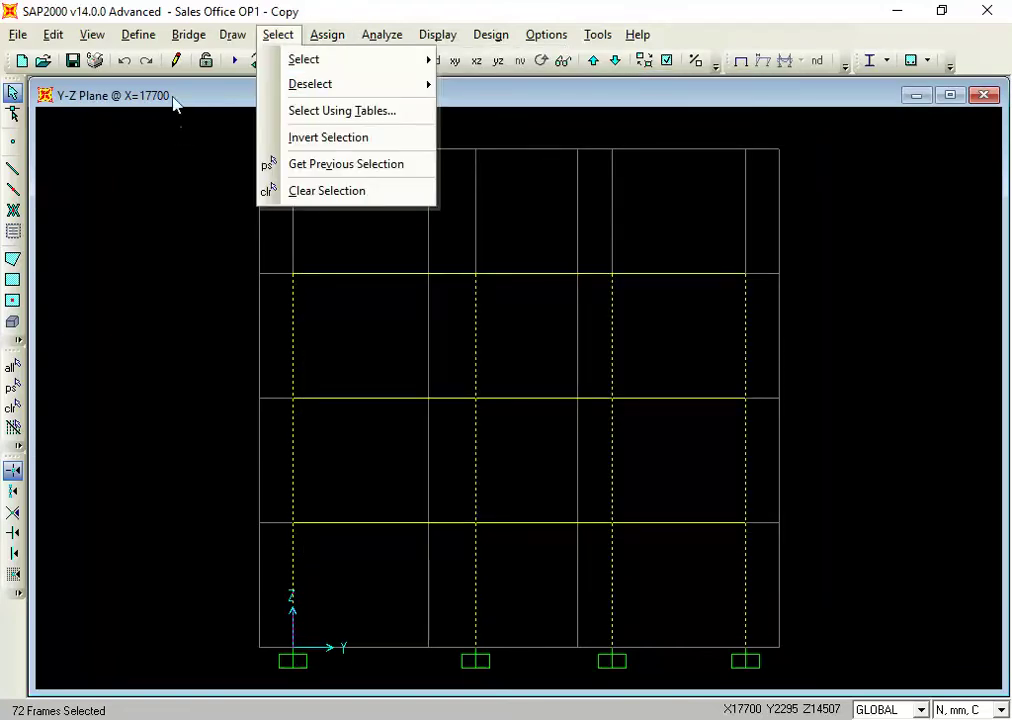
pyautogui.click(176, 102)
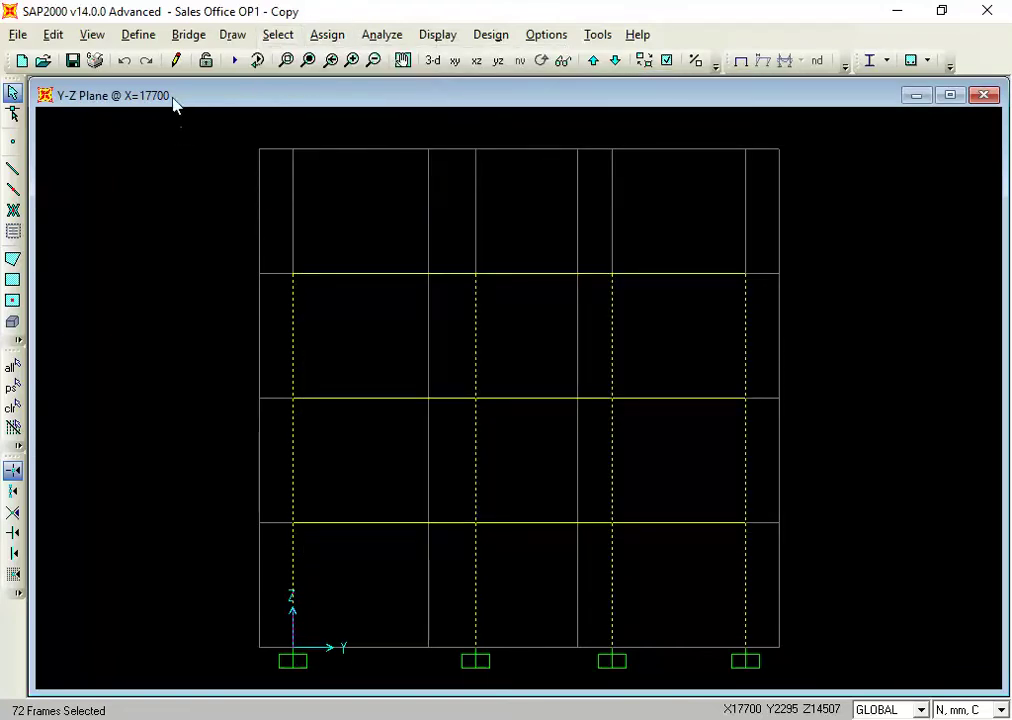
# Step: Start a frame hinge assignment for the selected columns, adding an Auto hinge at relative distance 0 that replaces existing assigns
pyautogui.click(327, 35)
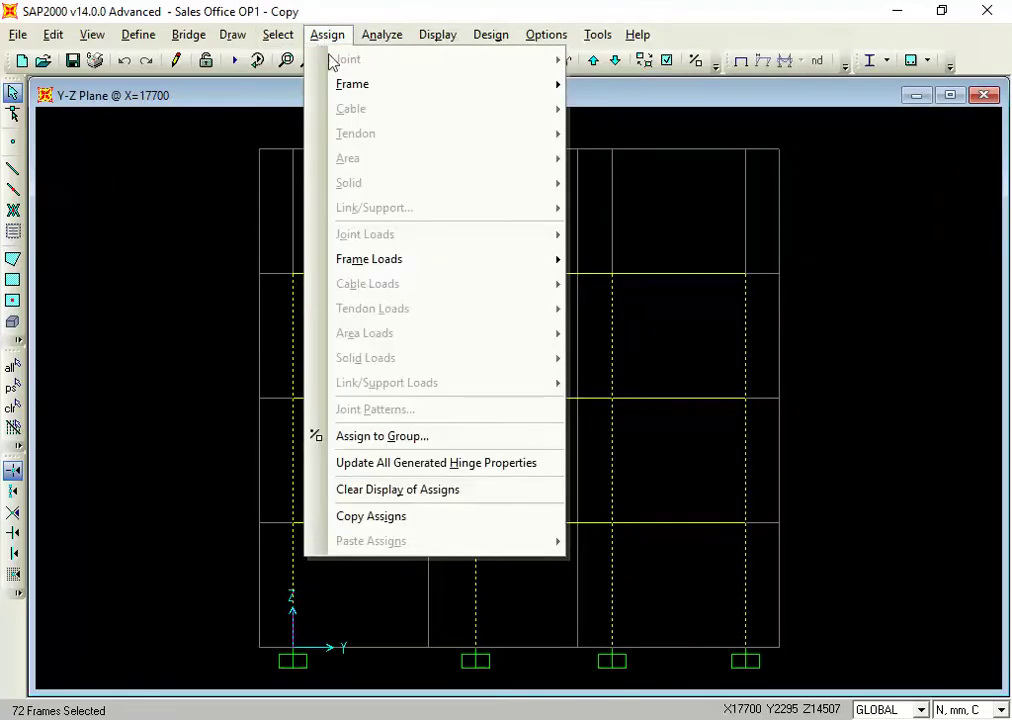
pyautogui.moveTo(340, 84)
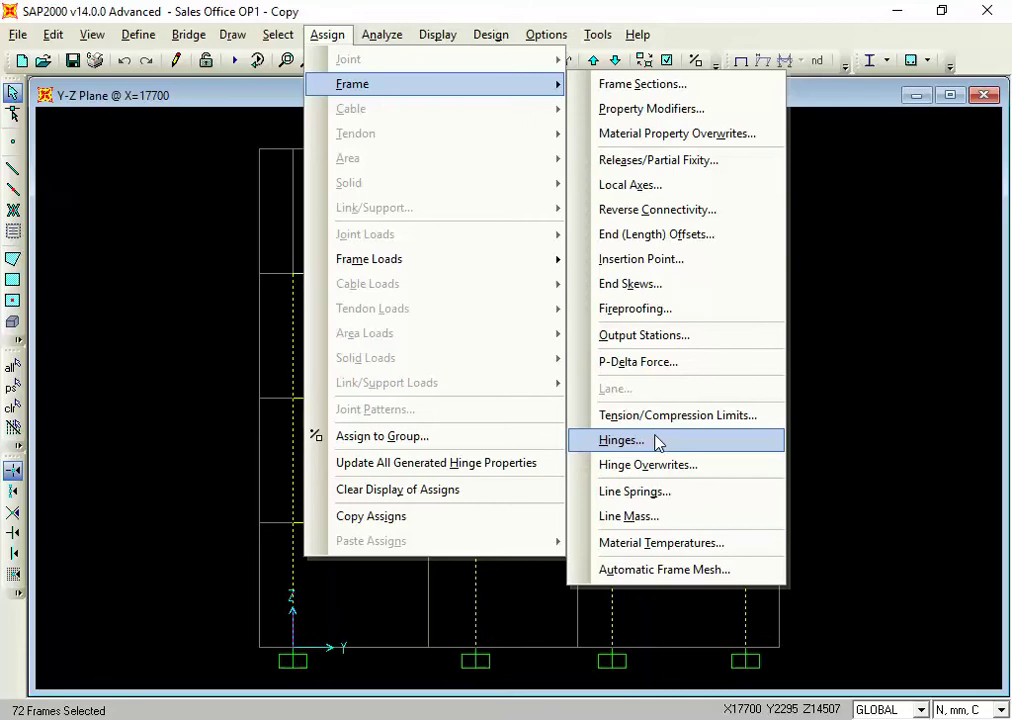
pyautogui.click(657, 443)
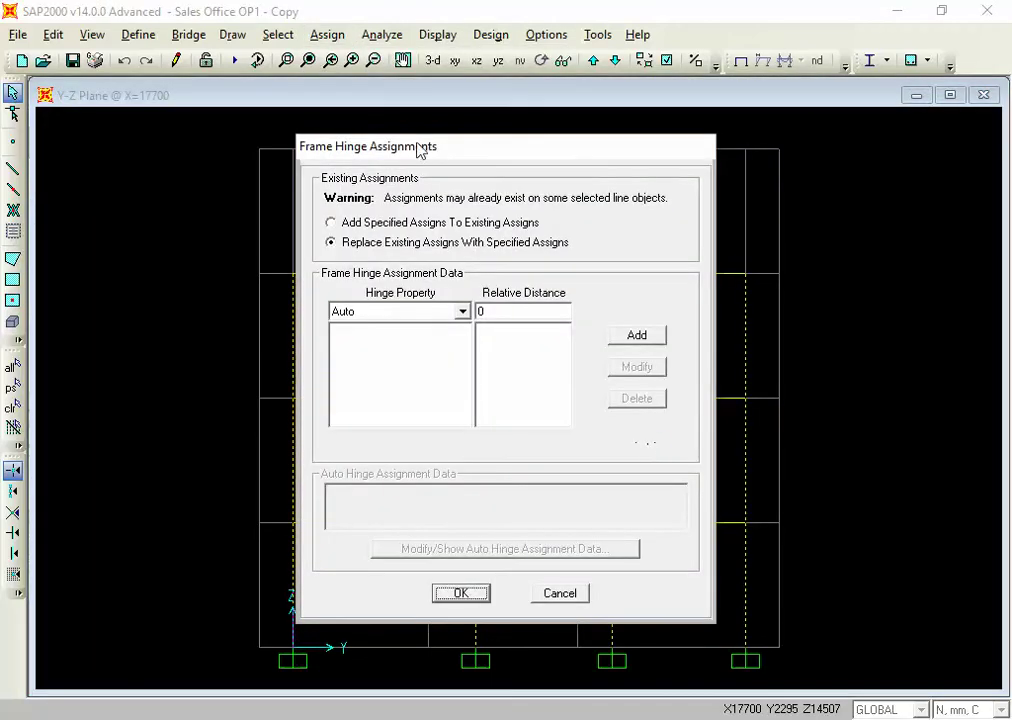
pyautogui.moveTo(407, 146); pyautogui.dragTo(385, 105)
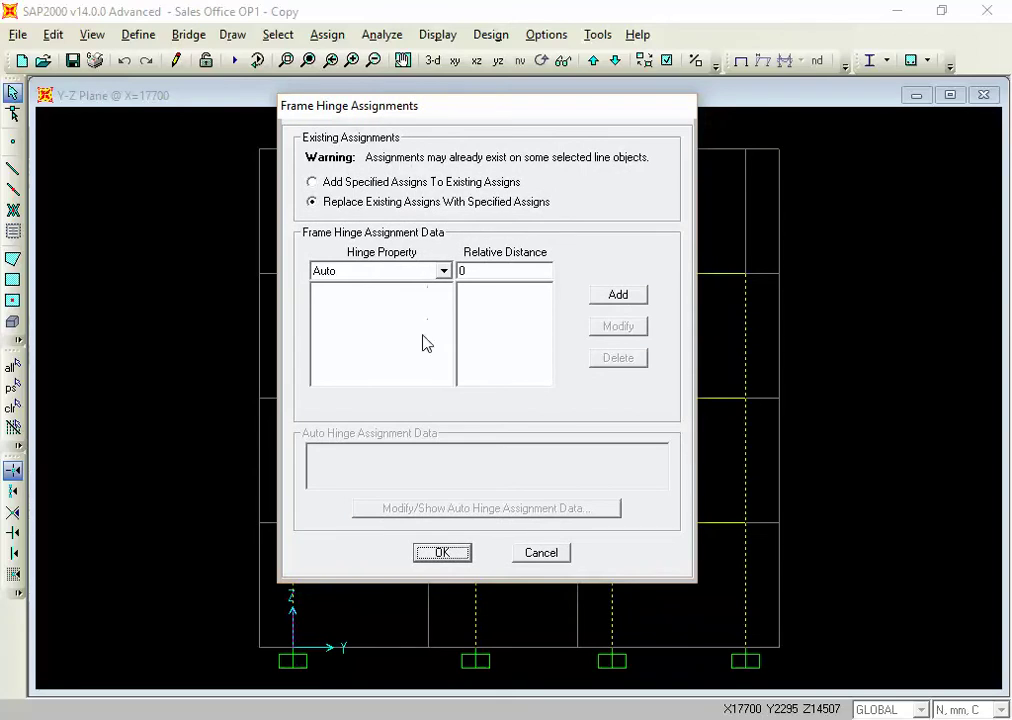
pyautogui.click(441, 272)
pyautogui.click(441, 272)
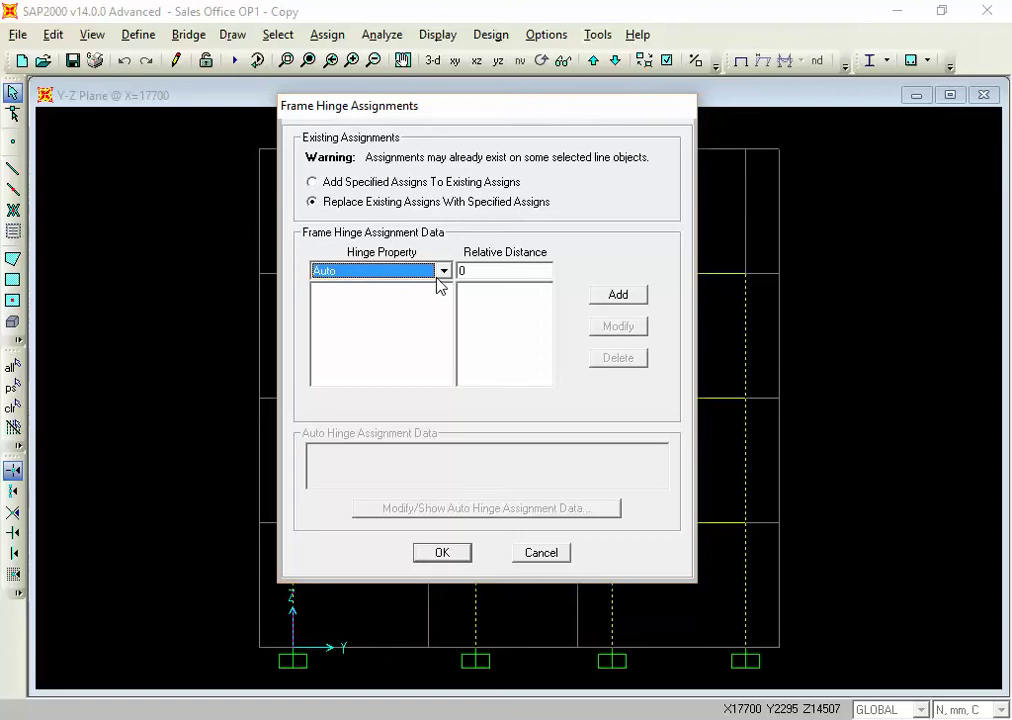
pyautogui.click(438, 276)
pyautogui.click(438, 276)
pyautogui.click(617, 299)
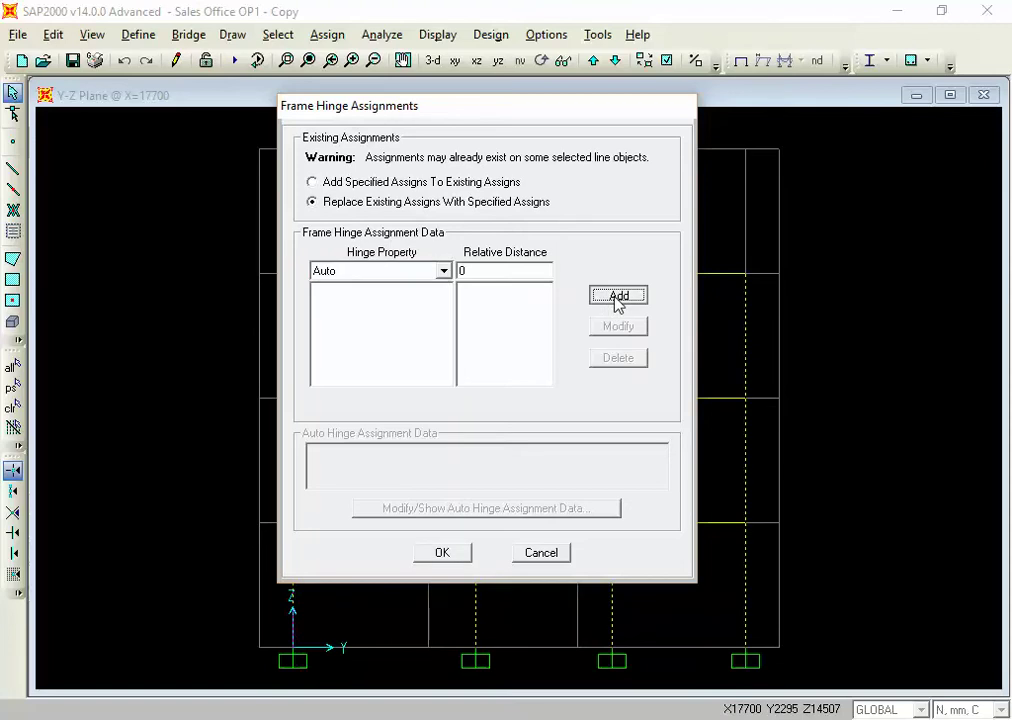
pyautogui.click(617, 298)
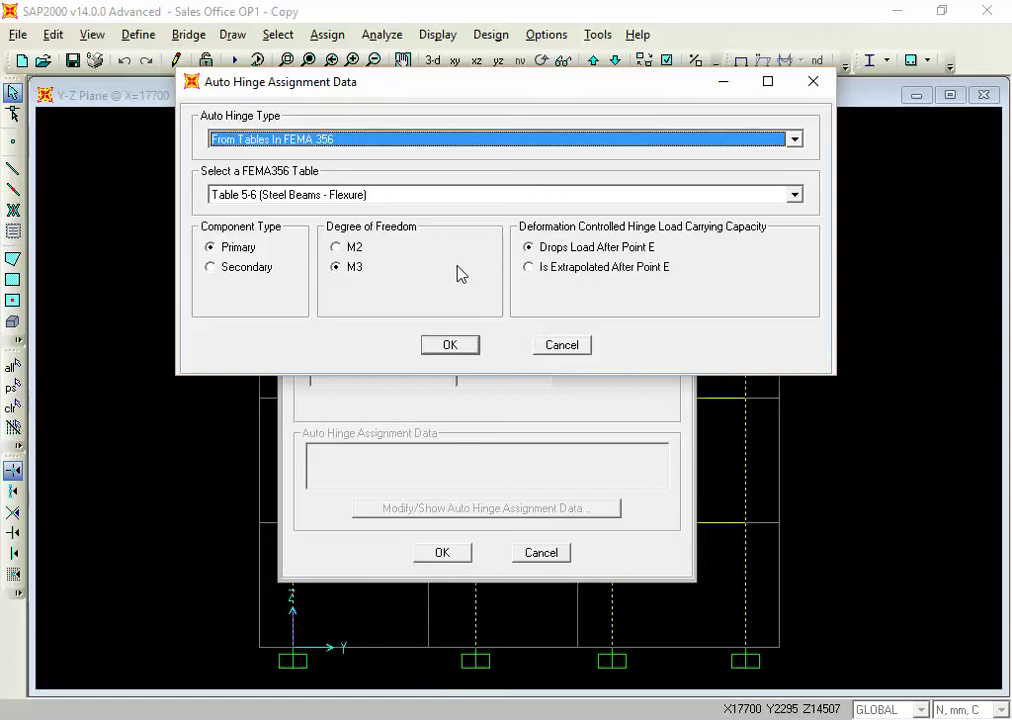
# Step: Base the auto hinge on the tables in FEMA 356, using Table 6-8 (Concrete Columns - Flexure) Item i
pyautogui.click(479, 139)
pyautogui.click(476, 142)
pyautogui.click(476, 142)
pyautogui.click(476, 142)
pyautogui.click(476, 142)
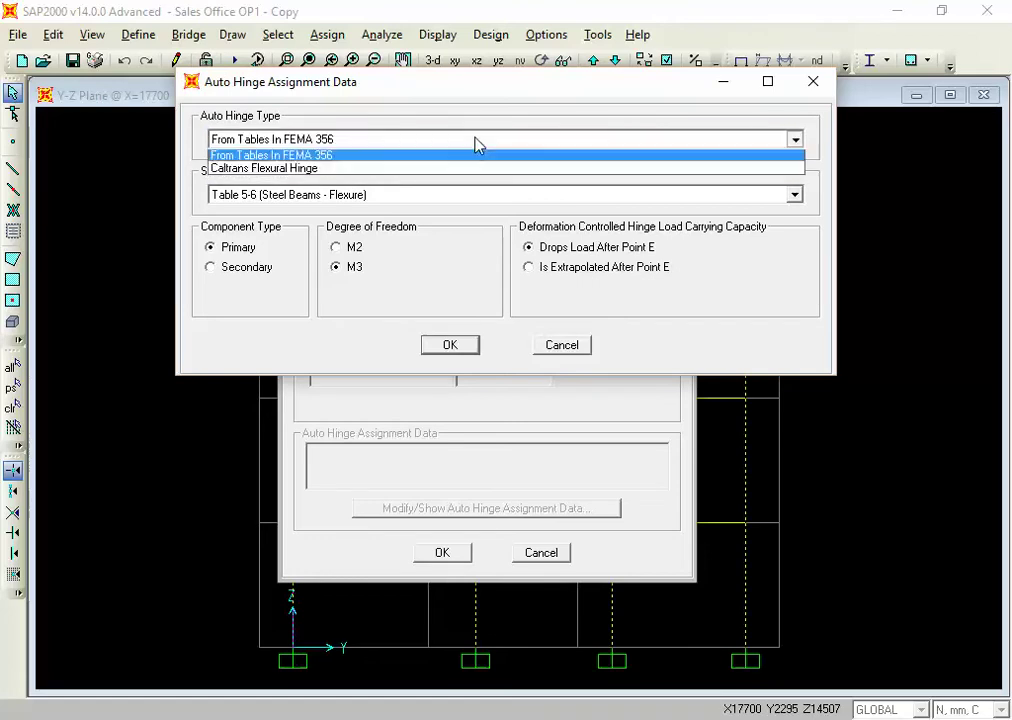
pyautogui.click(476, 142)
pyautogui.click(474, 143)
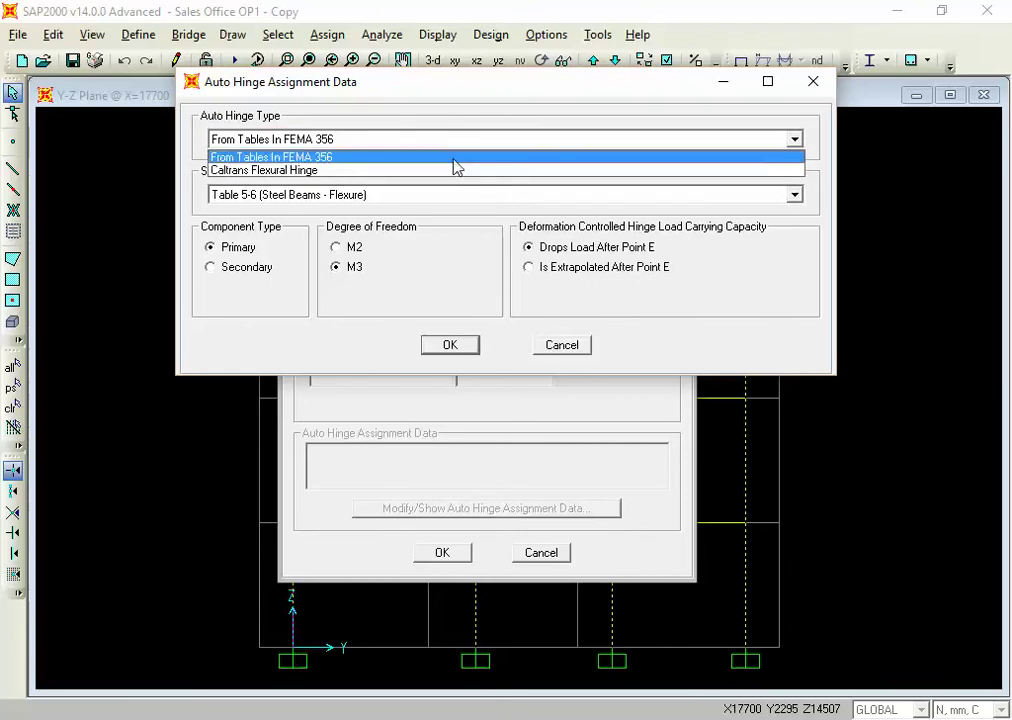
pyautogui.click(455, 166)
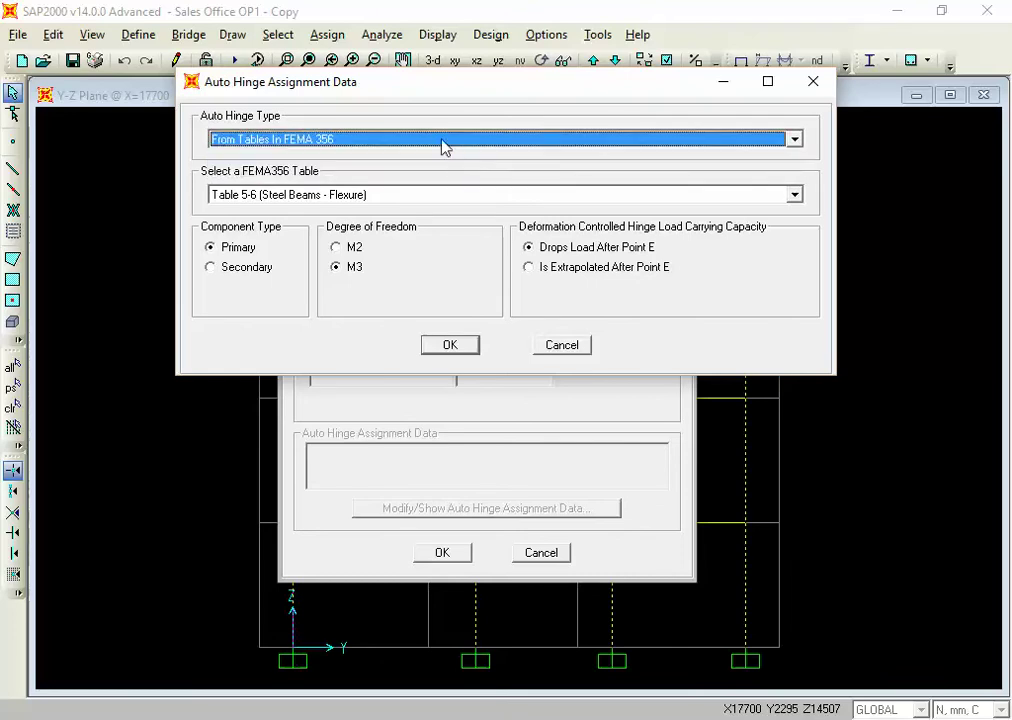
pyautogui.click(441, 147)
pyautogui.click(443, 149)
pyautogui.click(442, 148)
pyautogui.click(441, 149)
pyautogui.click(412, 203)
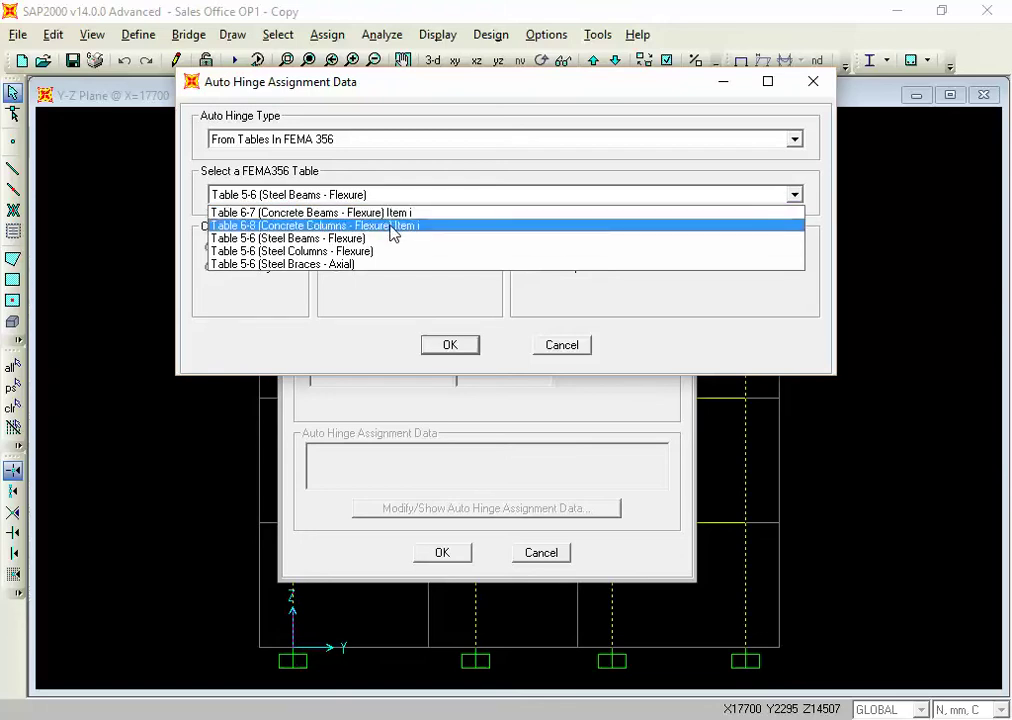
pyautogui.click(392, 232)
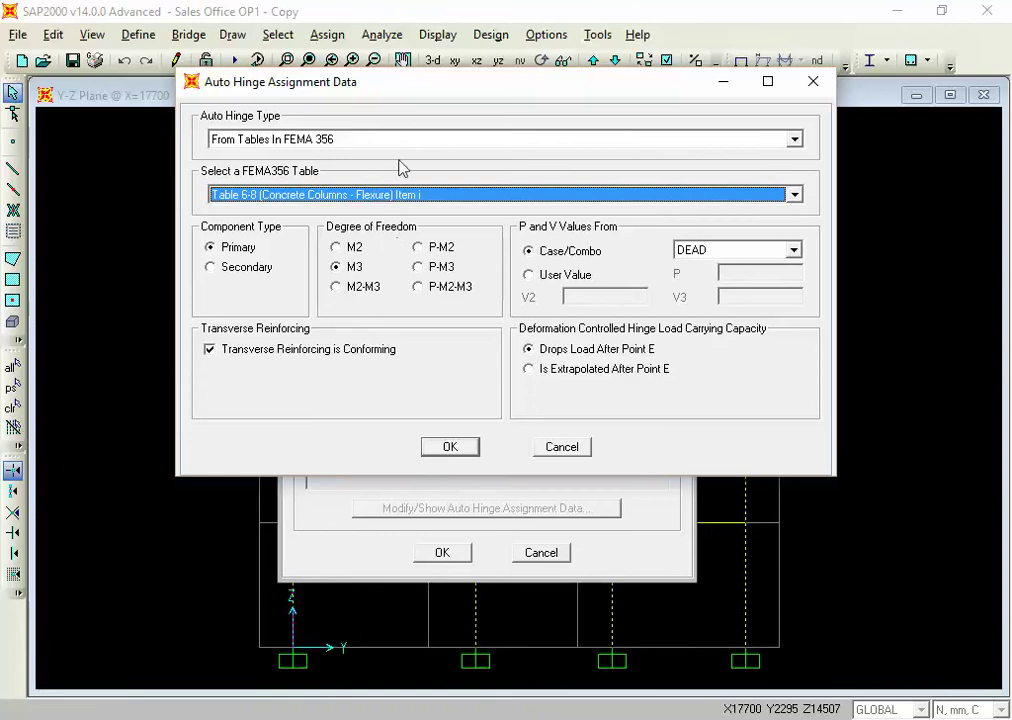
# Step: Try the M2-M3 degree of freedom for the column hinge and return to M3, keeping the FEMA 356 hinge type
pyautogui.moveTo(375, 90); pyautogui.dragTo(345, 60)
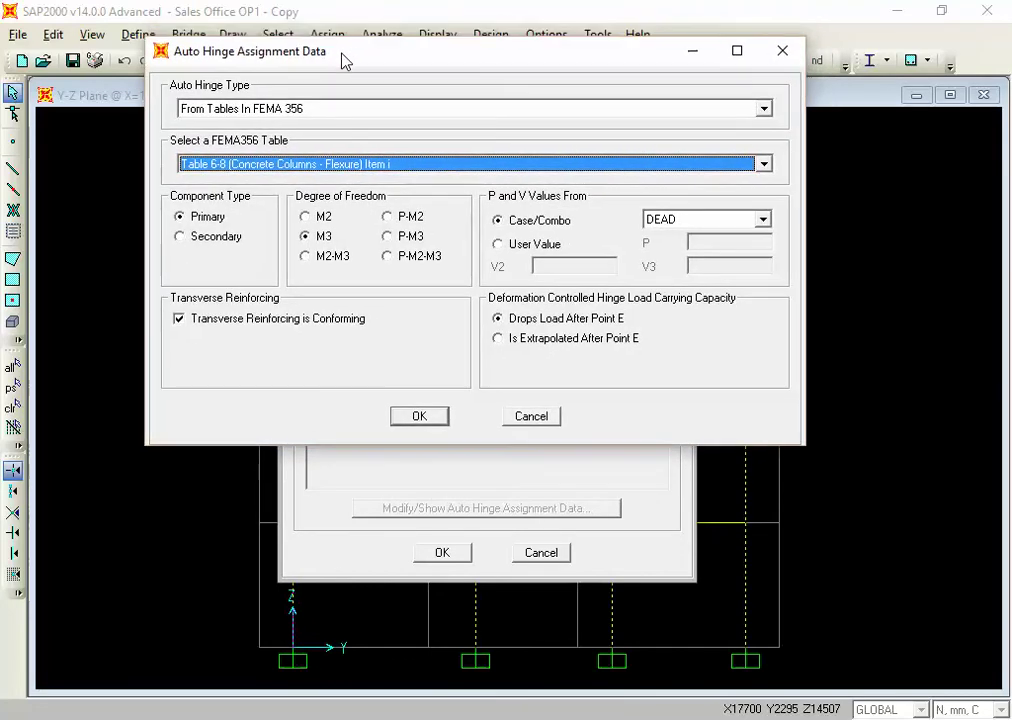
pyautogui.click(321, 216)
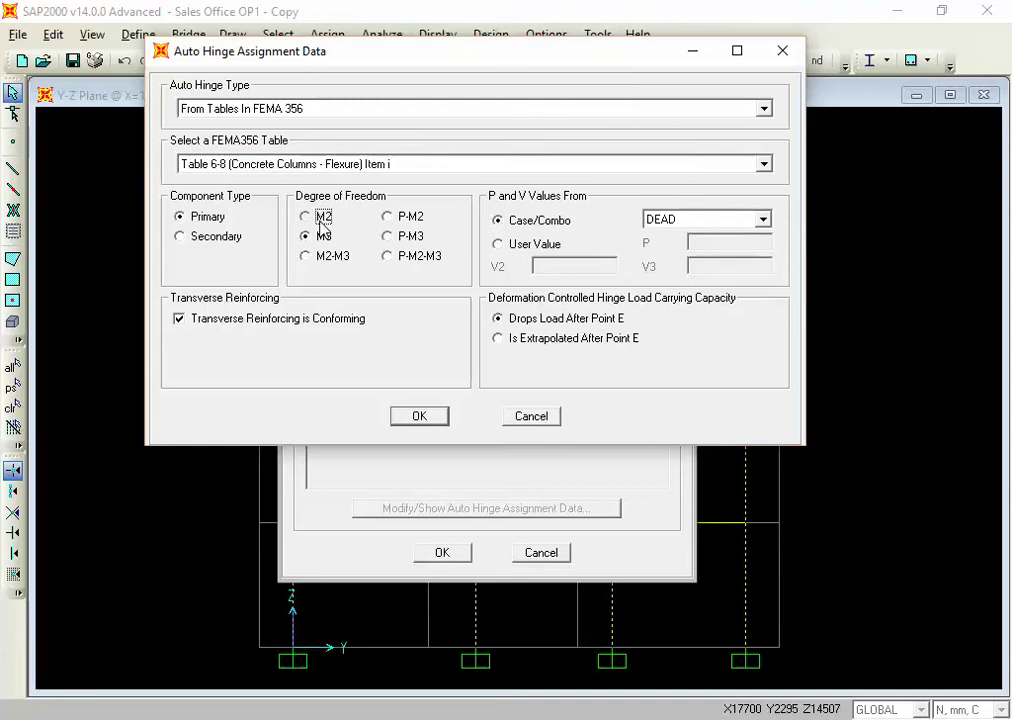
pyautogui.click(322, 237)
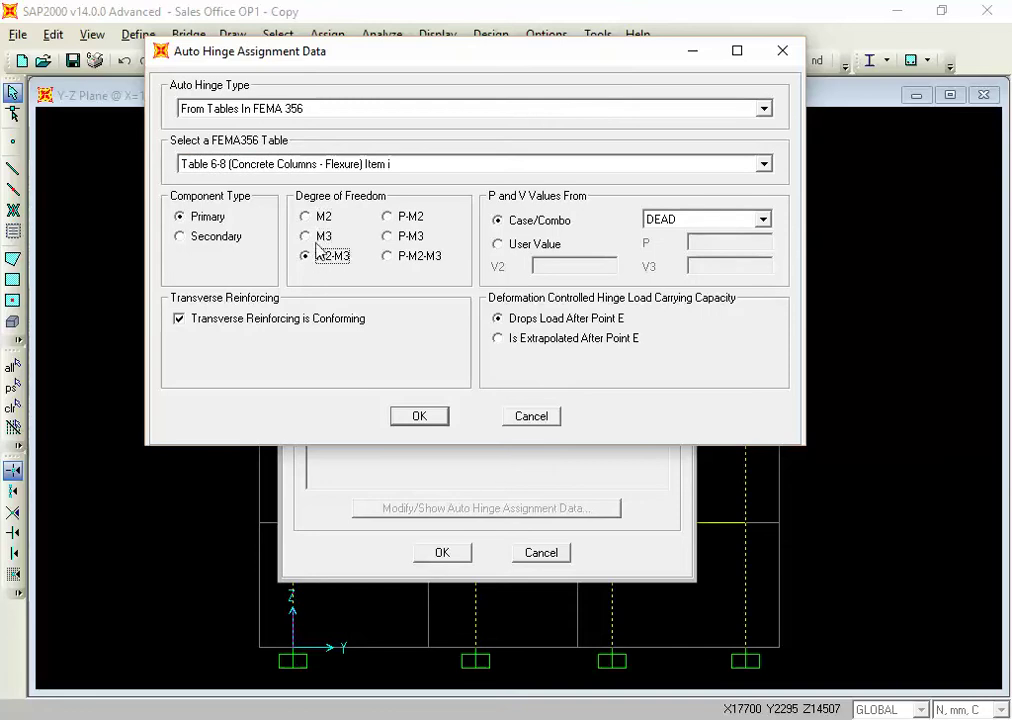
pyautogui.click(316, 256)
pyautogui.click(318, 240)
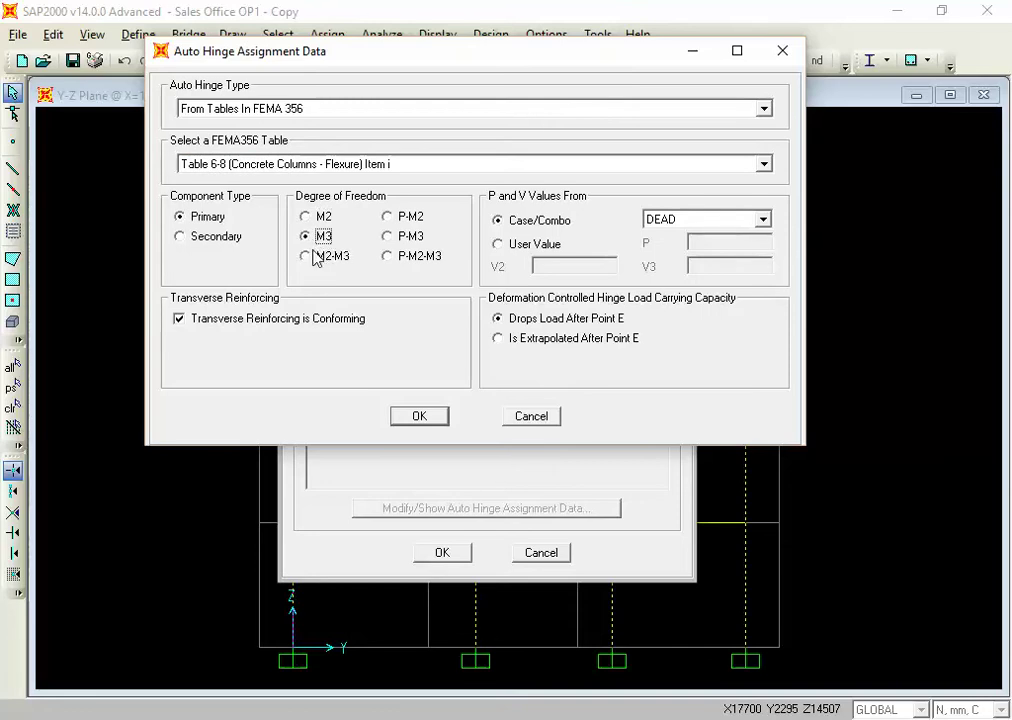
pyautogui.click(316, 258)
pyautogui.click(315, 242)
pyautogui.click(303, 118)
pyautogui.click(300, 121)
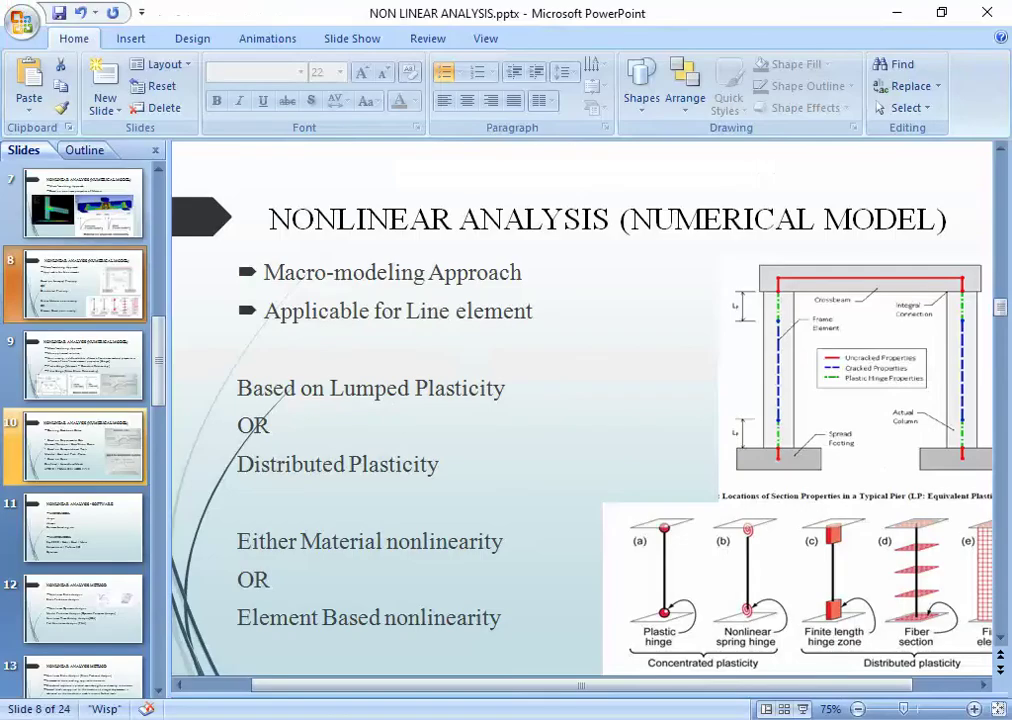
# Step: In the NON LINEAR ANALYSIS presentation in PowerPoint, look through slides 11 to 24 and settle on the hazard definition on slide 17
pyautogui.click(68, 529)
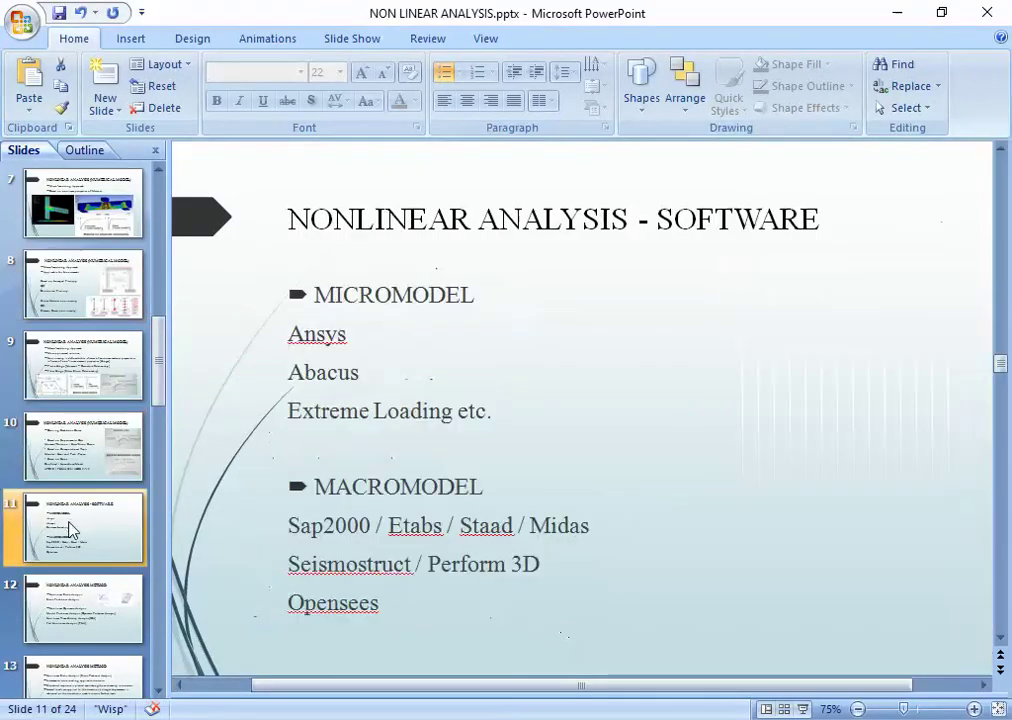
pyautogui.scroll(-3, 70, 530)
pyautogui.scroll(-8, 70, 530)
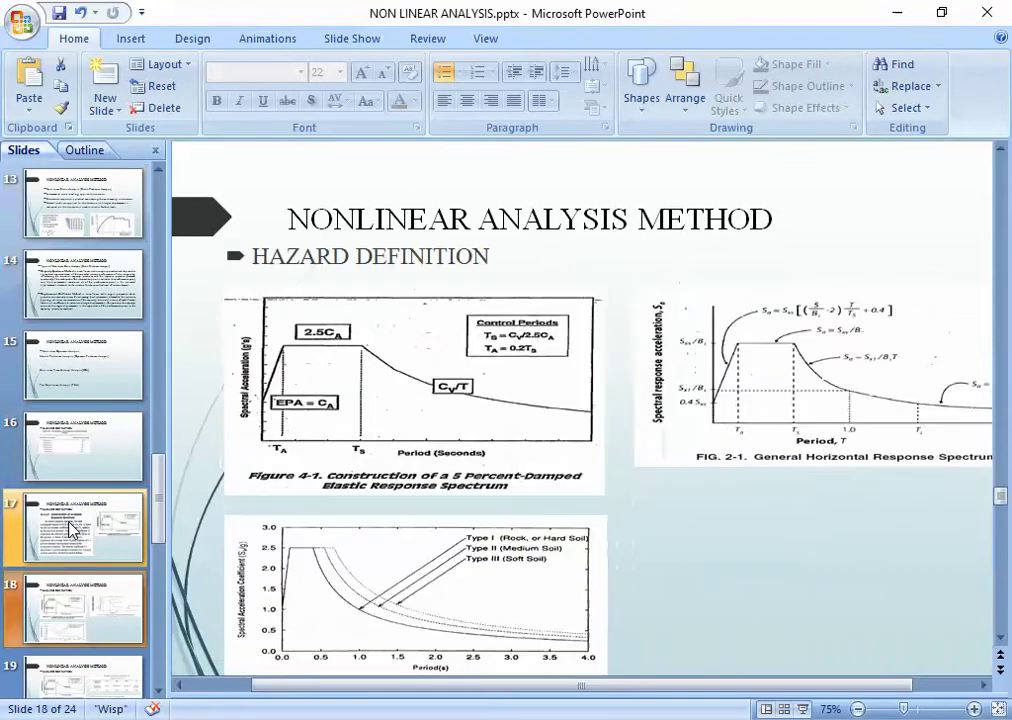
pyautogui.scroll(-3, 70, 530)
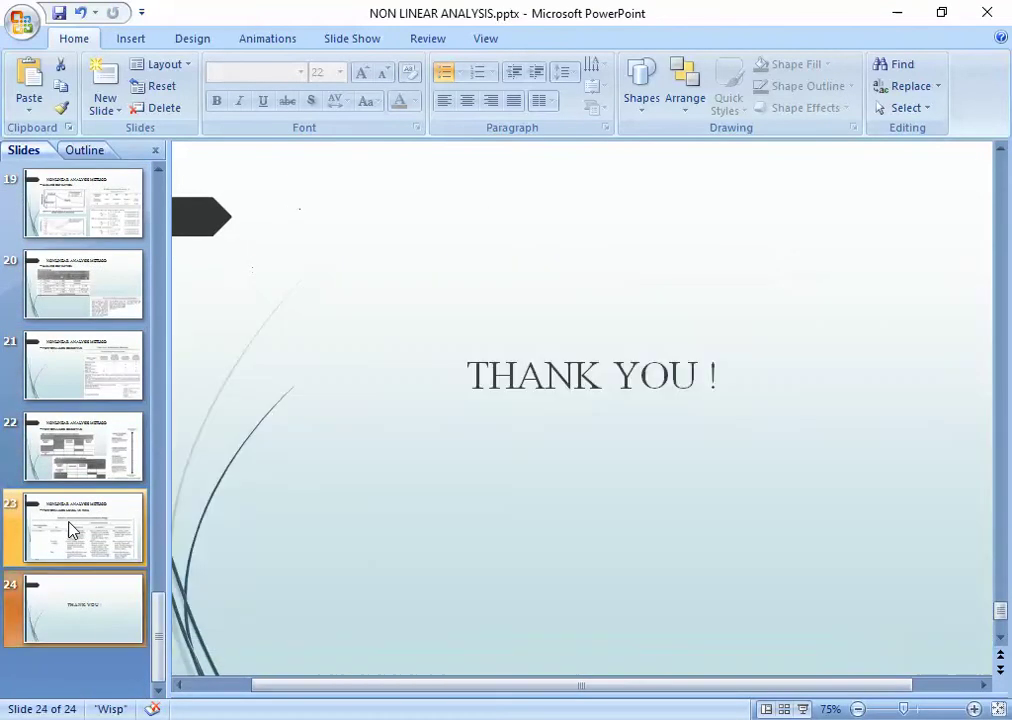
pyautogui.click(70, 530)
pyautogui.scroll(6, 70, 530)
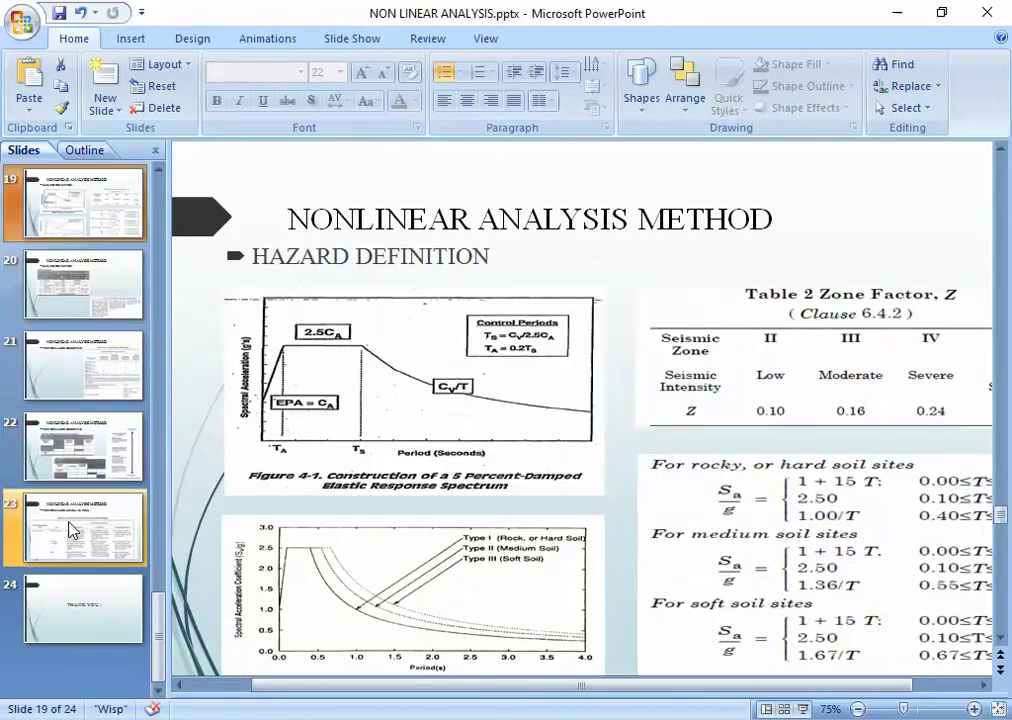
pyautogui.scroll(4, 70, 530)
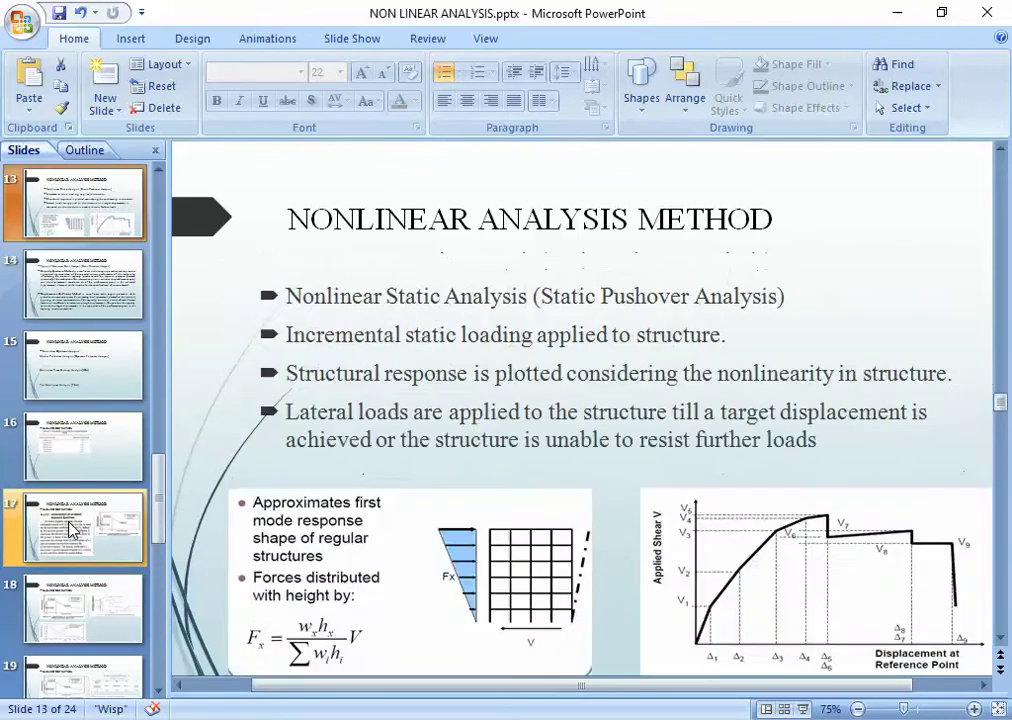
pyautogui.scroll(-2, 70, 530)
pyautogui.click(70, 530)
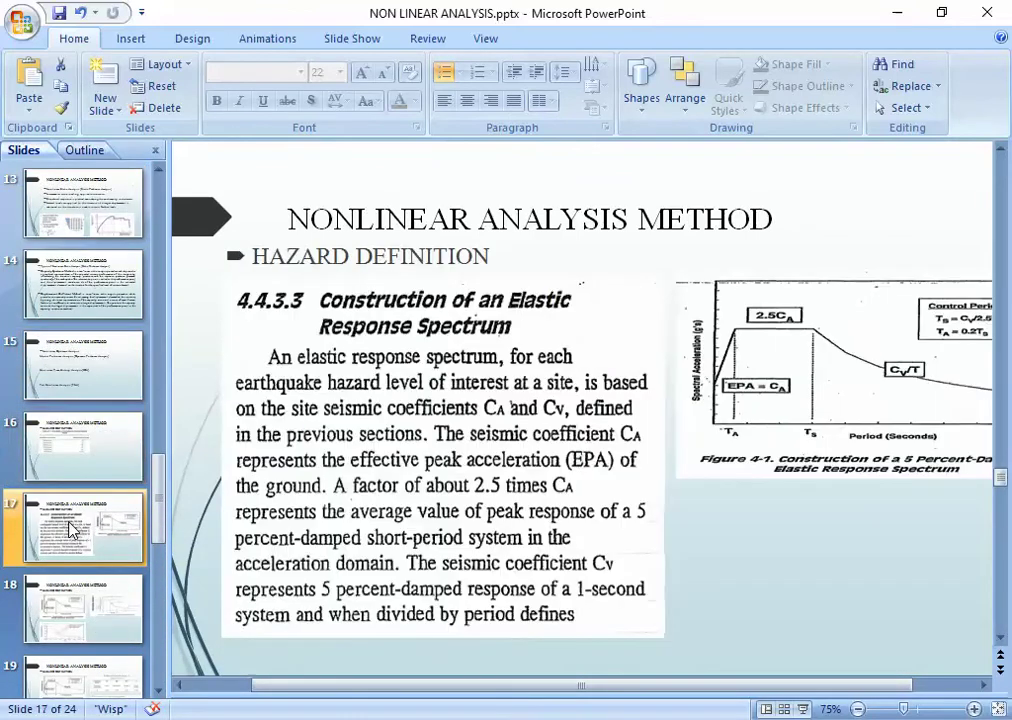
# Step: Switch to ATC-40.pdf in Adobe Reader and find the Chapter 11 acceptance criteria tables around page 319
pyautogui.moveTo(727, 716)
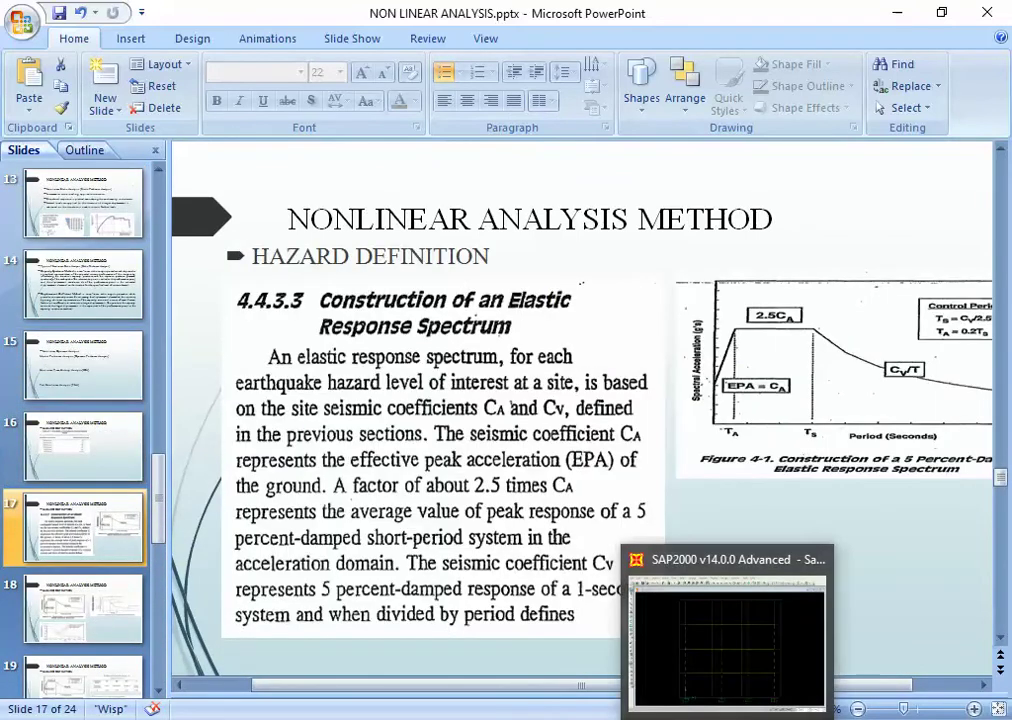
pyautogui.moveTo(660, 716)
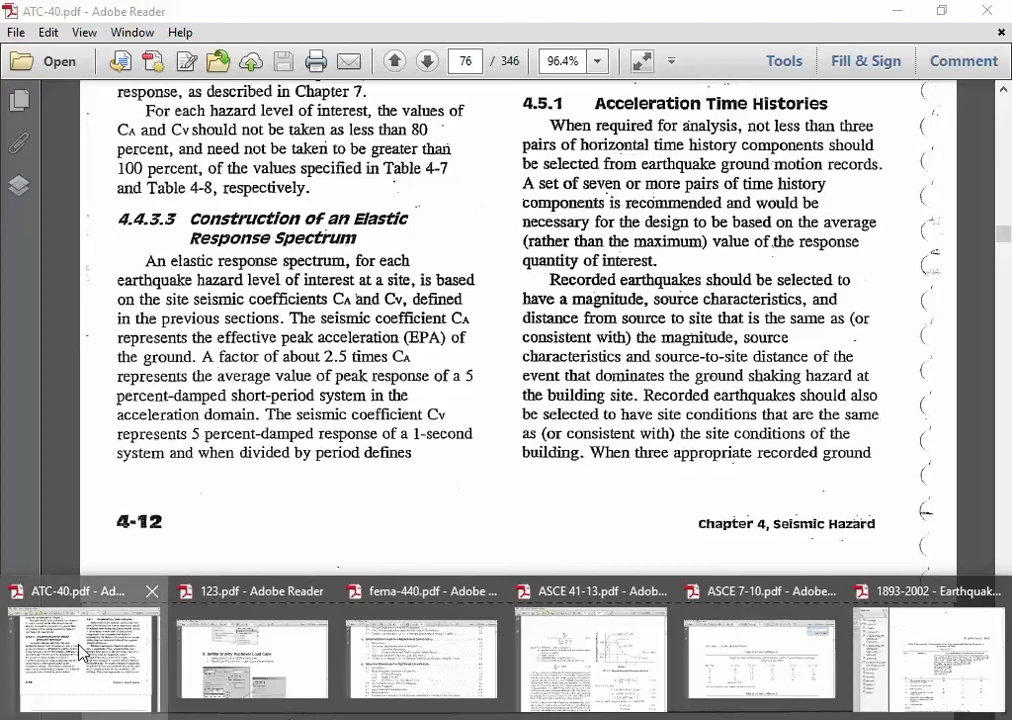
pyautogui.click(80, 654)
pyautogui.scroll(-10, 80, 652)
pyautogui.scroll(-15, 80, 654)
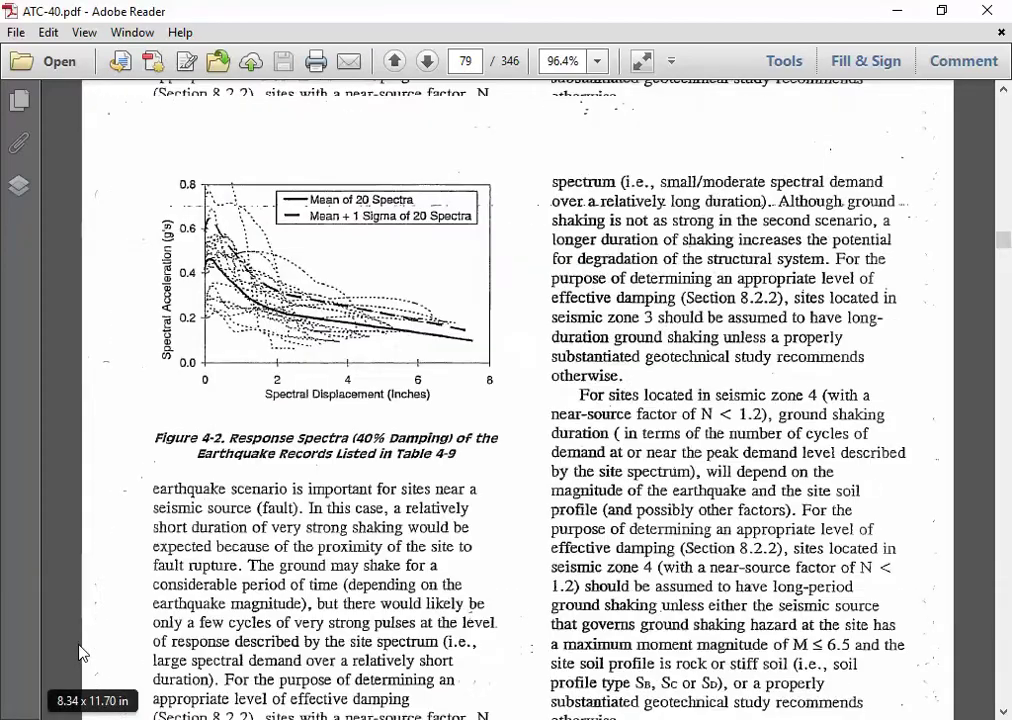
pyautogui.scroll(-20, 80, 654)
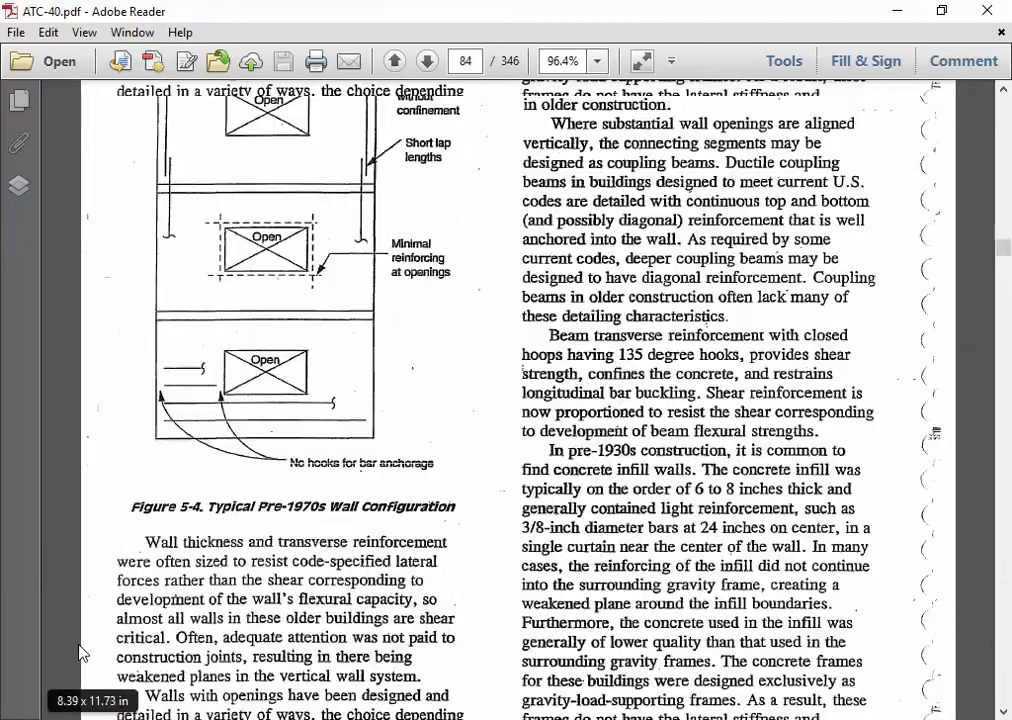
pyautogui.scroll(-20, 80, 654)
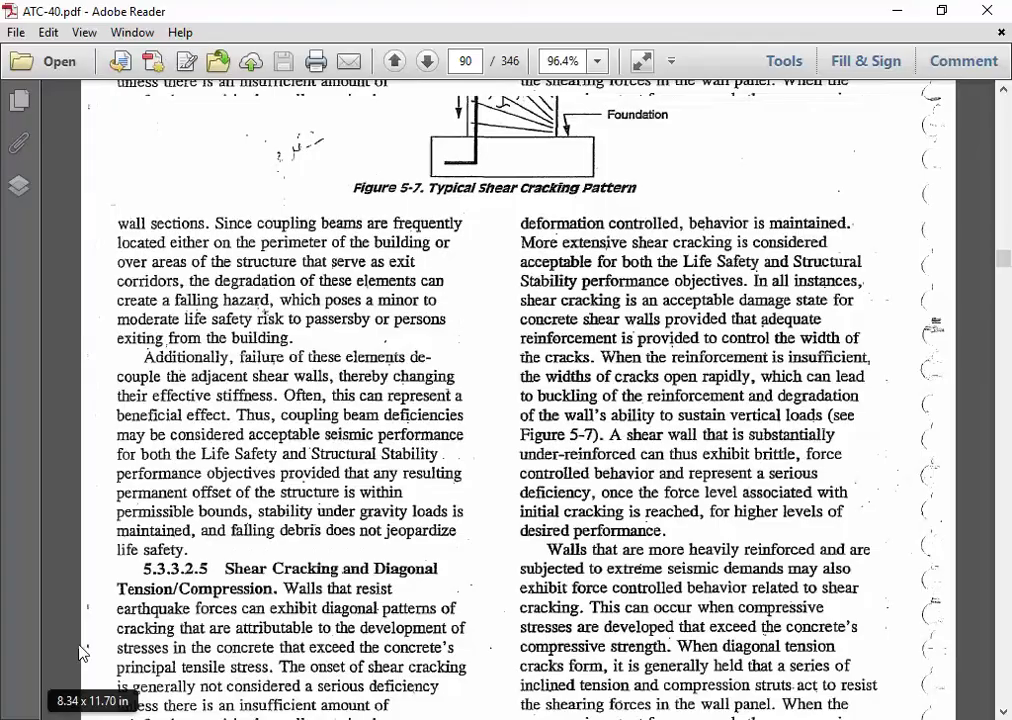
pyautogui.scroll(-20, 80, 654)
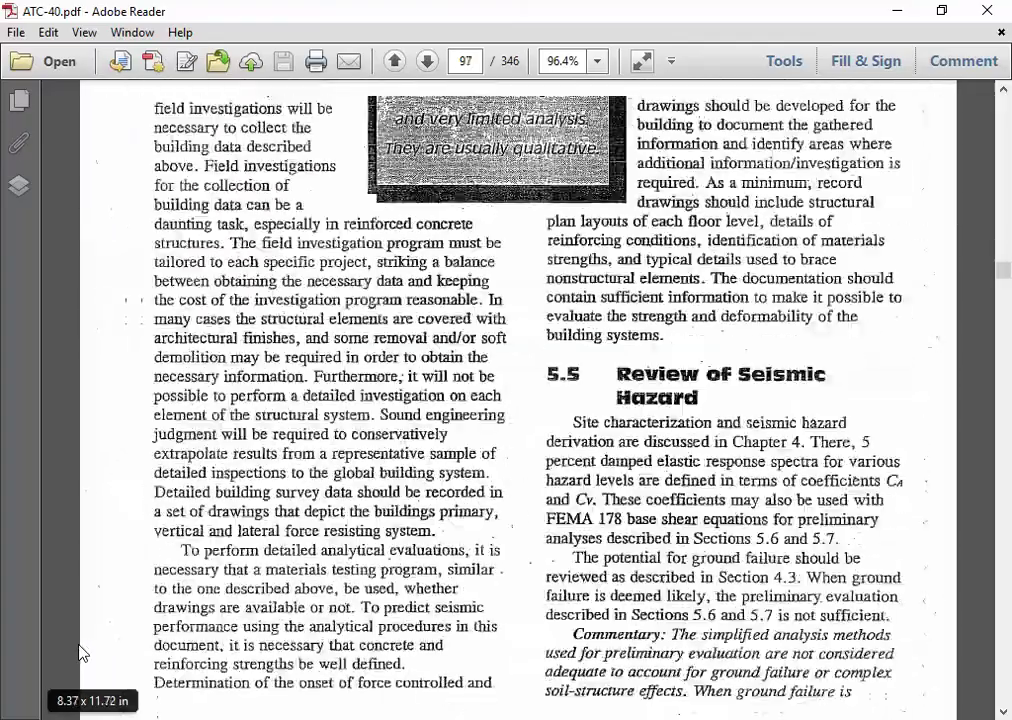
pyautogui.scroll(-20, 80, 654)
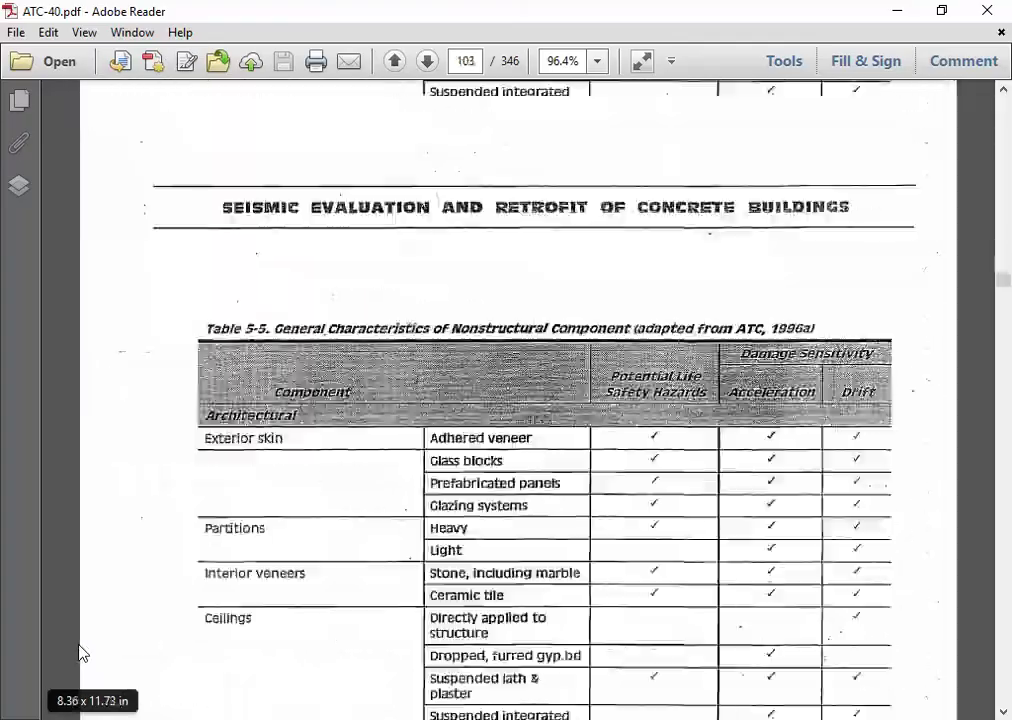
pyautogui.scroll(-20, 80, 654)
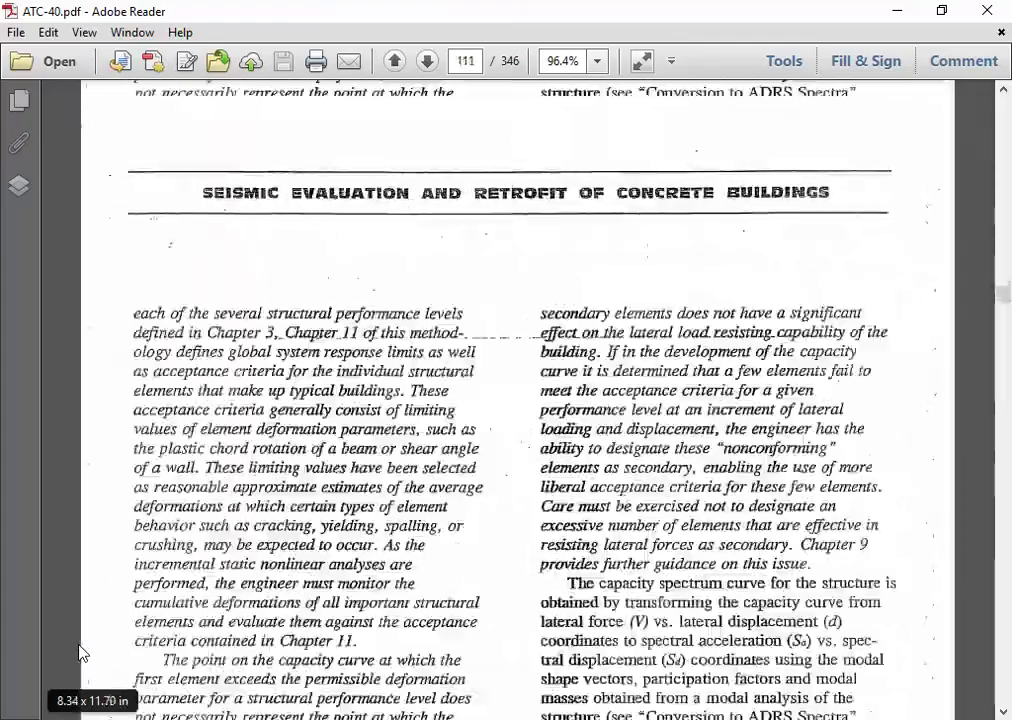
pyautogui.scroll(-20, 80, 654)
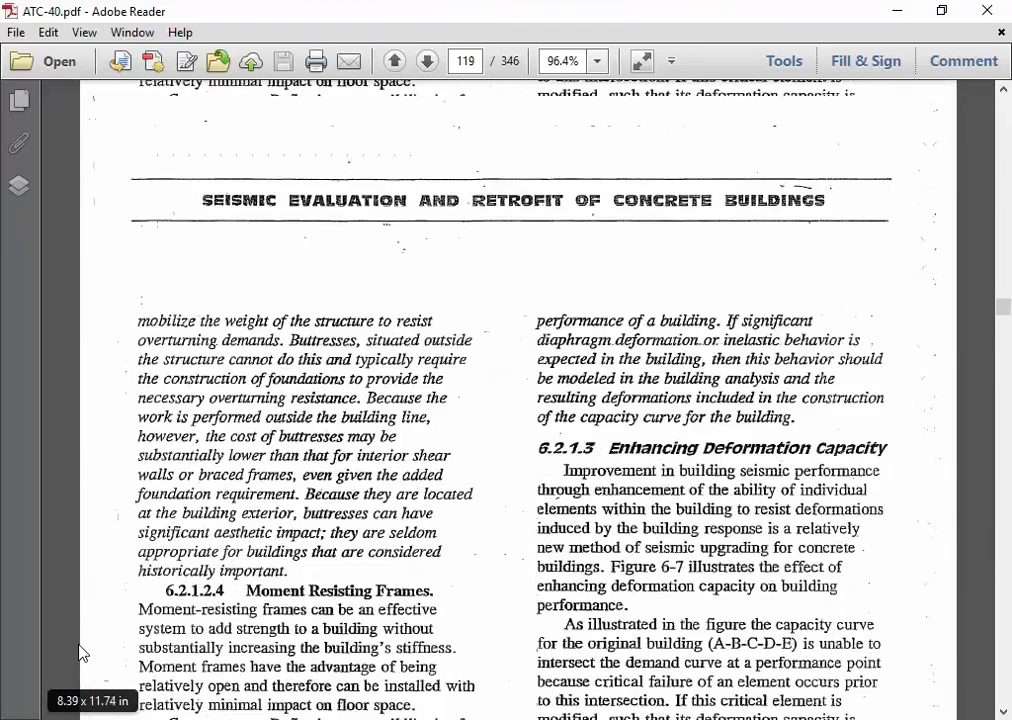
pyautogui.moveTo(1003, 310); pyautogui.dragTo(994, 643)
pyautogui.scroll(-15, 993, 645)
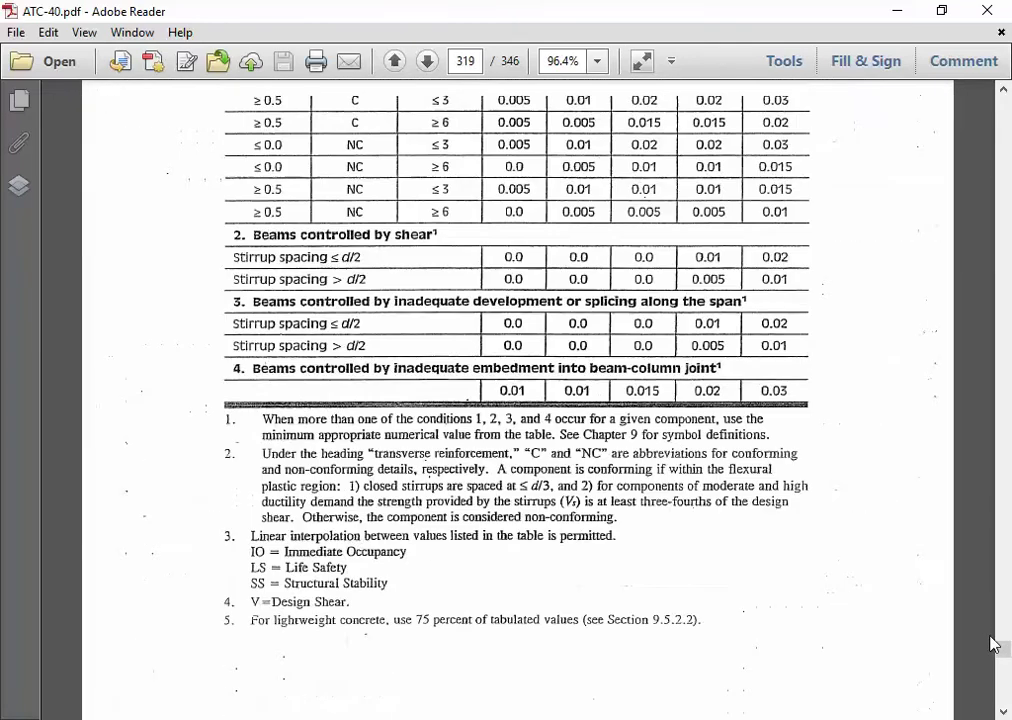
# Step: Look through Tables 11-3 to 11-7 on acceptance criteria for concrete members and return to Table 11-3 for beams
pyautogui.scroll(10, 993, 645)
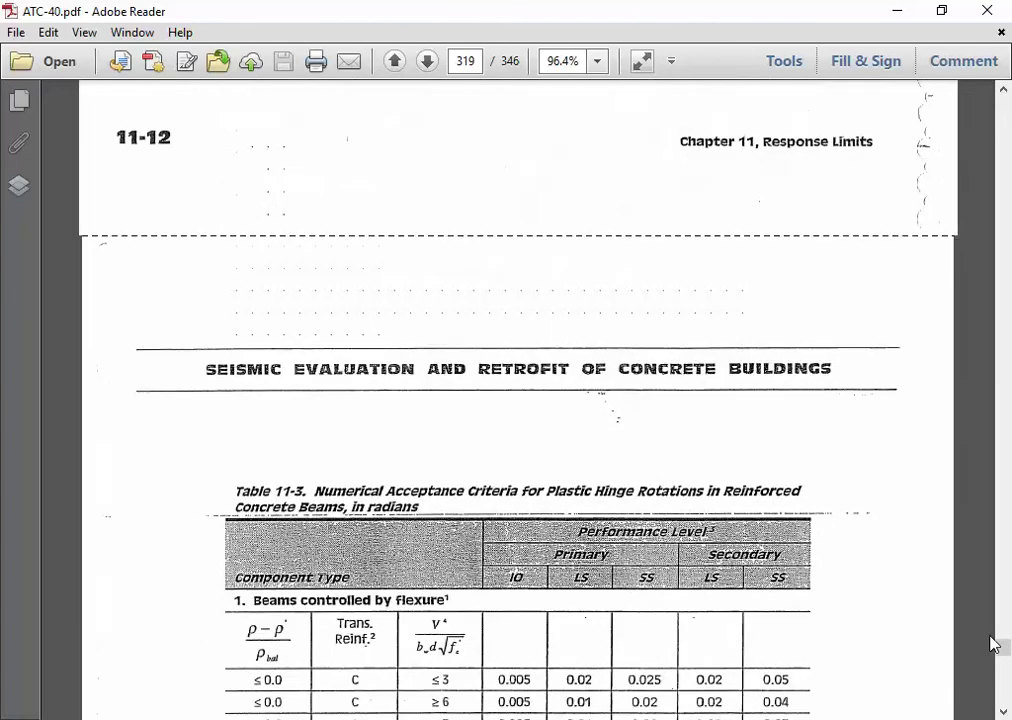
pyautogui.scroll(-5, 993, 645)
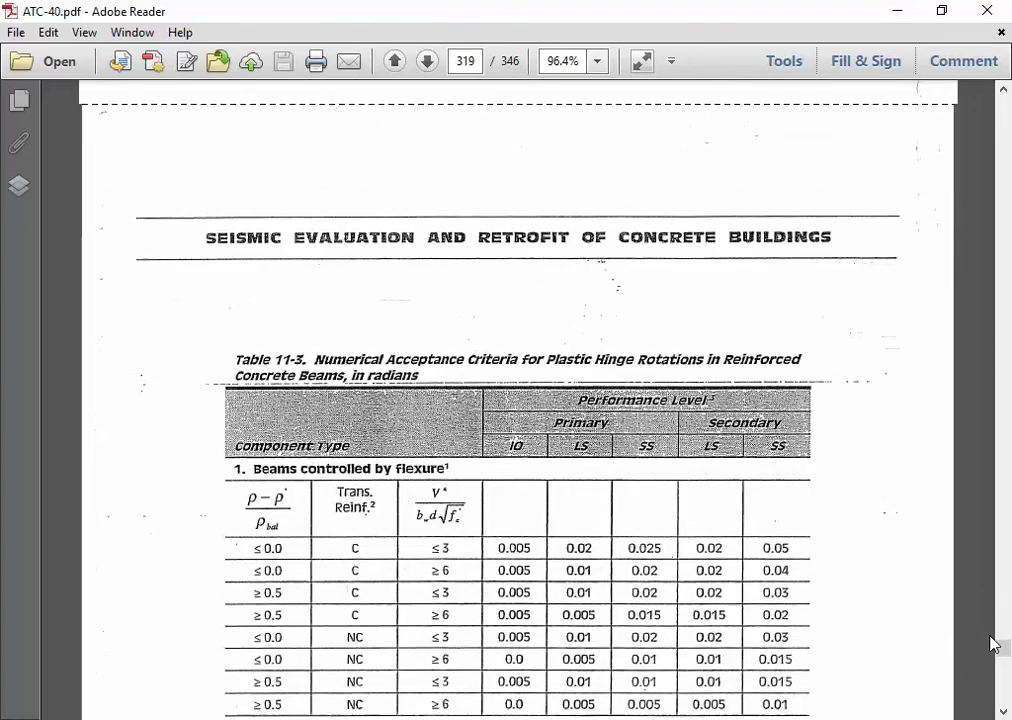
pyautogui.scroll(7, 993, 645)
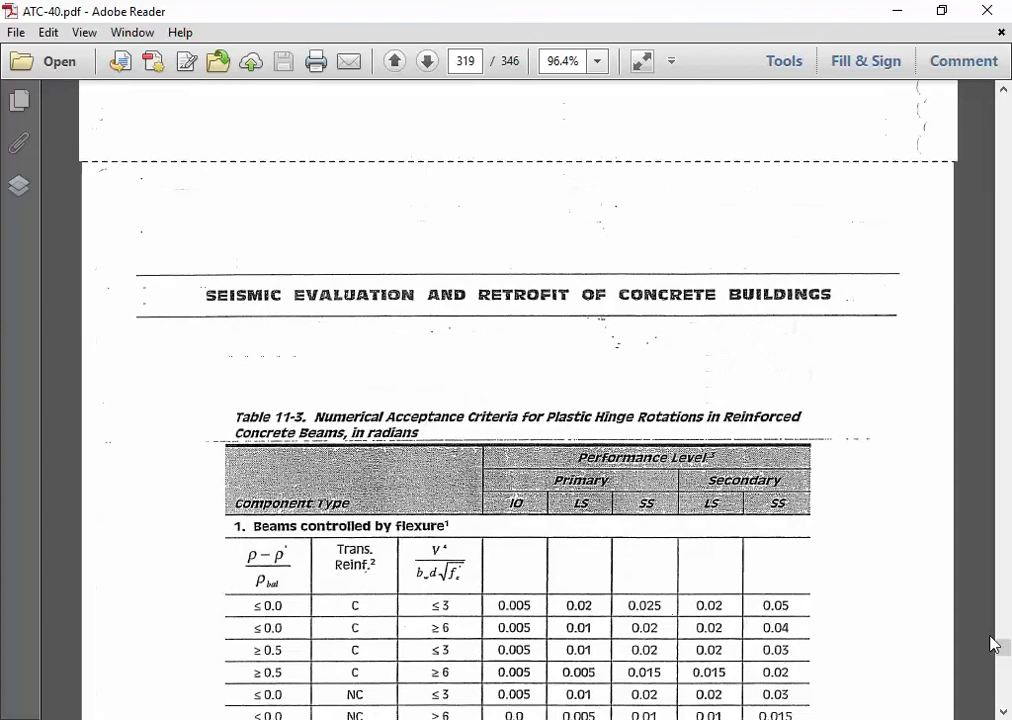
pyautogui.scroll(15, 993, 645)
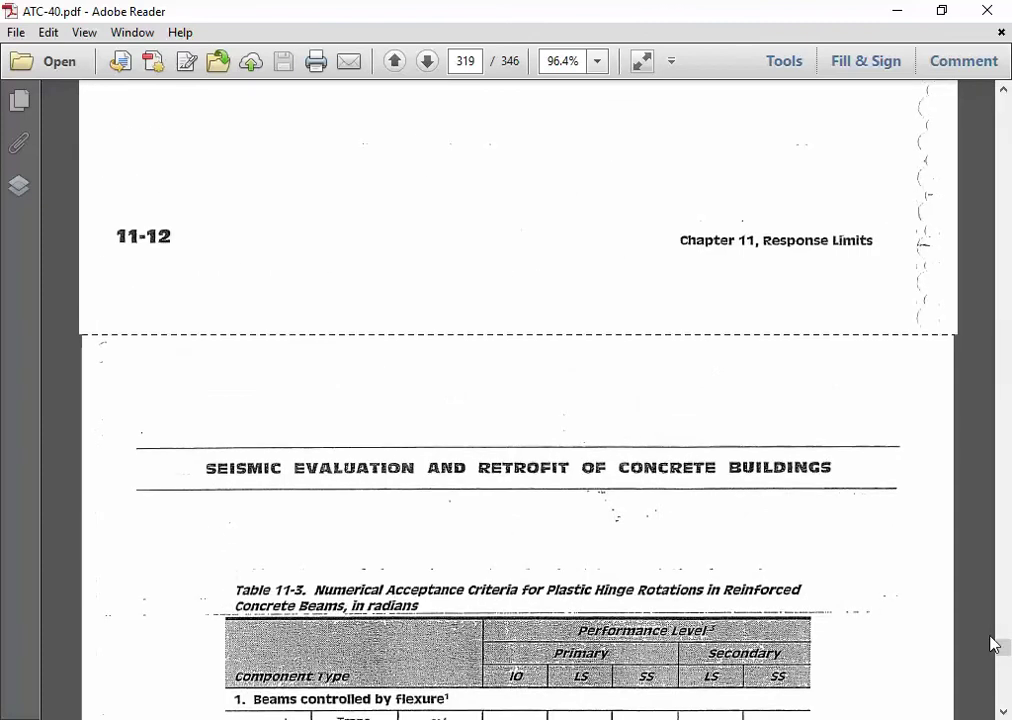
pyautogui.scroll(-17, 993, 645)
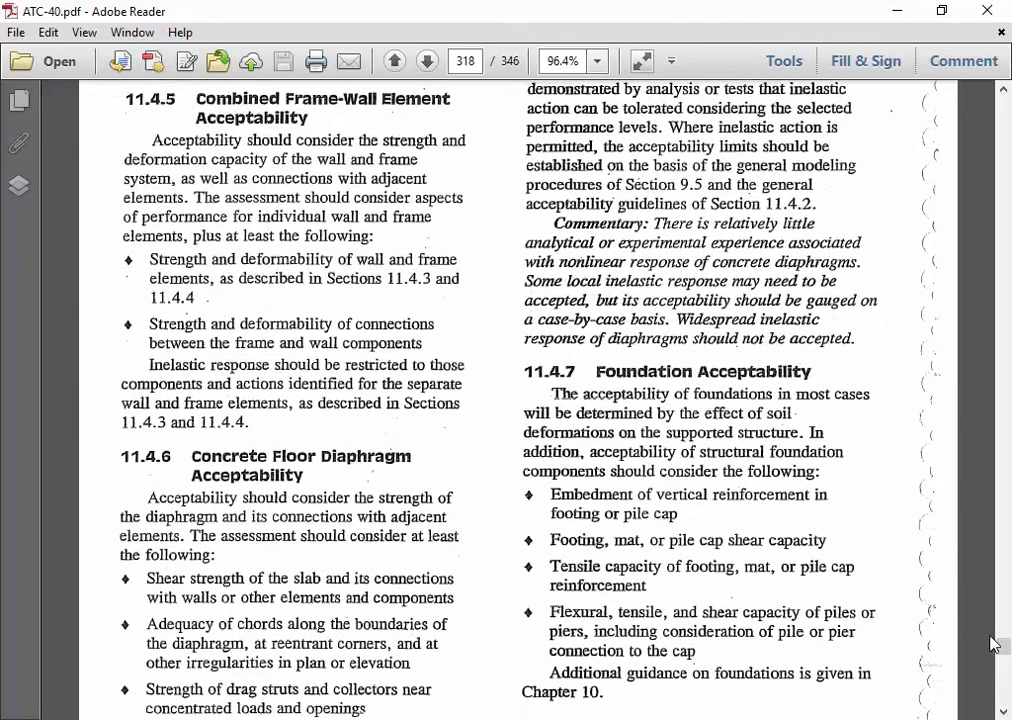
pyautogui.scroll(-5, 993, 645)
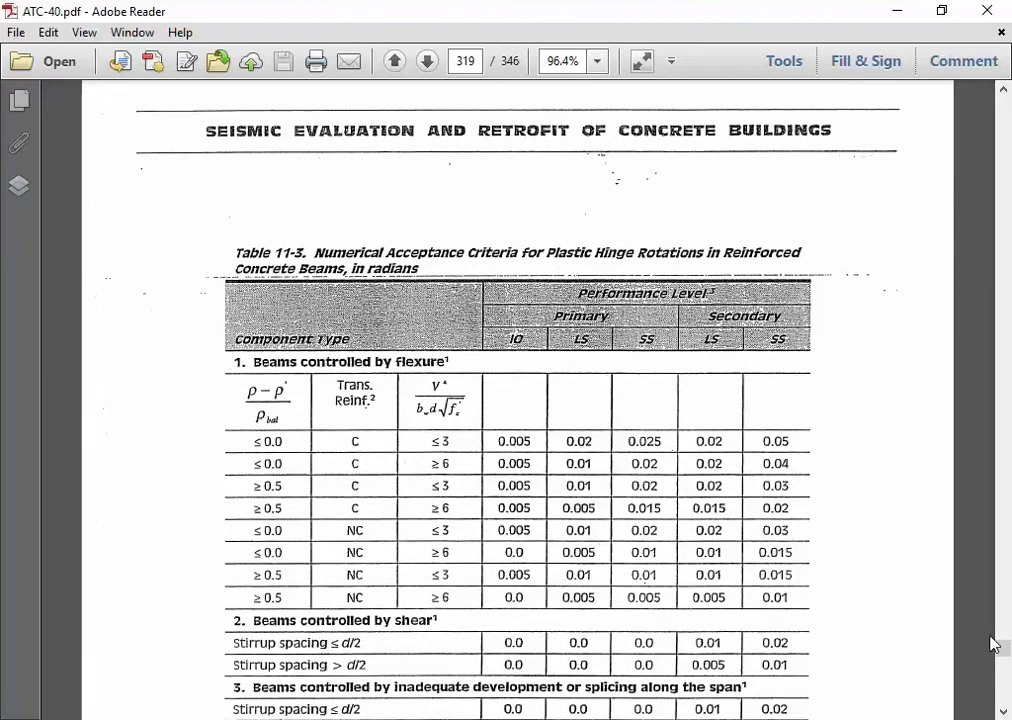
pyautogui.scroll(-1, 993, 645)
pyautogui.scroll(-1, 993, 645)
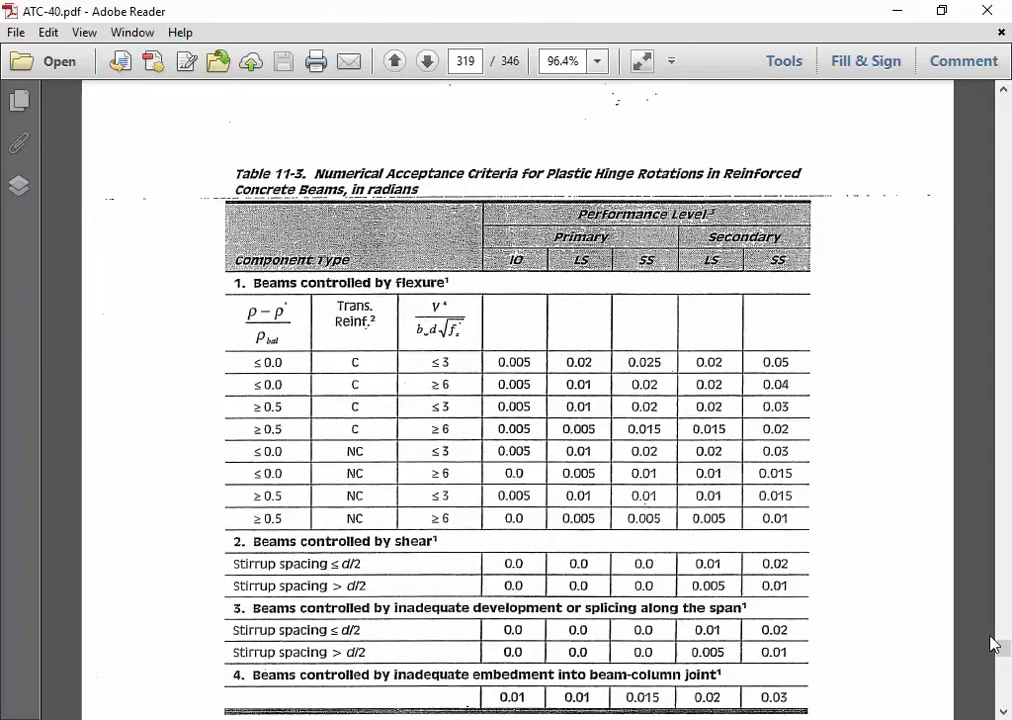
pyautogui.scroll(-20, 993, 645)
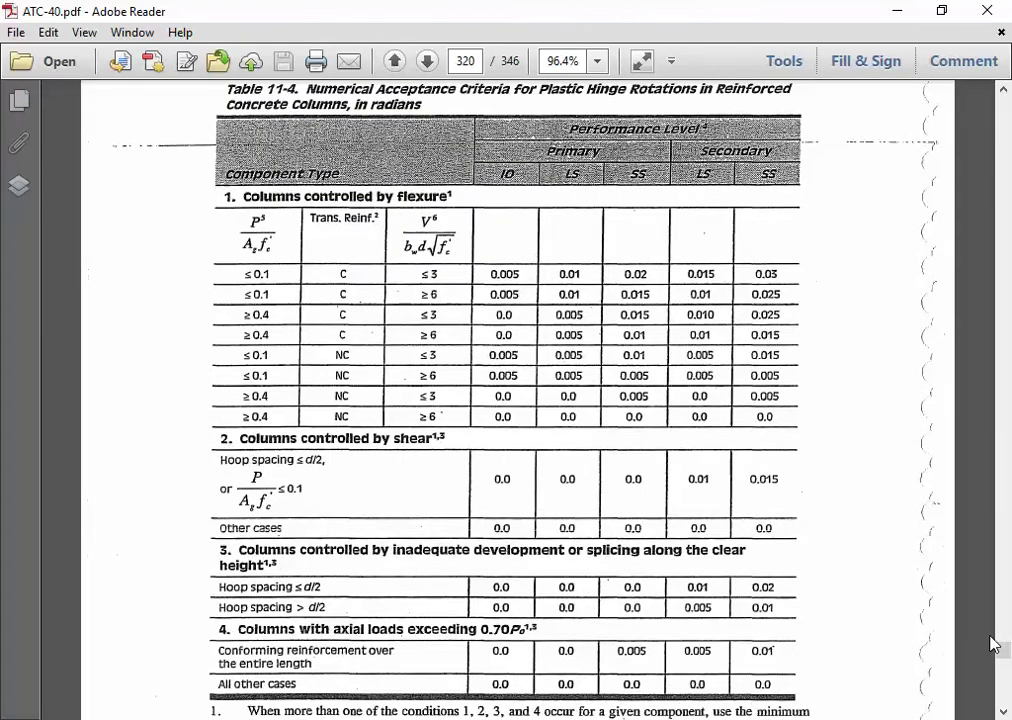
pyautogui.scroll(-15, 993, 645)
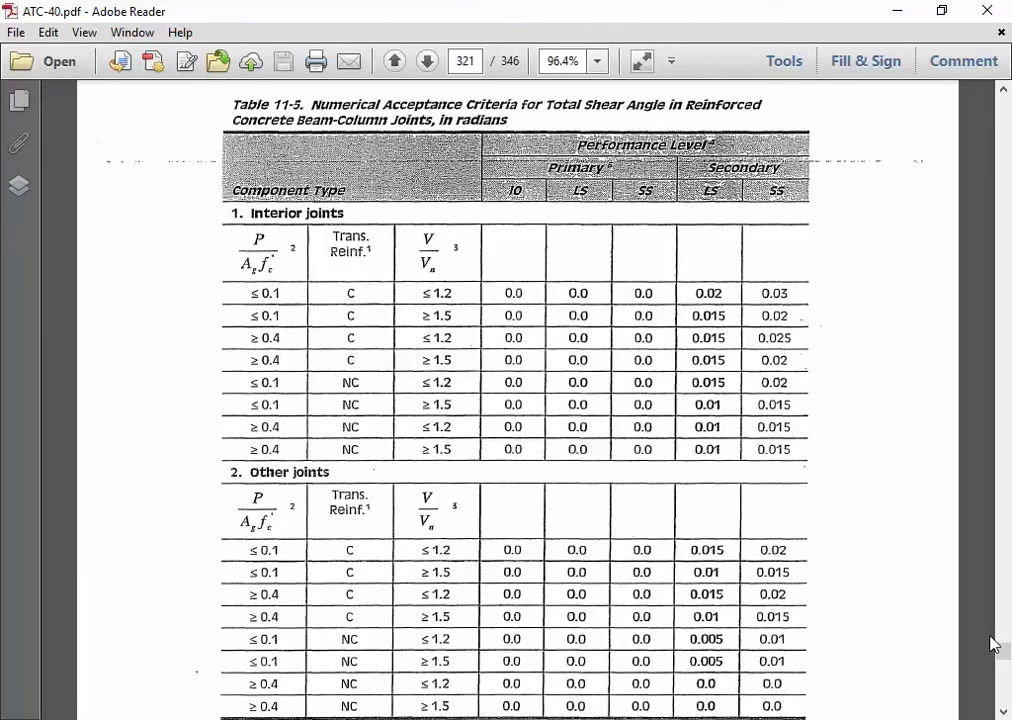
pyautogui.scroll(-15, 993, 645)
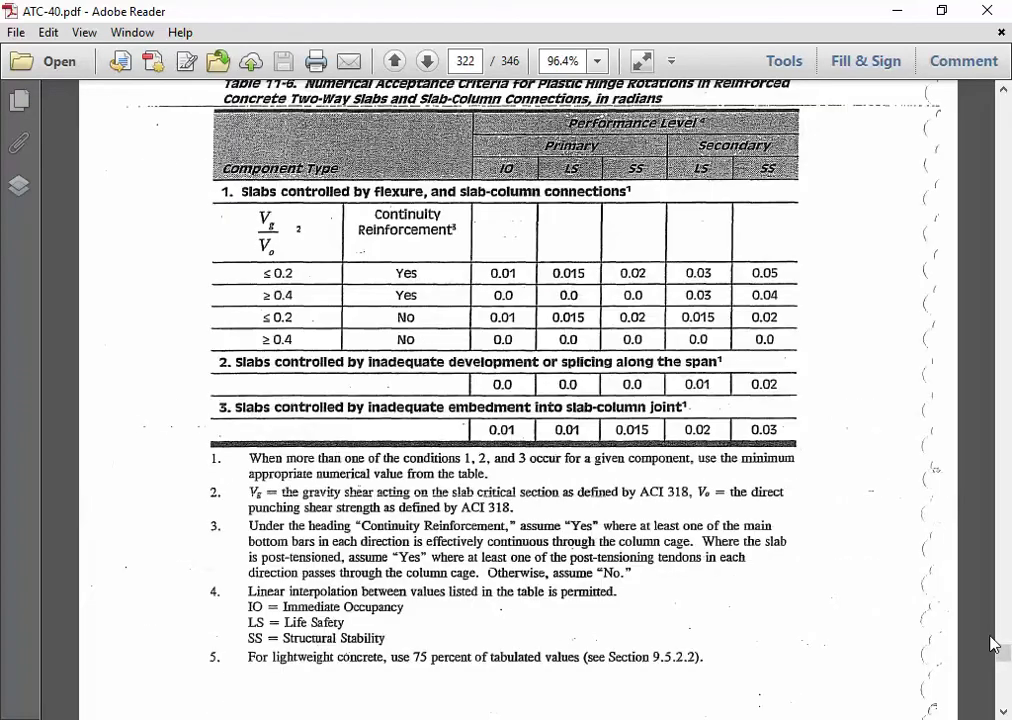
pyautogui.scroll(-15, 993, 645)
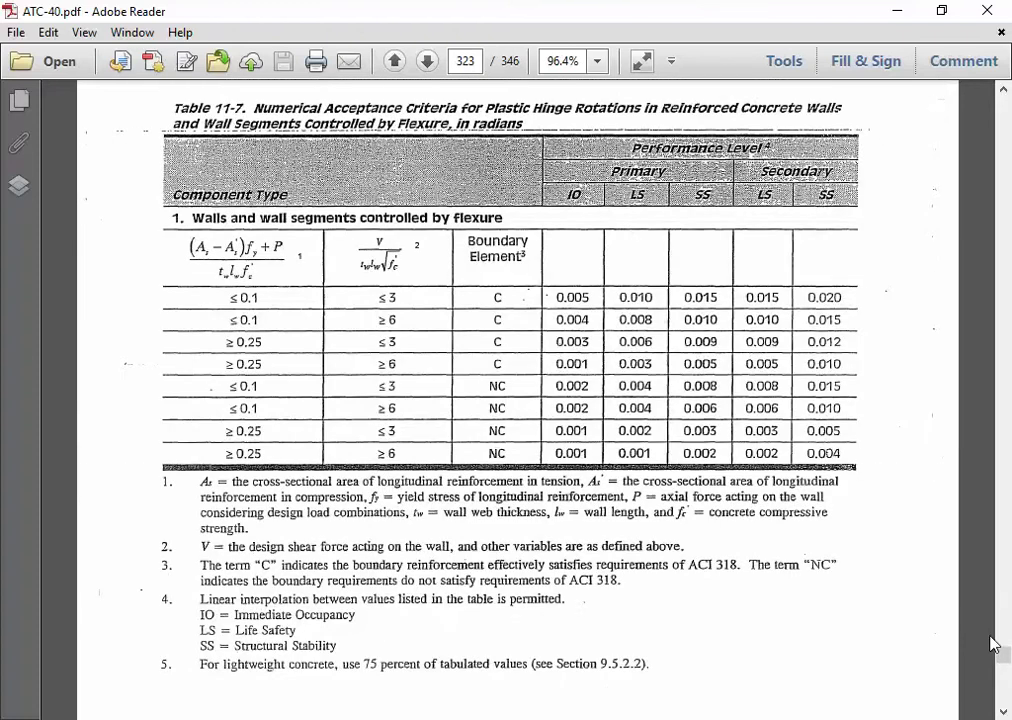
pyautogui.scroll(20, 993, 645)
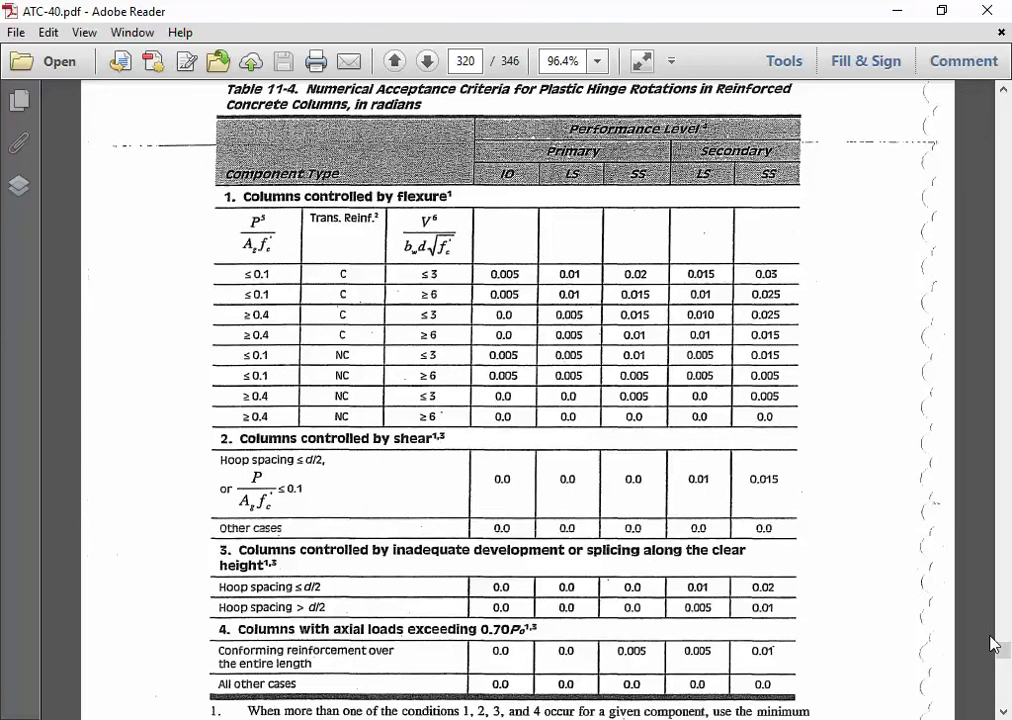
pyautogui.scroll(15, 993, 645)
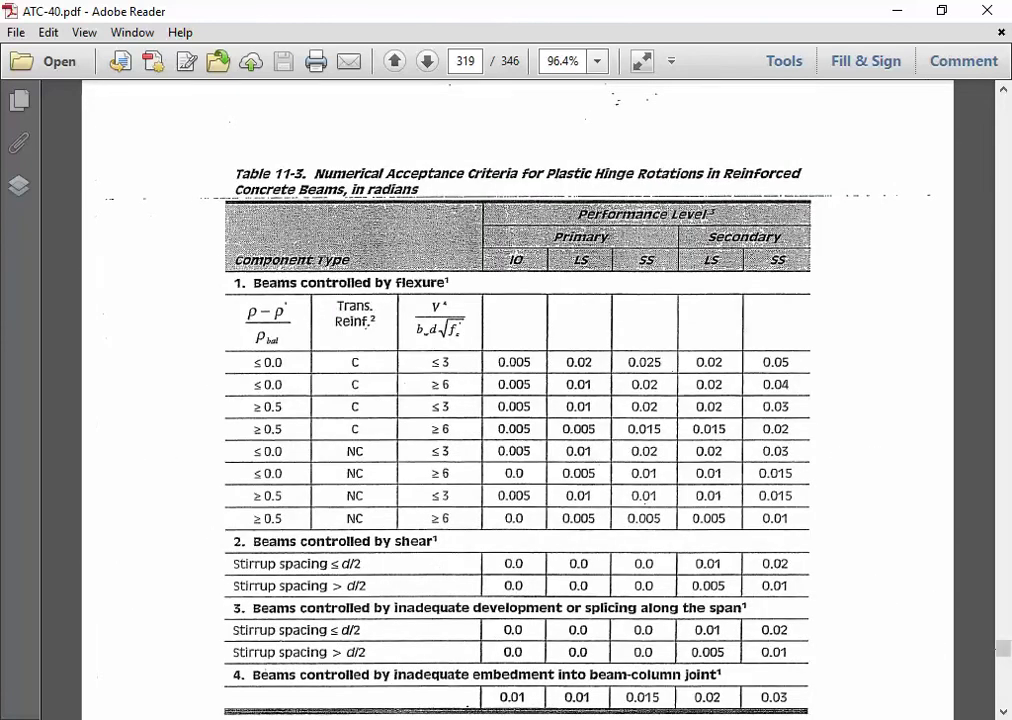
pyautogui.click(1003, 712)
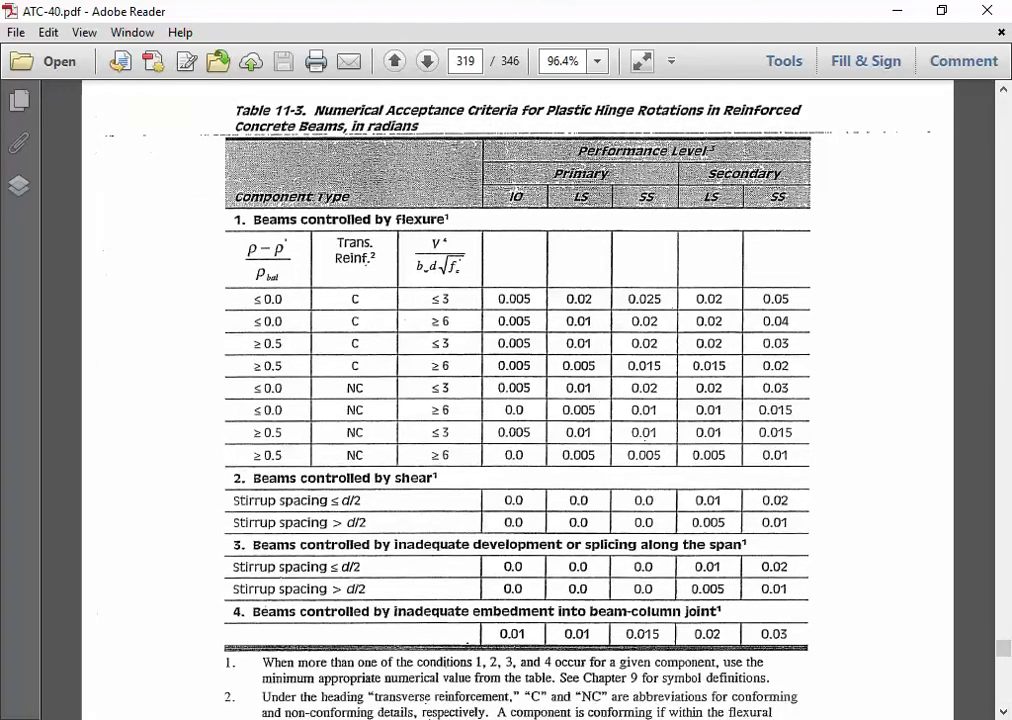
# Step: Switch back to SAP2000 and set the column auto hinge's degree of freedom to P-M2-M3 after trying M2 and M3
pyautogui.hotkey('alt', 'Tab')
pyautogui.click(459, 373)
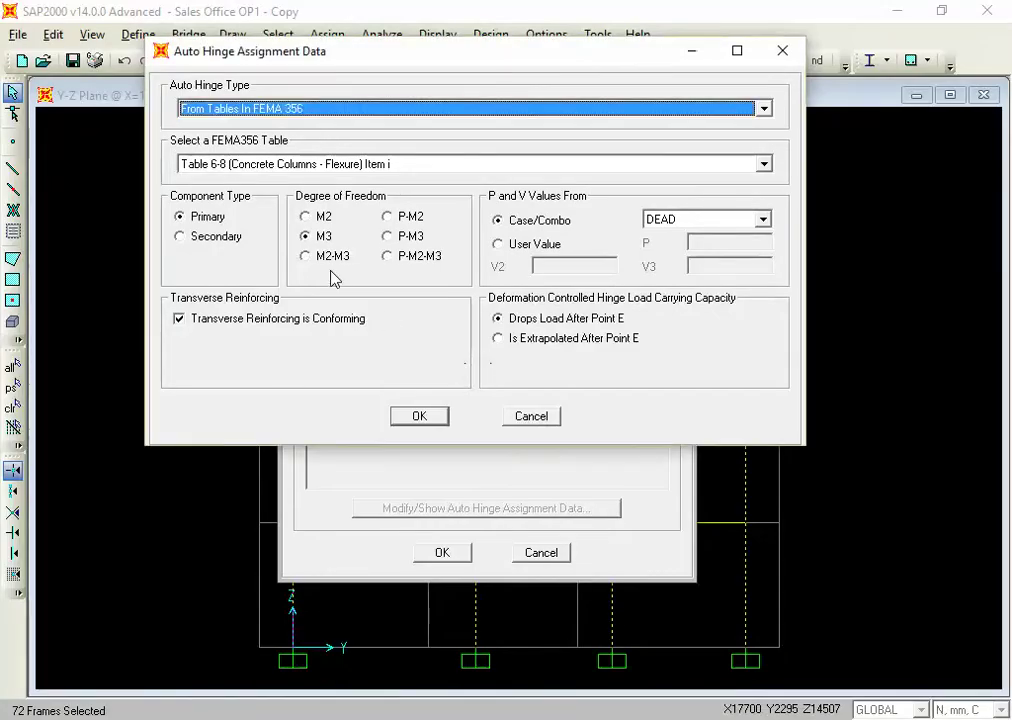
pyautogui.click(408, 258)
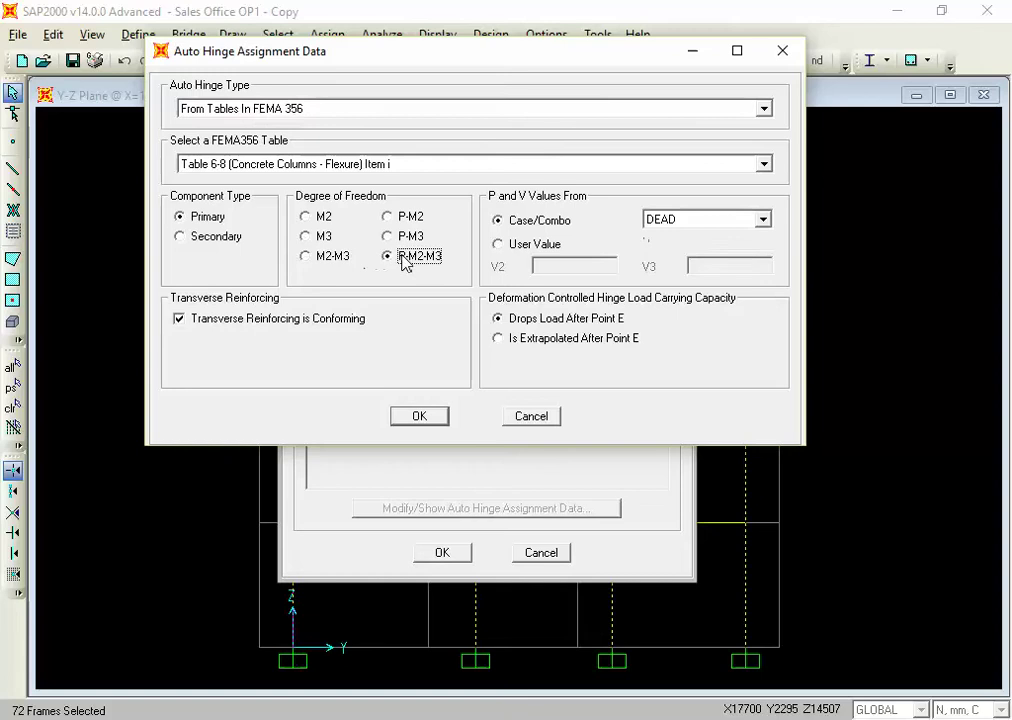
pyautogui.click(320, 237)
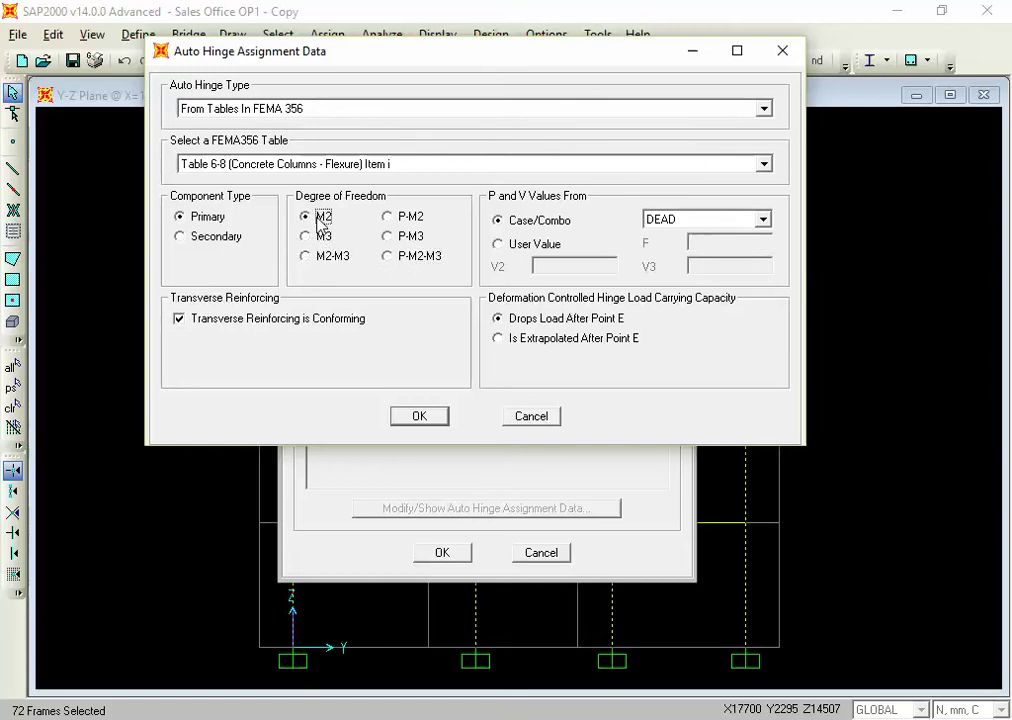
pyautogui.click(320, 218)
pyautogui.click(320, 236)
pyautogui.click(320, 218)
pyautogui.click(320, 236)
pyautogui.click(322, 236)
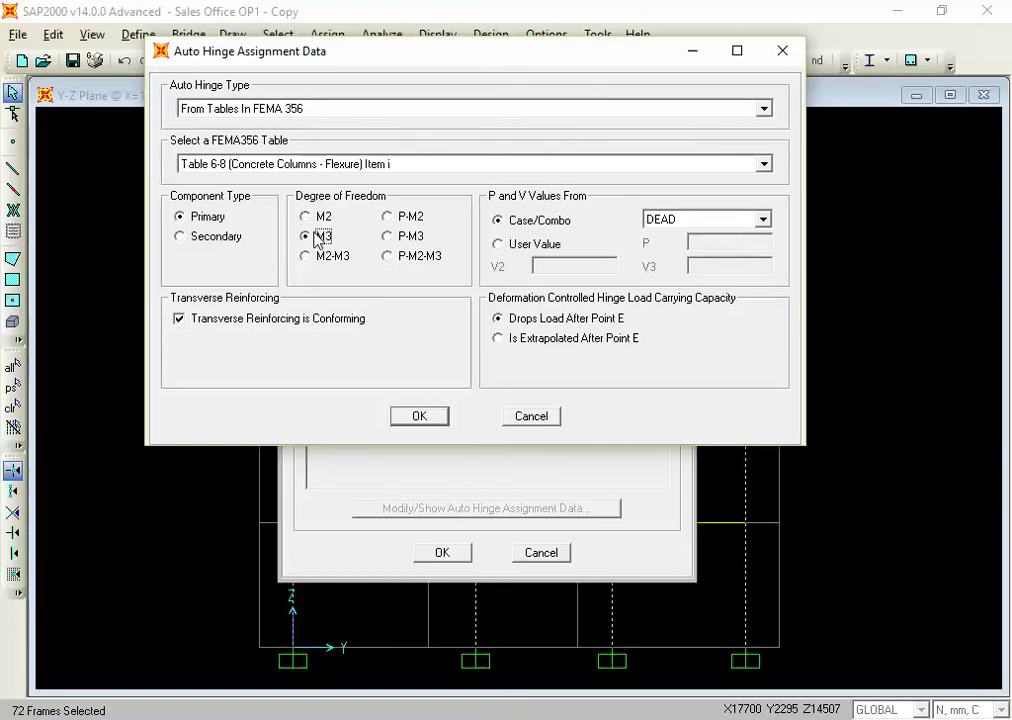
pyautogui.click(392, 256)
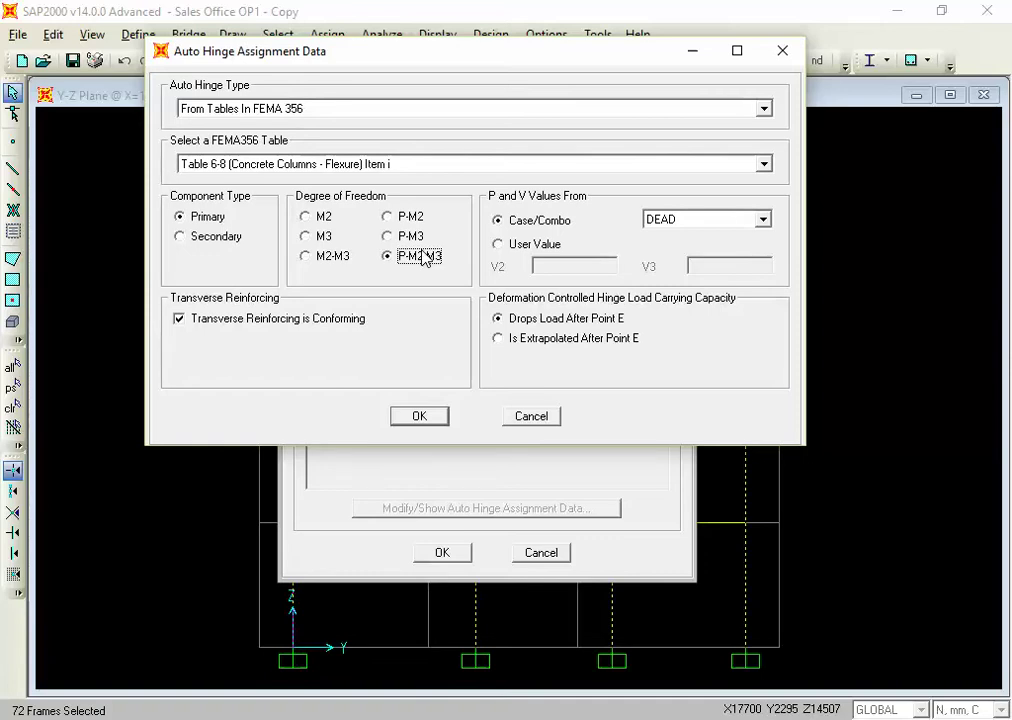
# Step: Turn off the Transverse Reinforcing is Conforming option for the column auto hinge
pyautogui.click(304, 330)
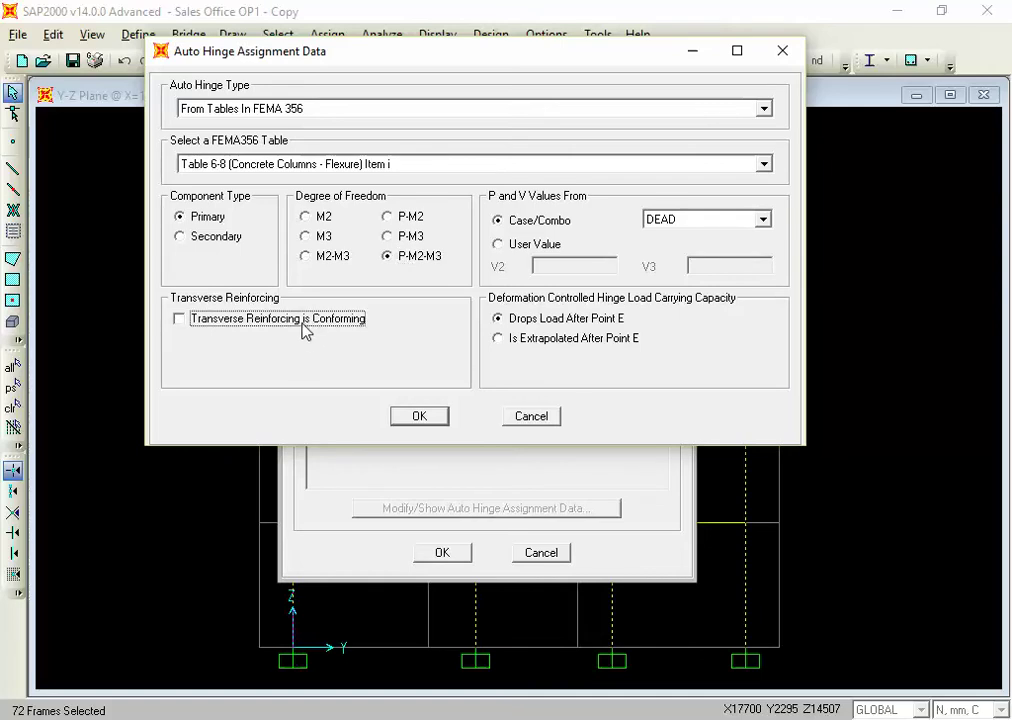
pyautogui.click(303, 330)
pyautogui.click(303, 330)
pyautogui.click(303, 330)
pyautogui.click(302, 331)
pyautogui.click(302, 331)
pyautogui.click(302, 331)
pyautogui.click(302, 331)
pyautogui.click(302, 331)
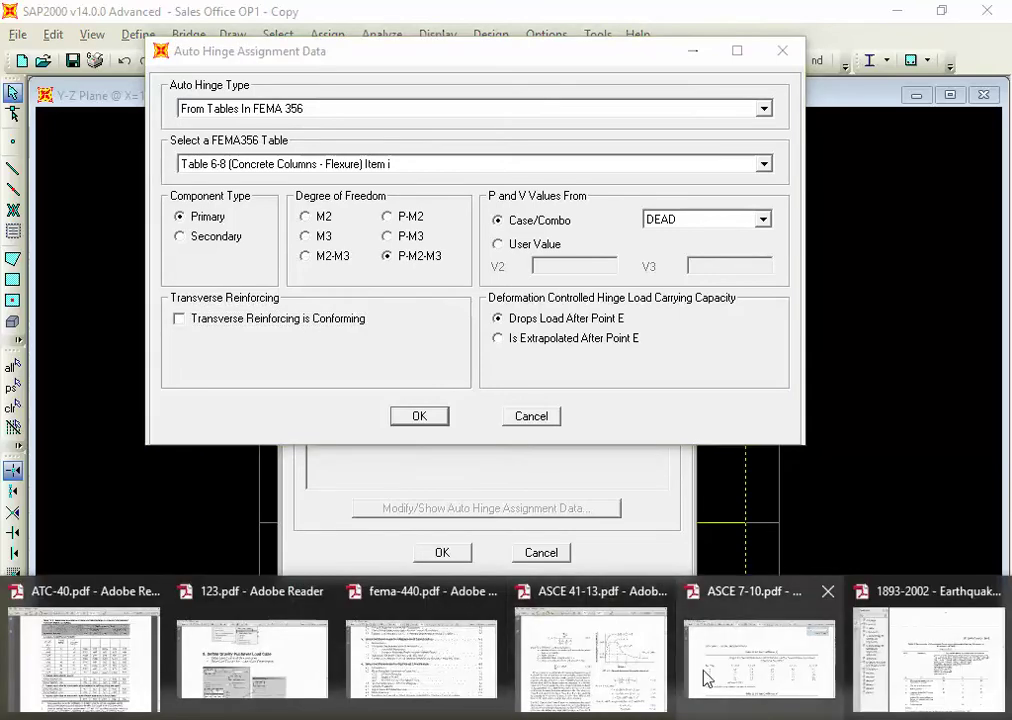
# Step: In ATC-40.pdf, examine the C and NC transverse reinforcement entries of Table 11-3 and the note defining conforming details
pyautogui.moveTo(895, 675)
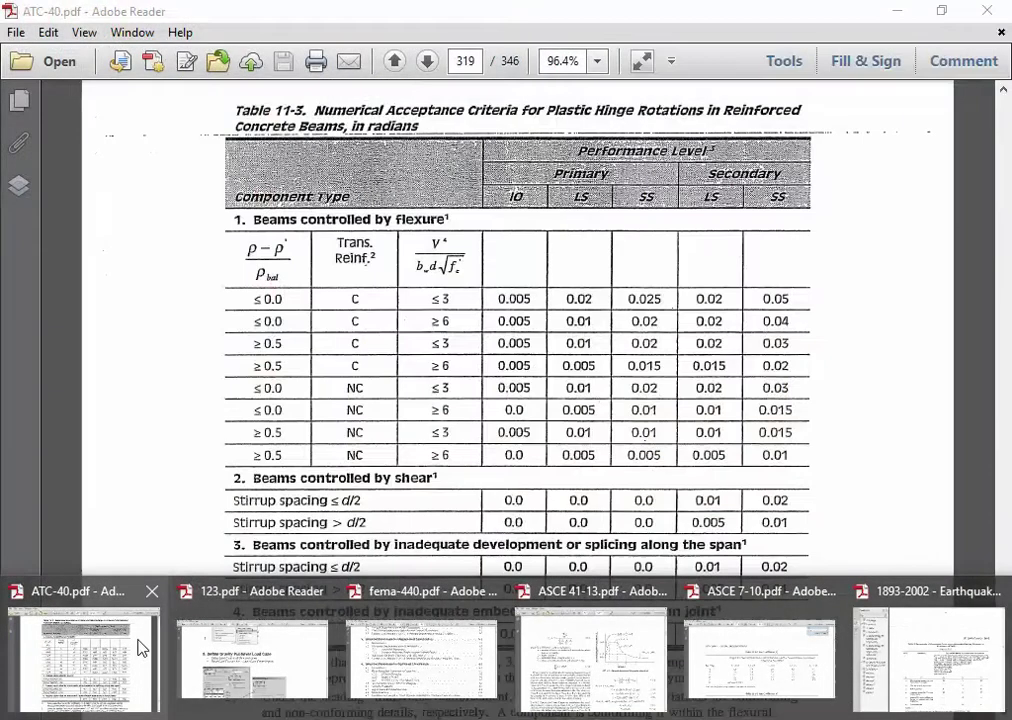
pyautogui.click(125, 650)
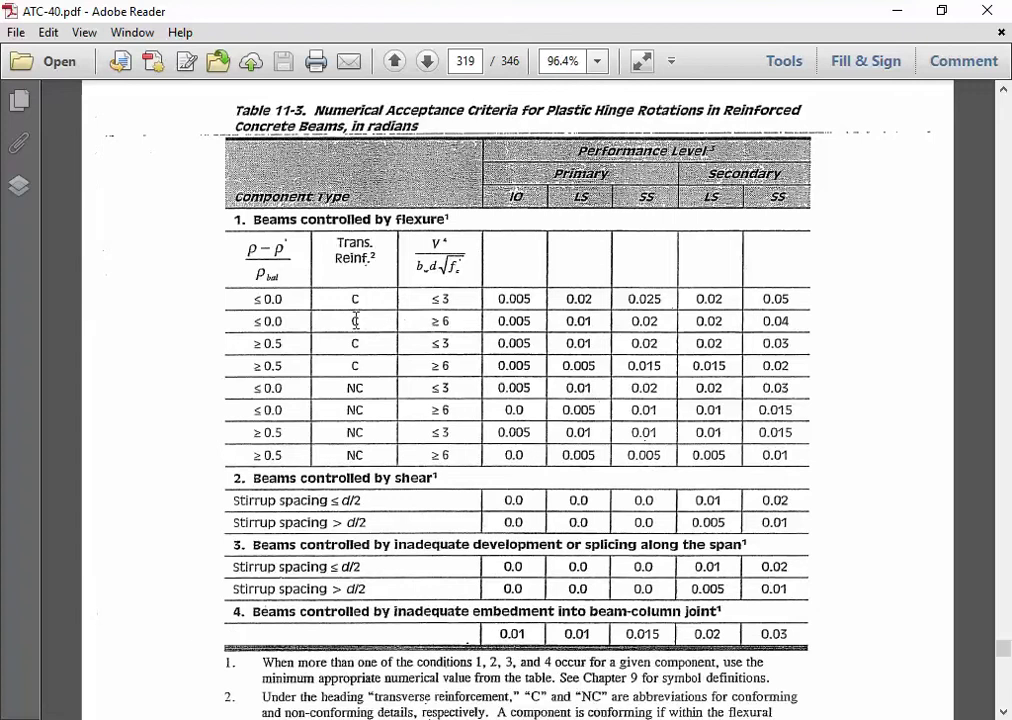
pyautogui.moveTo(347, 388); pyautogui.dragTo(367, 441)
pyautogui.click(367, 443)
pyautogui.click(1003, 712)
pyautogui.click(1003, 712)
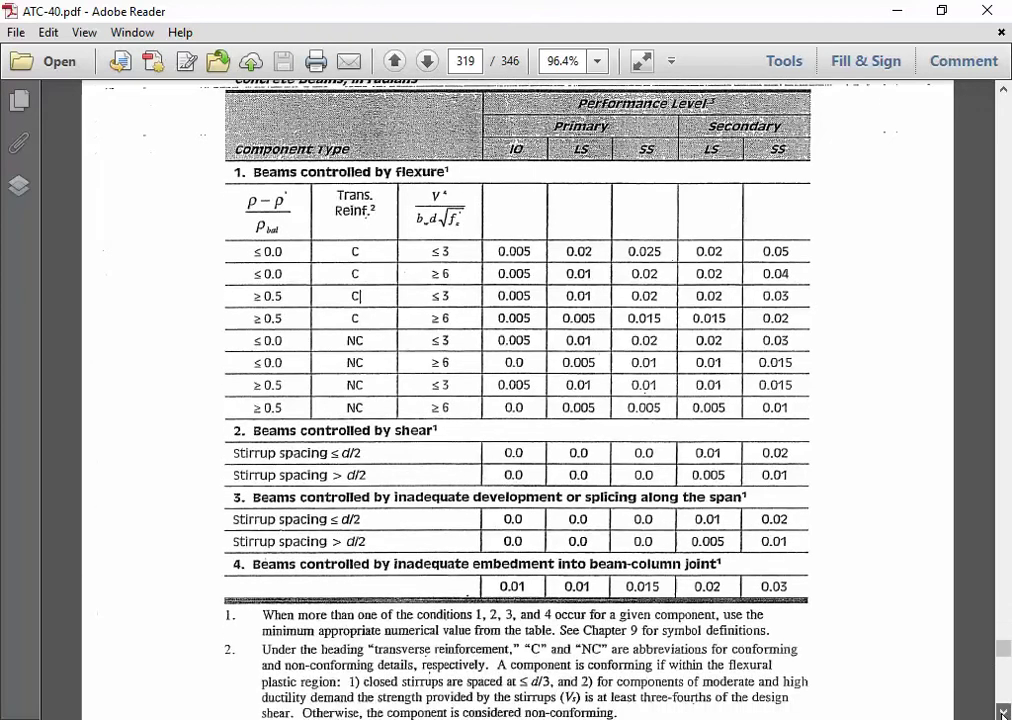
pyautogui.click(1003, 712)
pyautogui.click(1003, 712)
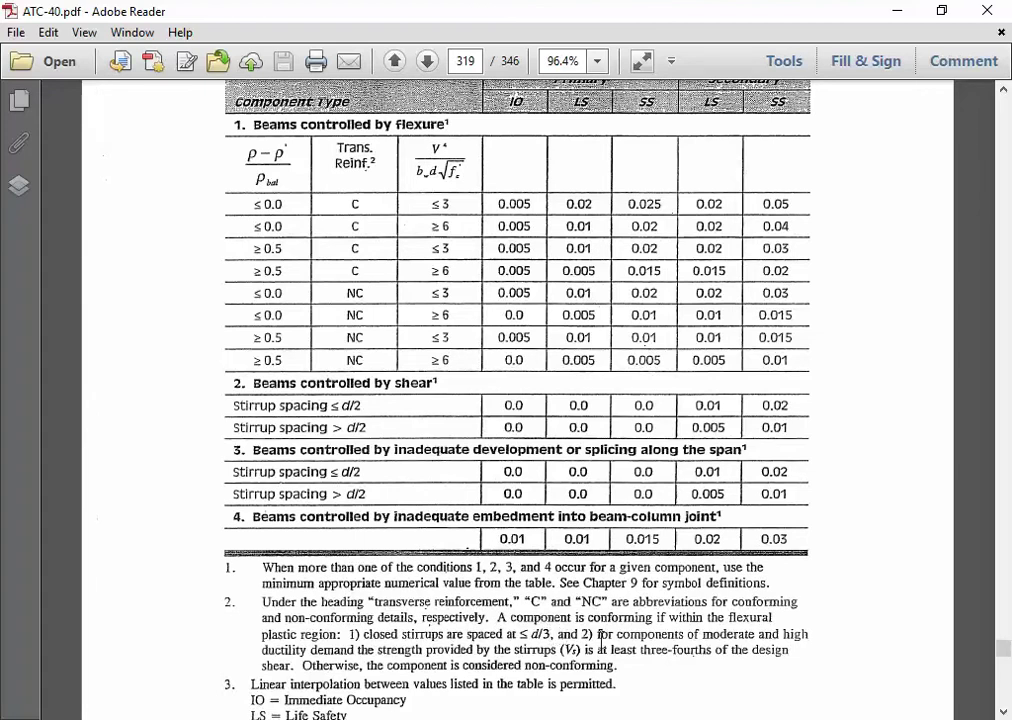
# Step: Read the second conforming condition in the ATC-40 table note, and in SAP2000 v14 turn on Transverse Reinforcing is Conforming for the column hinge
pyautogui.moveTo(580, 633); pyautogui.dragTo(598, 662)
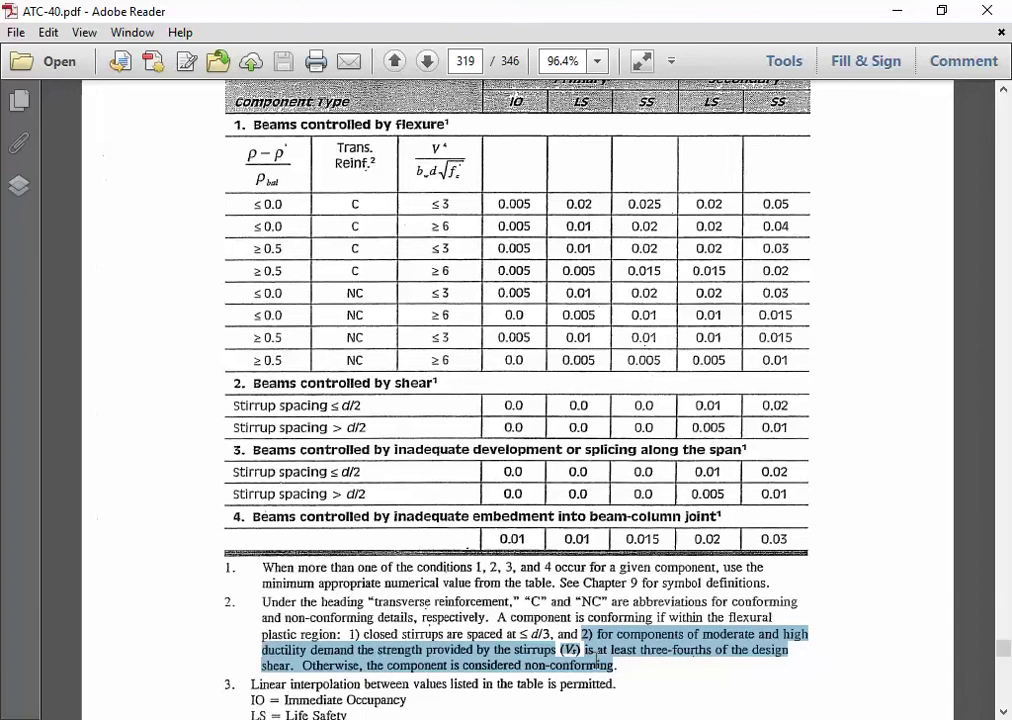
pyautogui.click(530, 648)
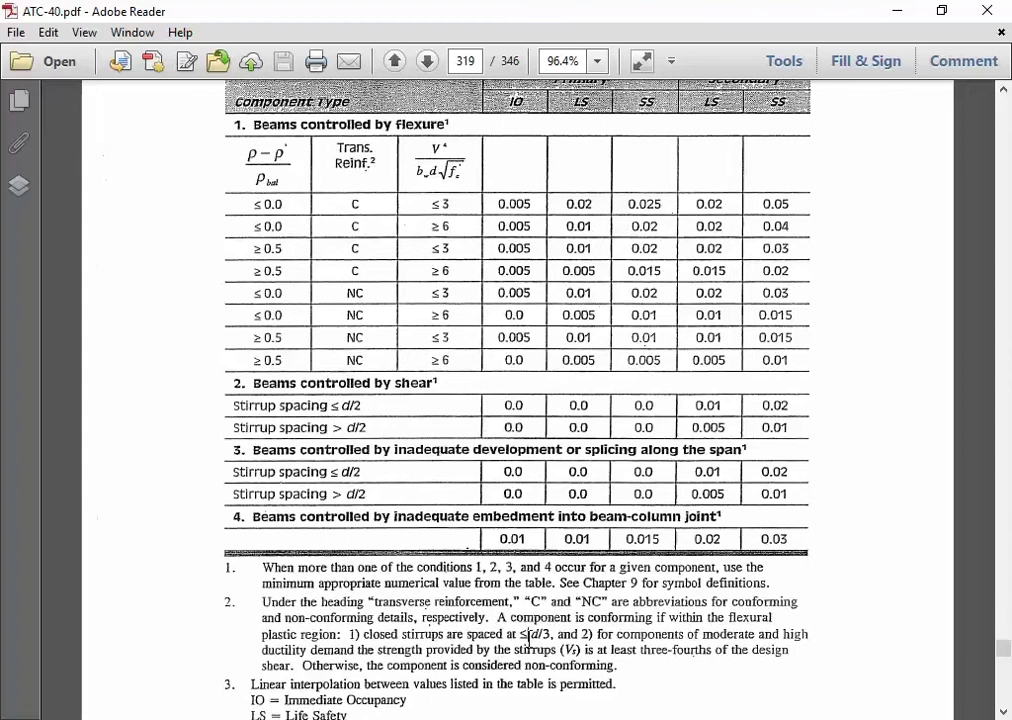
pyautogui.hotkey('alt', 'Tab')
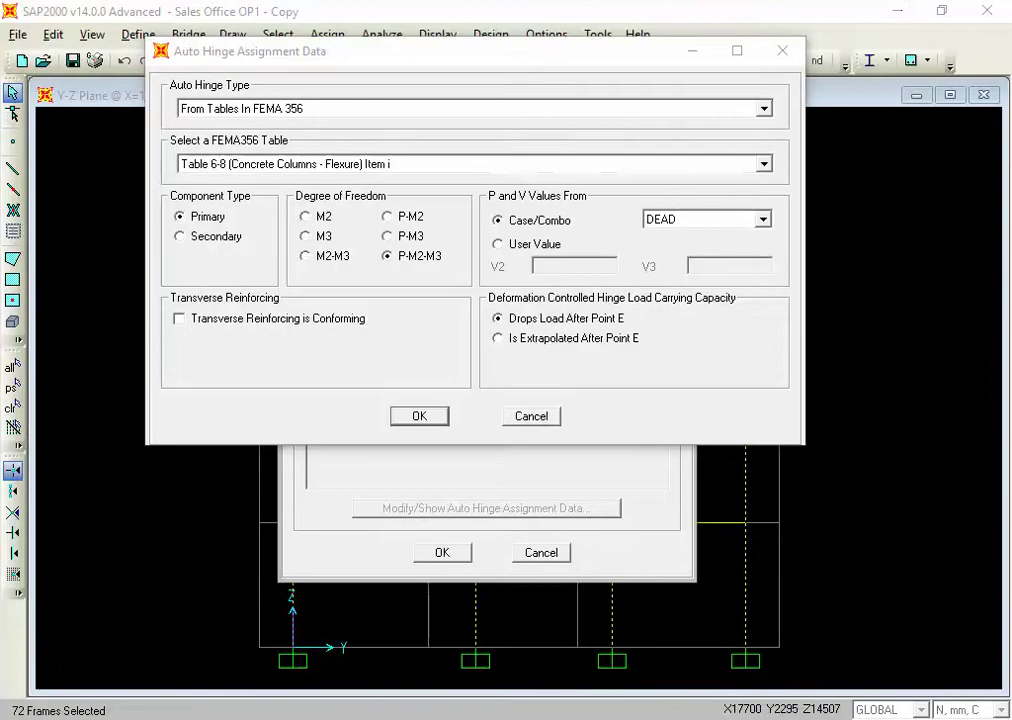
pyautogui.click(262, 325)
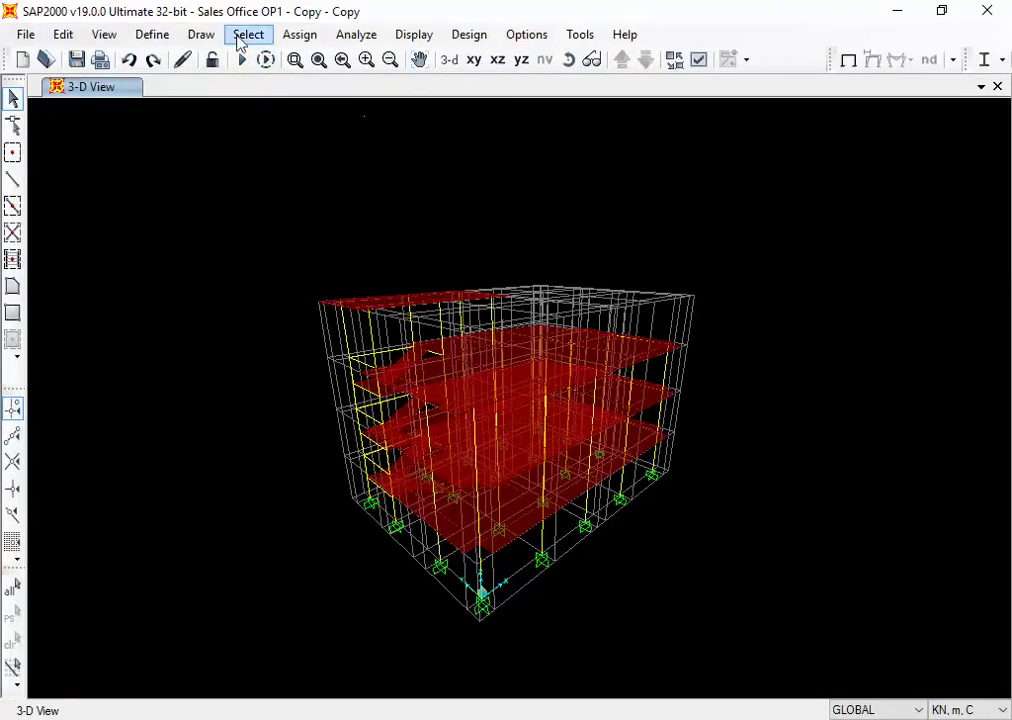
# Step: Switch to the SAP2000 v19 model, select one frame, and start adding an auto hinge to it at relative distance 0
pyautogui.click(201, 34)
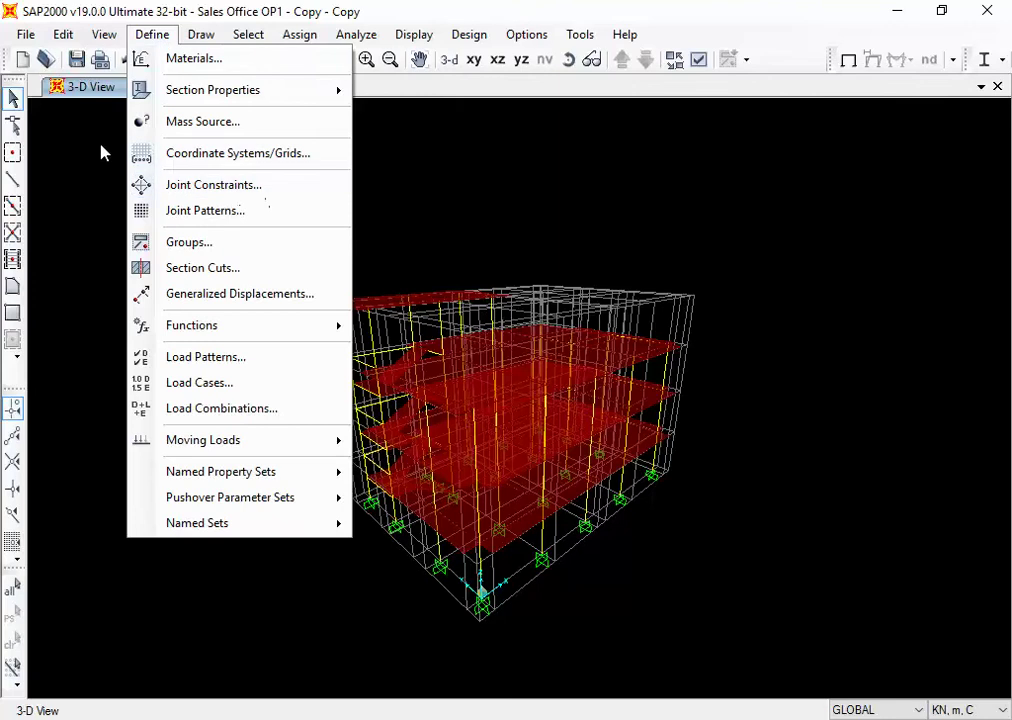
pyautogui.click(114, 118)
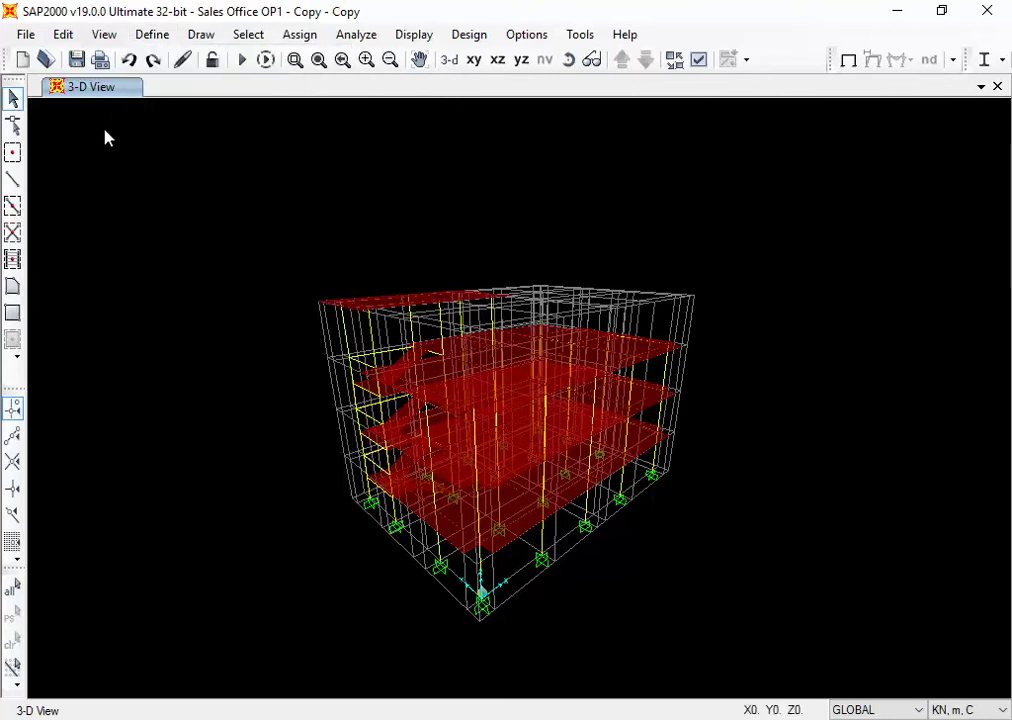
pyautogui.click(323, 318)
pyautogui.click(297, 36)
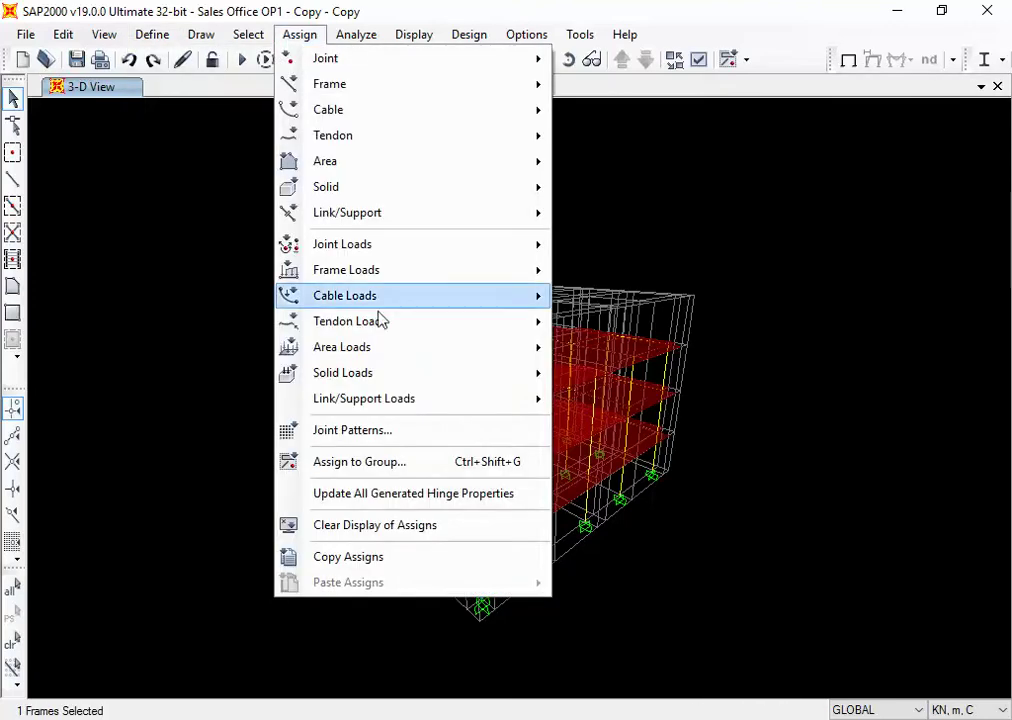
pyautogui.moveTo(395, 86)
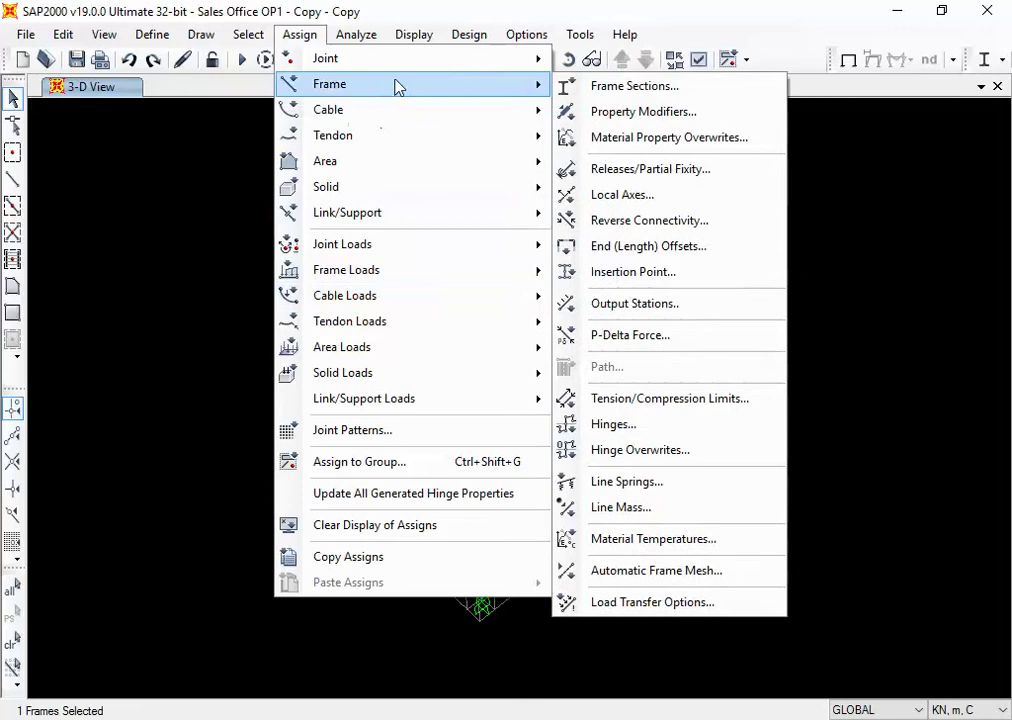
pyautogui.click(634, 427)
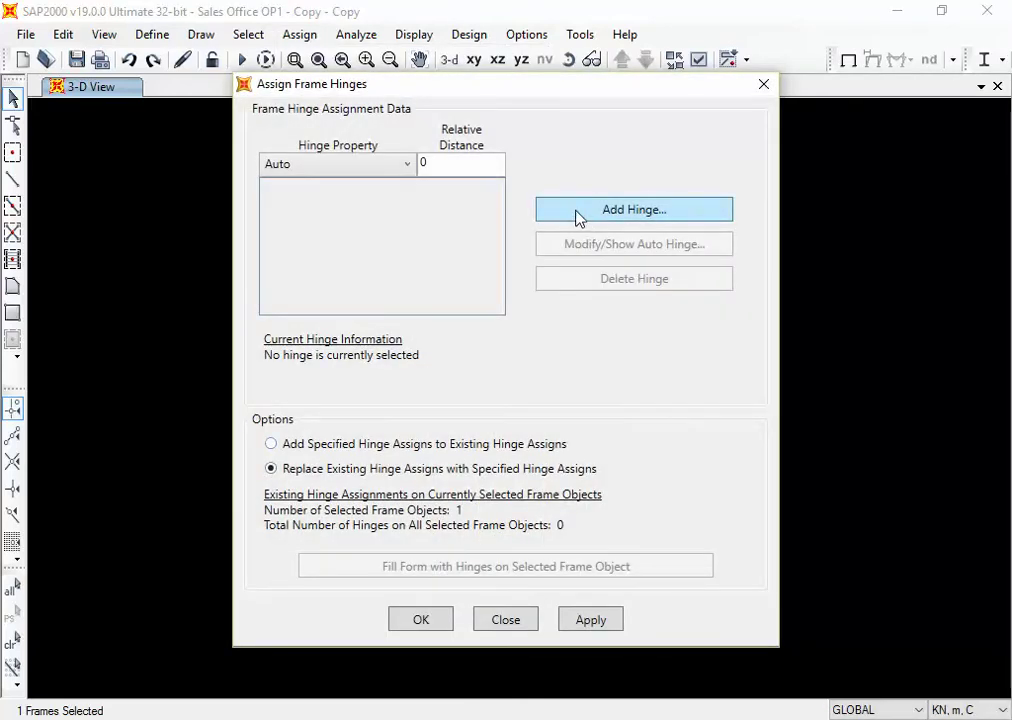
pyautogui.click(578, 216)
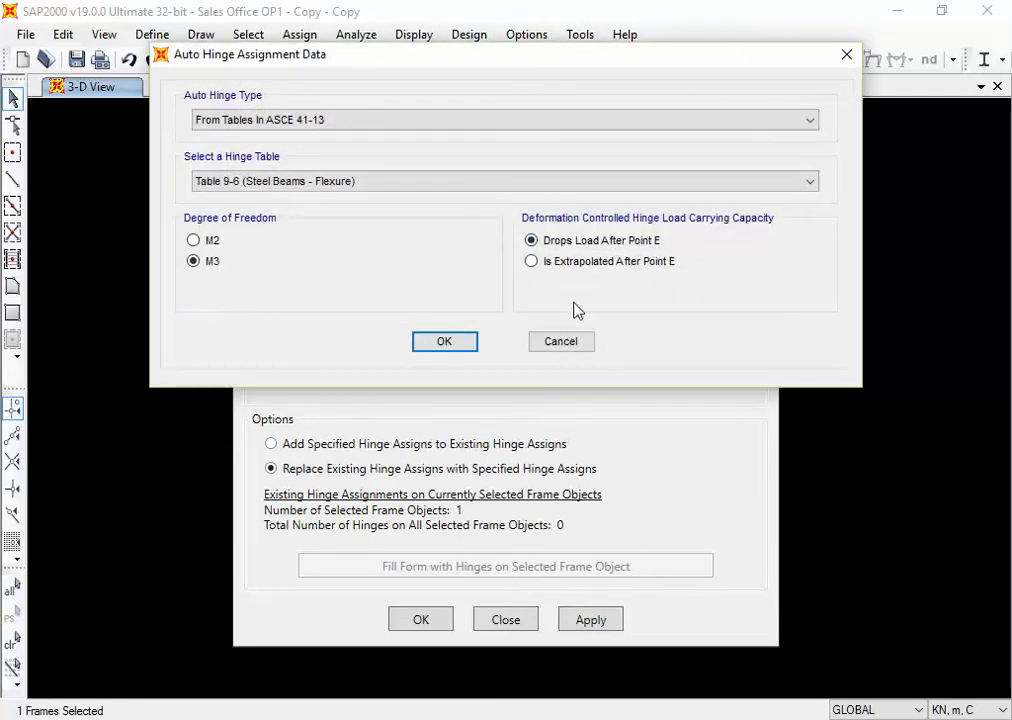
# Step: Keep the auto hinge type From Tables In ASCE 41-13 and choose Table 10-8 (Concrete Columns) as the hinge table
pyautogui.click(517, 128)
pyautogui.click(517, 128)
pyautogui.click(517, 135)
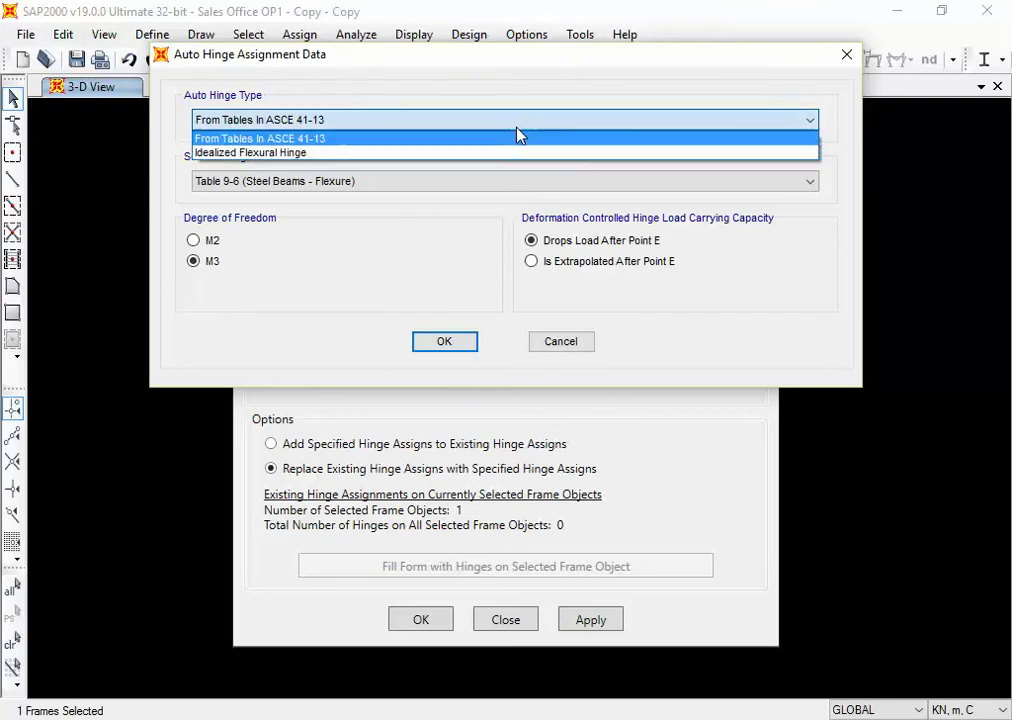
pyautogui.click(517, 135)
pyautogui.click(517, 135)
pyautogui.click(517, 135)
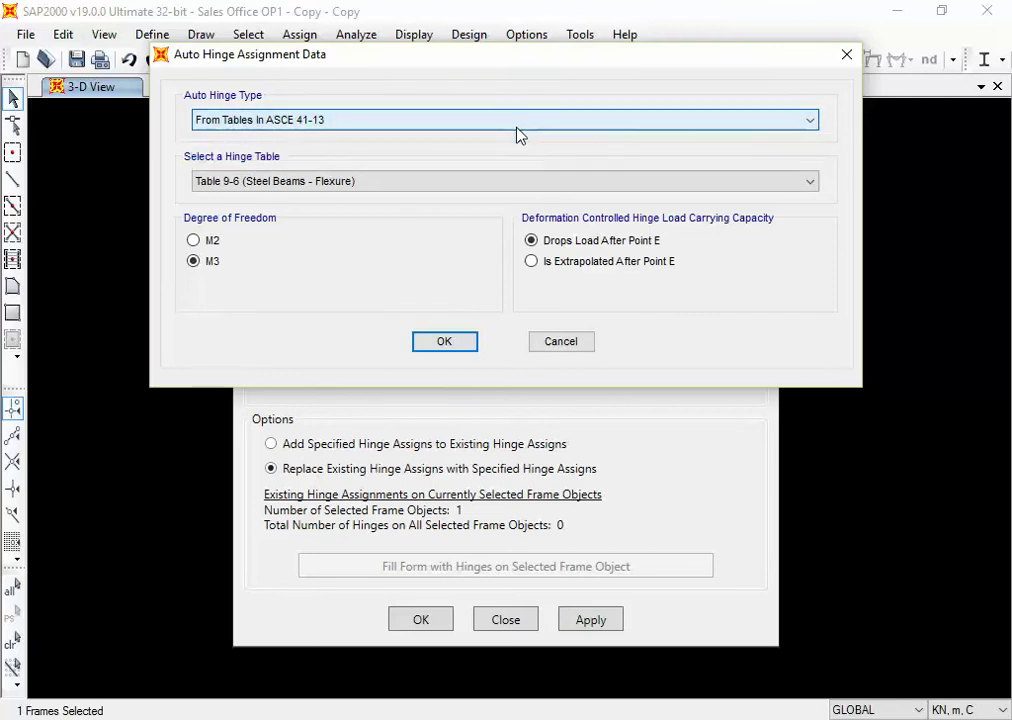
pyautogui.click(517, 135)
pyautogui.click(517, 135)
pyautogui.click(494, 187)
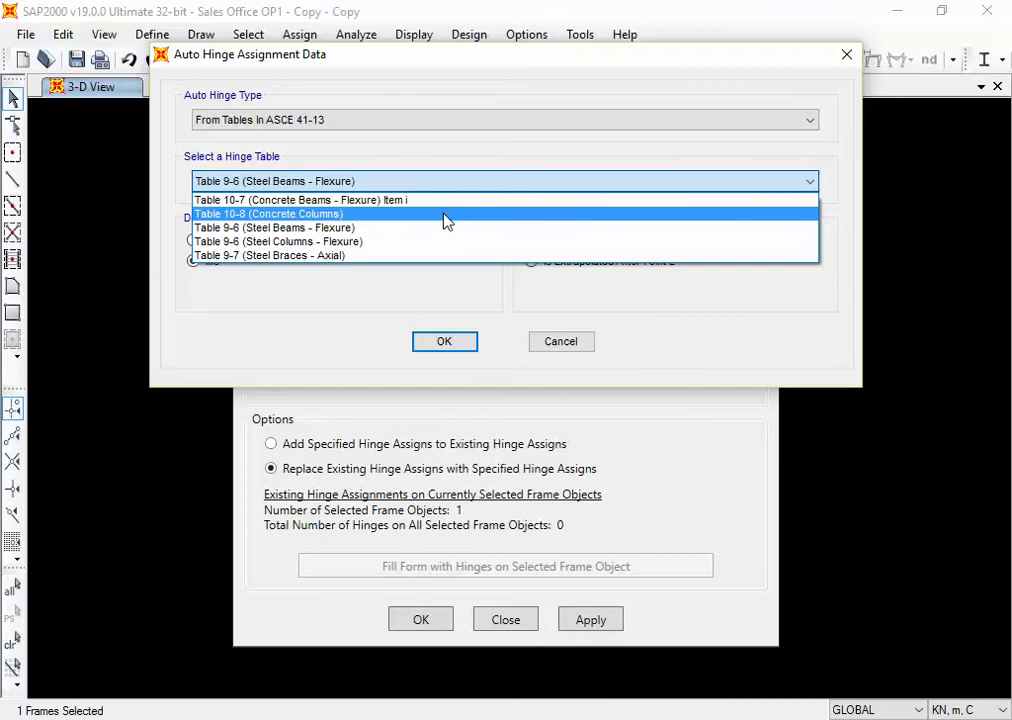
pyautogui.click(444, 214)
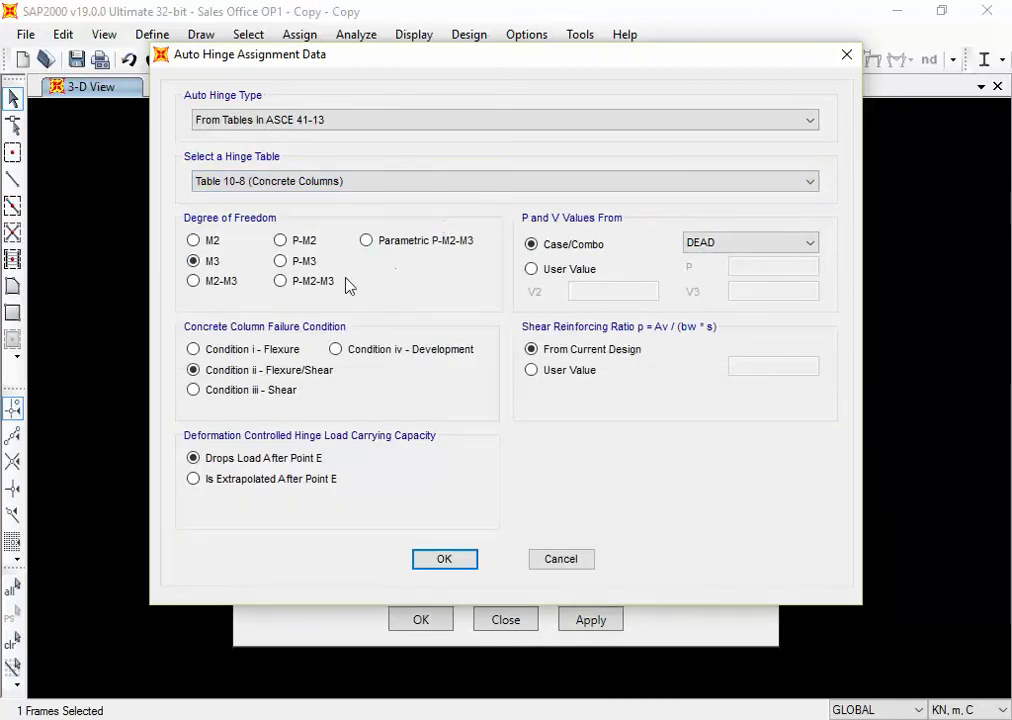
# Step: Set the hinge's degree of freedom to P-M2-M3 after trying M2, P-M2 and P-M3
pyautogui.click(288, 282)
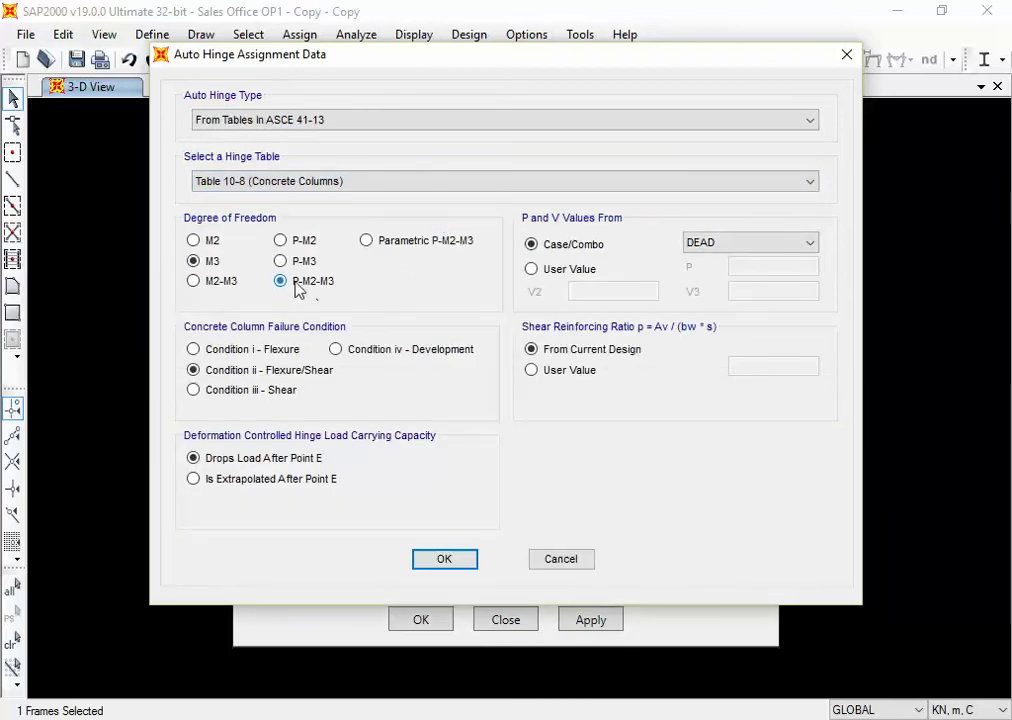
pyautogui.click(200, 241)
pyautogui.click(280, 242)
pyautogui.click(280, 262)
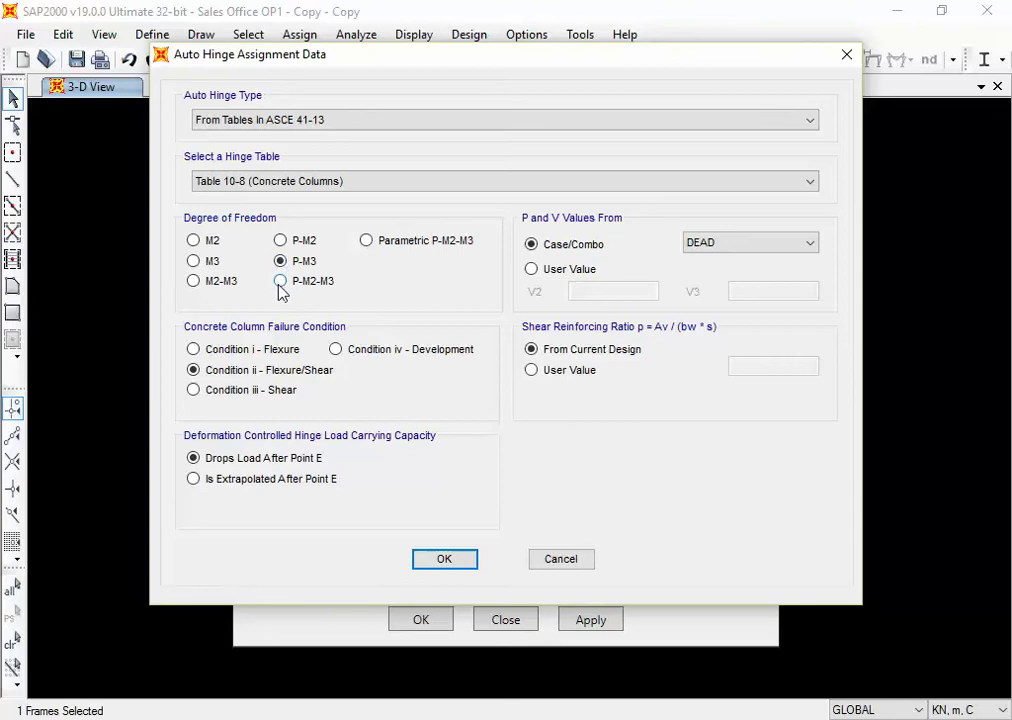
pyautogui.click(281, 283)
# Step: Take the hinge's P and V values from the DEAD case after looking through User Value and the available load cases
pyautogui.click(549, 270)
pyautogui.click(547, 253)
pyautogui.click(718, 248)
pyautogui.click(718, 260)
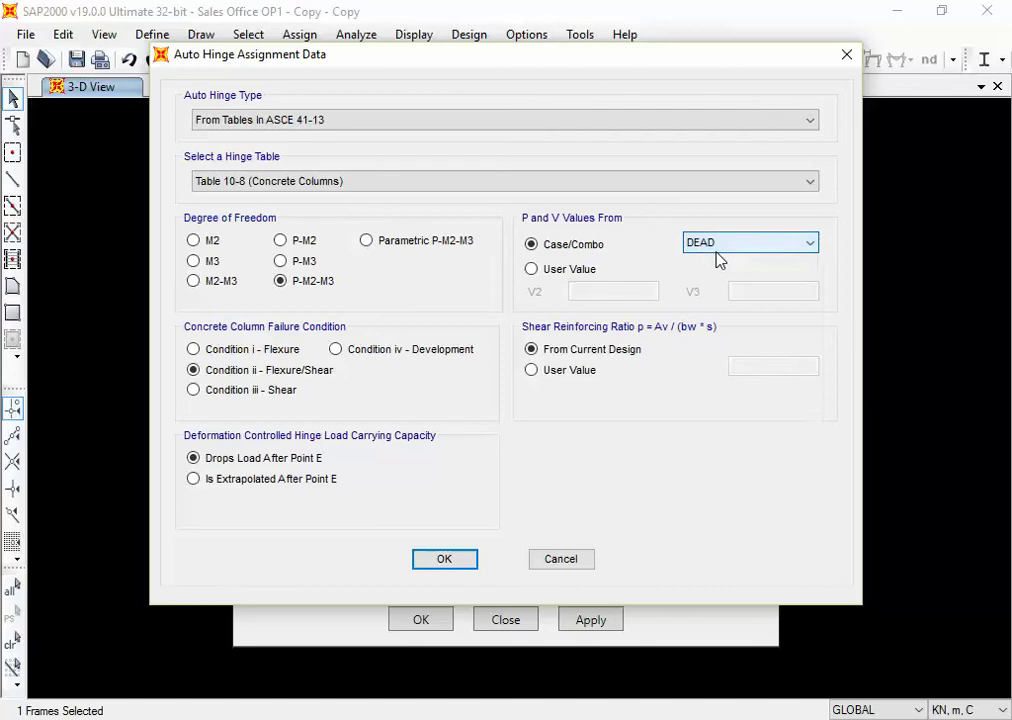
pyautogui.click(715, 247)
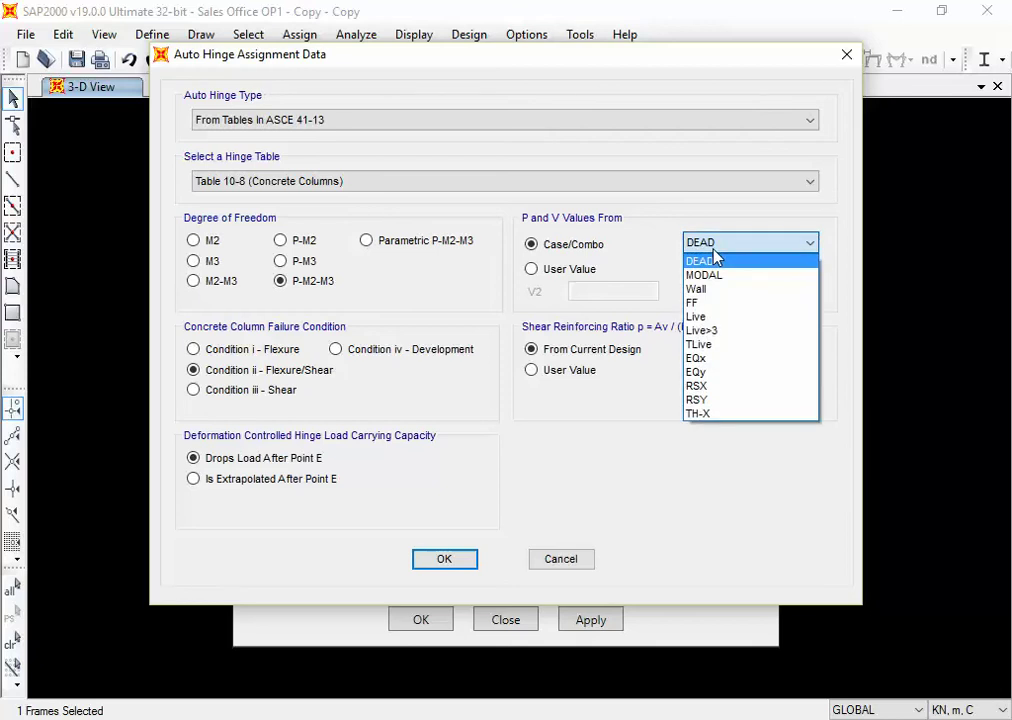
pyautogui.click(714, 259)
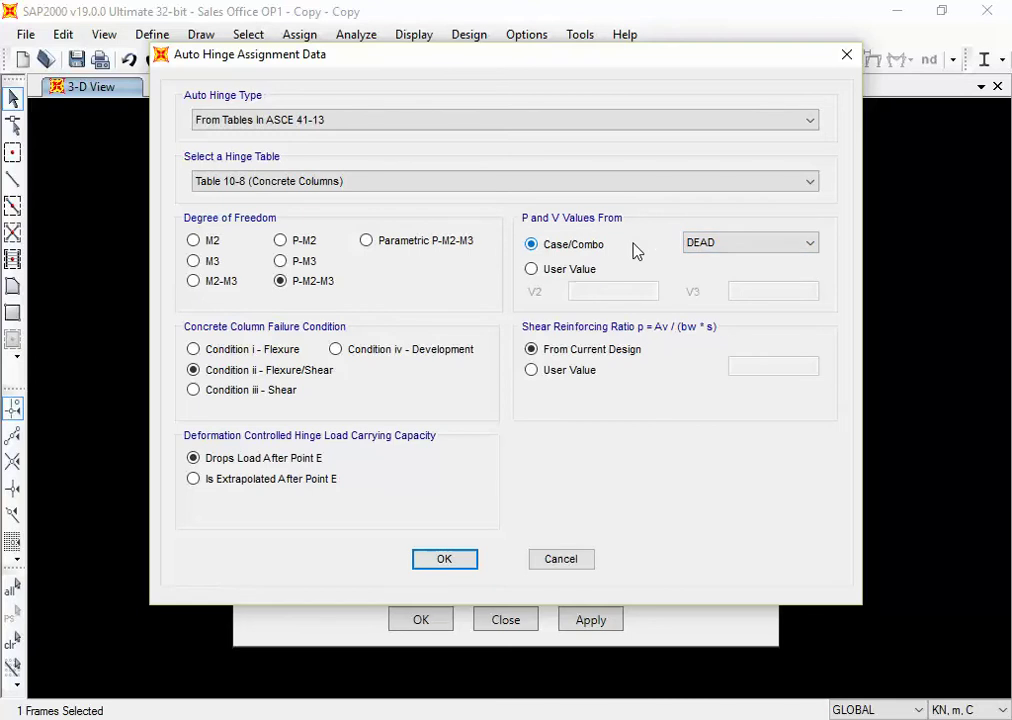
pyautogui.click(752, 247)
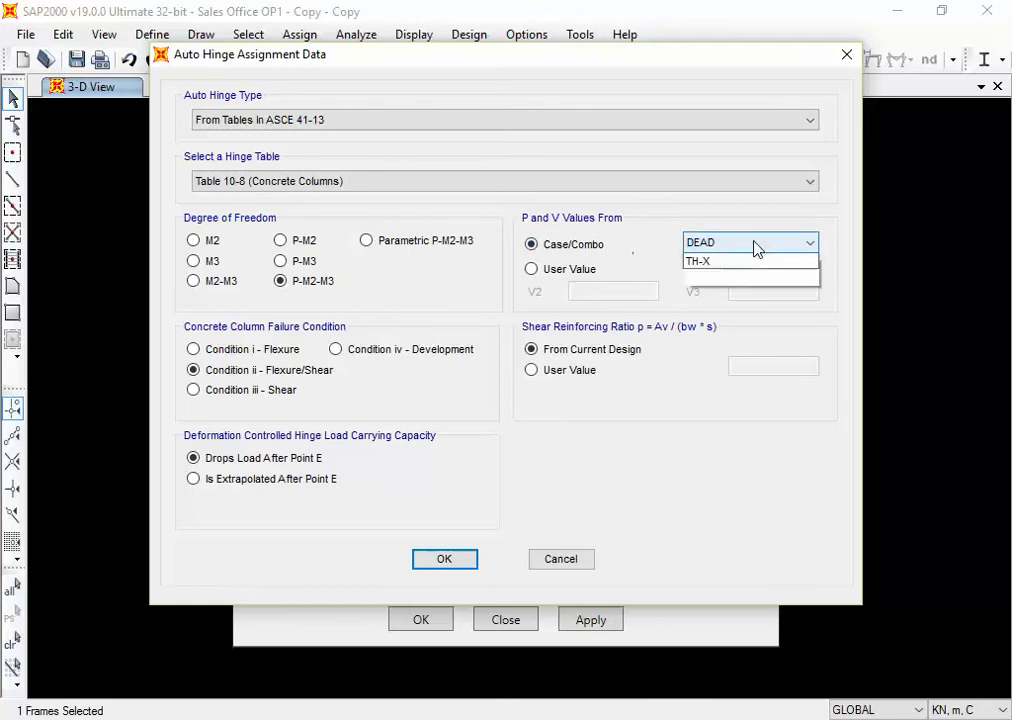
pyautogui.click(755, 249)
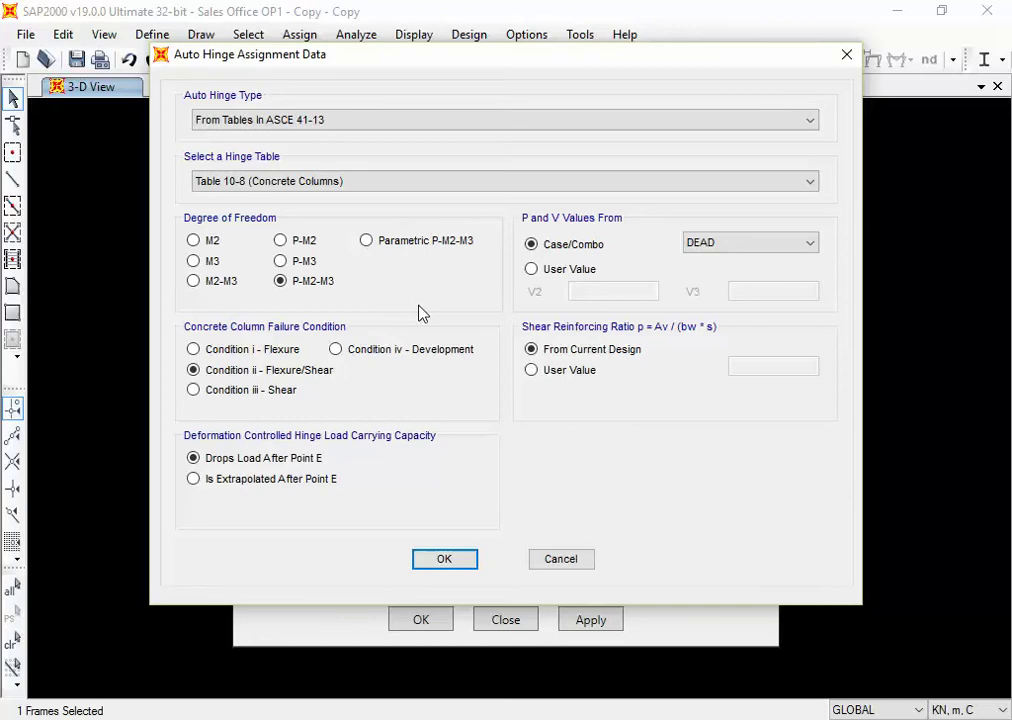
# Step: Try each concrete column failure condition and set it to Condition i - Flexure
pyautogui.click(255, 350)
pyautogui.click(218, 372)
pyautogui.click(216, 395)
pyautogui.click(208, 372)
pyautogui.click(205, 356)
pyautogui.click(200, 390)
pyautogui.click(369, 352)
pyautogui.click(223, 370)
pyautogui.click(221, 390)
pyautogui.click(216, 352)
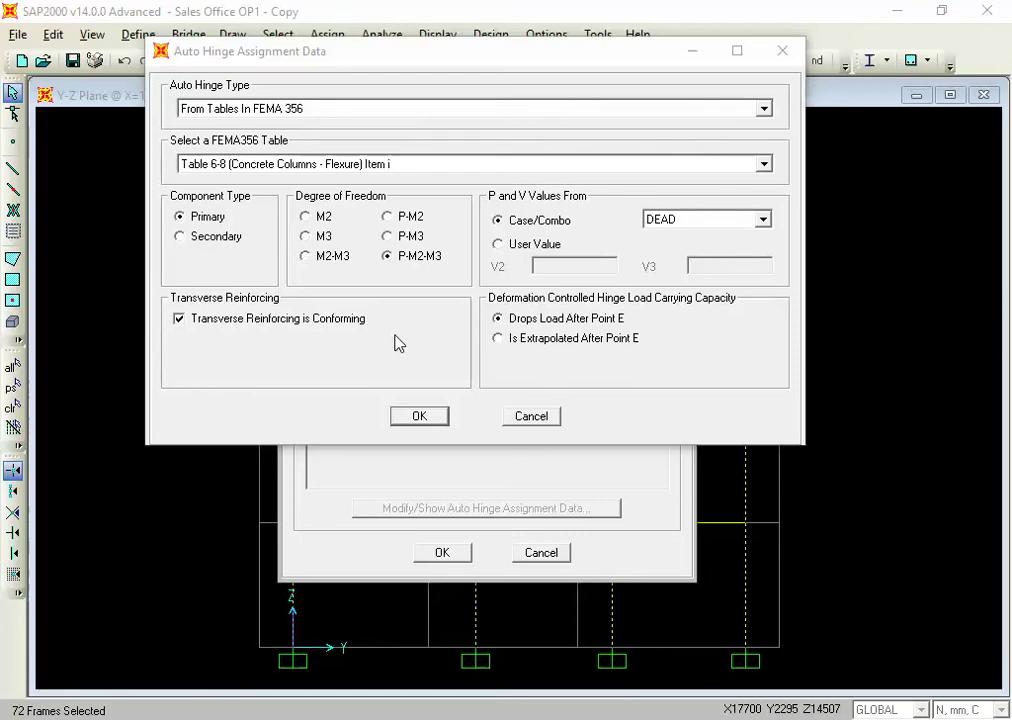
# Step: In SAP2000 v14, accept the FEMA 356 P-M2-M3 auto hinge for the columns at relative distance 0
pyautogui.click(415, 420)
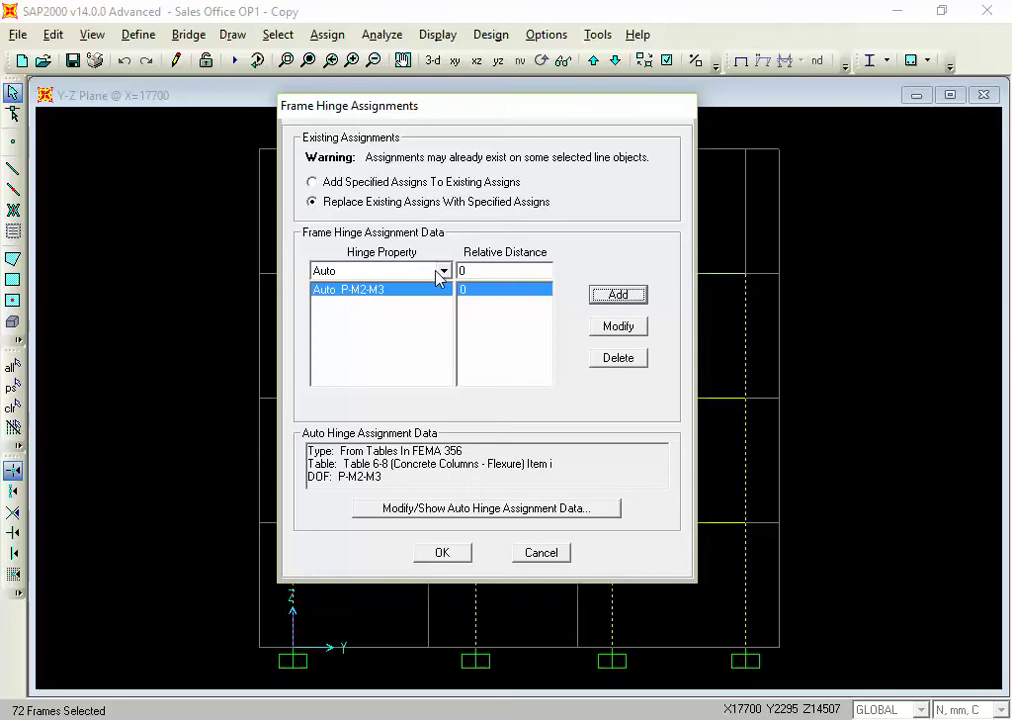
pyautogui.doubleClick(468, 271)
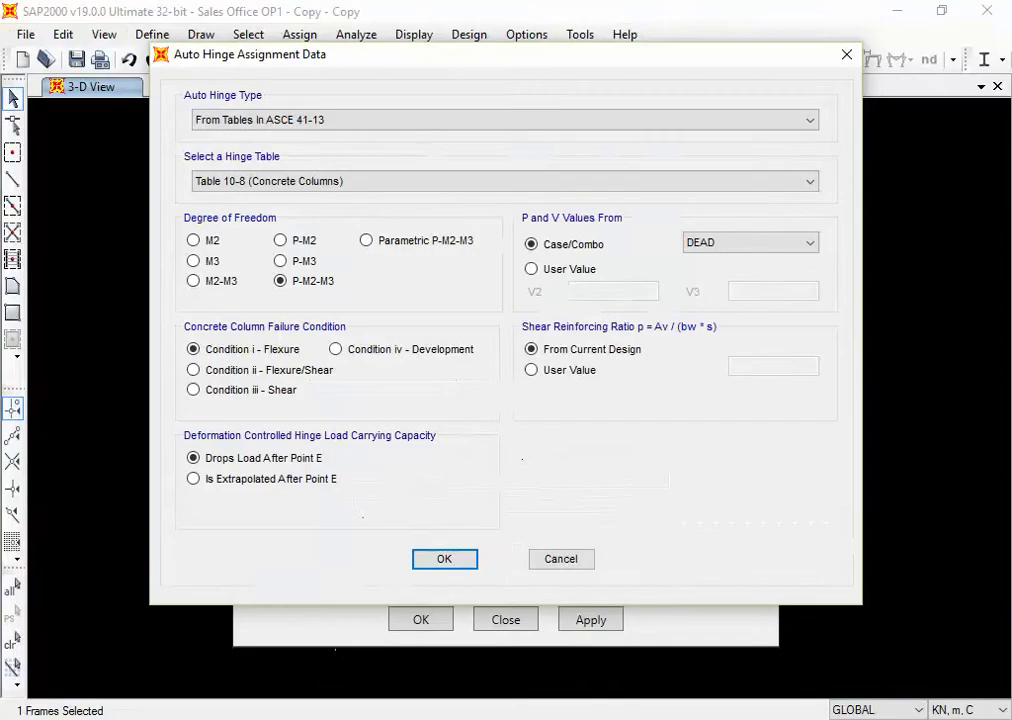
# Step: In SAP2000 v19, accept the ASCE 41-13 P-M2-M3 hinge at relative distance 0 with the DEAD case, and enter relative distance 1
pyautogui.click(736, 253)
pyautogui.click(736, 253)
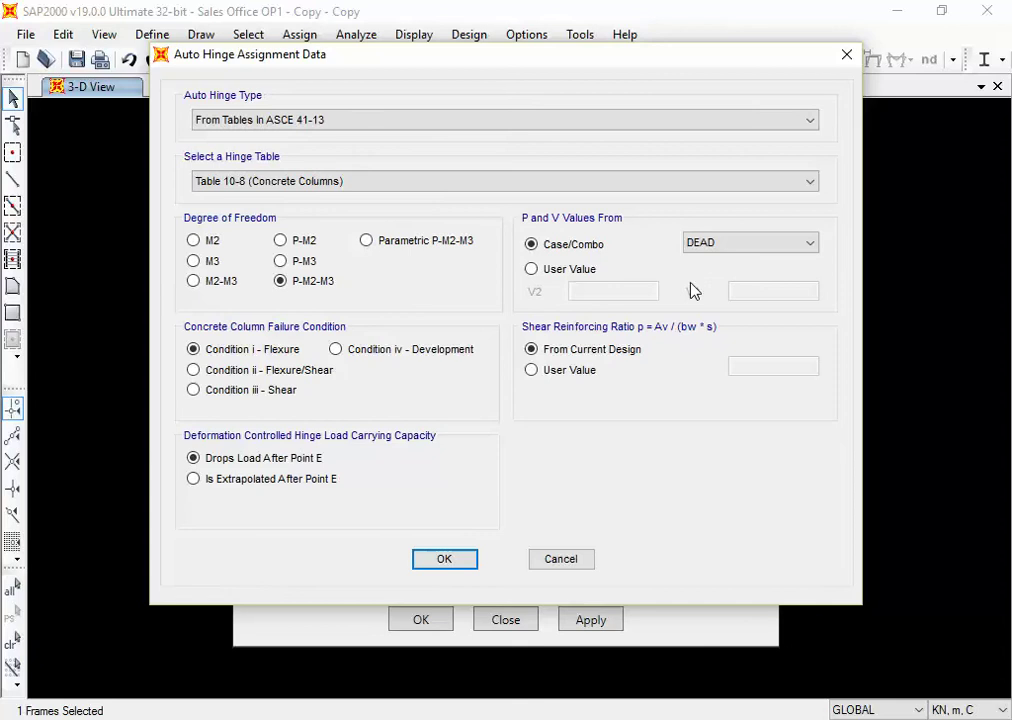
pyautogui.click(445, 561)
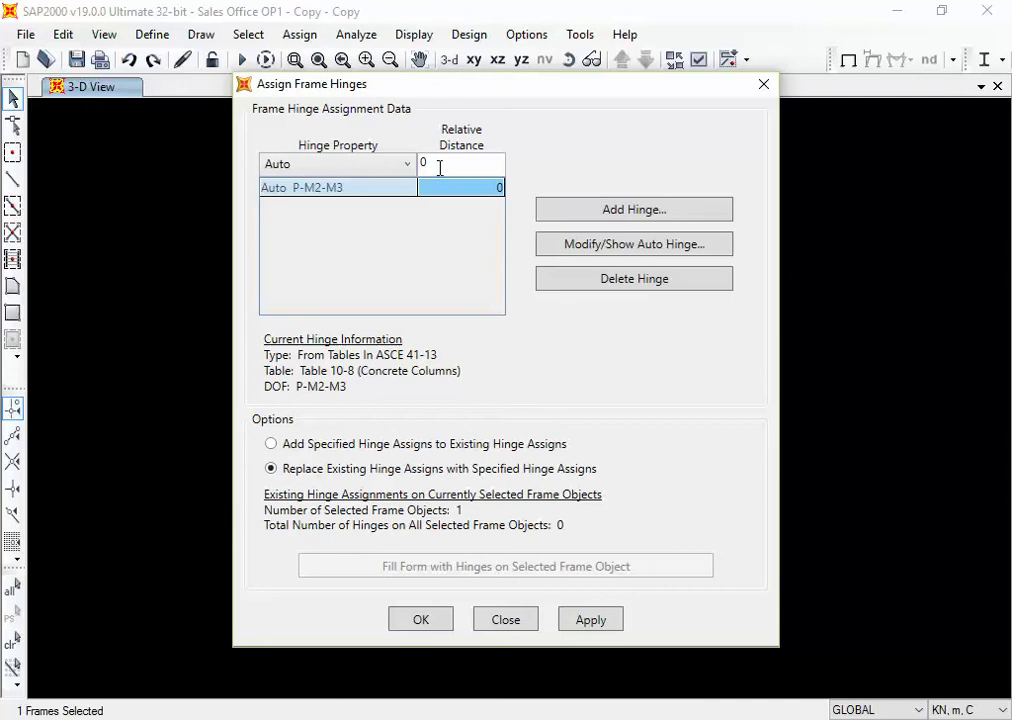
pyautogui.press('BackSpace')
pyautogui.write('1')
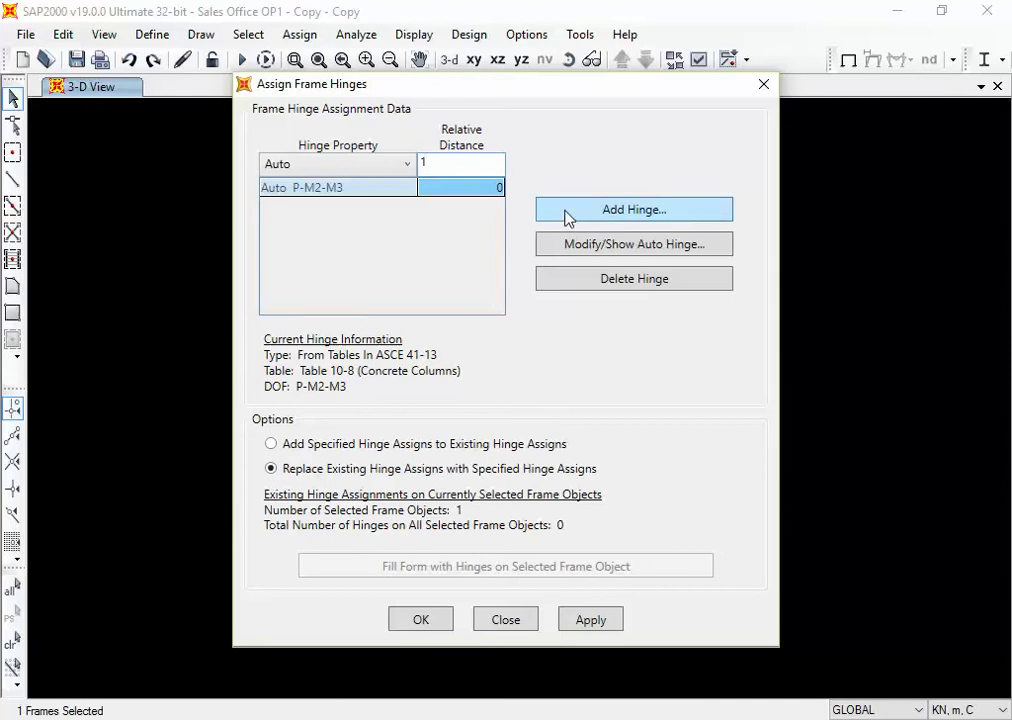
# Step: Reopen the hinge at relative distance 0, look through its column failure conditions, and accept it with Condition i - Flexure
pyautogui.click(565, 243)
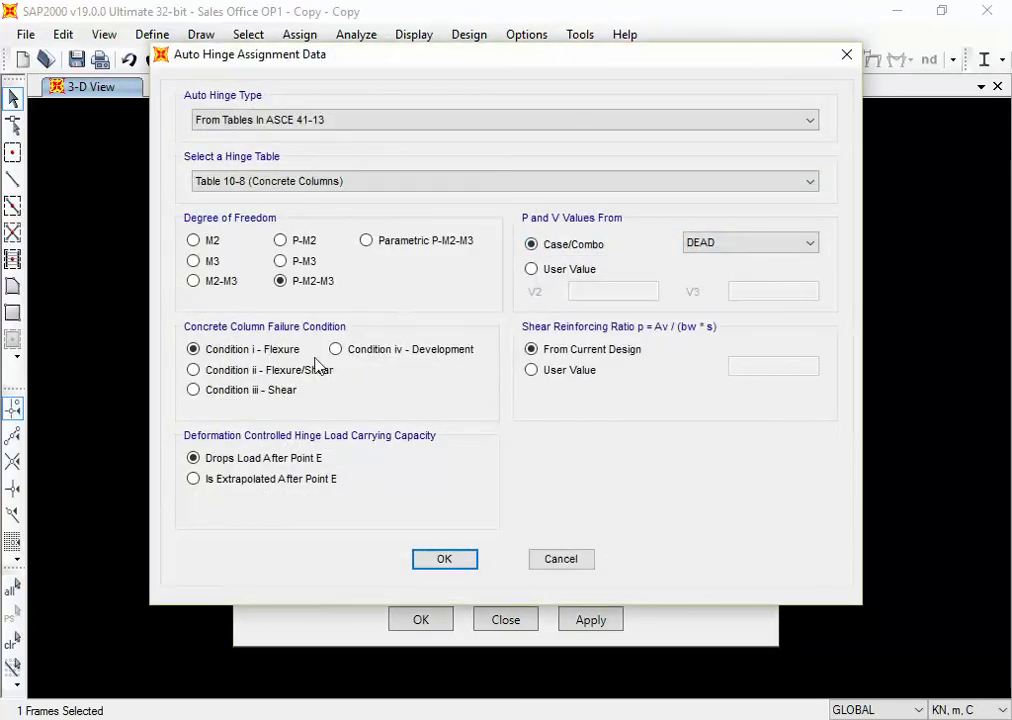
pyautogui.click(255, 369)
pyautogui.click(254, 356)
pyautogui.click(233, 392)
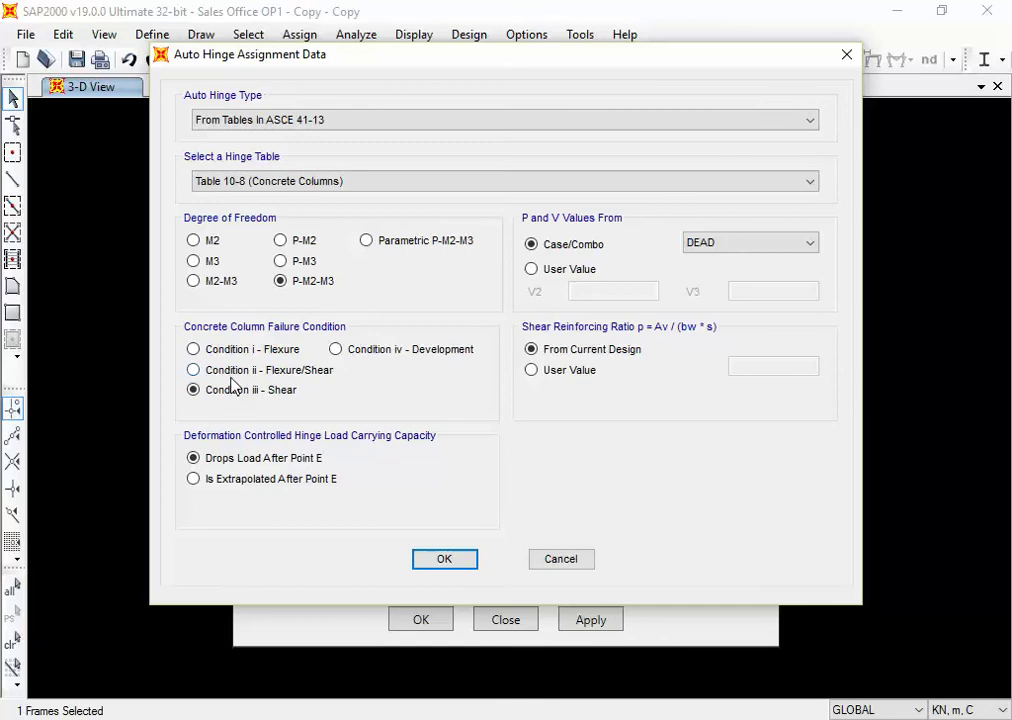
pyautogui.click(231, 374)
pyautogui.click(232, 352)
pyautogui.click(446, 564)
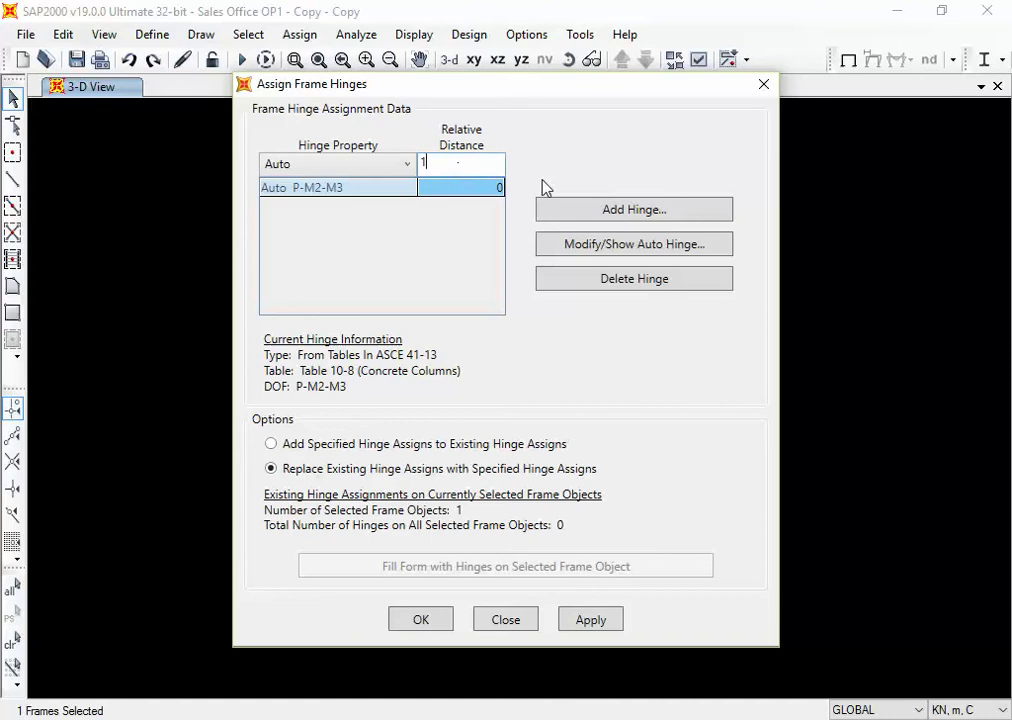
# Step: Add a second P-M2-M3 auto hinge from Table 10-8 (Concrete Columns) at relative distance 1
pyautogui.click(567, 207)
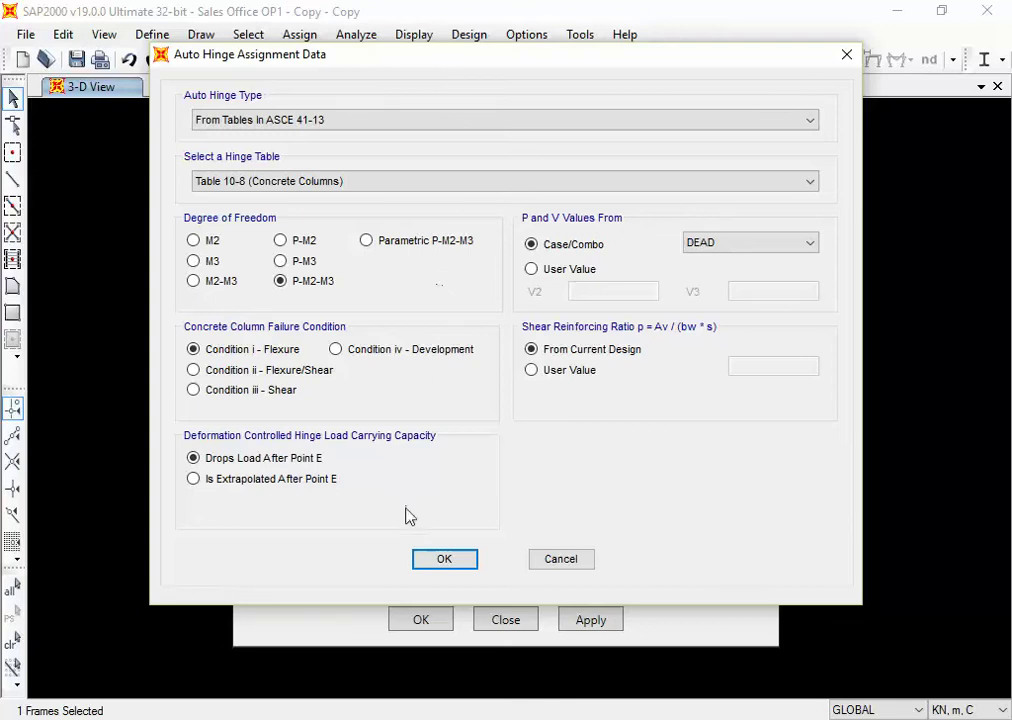
pyautogui.click(434, 562)
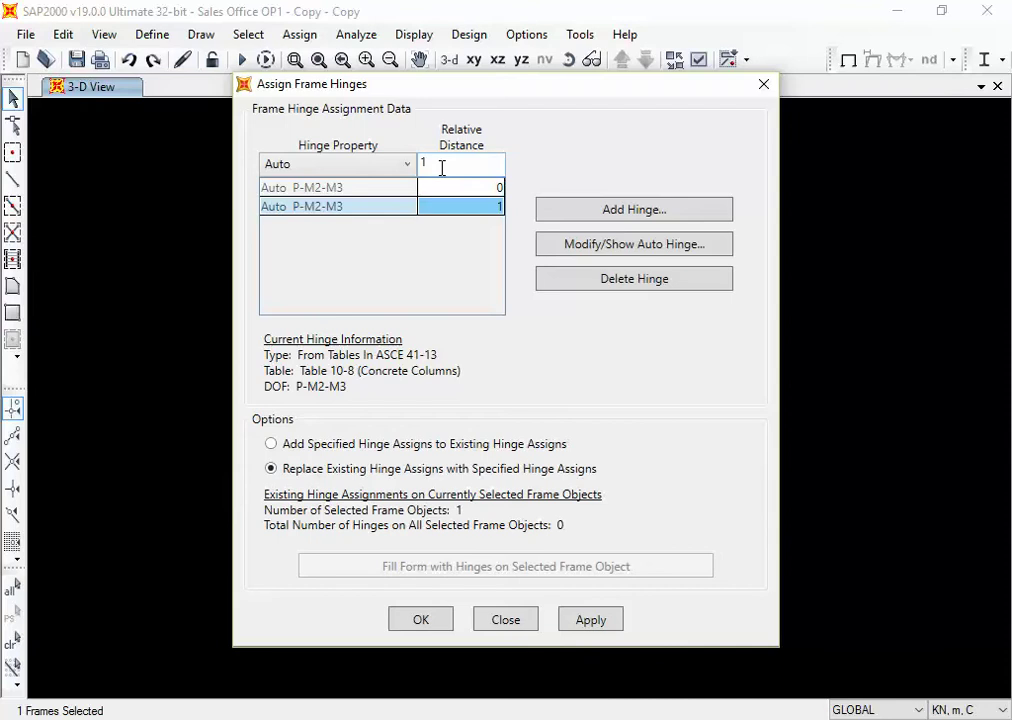
# Step: Reopen the hinge at relative distance 1 and review the available hinge tables, keeping Table 10-8 (Concrete Columns)
pyautogui.click(590, 247)
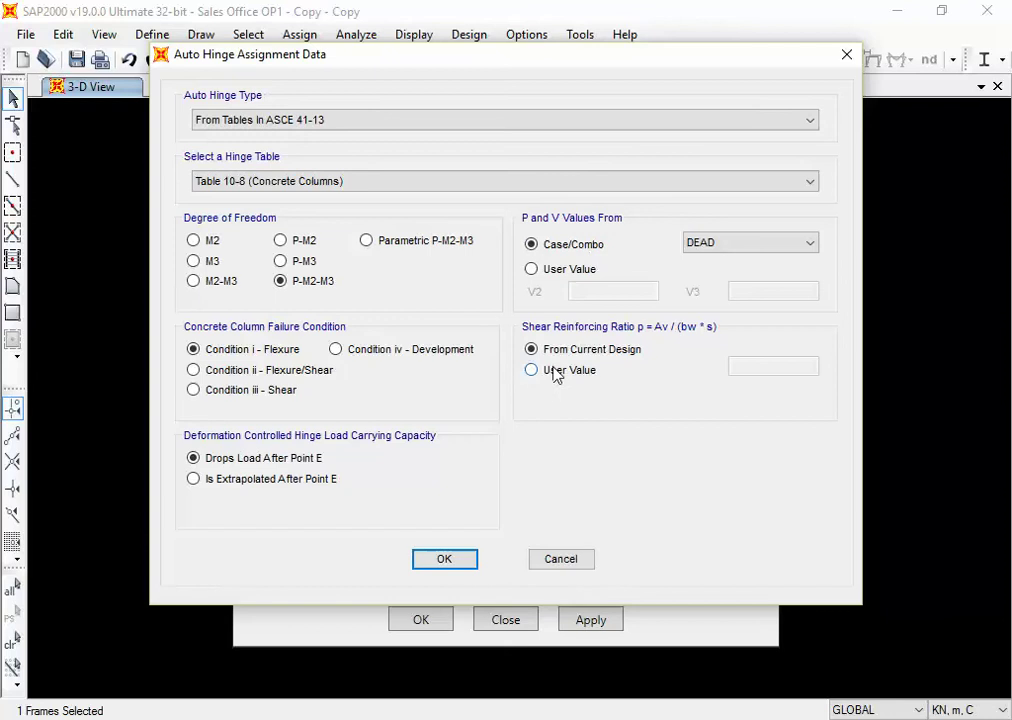
pyautogui.click(474, 185)
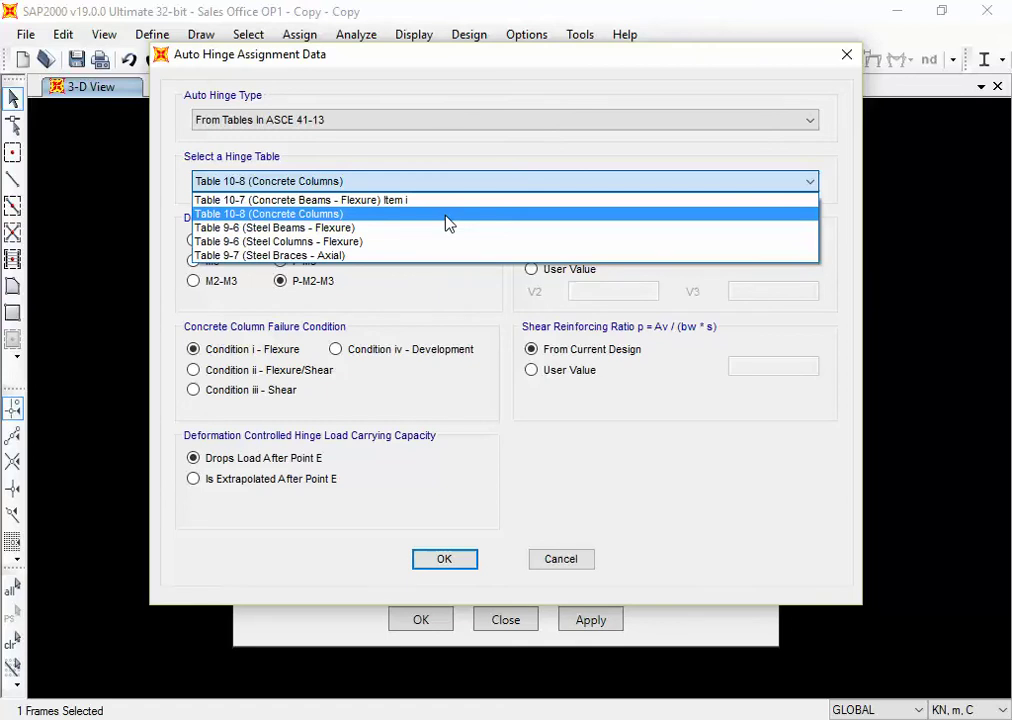
pyautogui.click(446, 215)
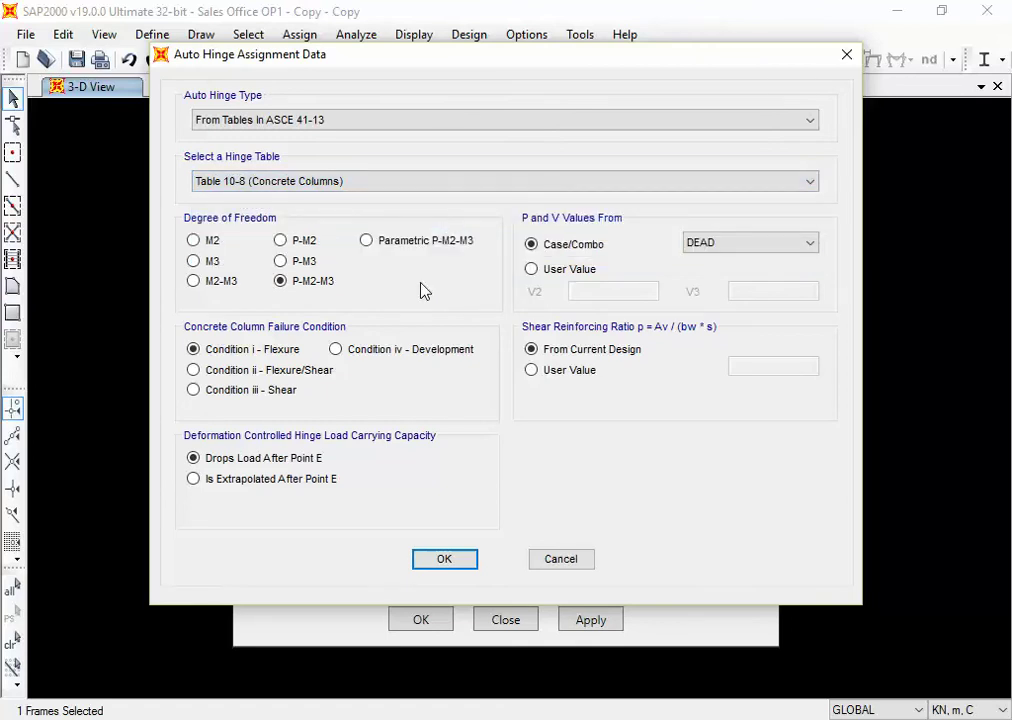
# Step: Compare the load carrying capacity options, keep Drops Load After Point E, and assign both P-M2-M3 hinges to the selected column
pyautogui.click(278, 479)
pyautogui.click(277, 460)
pyautogui.click(264, 484)
pyautogui.click(269, 459)
pyautogui.click(446, 561)
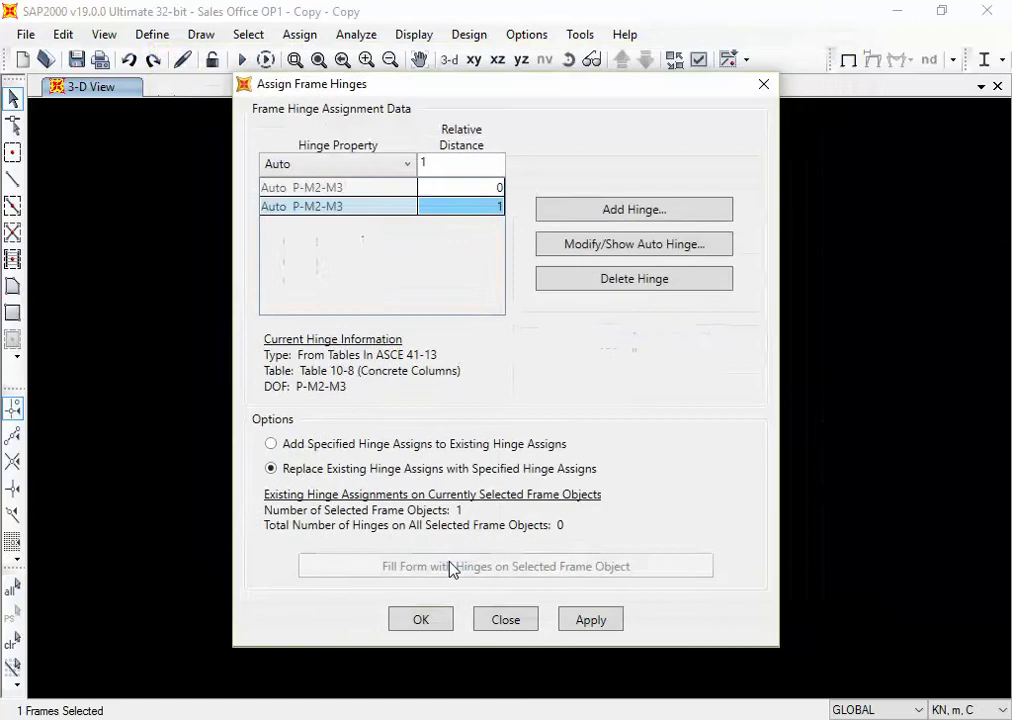
pyautogui.click(420, 620)
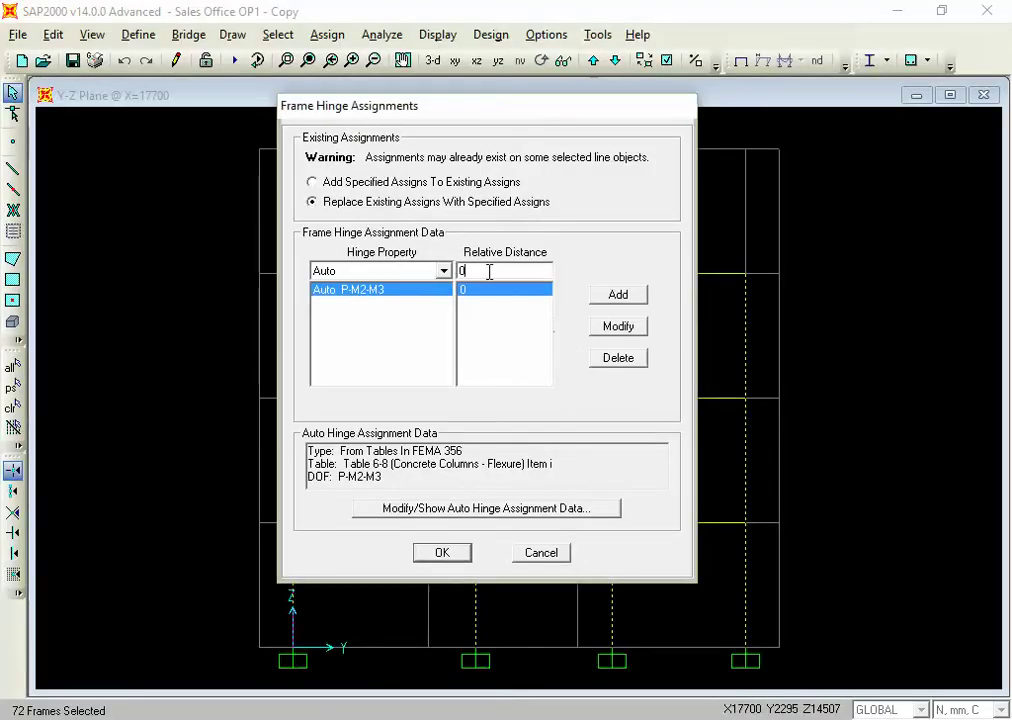
# Step: In SAP2000 v14, add a second FEMA 356 P-M2-M3 auto hinge at relative distance 1 and assign both hinges to the selected columns
pyautogui.press('BackSpace')
pyautogui.write('1')
pyautogui.click(615, 295)
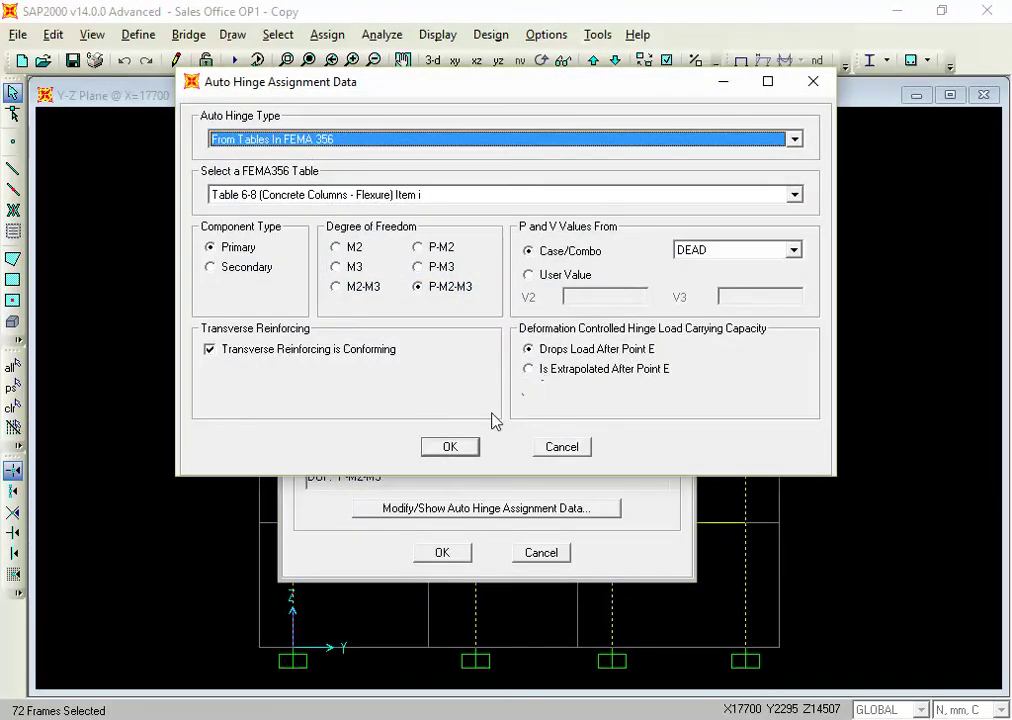
pyautogui.click(451, 454)
pyautogui.click(450, 447)
pyautogui.click(440, 548)
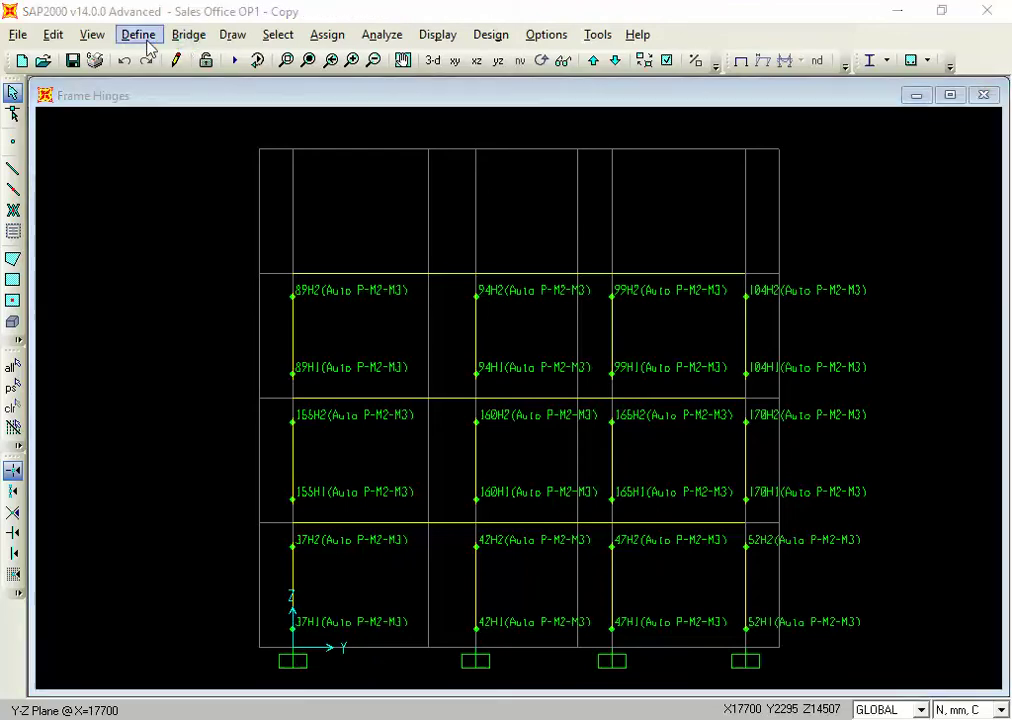
# Step: Select all frames that use the two beam sections by their frame section property
pyautogui.click(147, 42)
pyautogui.moveTo(159, 86)
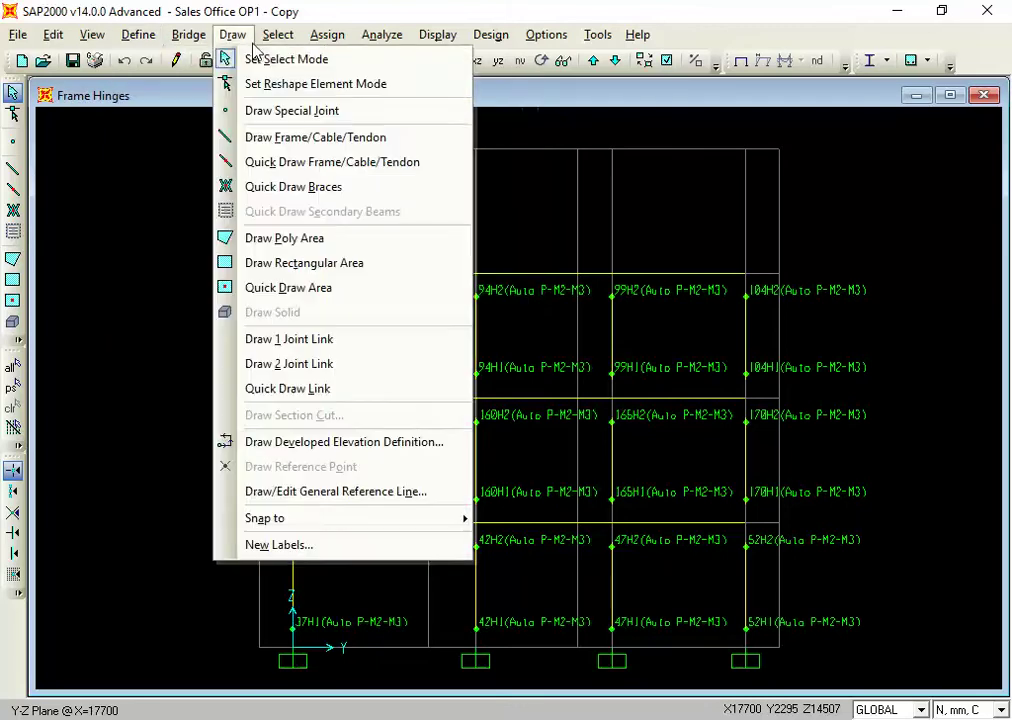
pyautogui.moveTo(278, 34)
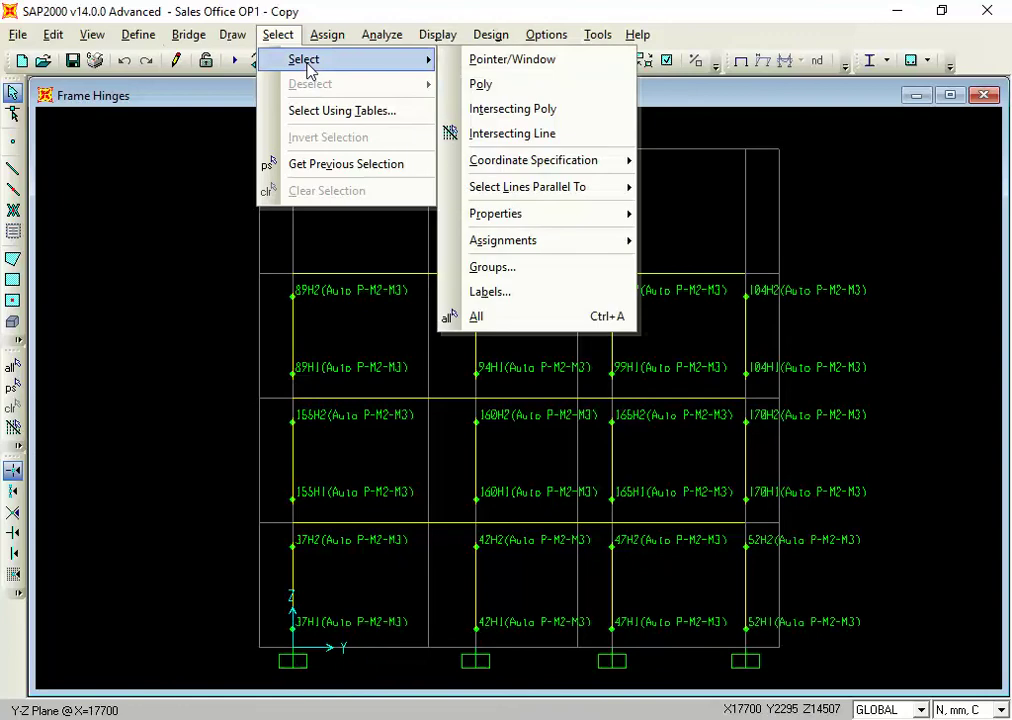
pyautogui.moveTo(341, 45)
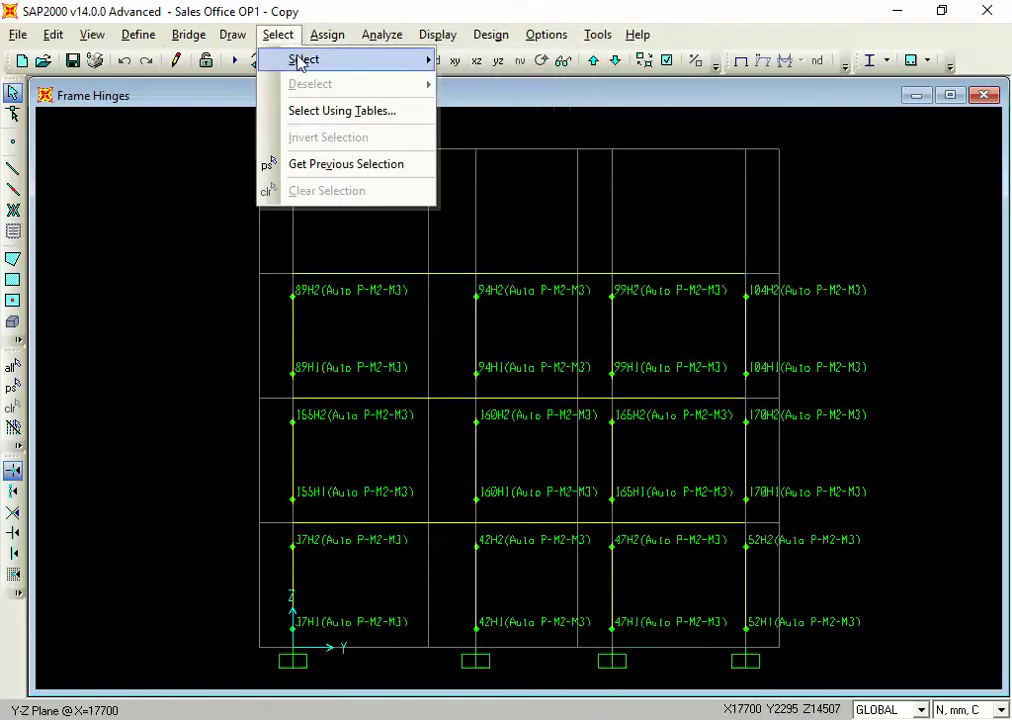
pyautogui.moveTo(300, 59)
pyautogui.moveTo(498, 228)
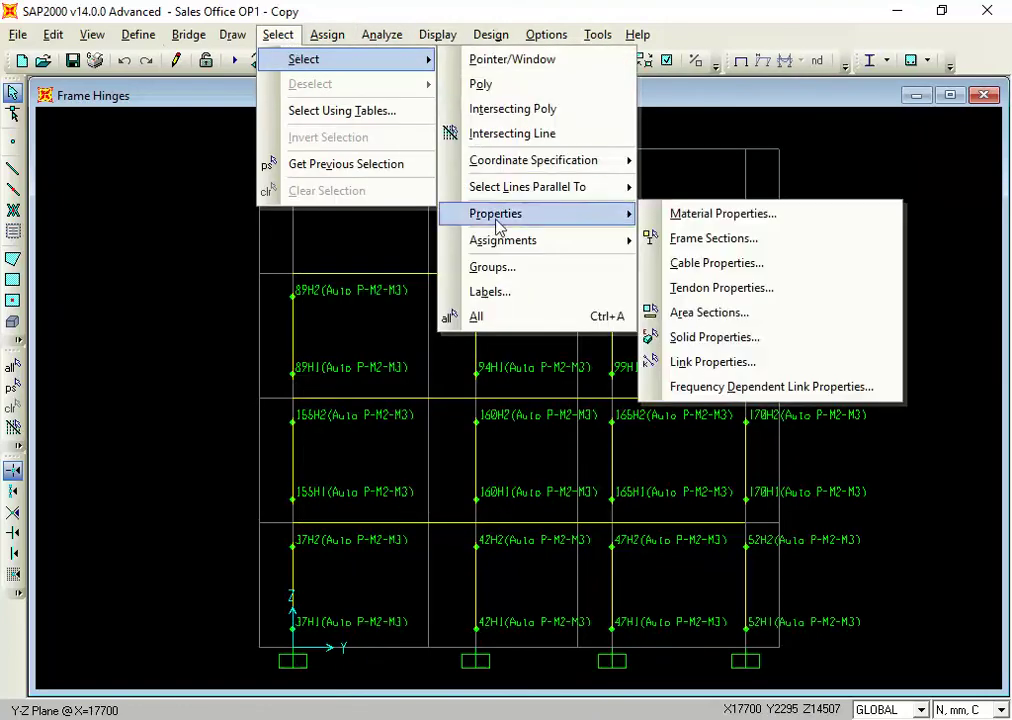
pyautogui.click(714, 240)
pyautogui.moveTo(430, 332); pyautogui.dragTo(447, 345)
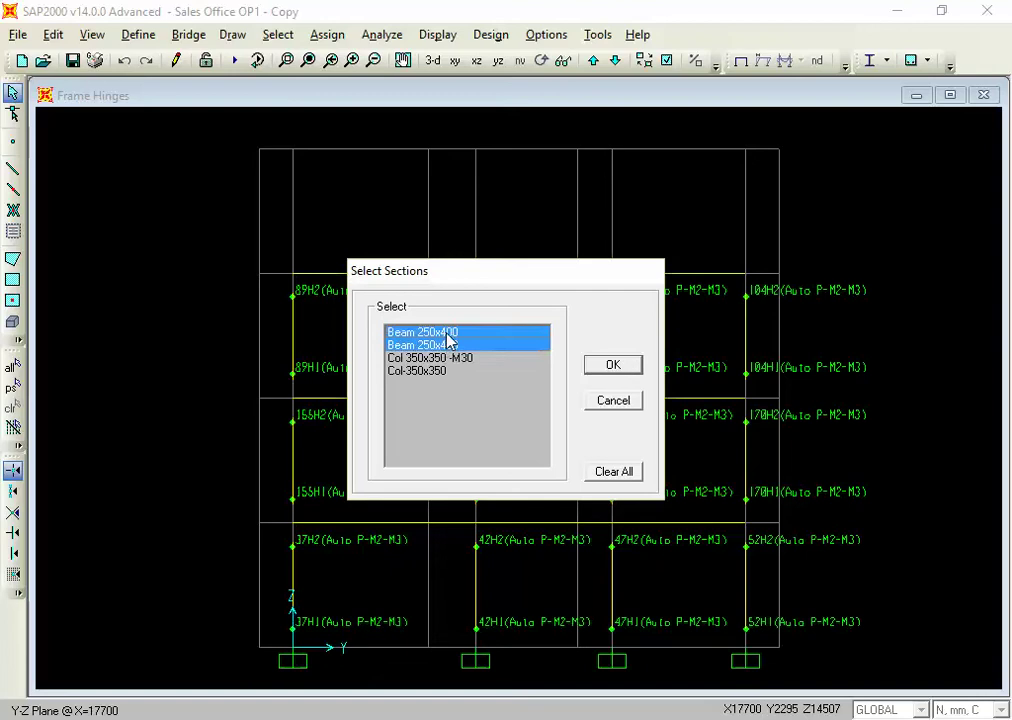
pyautogui.click(612, 365)
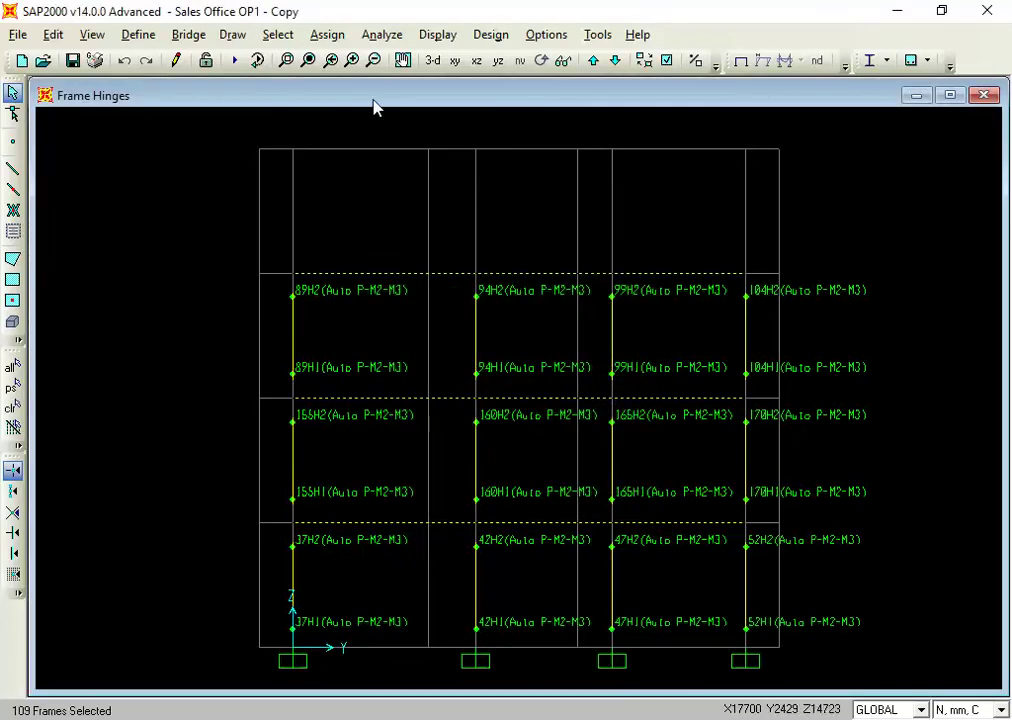
pyautogui.click(329, 36)
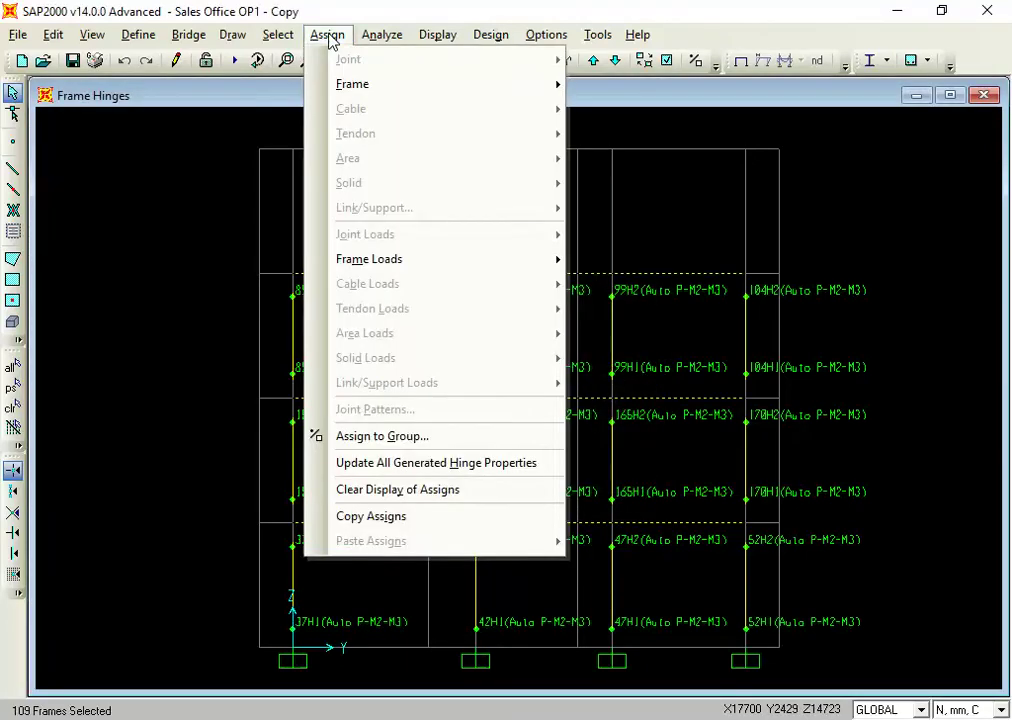
pyautogui.moveTo(340, 85)
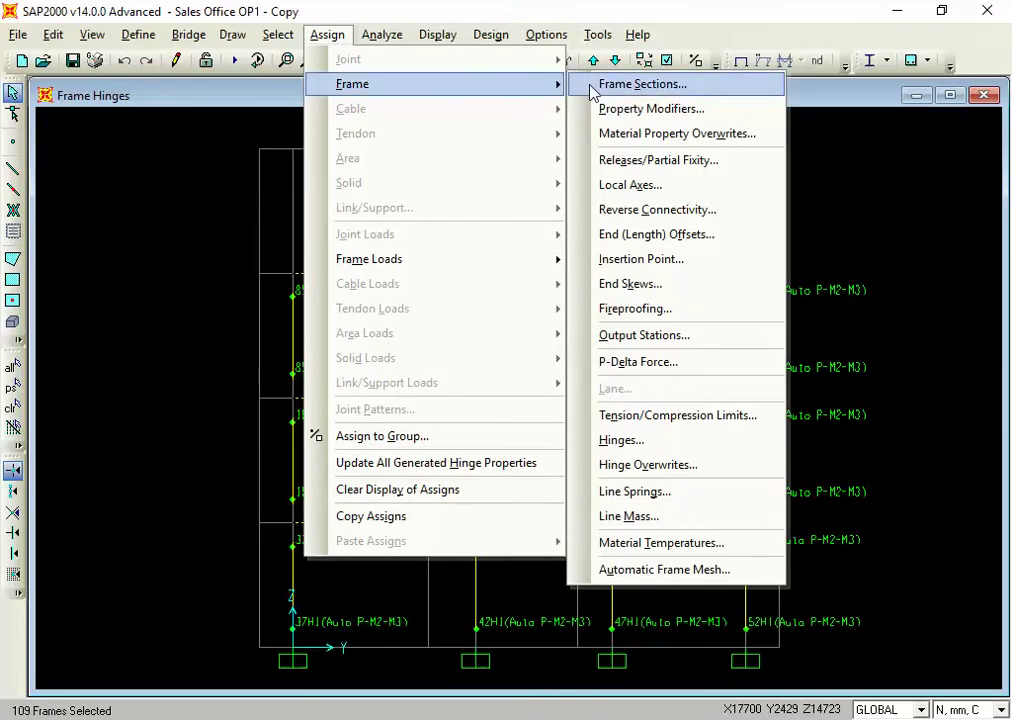
pyautogui.click(331, 40)
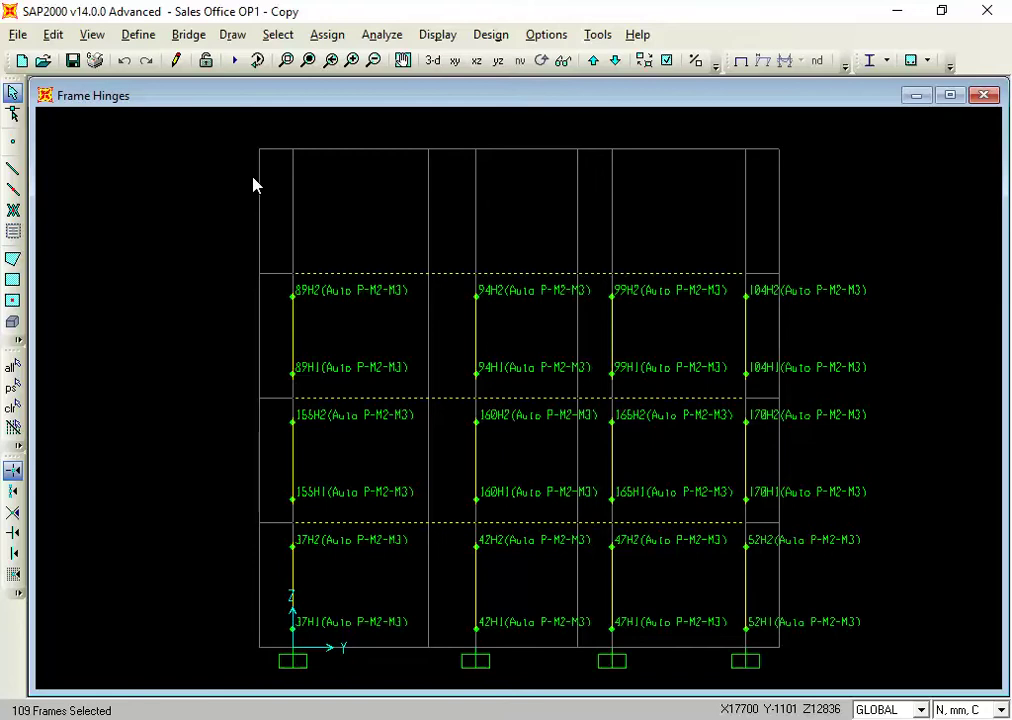
pyautogui.click(332, 35)
pyautogui.click(332, 35)
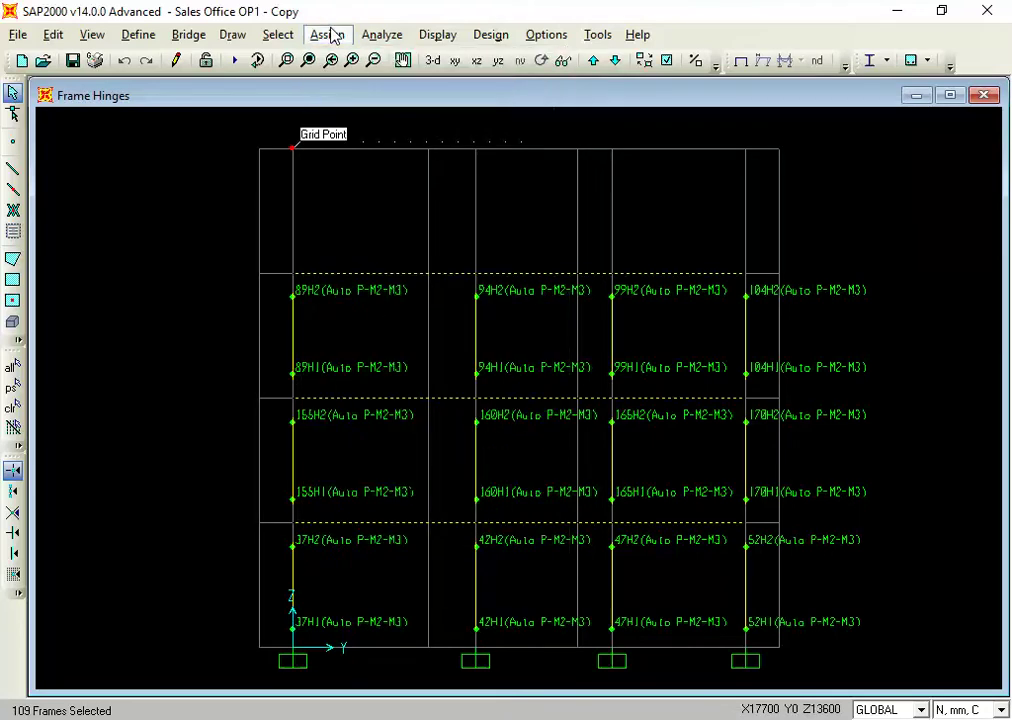
pyautogui.click(332, 35)
pyautogui.moveTo(355, 90)
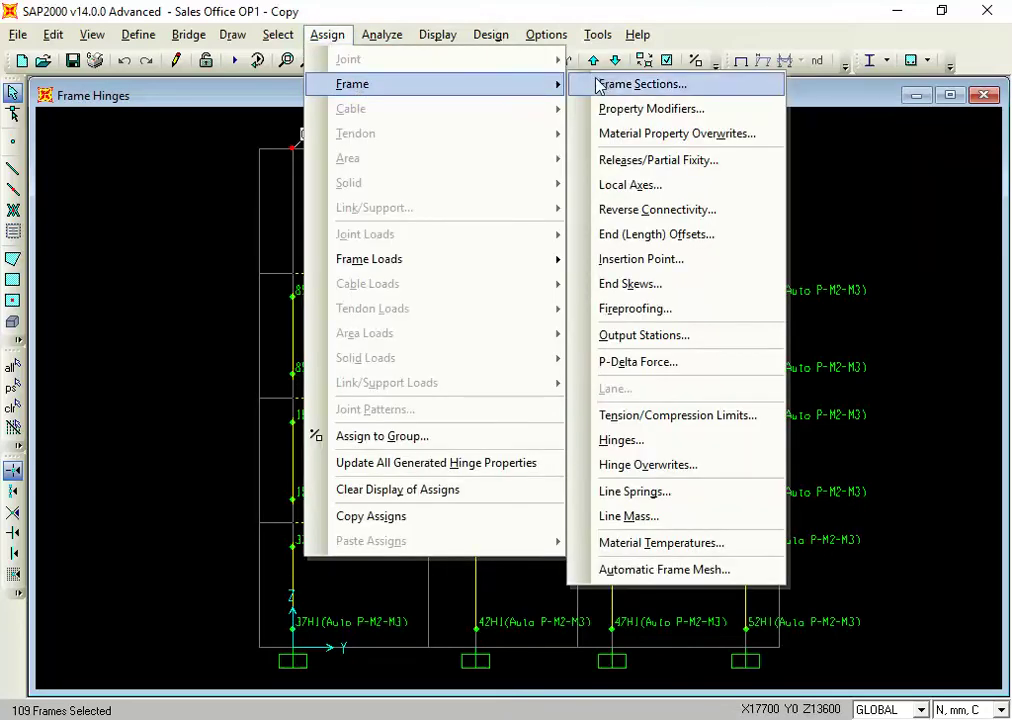
pyautogui.click(636, 443)
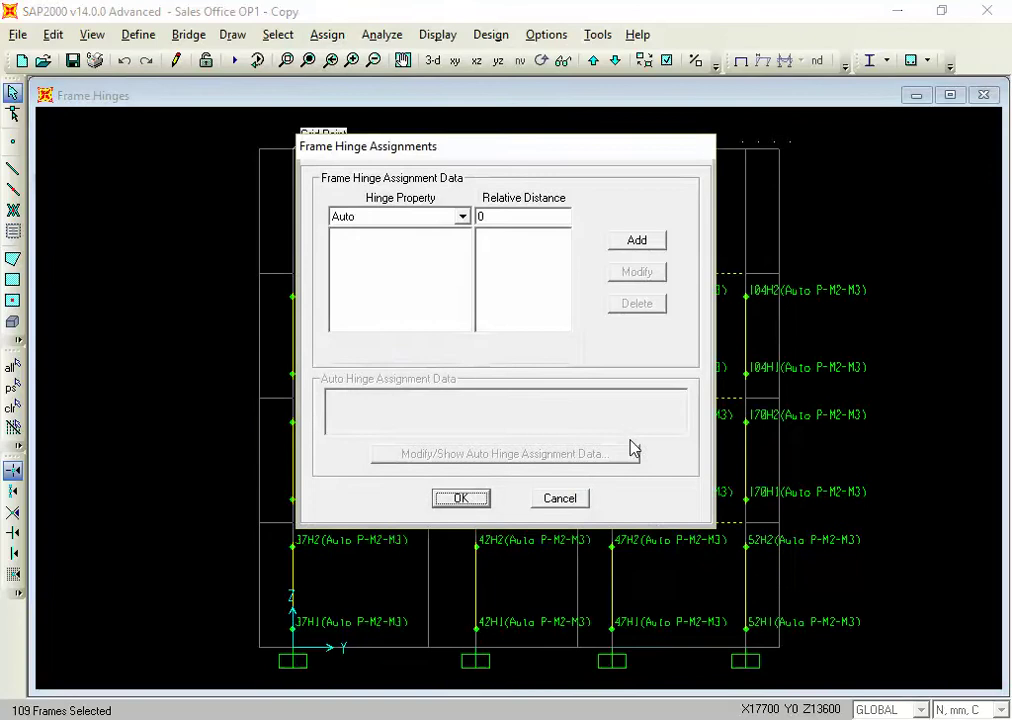
pyautogui.click(622, 244)
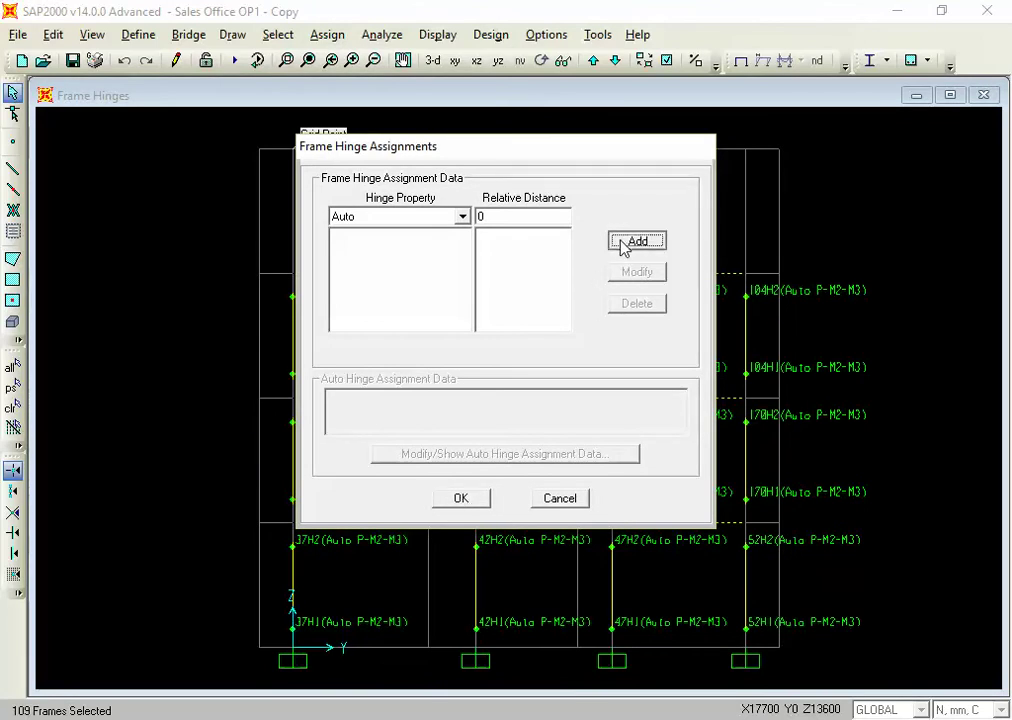
pyautogui.click(546, 500)
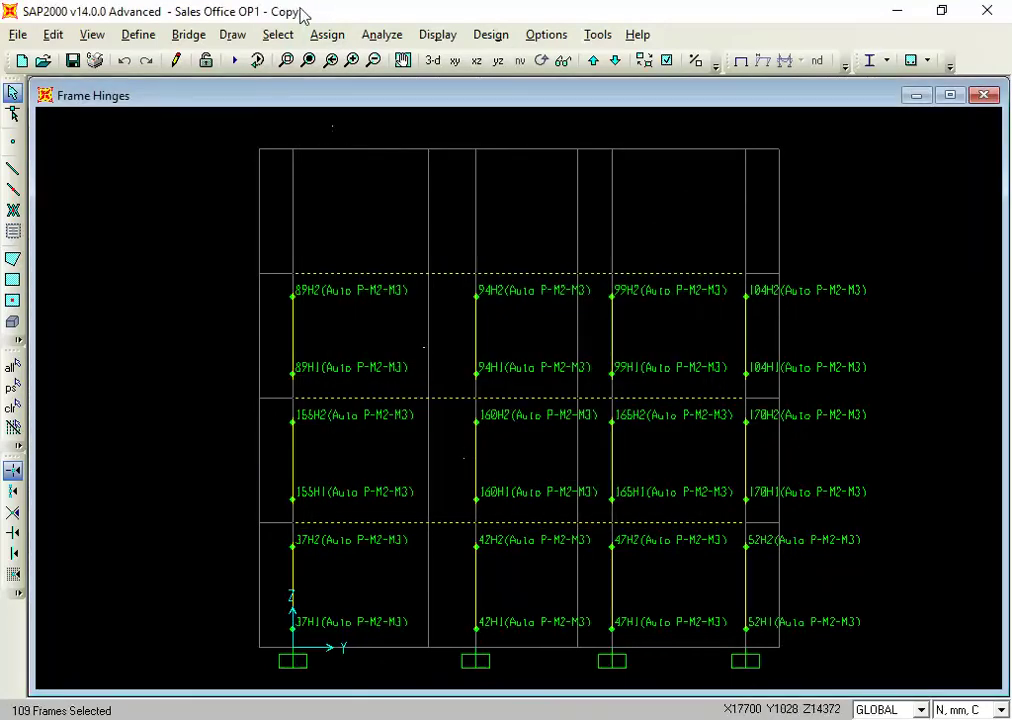
# Step: Add an M3 auto hinge from FEMA 356 Table 6-7 (Concrete Beams - Flexure) Item i at relative distance 0, using the DEAD case
pyautogui.click(330, 35)
pyautogui.moveTo(349, 87)
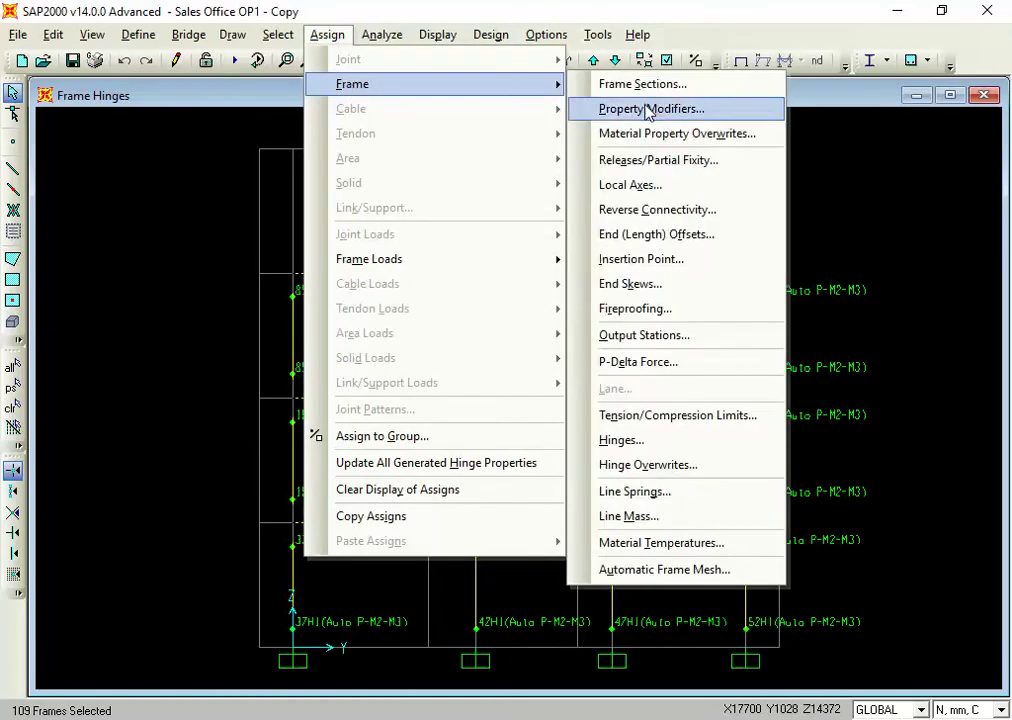
pyautogui.click(623, 440)
pyautogui.click(632, 242)
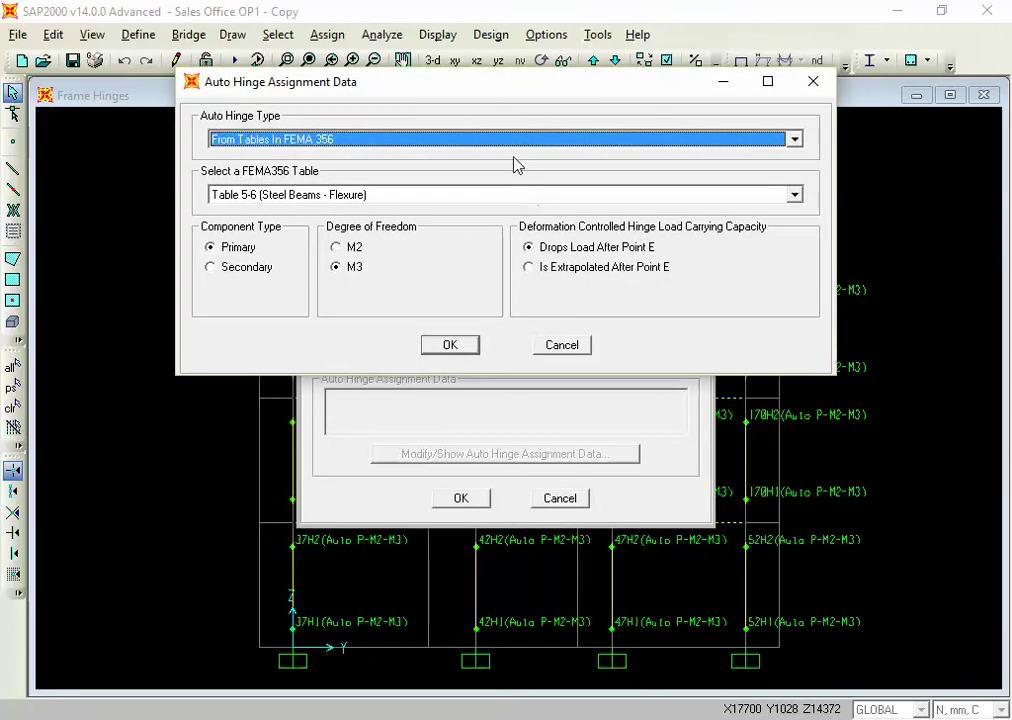
pyautogui.click(507, 197)
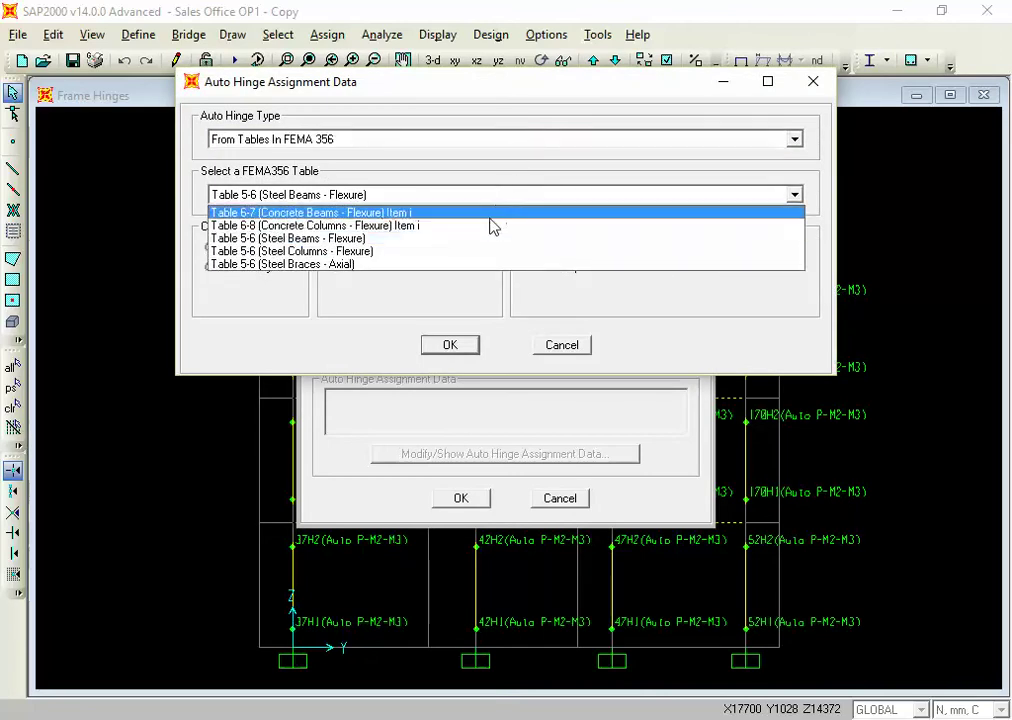
pyautogui.click(481, 214)
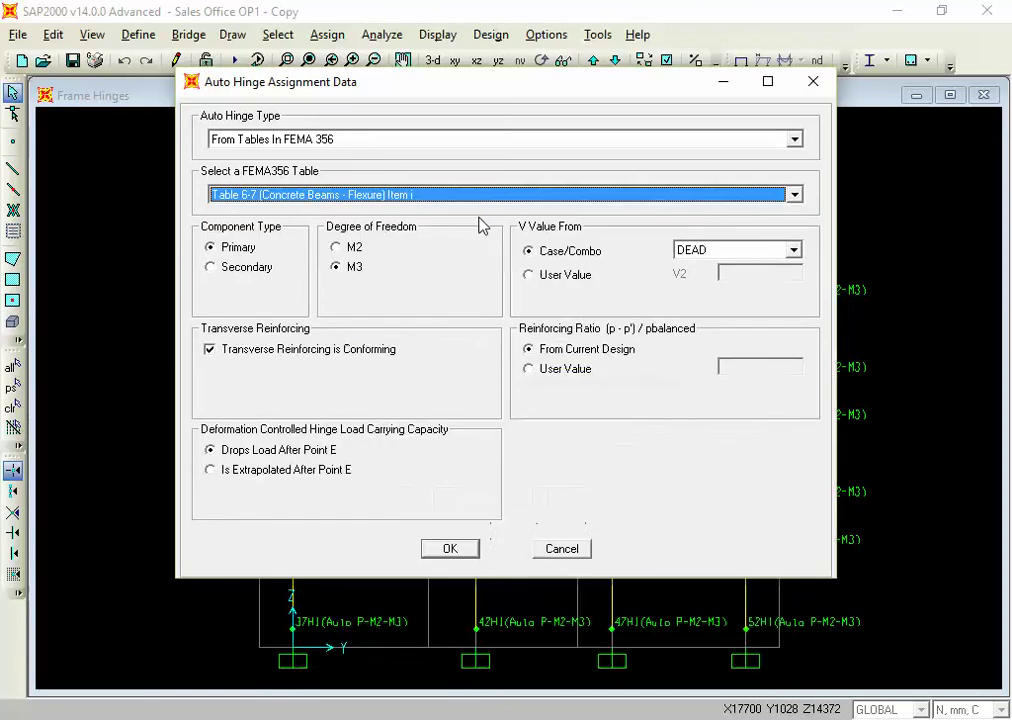
pyautogui.click(356, 268)
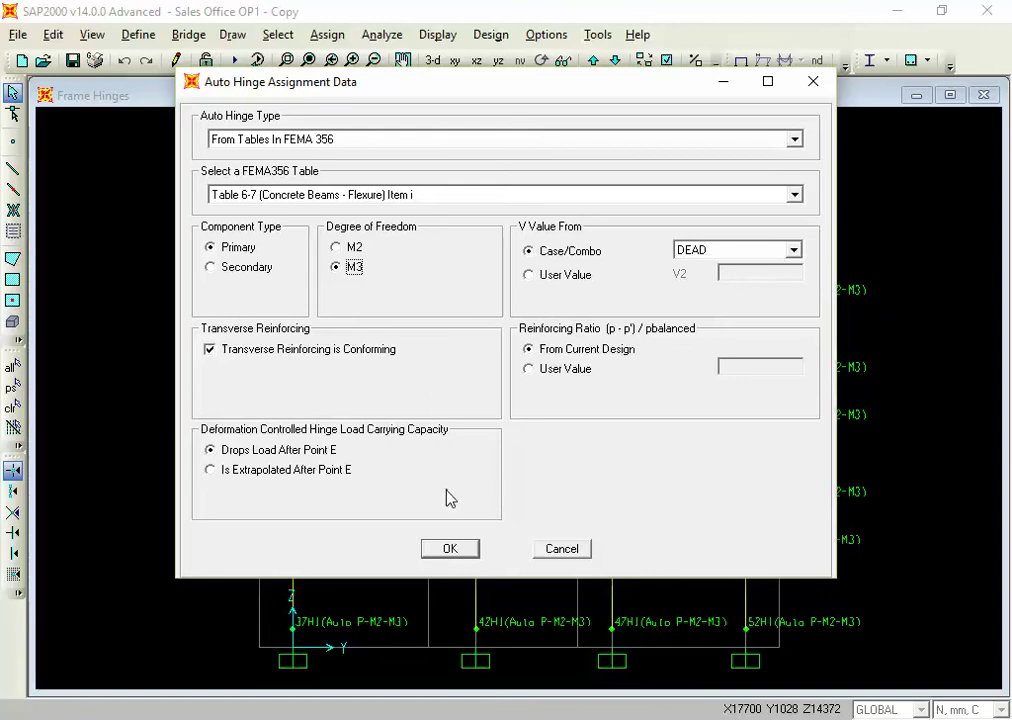
pyautogui.click(448, 550)
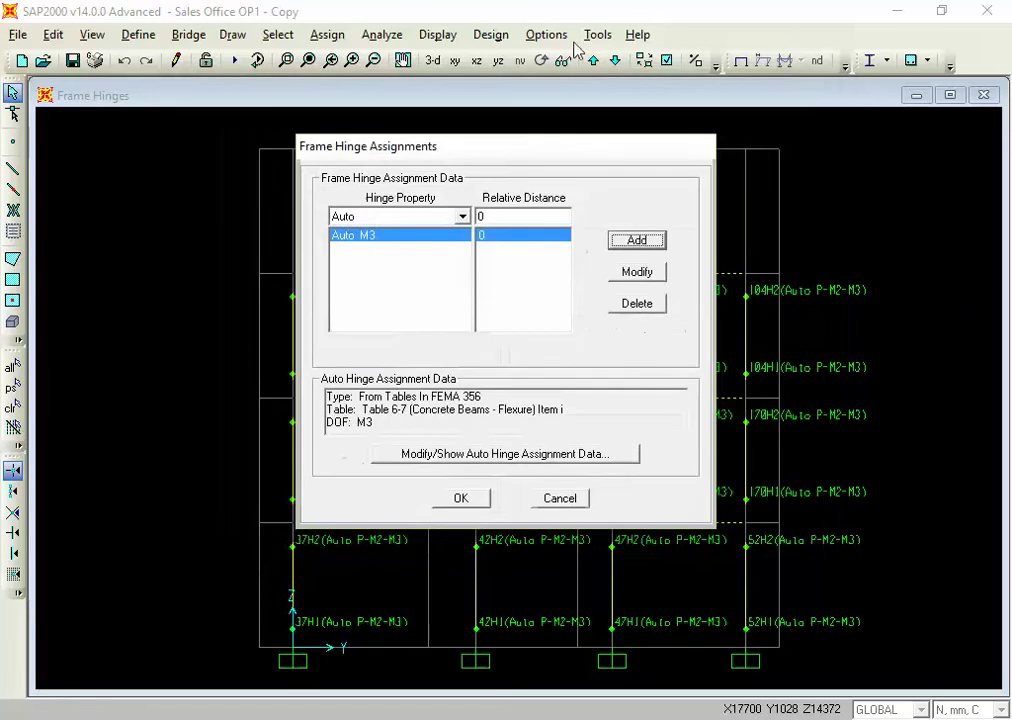
# Step: Add a second Table 6-7 M3 auto hinge at relative distance 1 and assign both hinges to the selected beams
pyautogui.doubleClick(490, 218)
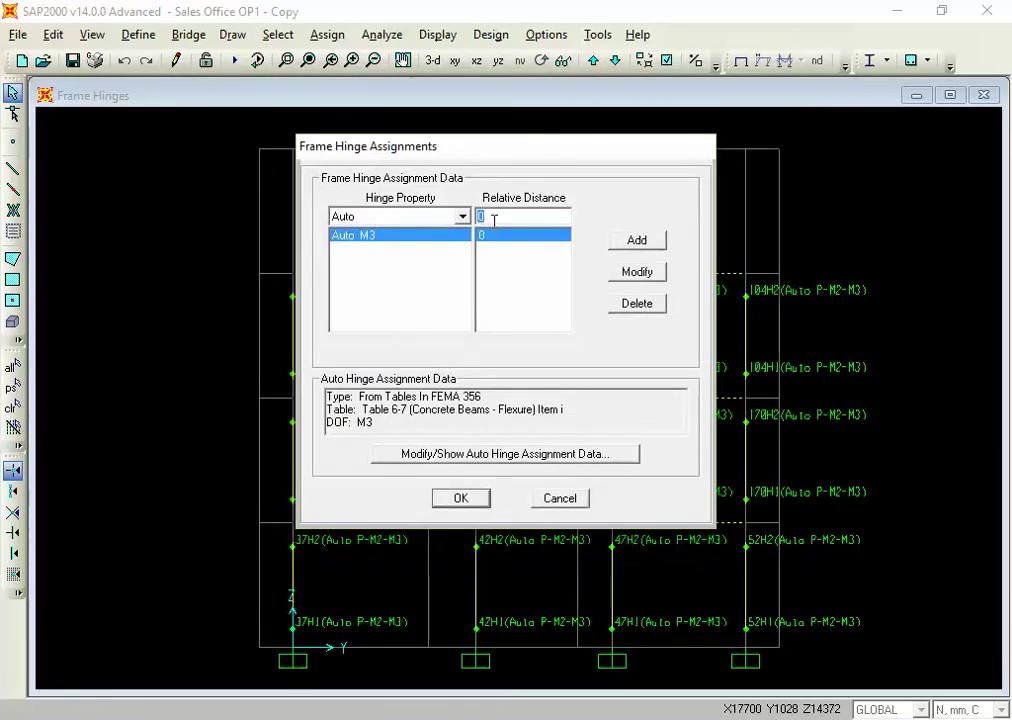
pyautogui.write('1')
pyautogui.click(637, 240)
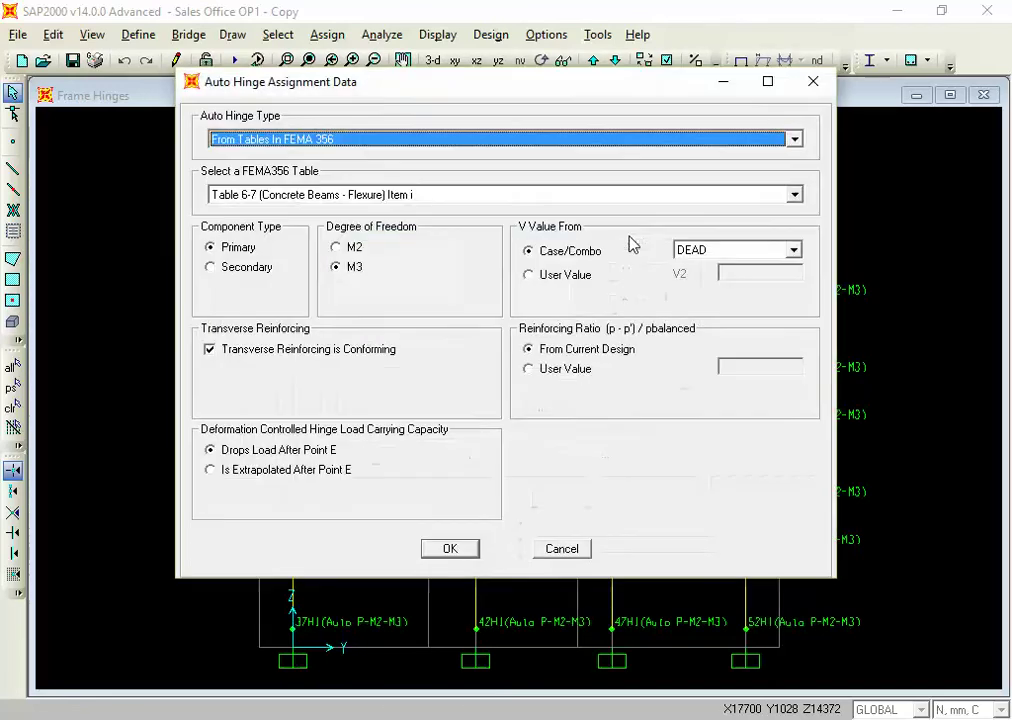
pyautogui.click(338, 272)
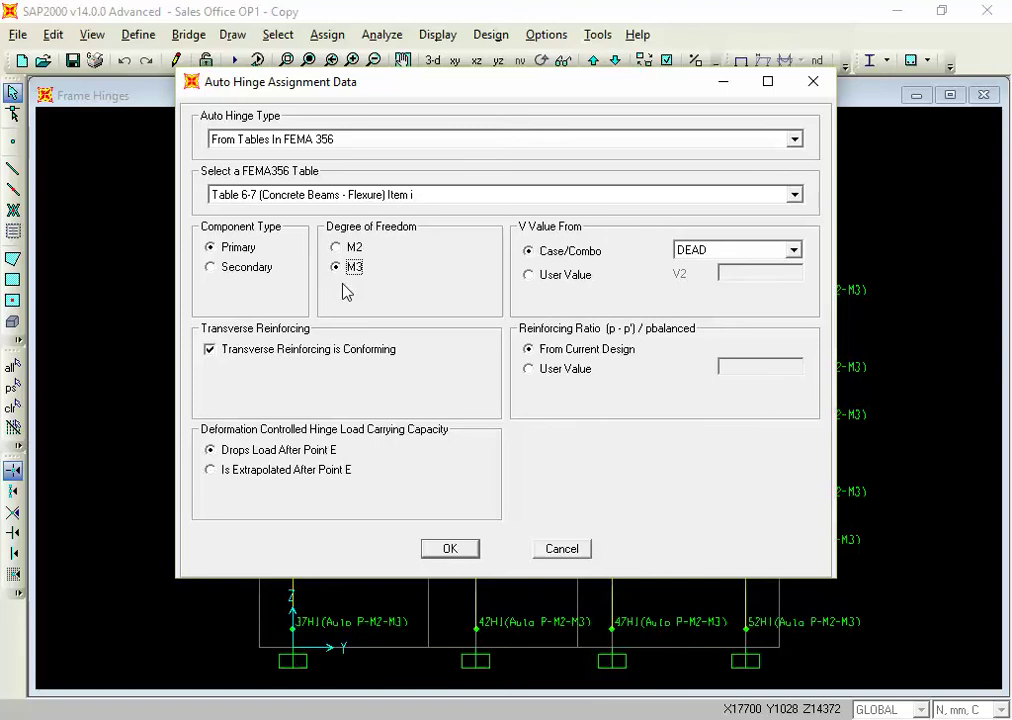
pyautogui.click(450, 548)
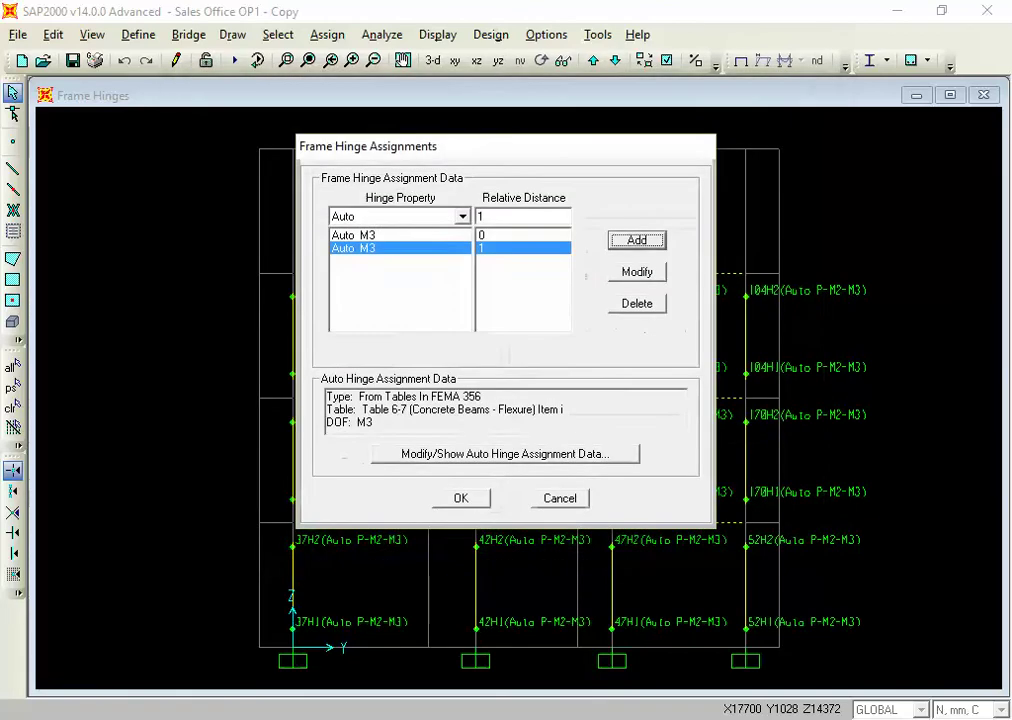
pyautogui.click(468, 500)
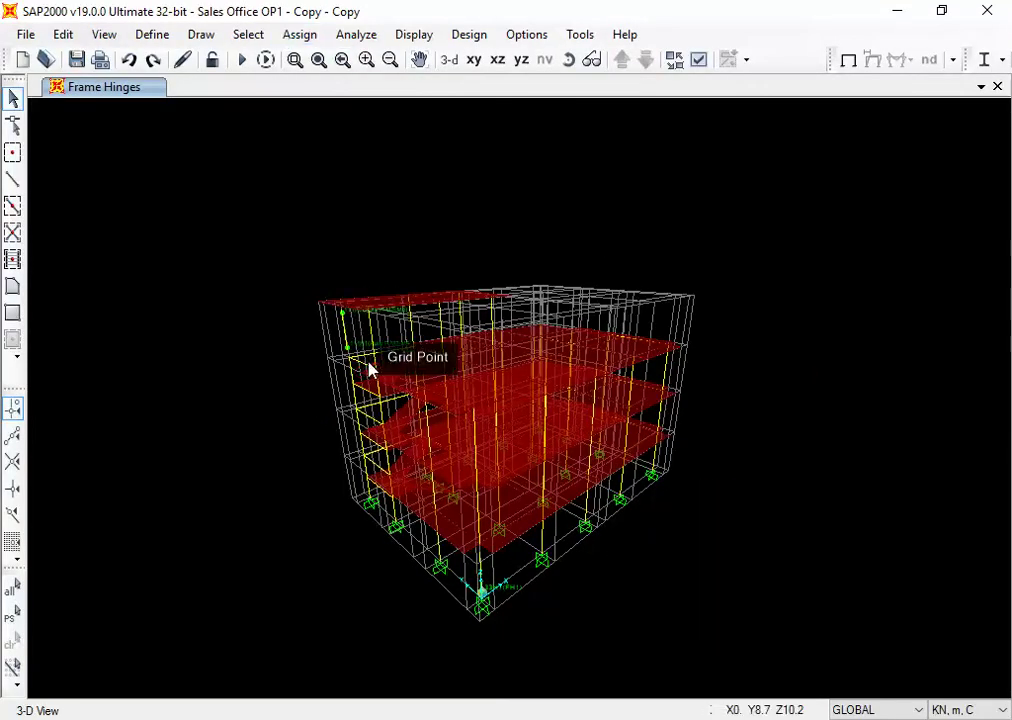
# Step: Switch to SAP2000 v19 and select the two beams that meet at the foot of the hinged top-storey corner column
pyautogui.press('Left')
pyautogui.press('Left')
pyautogui.press('Left')
pyautogui.press('Left')
pyautogui.press('Left')
pyautogui.press('Left')
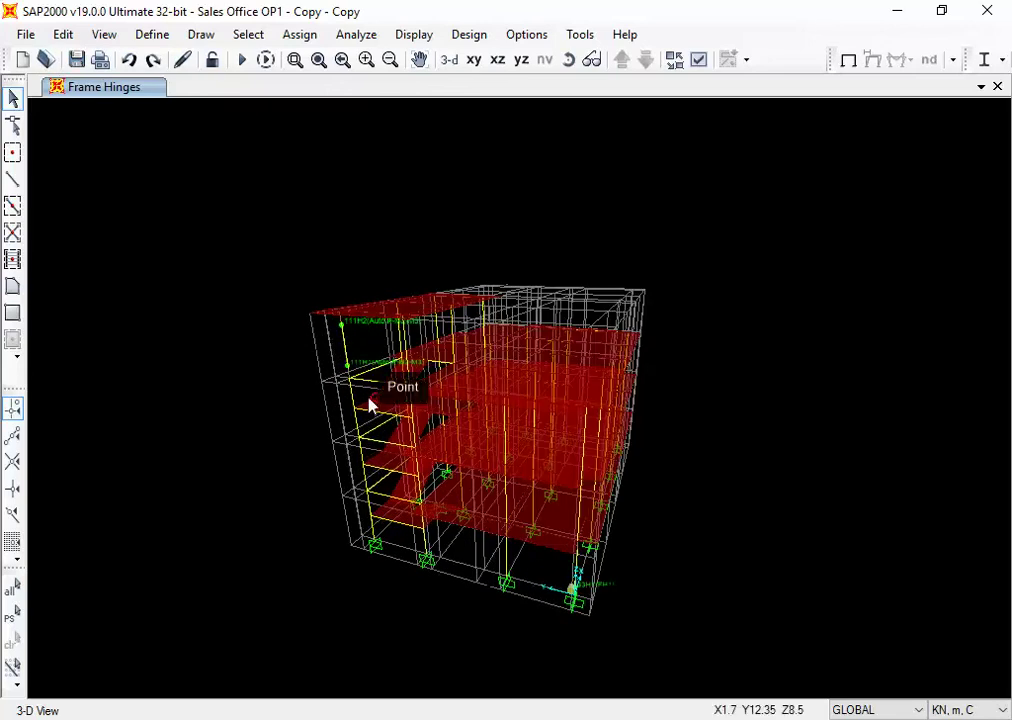
pyautogui.click(368, 377)
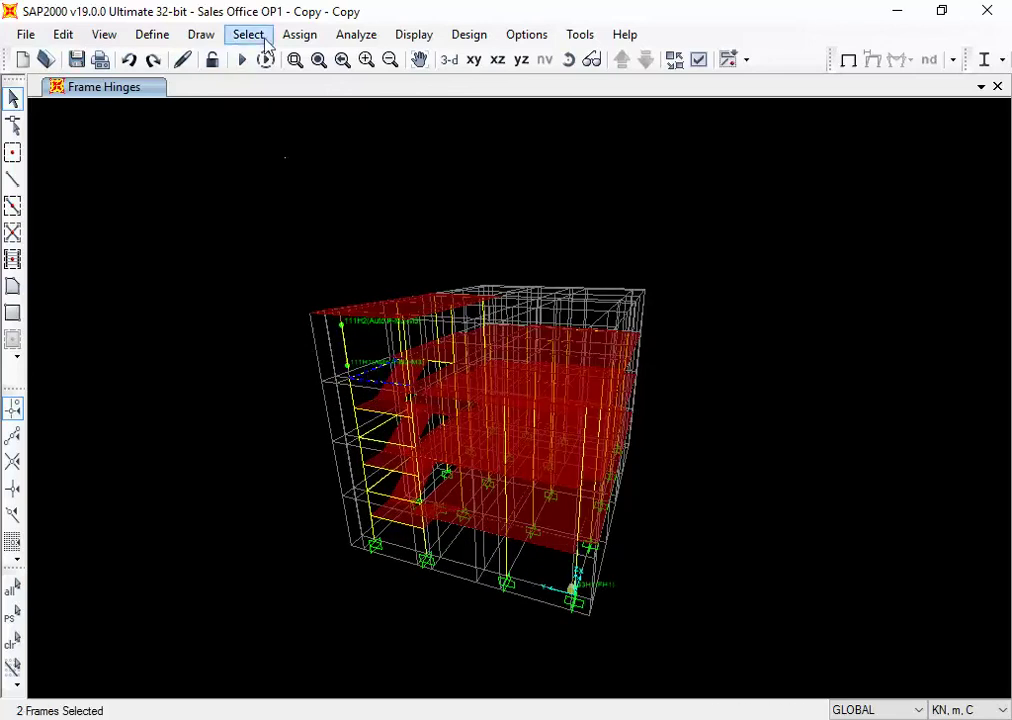
# Step: Add an M3 auto hinge from ASCE 41-13 Table 10-7 (Concrete Beams - Flexure) Item i at relative distance 0 for the selected beams, using the DEAD case
pyautogui.click(299, 34)
pyautogui.moveTo(422, 94)
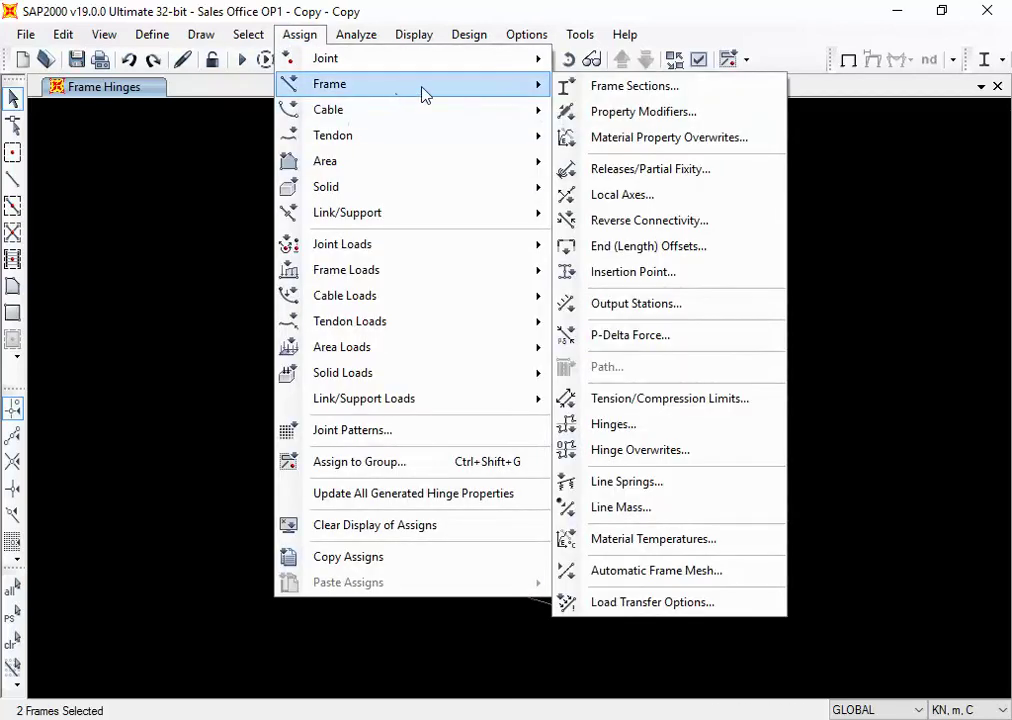
pyautogui.click(624, 427)
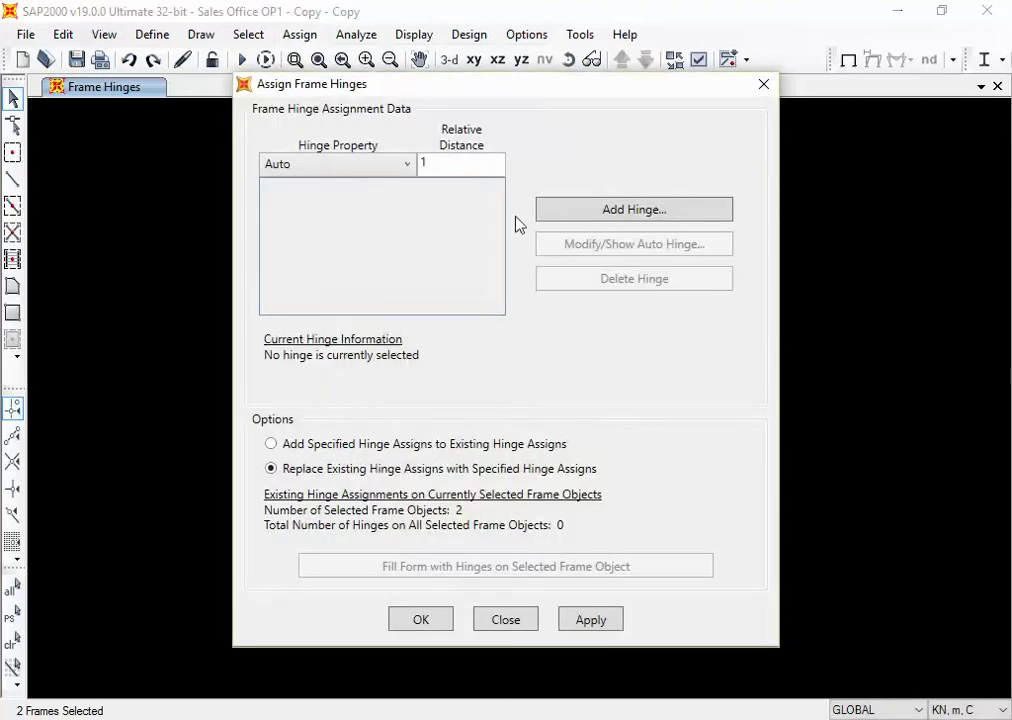
pyautogui.doubleClick(445, 165)
pyautogui.press('BackSpace')
pyautogui.write('0')
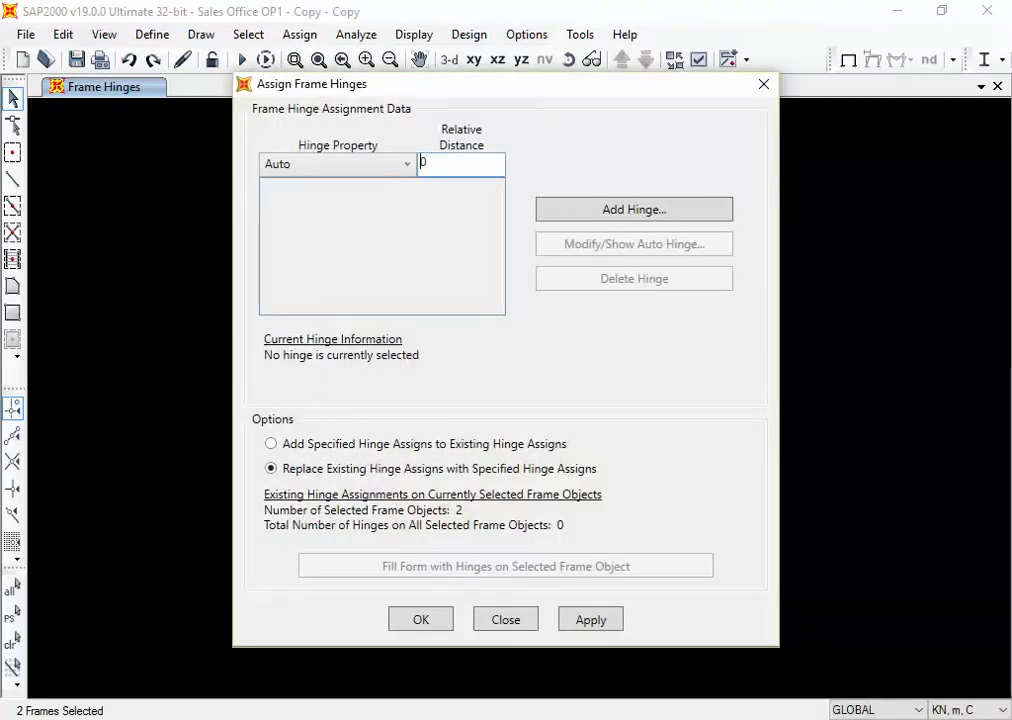
pyautogui.click(601, 213)
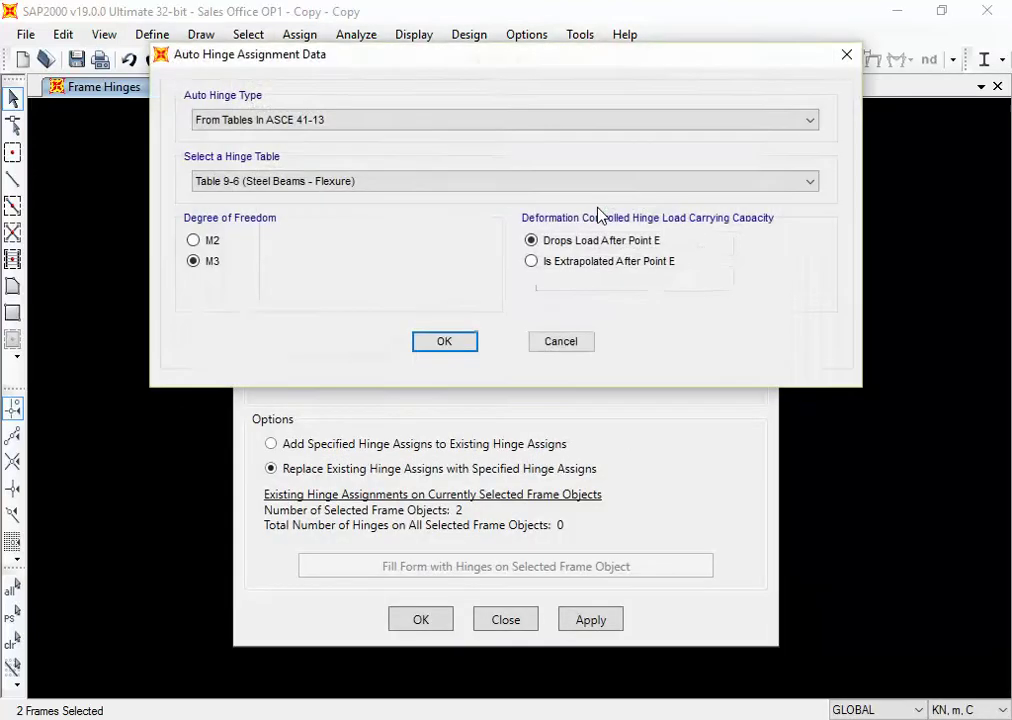
pyautogui.click(414, 124)
pyautogui.click(413, 125)
pyautogui.click(384, 182)
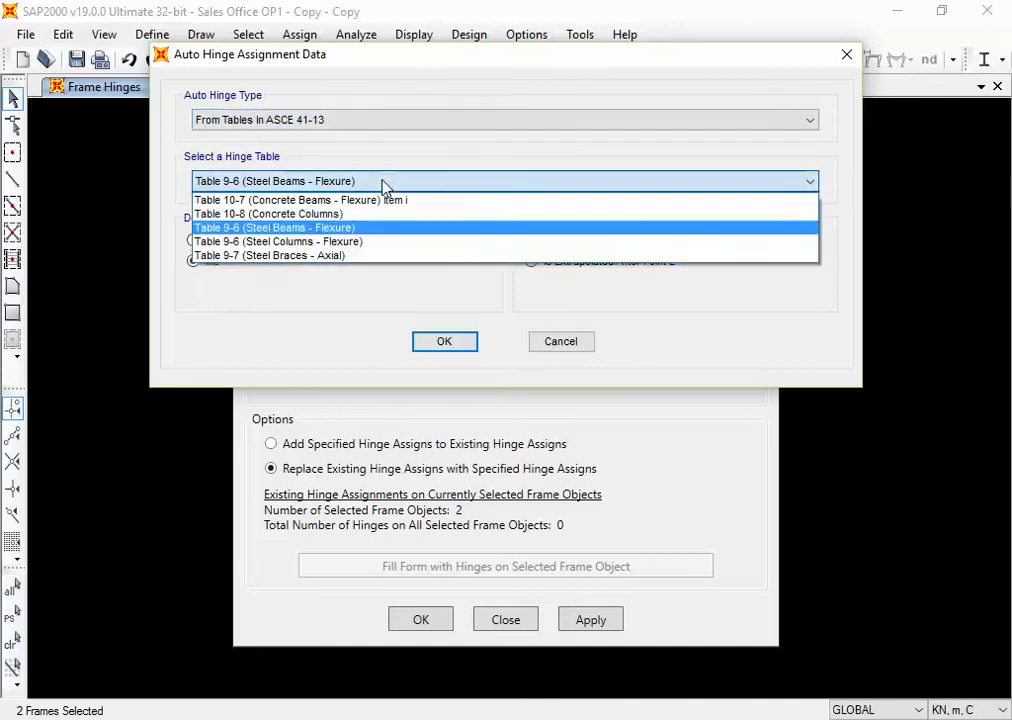
pyautogui.click(371, 203)
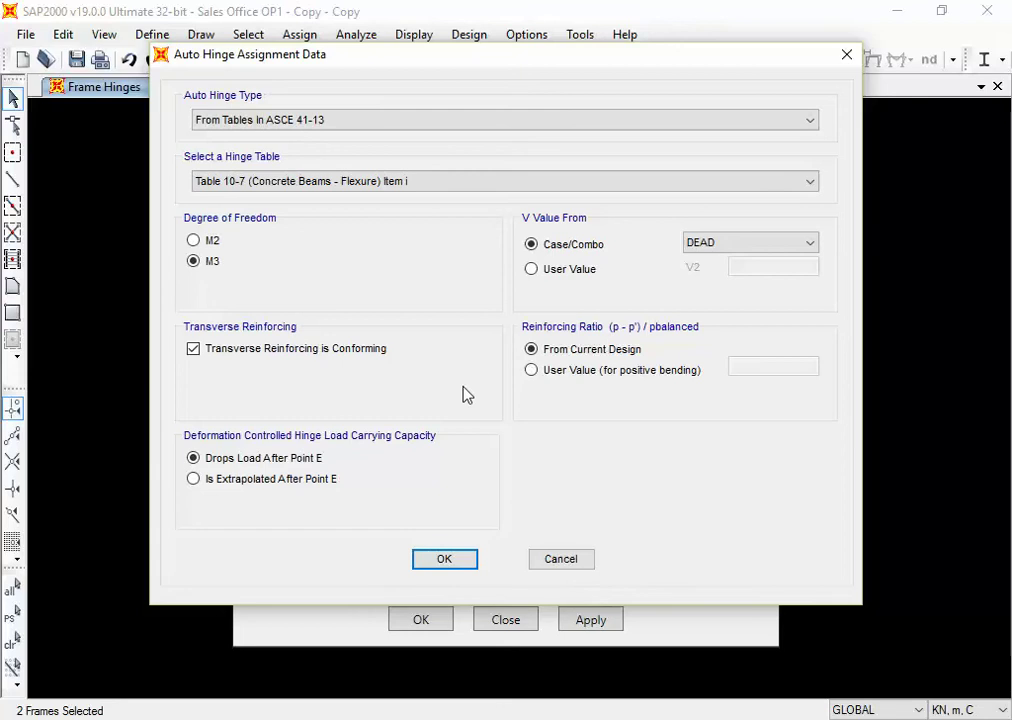
pyautogui.click(445, 561)
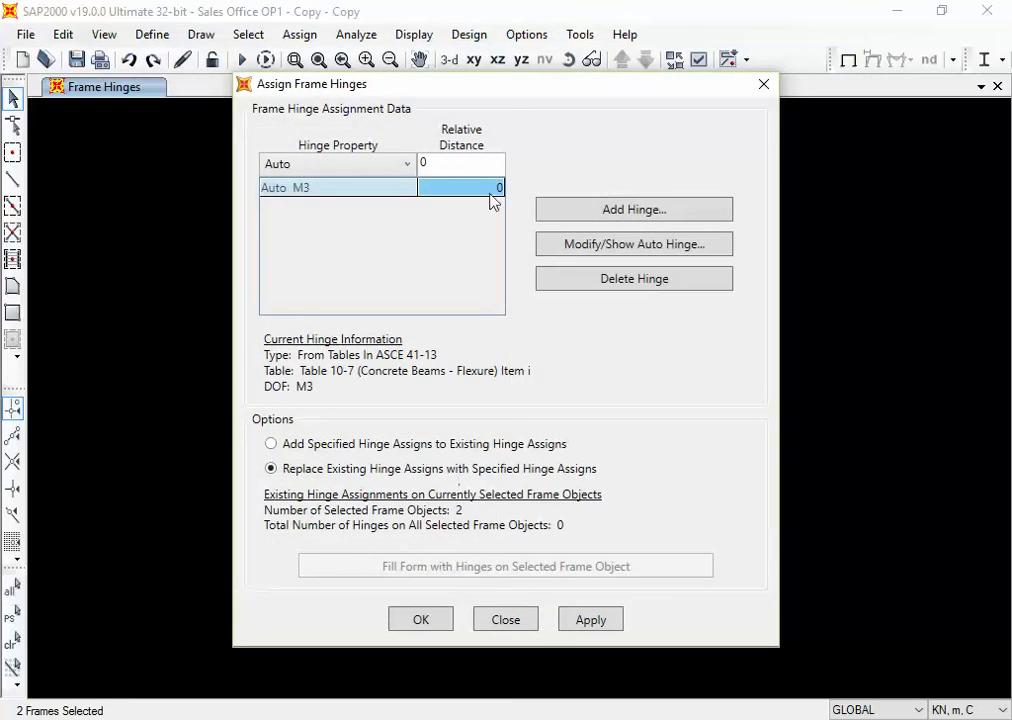
# Step: Add a second Table 10-7 M3 auto hinge at relative distance 1 and assign both hinges to the two selected beams
pyautogui.press('BackSpace')
pyautogui.write('1')
pyautogui.click(619, 212)
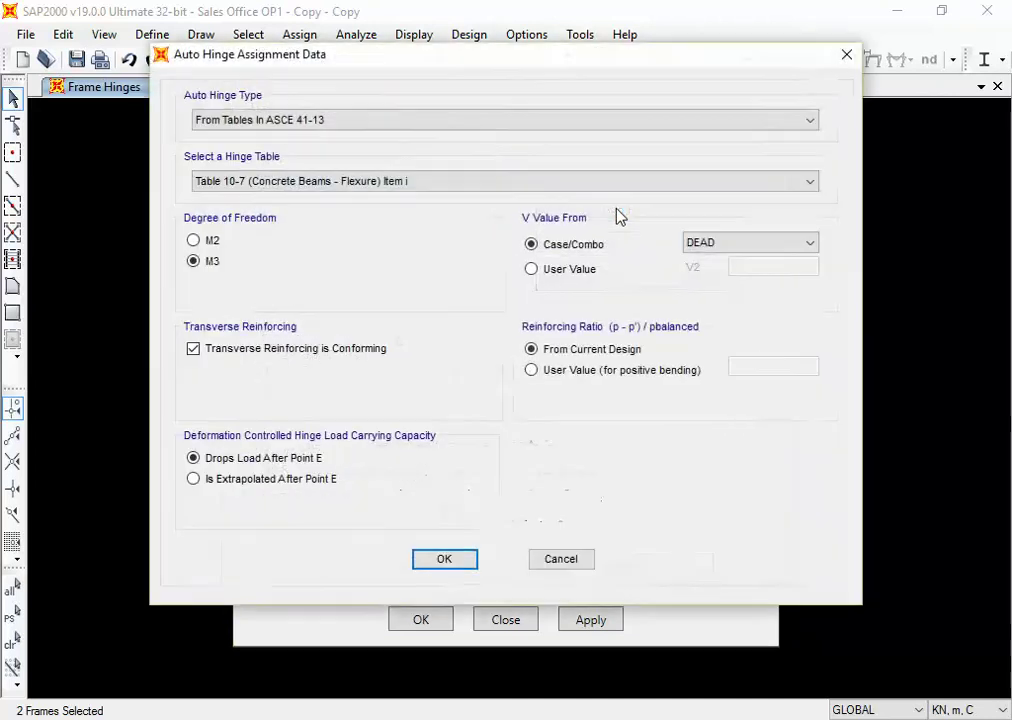
pyautogui.click(443, 557)
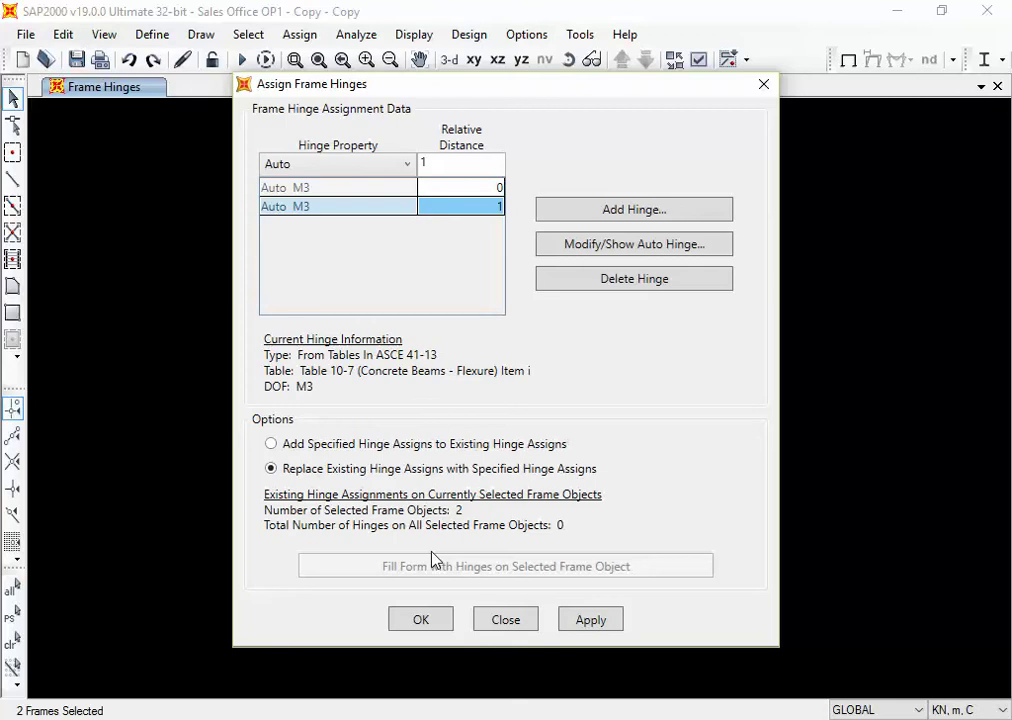
pyautogui.click(433, 627)
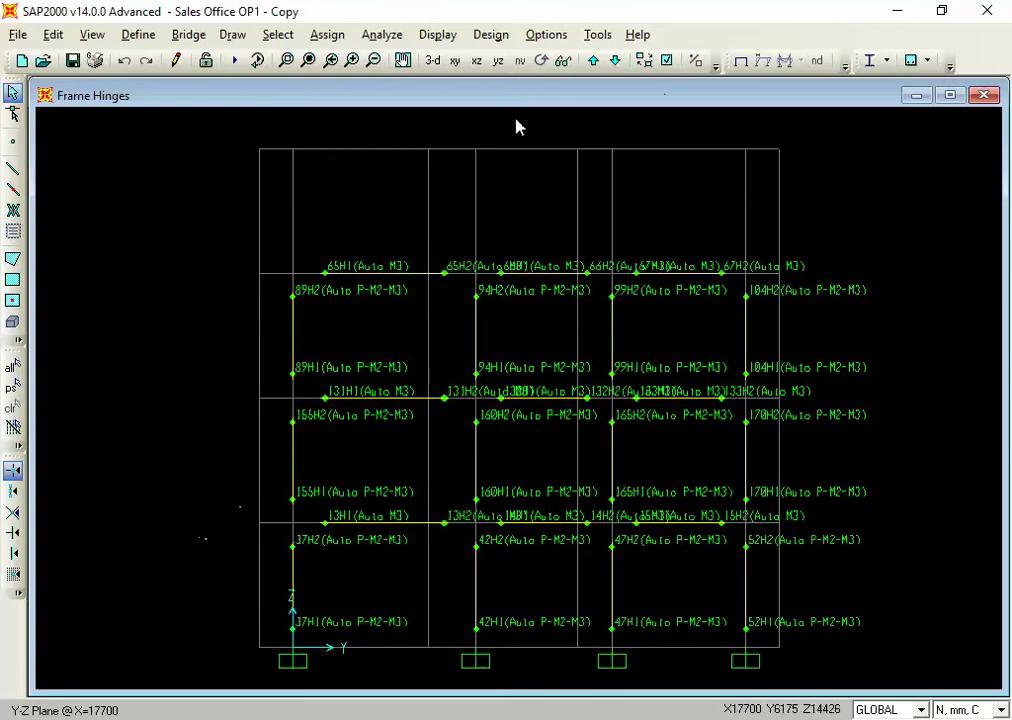
# Step: Review the defined frame hinge properties with the generated properties shown, and close the list without changes
pyautogui.click(232, 34)
pyautogui.moveTo(163, 46)
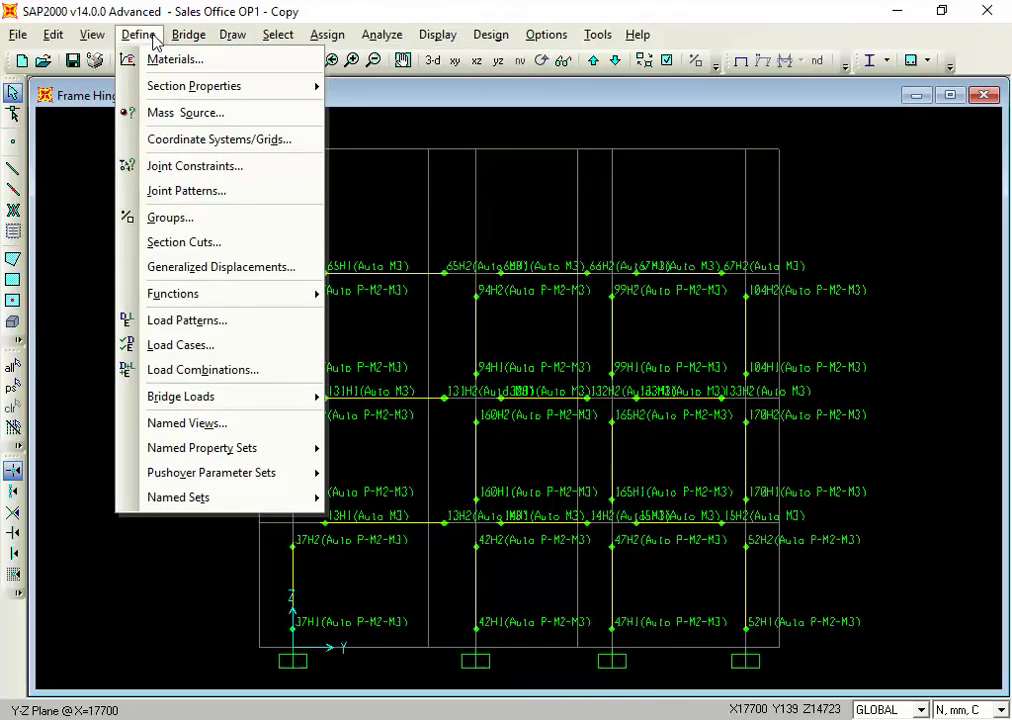
pyautogui.moveTo(158, 86)
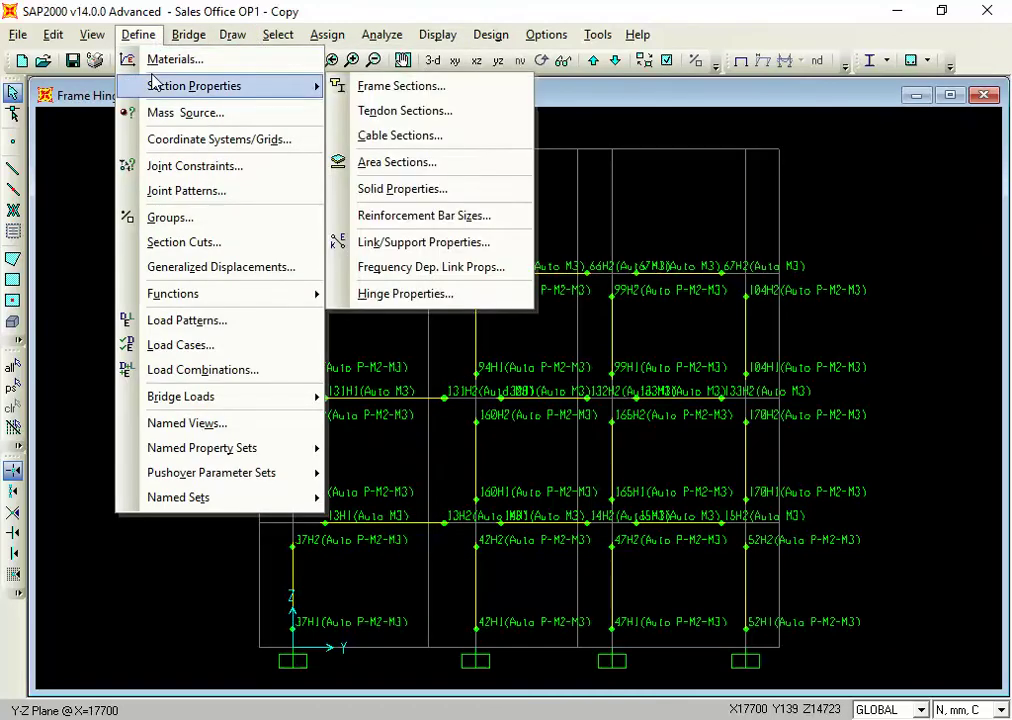
pyautogui.click(414, 298)
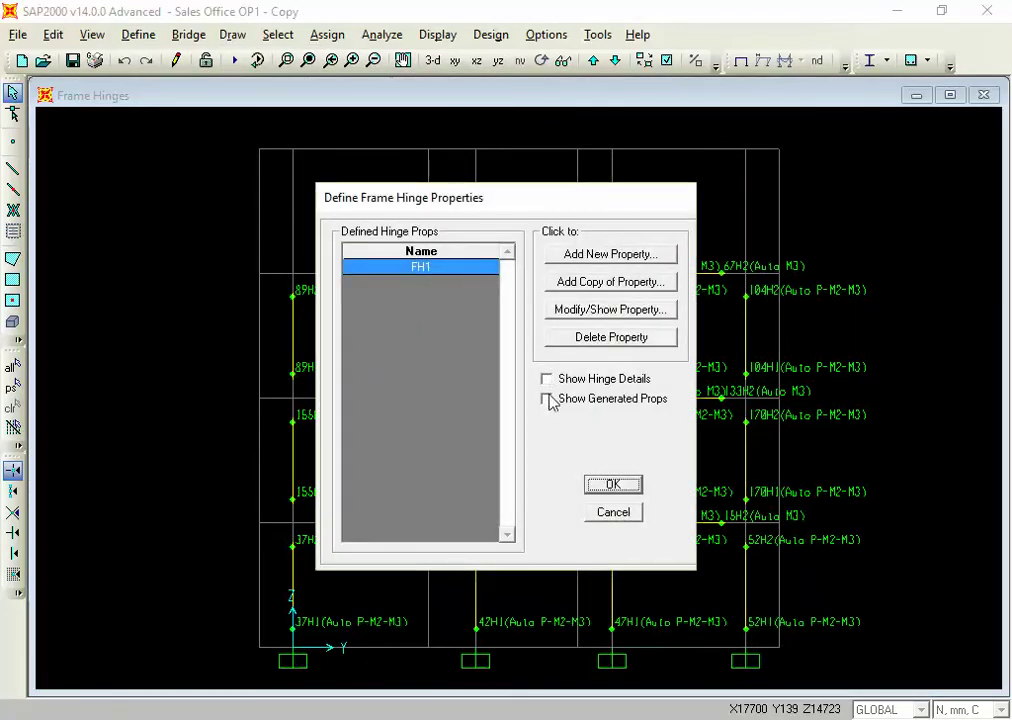
pyautogui.click(547, 399)
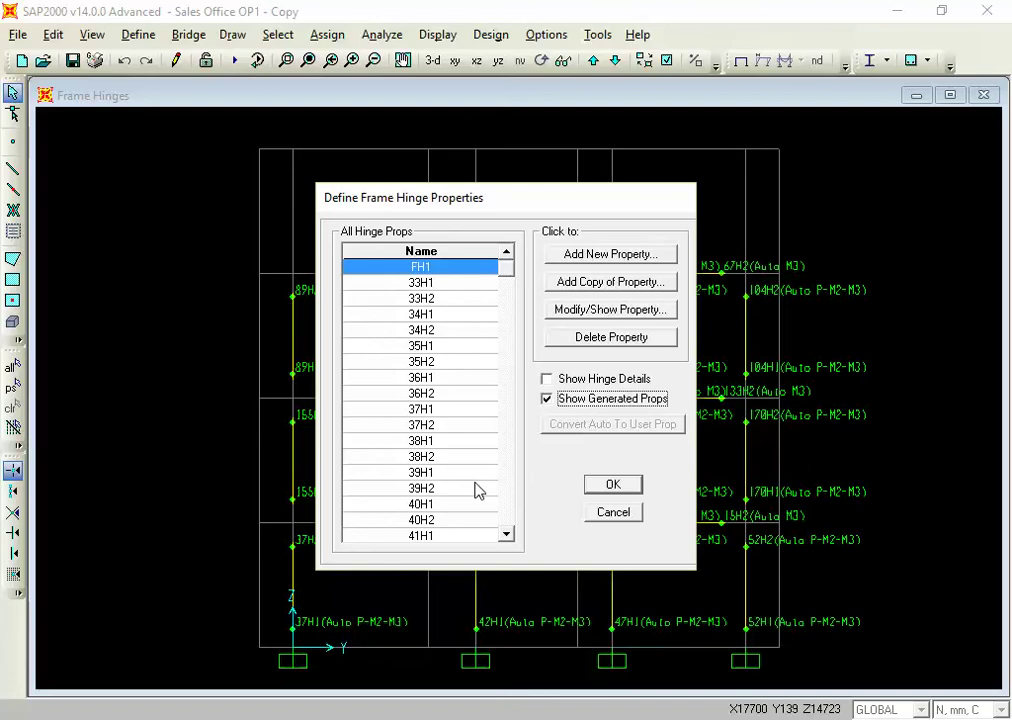
pyautogui.click(547, 399)
pyautogui.click(615, 513)
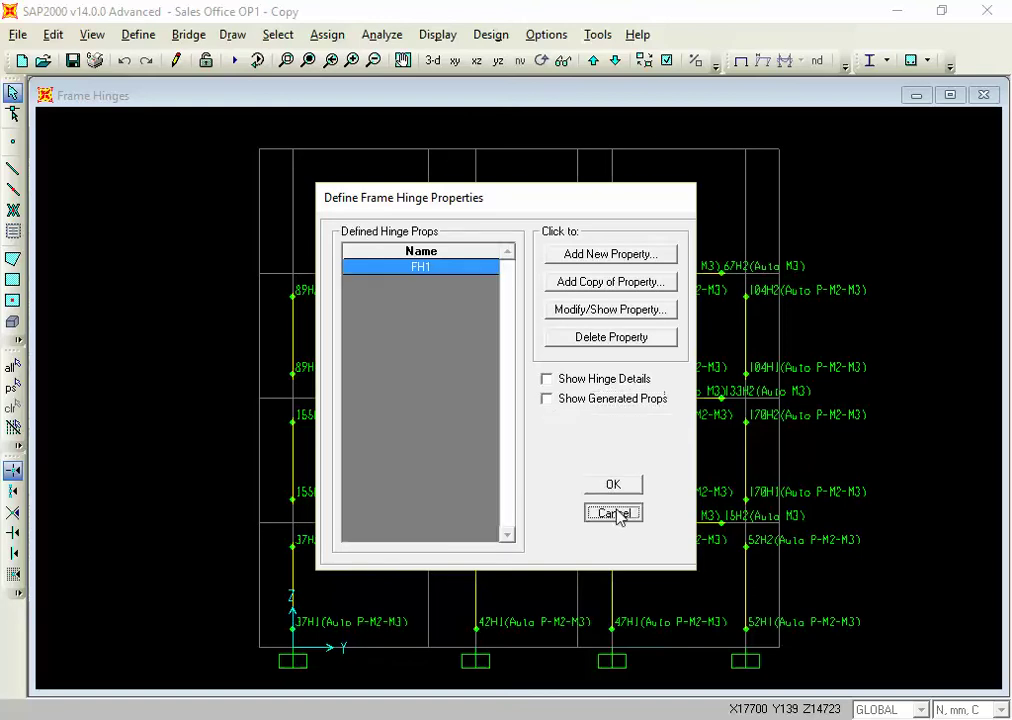
# Step: Switch to ETABS 2015 and list its frame/wall nonlinear hinge properties, including the generated ones
pyautogui.click(138, 34)
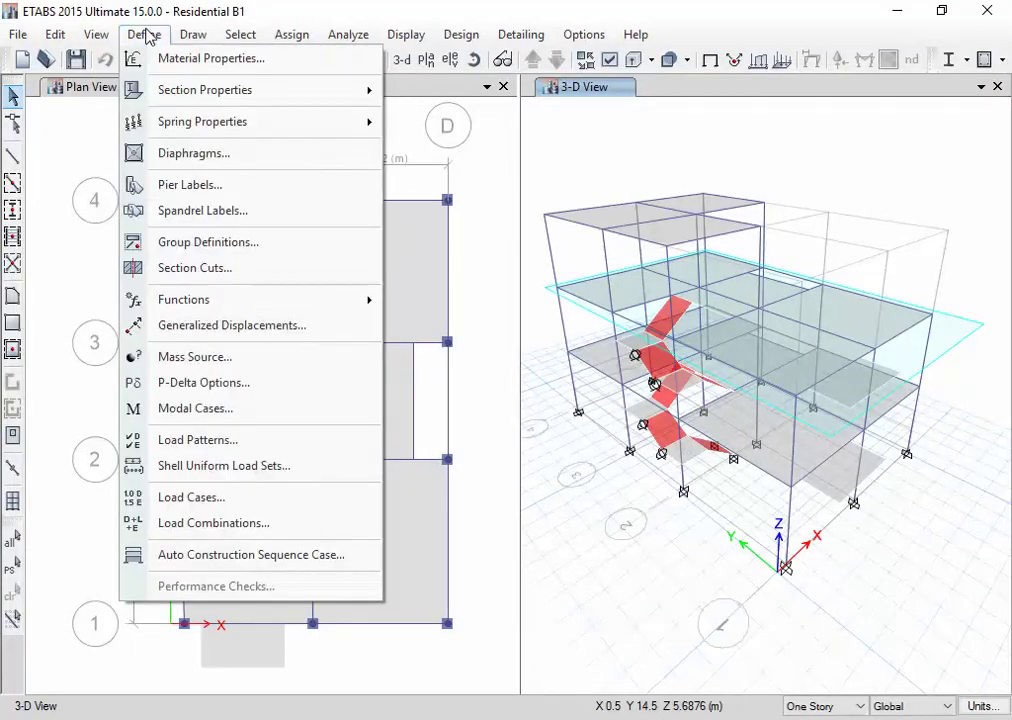
pyautogui.click(145, 35)
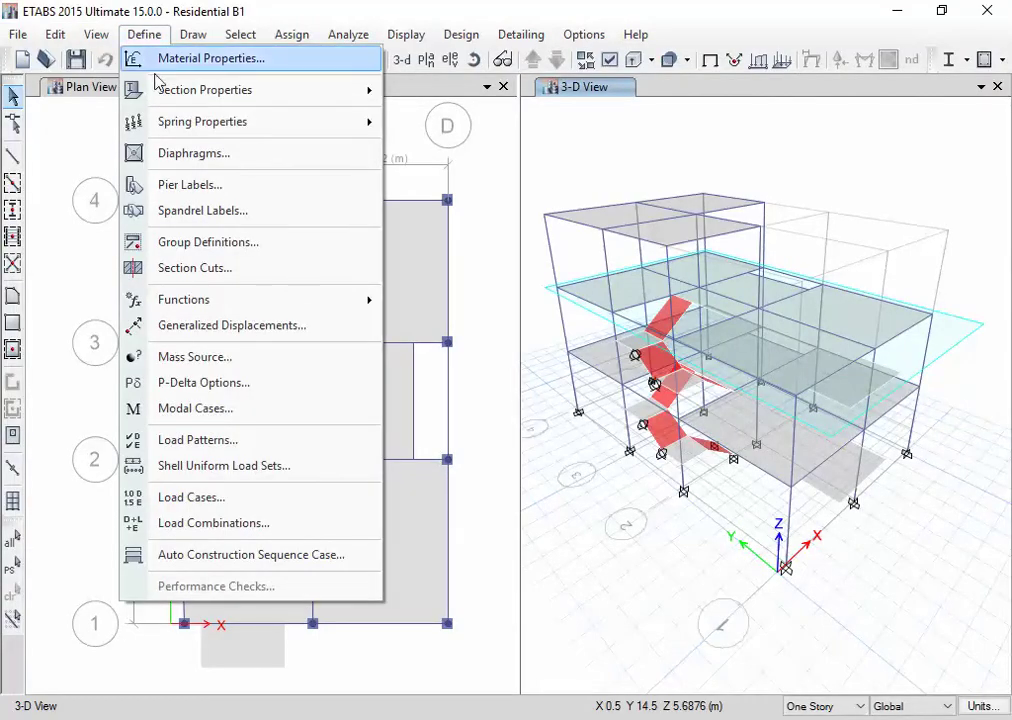
pyautogui.moveTo(163, 100)
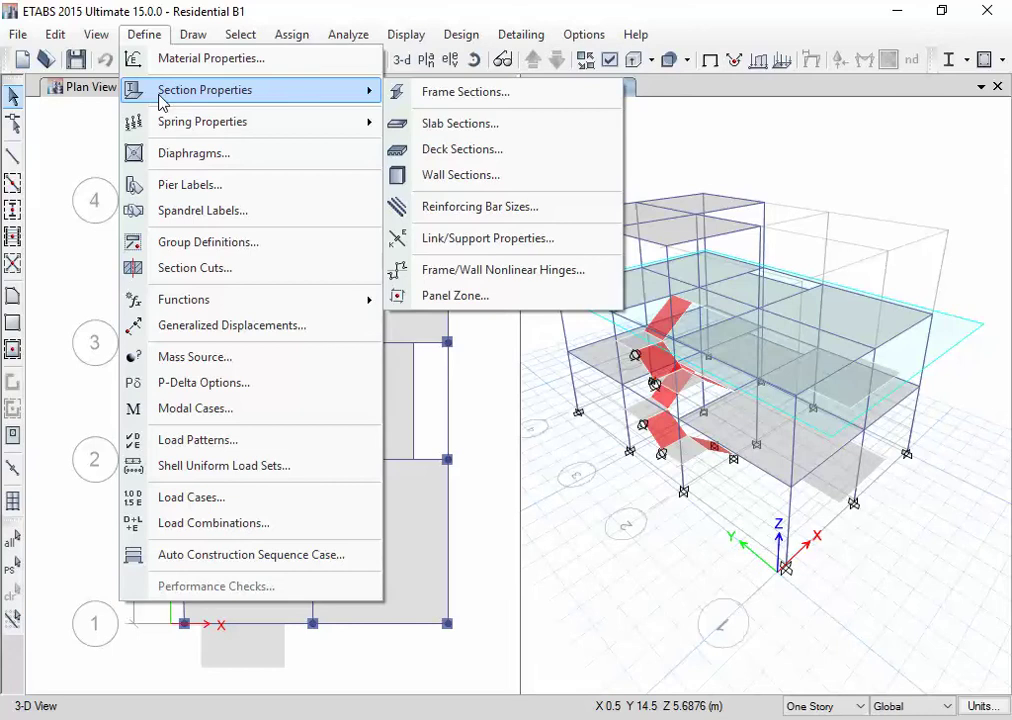
pyautogui.click(438, 285)
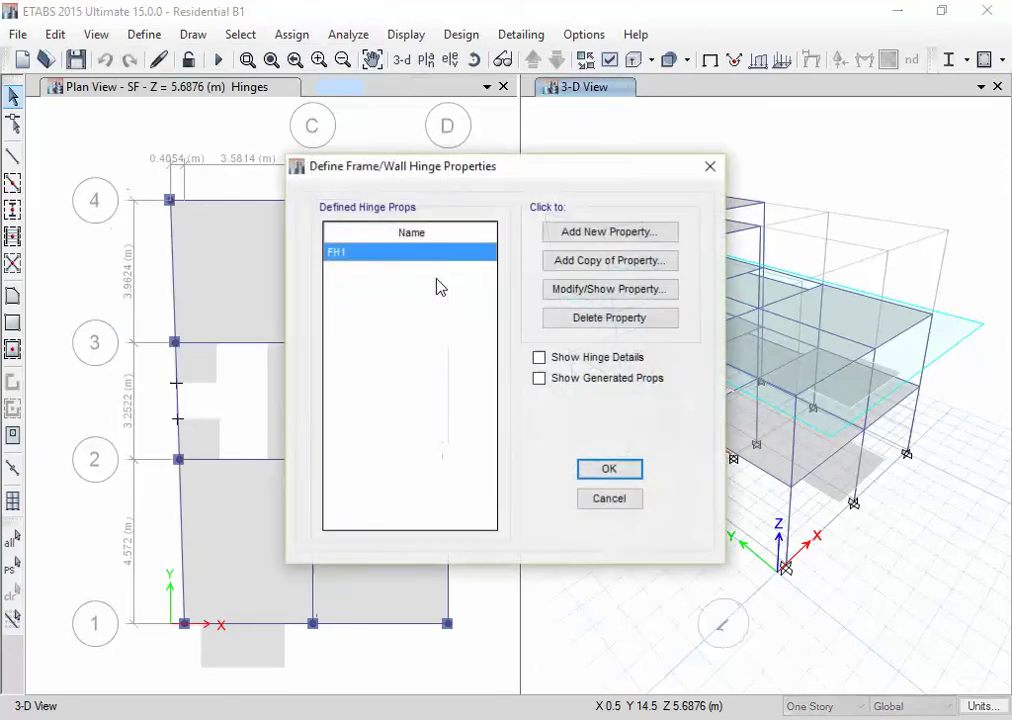
pyautogui.click(553, 383)
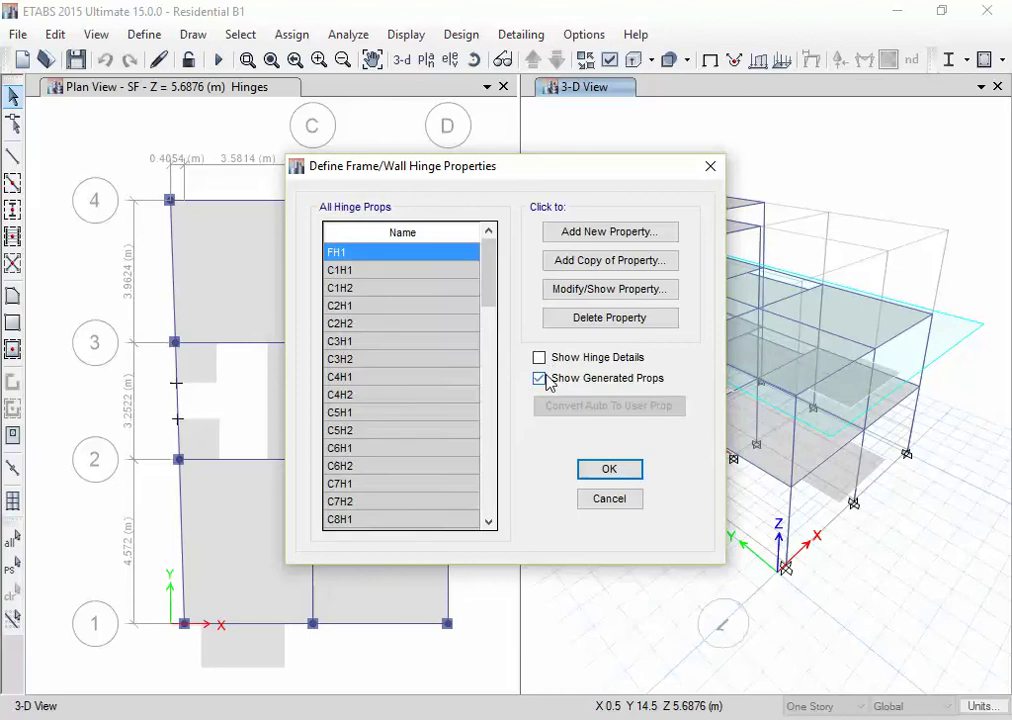
# Step: Inspect the property data of generated hinge C1H1, show the hinge details in the list, and close it without changes
pyautogui.click(380, 270)
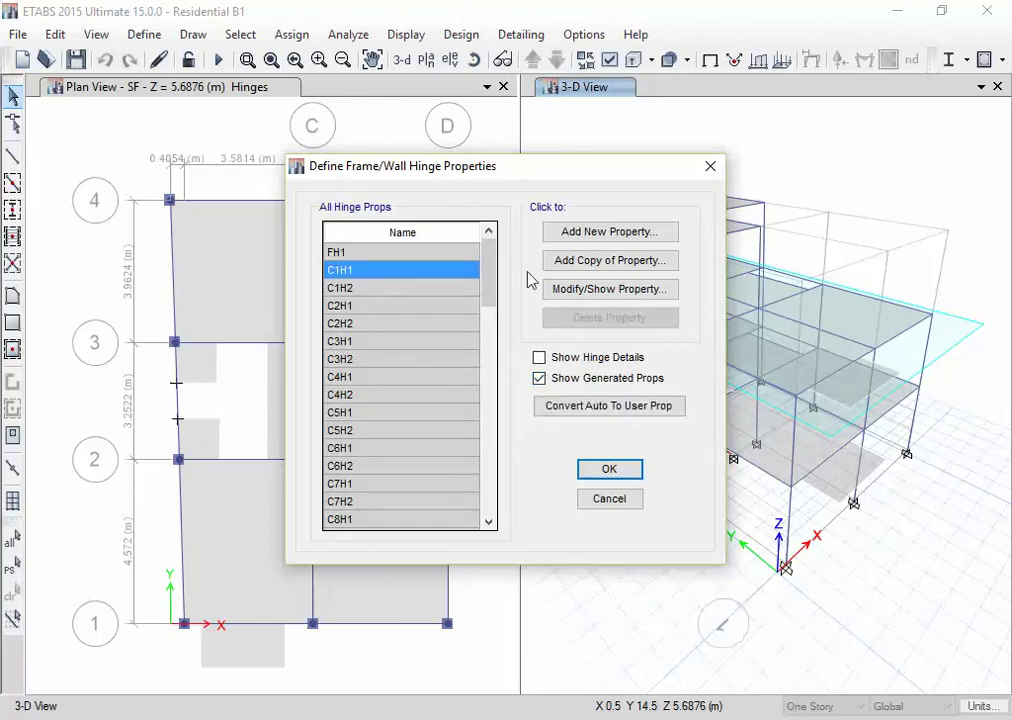
pyautogui.click(600, 289)
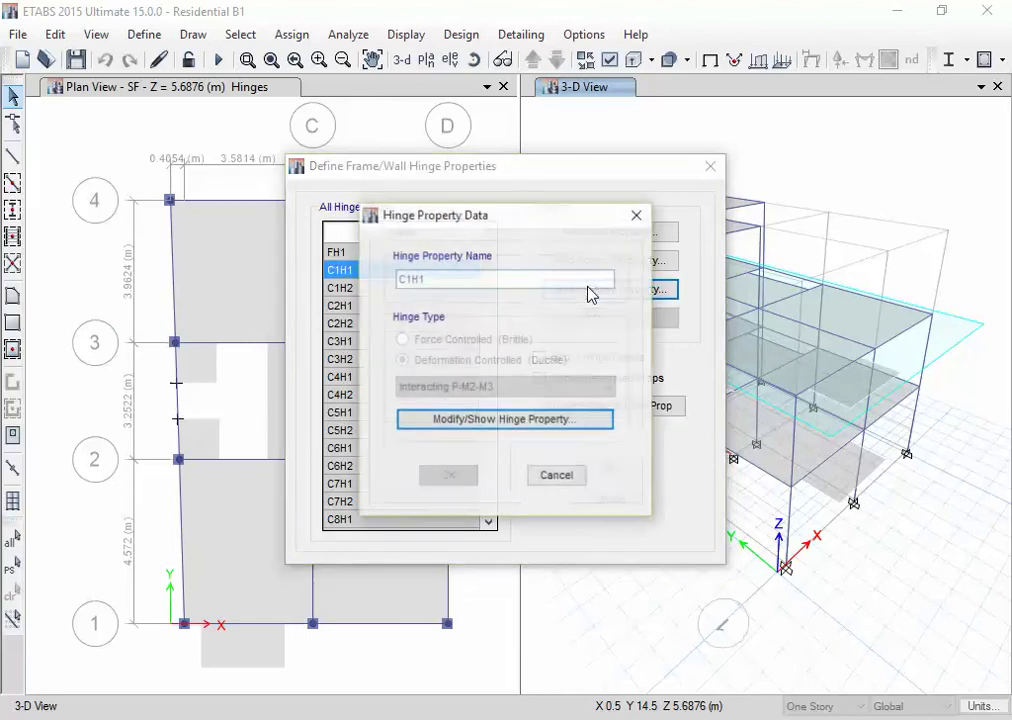
pyautogui.click(480, 420)
pyautogui.click(561, 619)
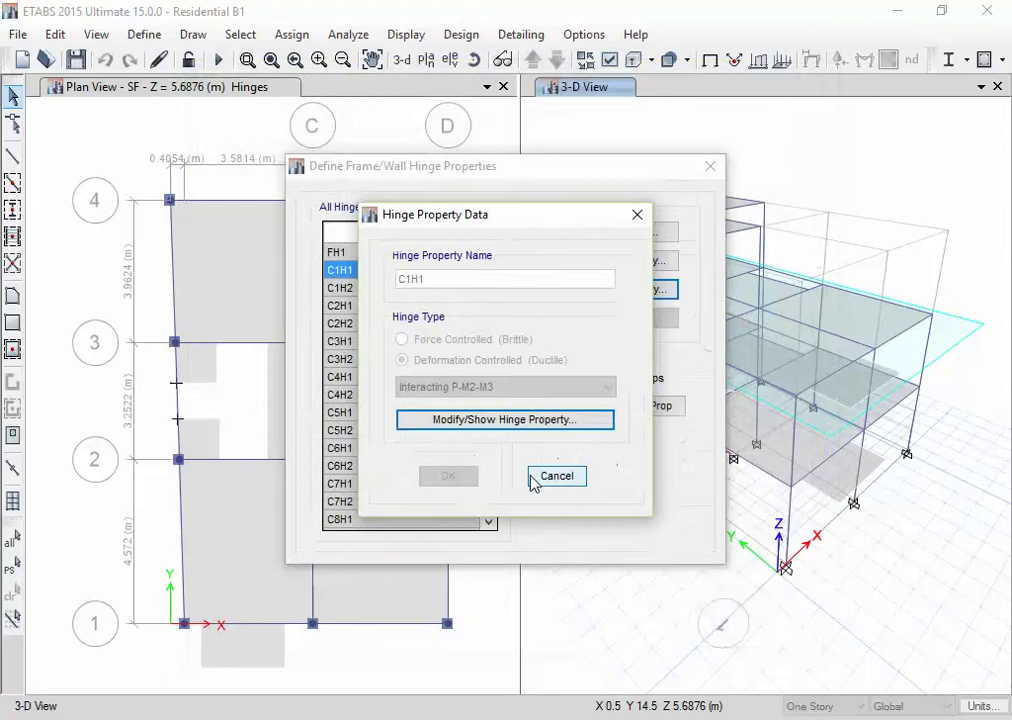
pyautogui.click(535, 479)
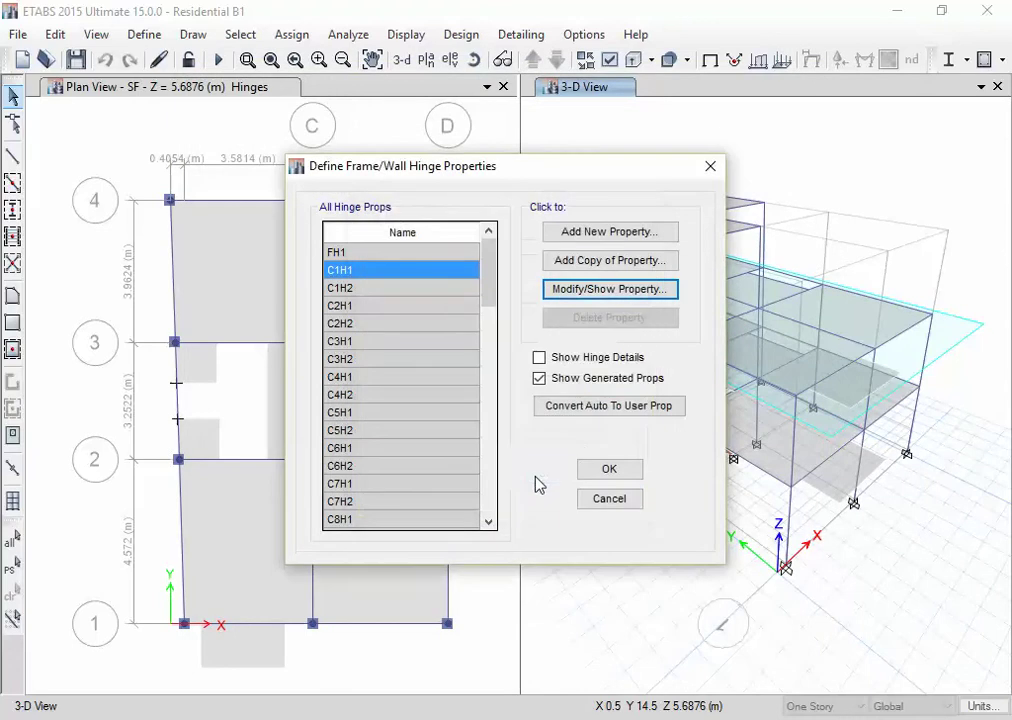
pyautogui.click(539, 357)
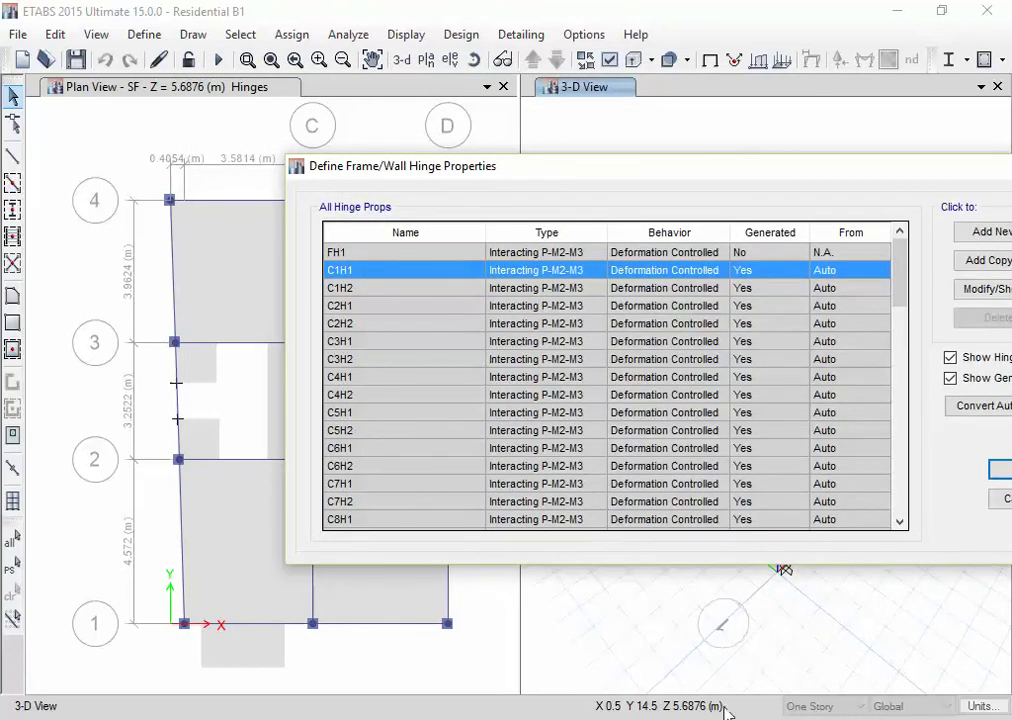
pyautogui.click(998, 497)
# Step: Switch to SAP2000 v14 and examine the full list of frame hinge properties with hinge details and generated properties shown
pyautogui.hotkey('alt', 'Tab')
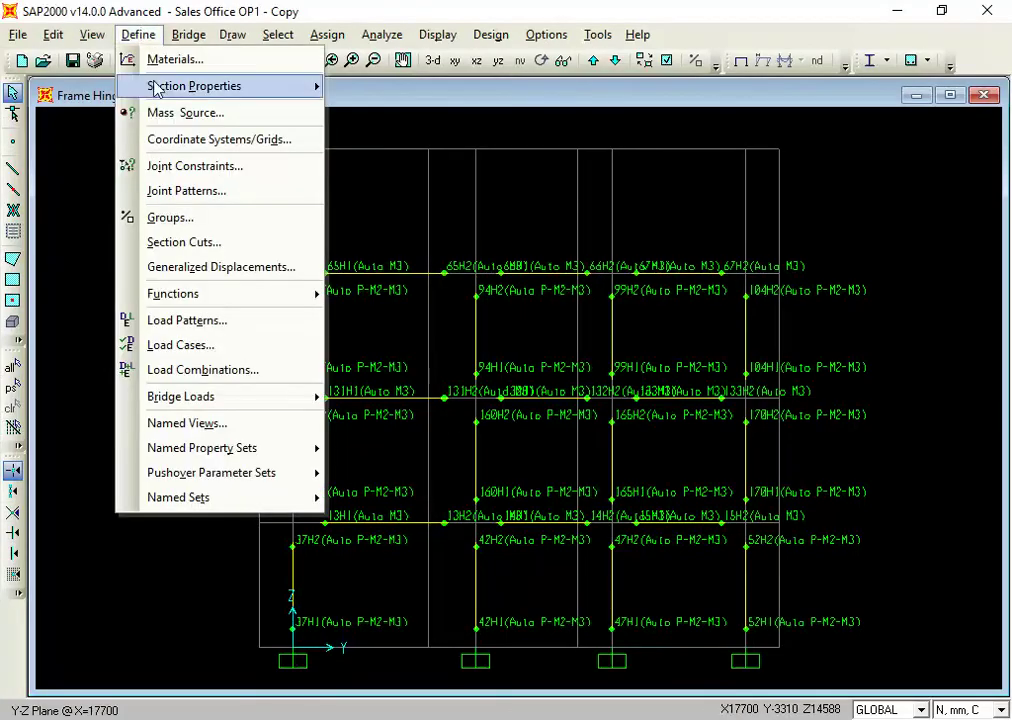
pyautogui.moveTo(172, 86)
pyautogui.click(397, 297)
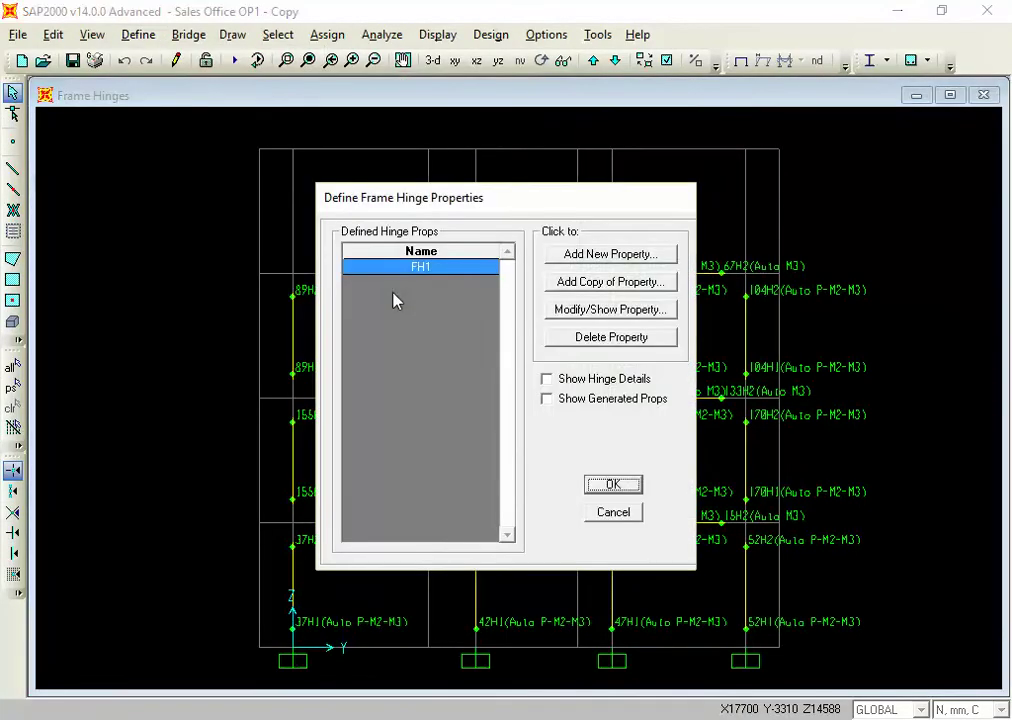
pyautogui.click(564, 384)
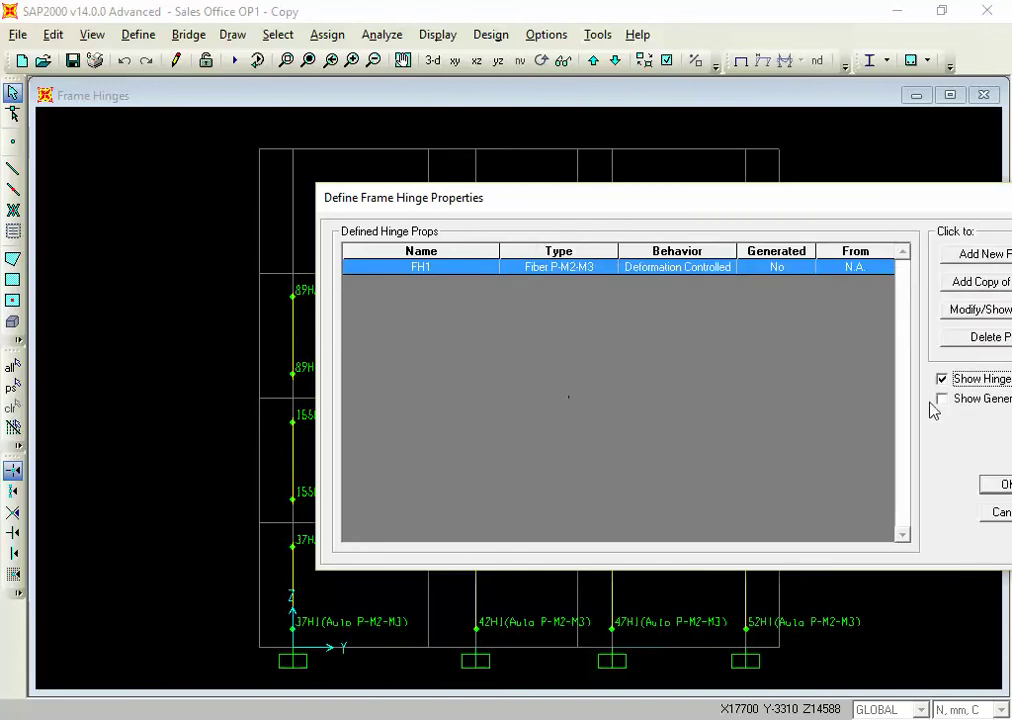
pyautogui.click(968, 399)
pyautogui.moveTo(829, 207); pyautogui.dragTo(582, 161)
pyautogui.moveTo(656, 233); pyautogui.dragTo(653, 497)
pyautogui.click(650, 372)
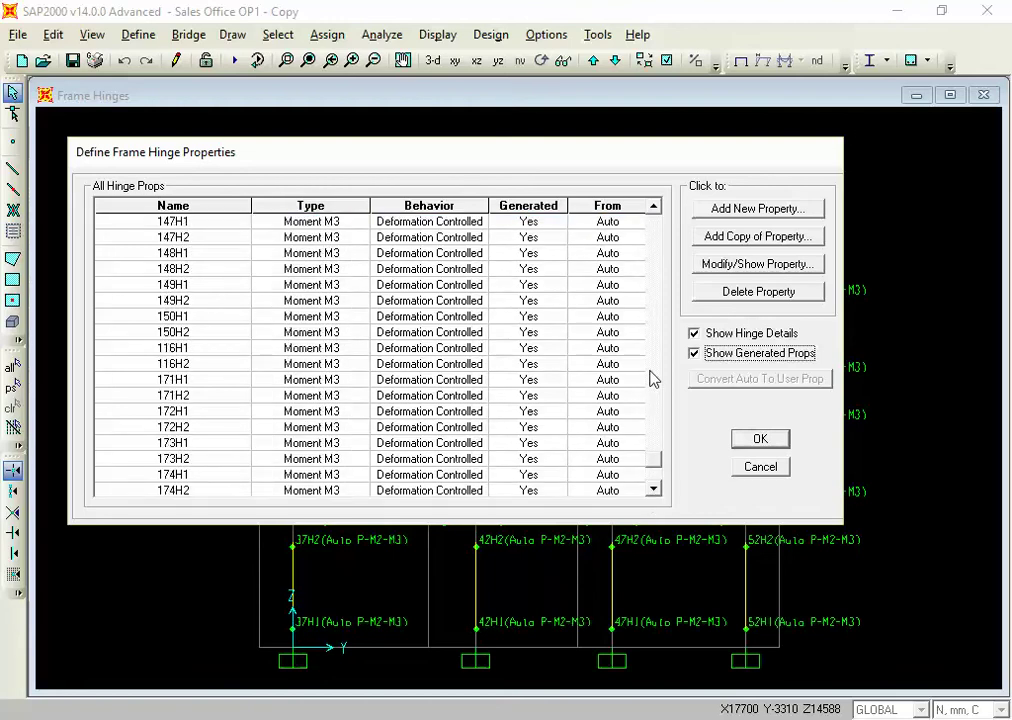
pyautogui.click(653, 478)
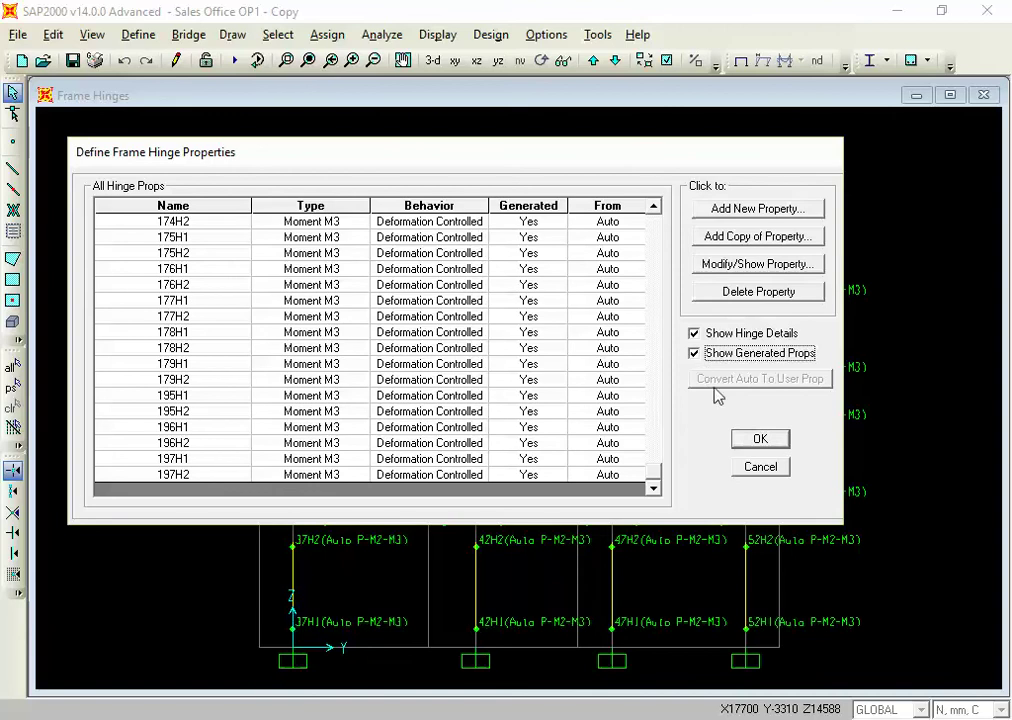
pyautogui.click(764, 468)
# Step: Reopen the frame hinge properties and compare the list with hinge details and generated properties turned off and on again
pyautogui.click(138, 34)
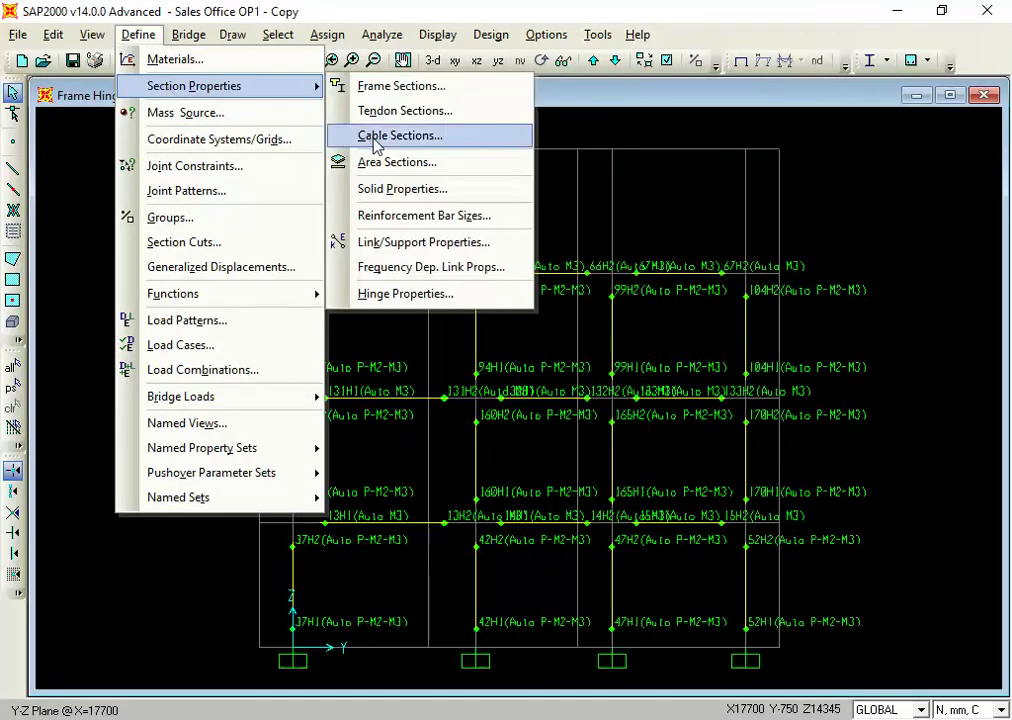
pyautogui.click(388, 293)
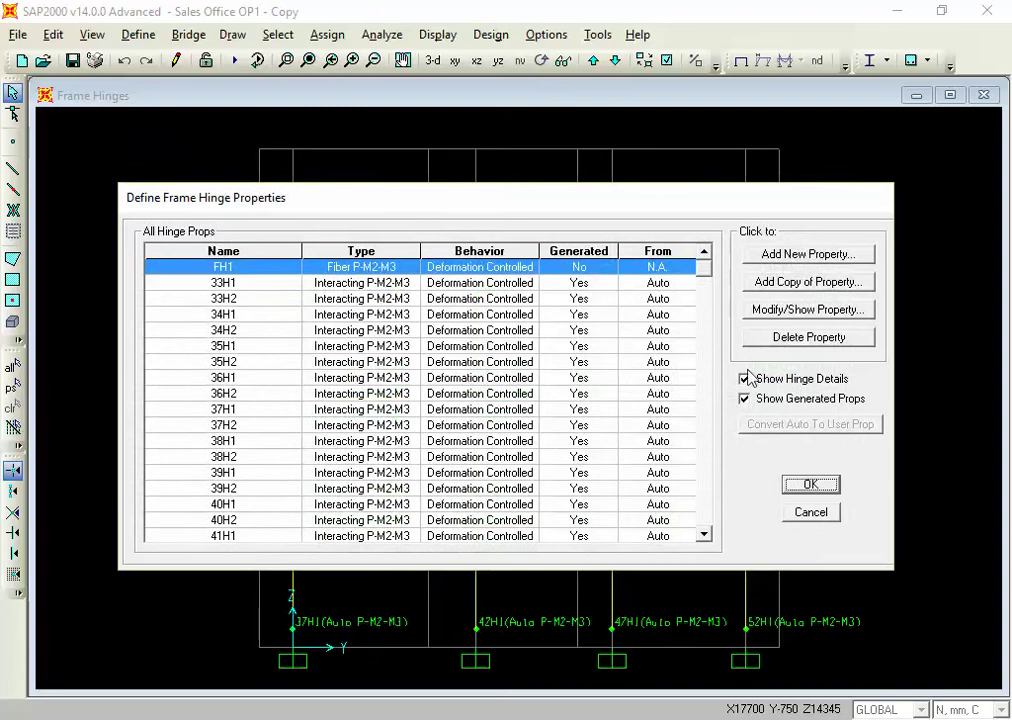
pyautogui.click(771, 381)
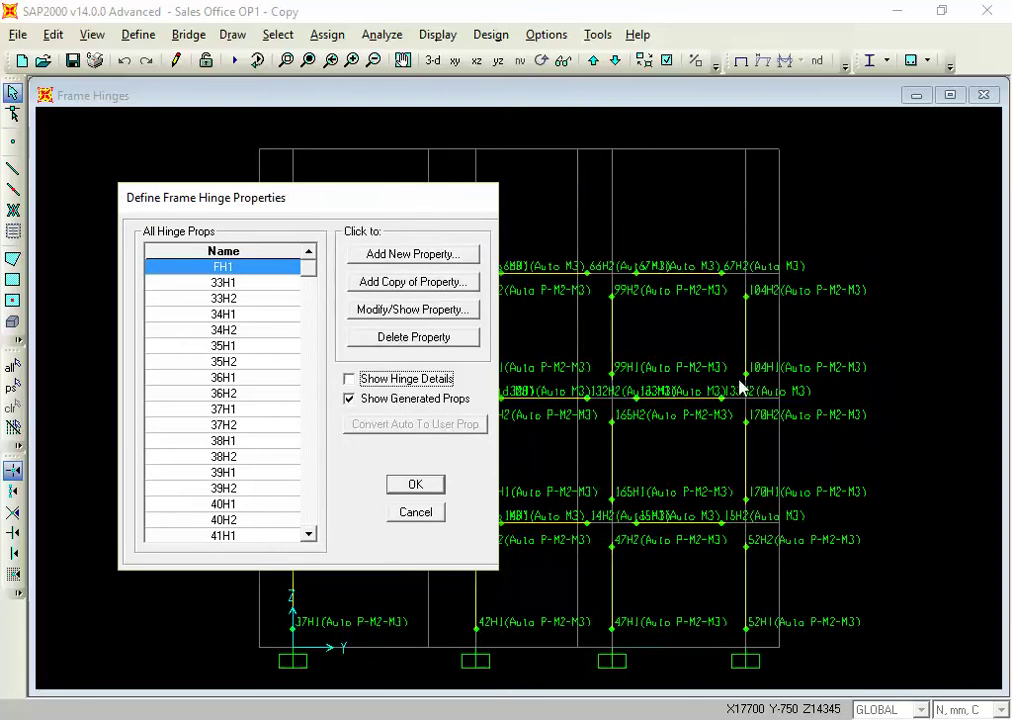
pyautogui.click(429, 381)
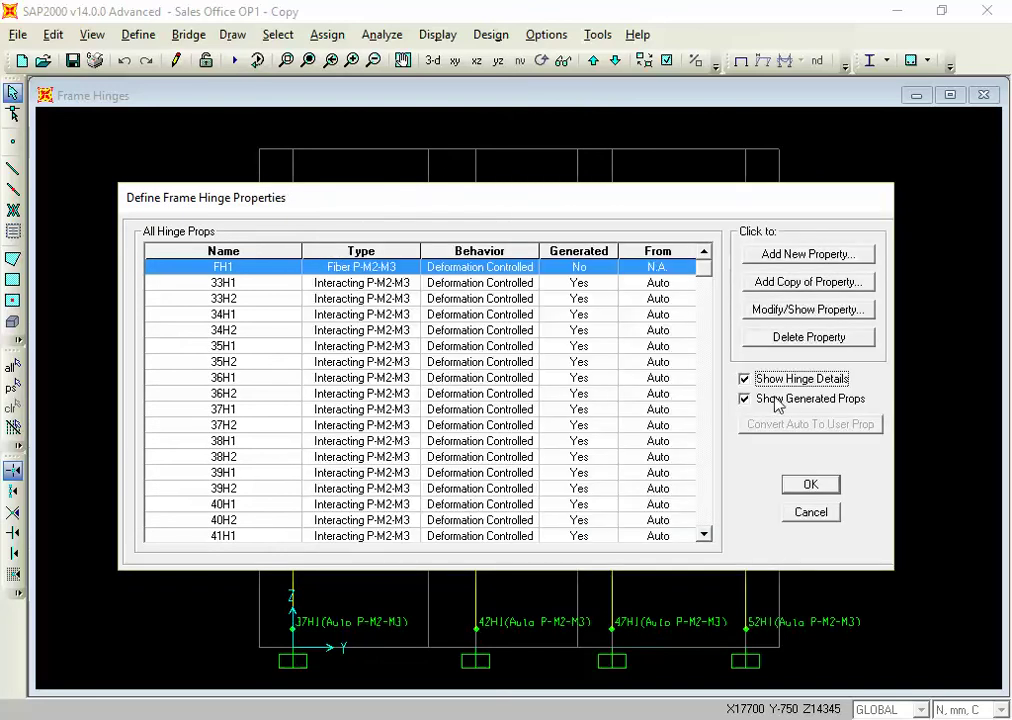
pyautogui.click(760, 400)
pyautogui.click(759, 400)
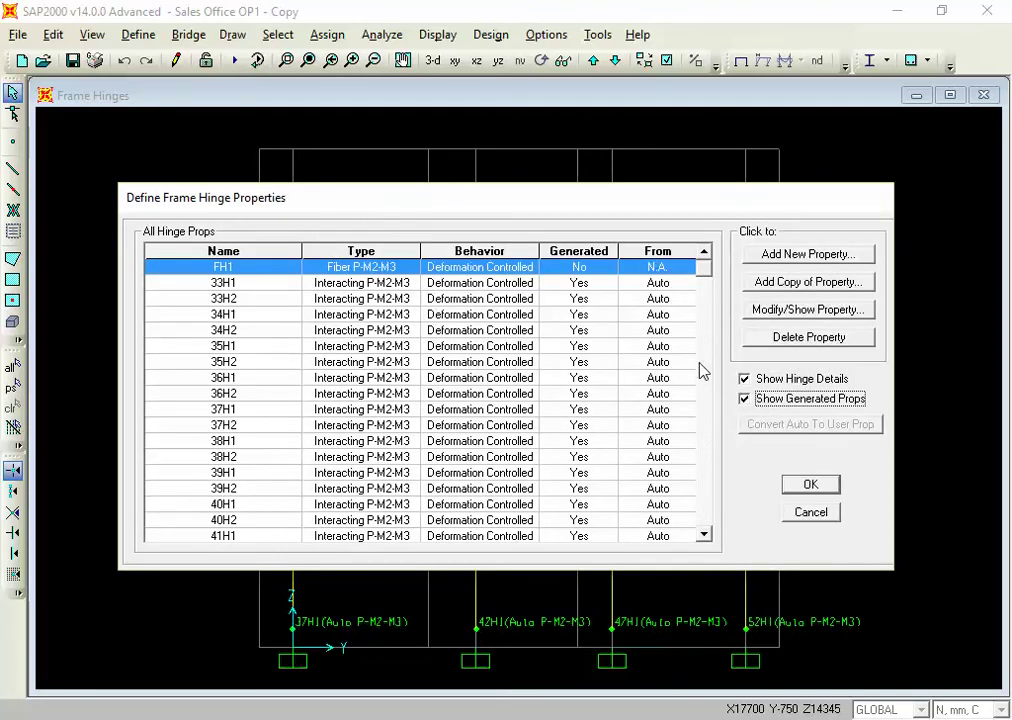
# Step: Inspect the Moment M3 property data of generated beam hinge 24H2, including its displacement control parameters, and close it without changes
pyautogui.moveTo(700, 365); pyautogui.dragTo(702, 371)
pyautogui.scroll(-15, 702, 404)
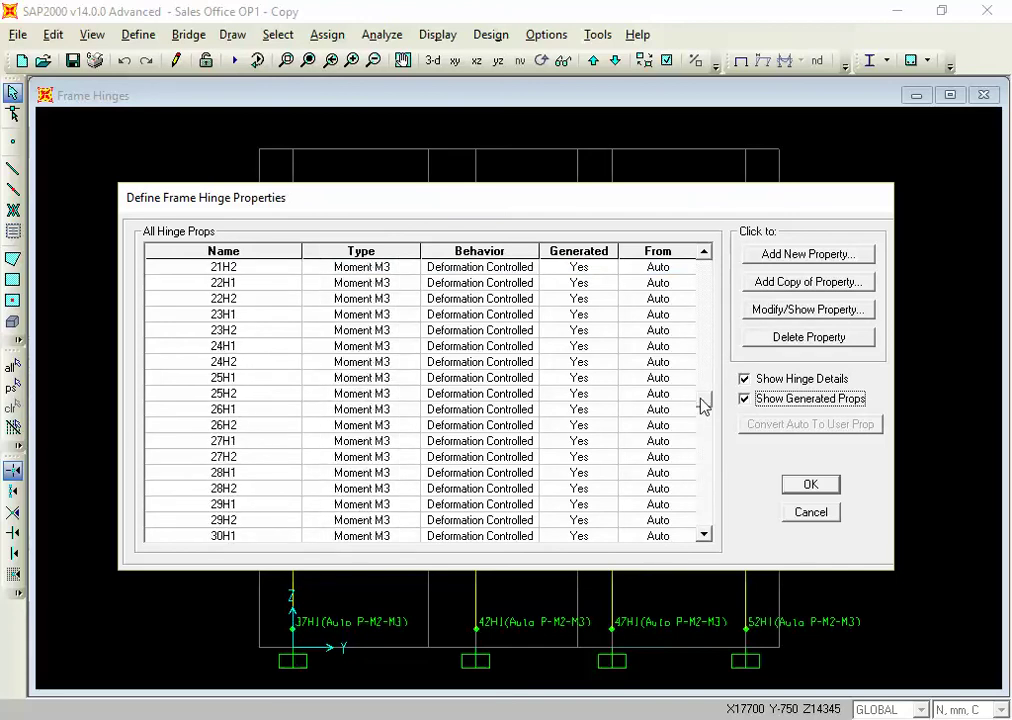
pyautogui.click(456, 362)
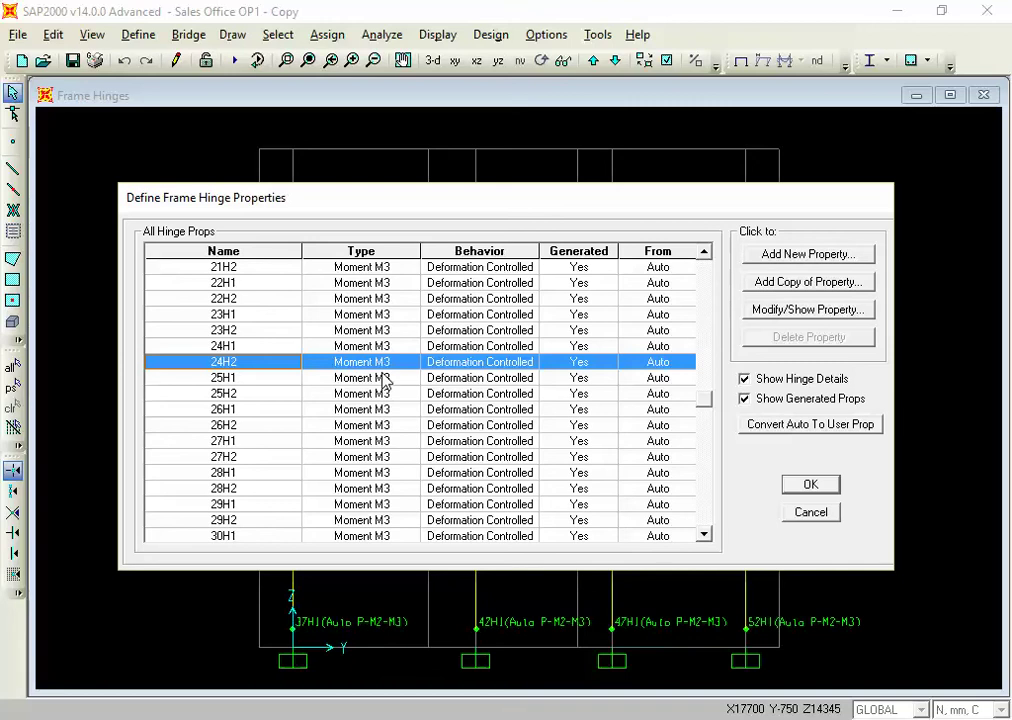
pyautogui.click(790, 310)
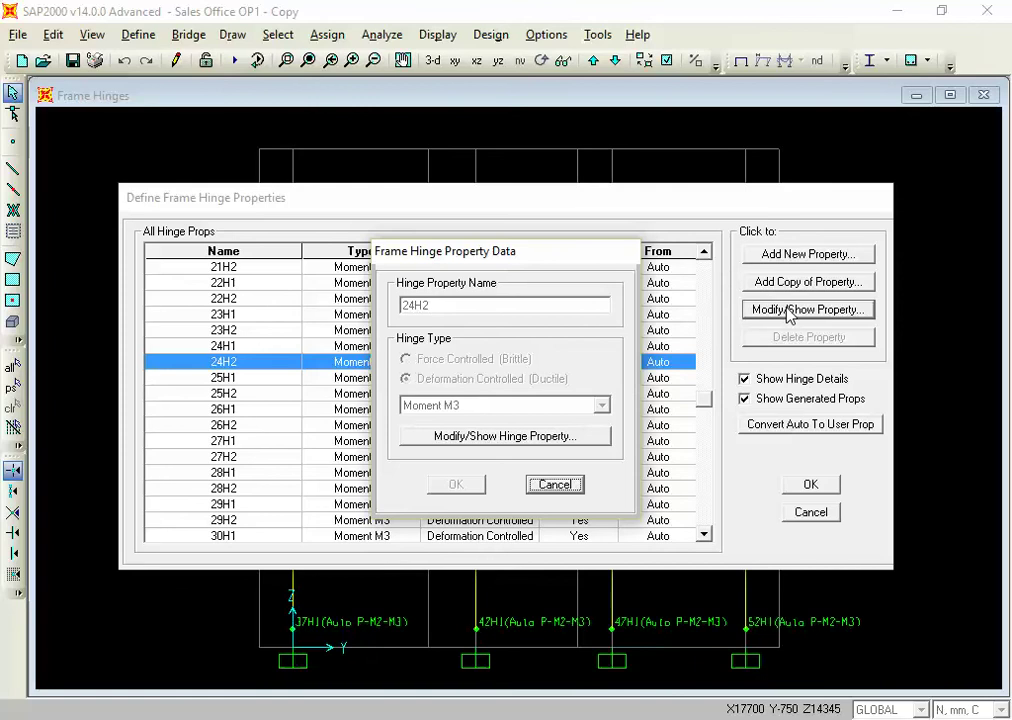
pyautogui.click(567, 487)
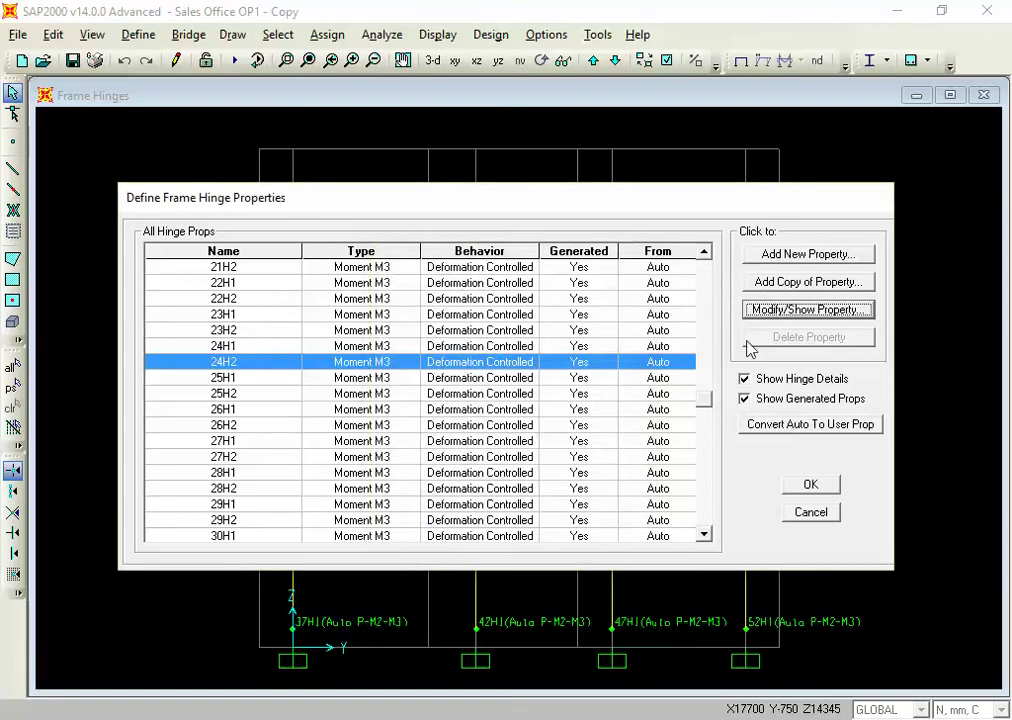
pyautogui.click(759, 311)
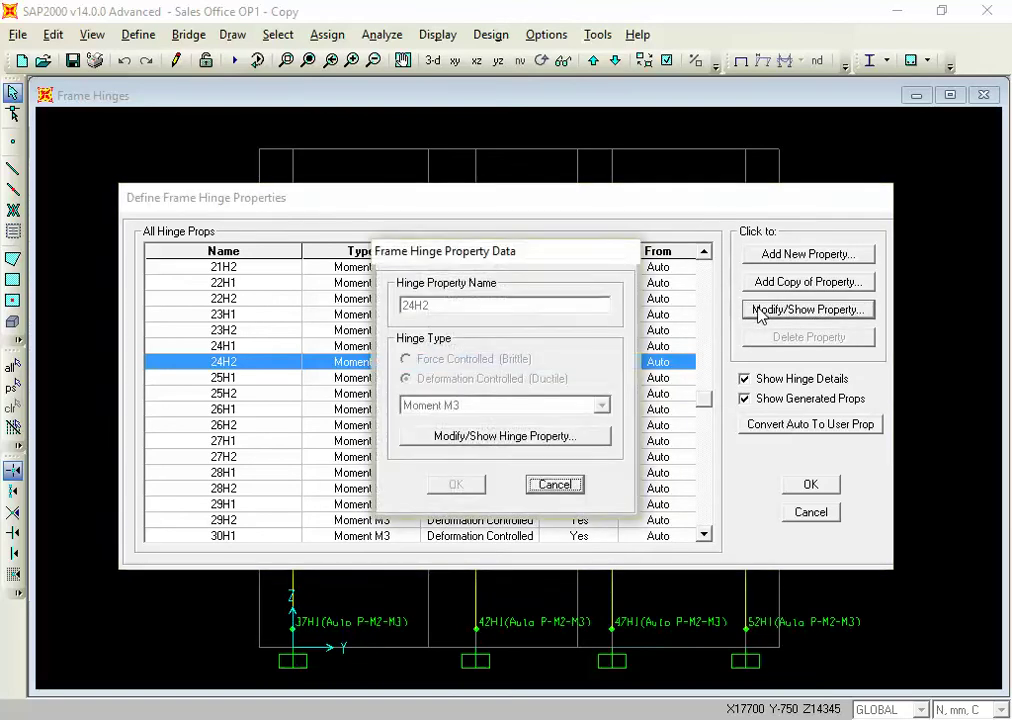
pyautogui.click(463, 446)
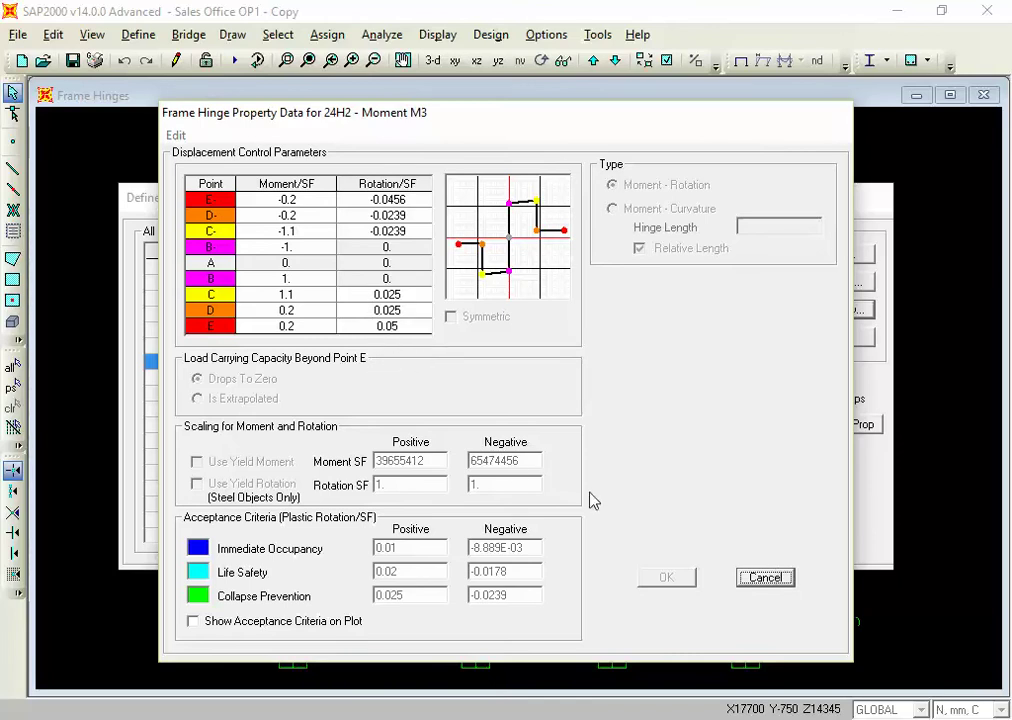
pyautogui.click(749, 579)
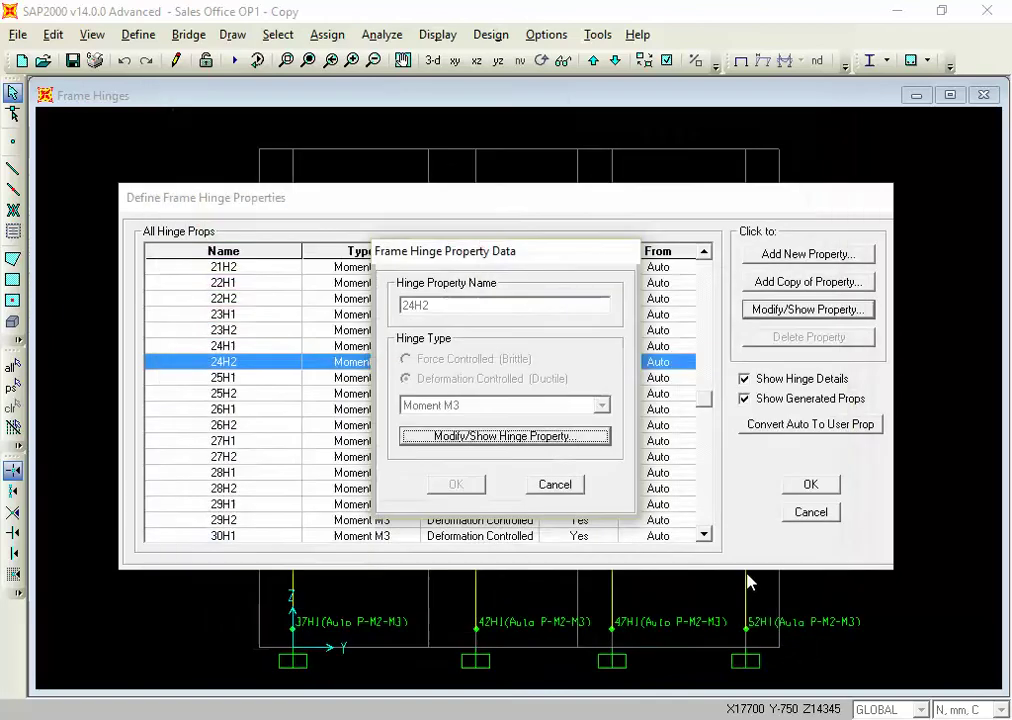
pyautogui.click(561, 488)
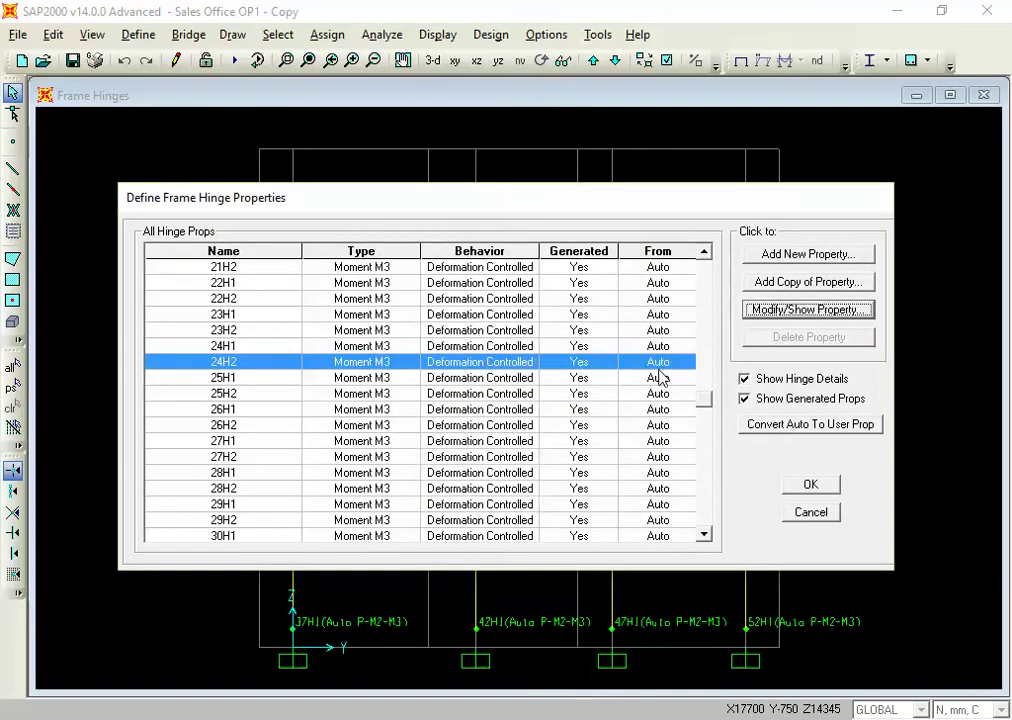
# Step: Reopen the detailed Moment M3 property data of generated hinge 24H2
pyautogui.click(653, 395)
pyautogui.click(653, 362)
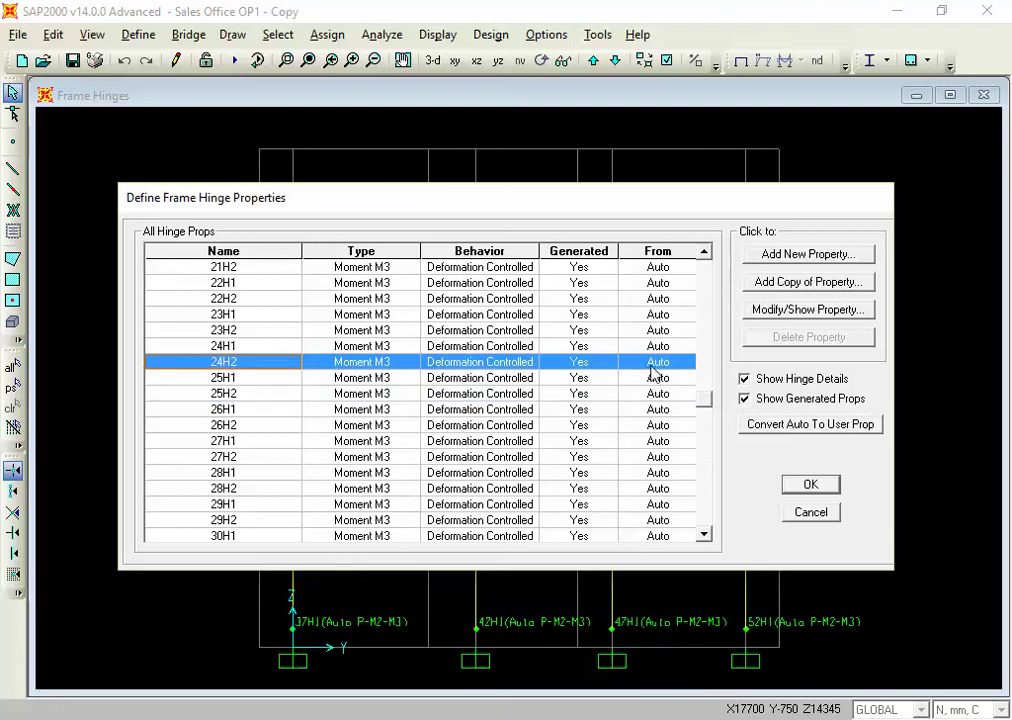
pyautogui.click(770, 312)
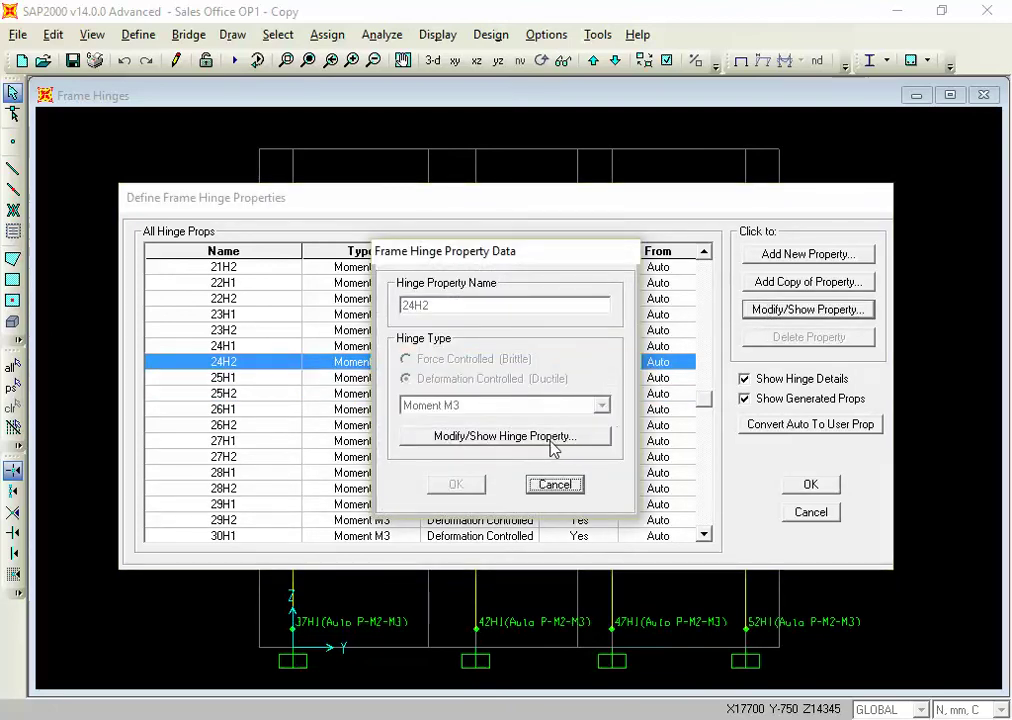
pyautogui.click(556, 436)
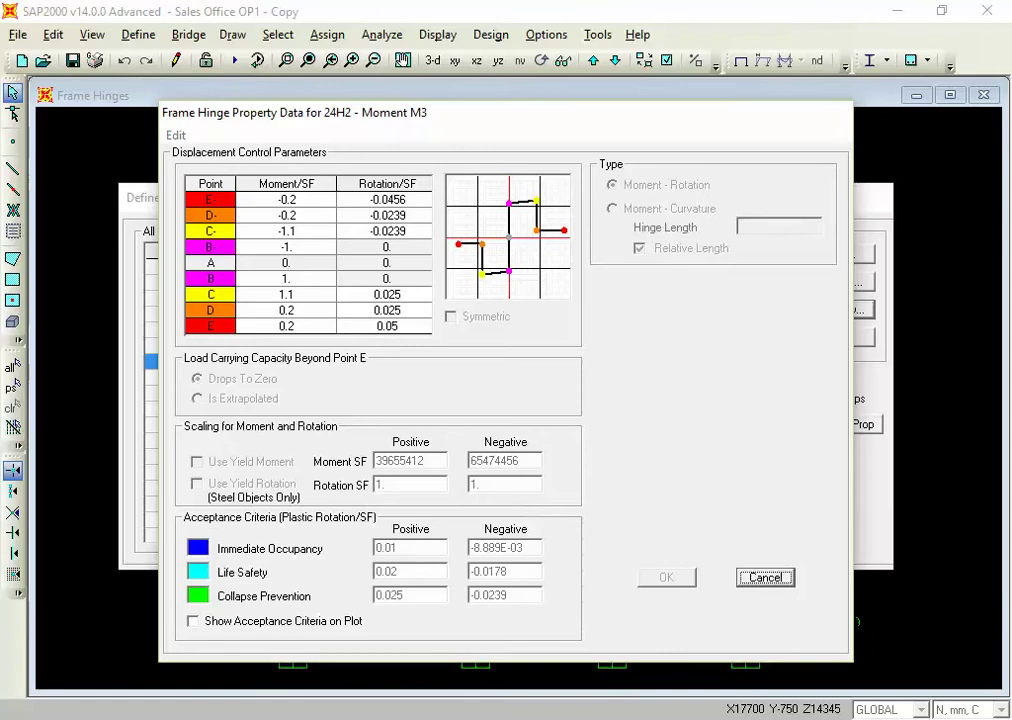
# Step: Switch to ATC-40.pdf and examine Table 11-3, the plastic hinge rotation acceptance criteria for reinforced concrete beams
pyautogui.moveTo(676, 698)
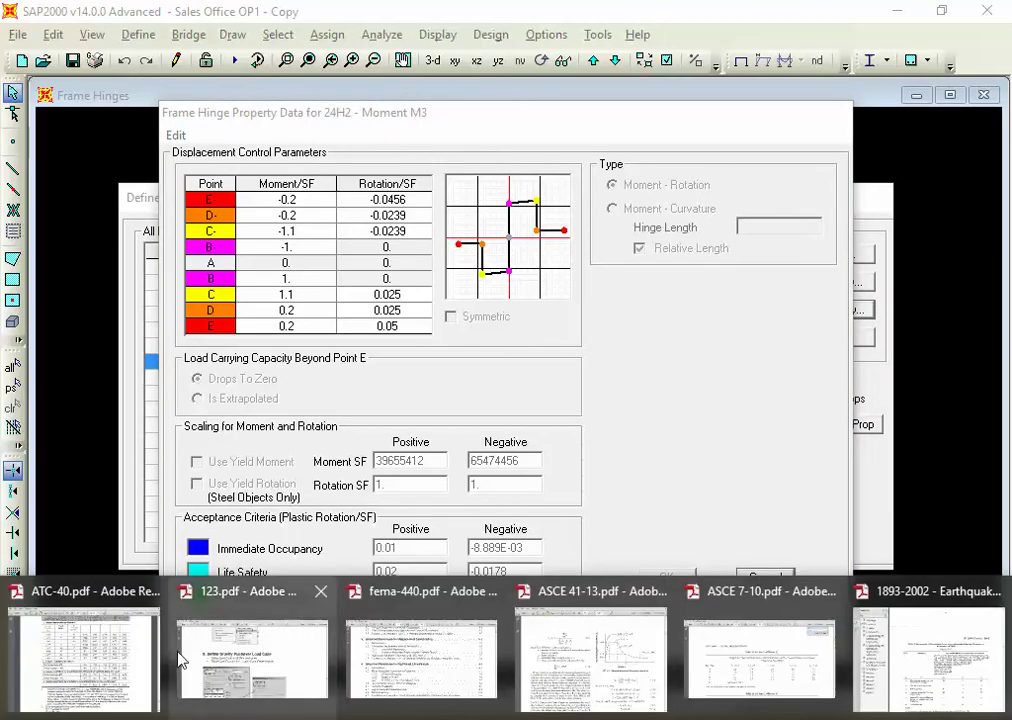
pyautogui.click(85, 660)
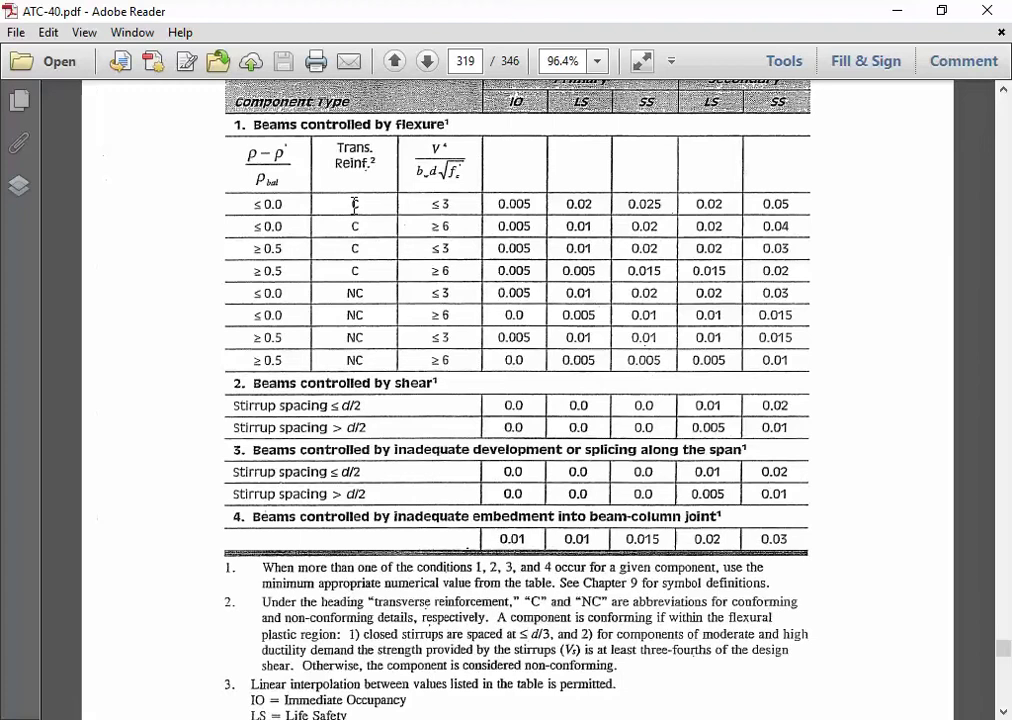
pyautogui.moveTo(255, 203); pyautogui.dragTo(445, 272)
pyautogui.click(722, 291)
pyautogui.click(1003, 90)
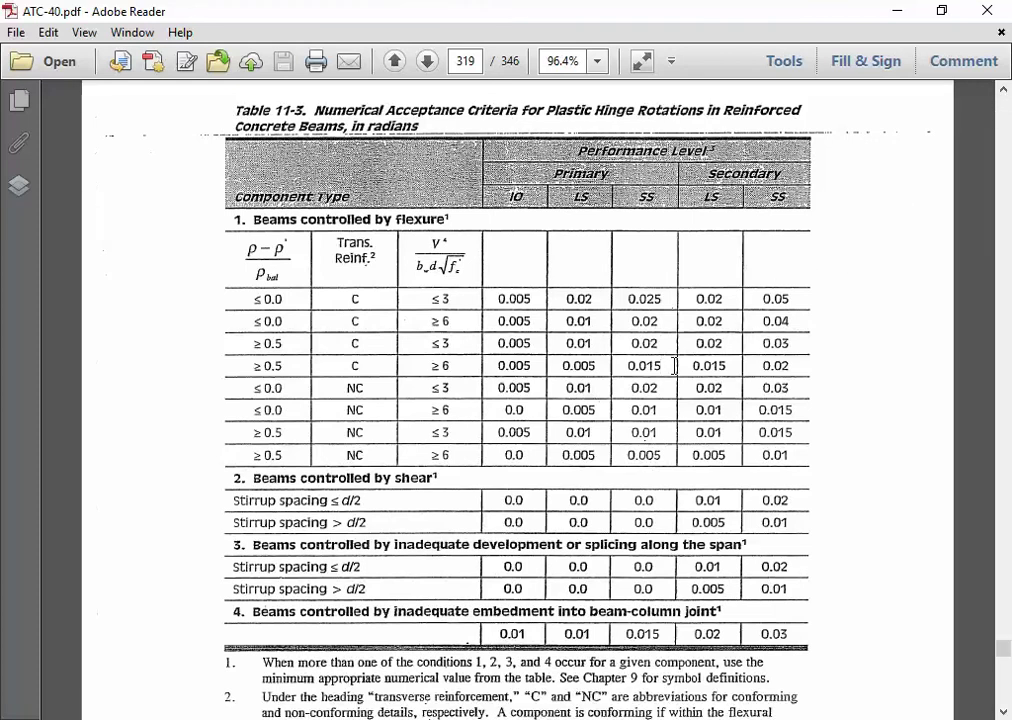
# Step: Compare hinge 24H2's acceptance criteria in SAP2000 with ATC-40.pdf, highlighting the primary IO, LS and SS values in Table 11-3's first row
pyautogui.hotkey('alt', 'Tab')
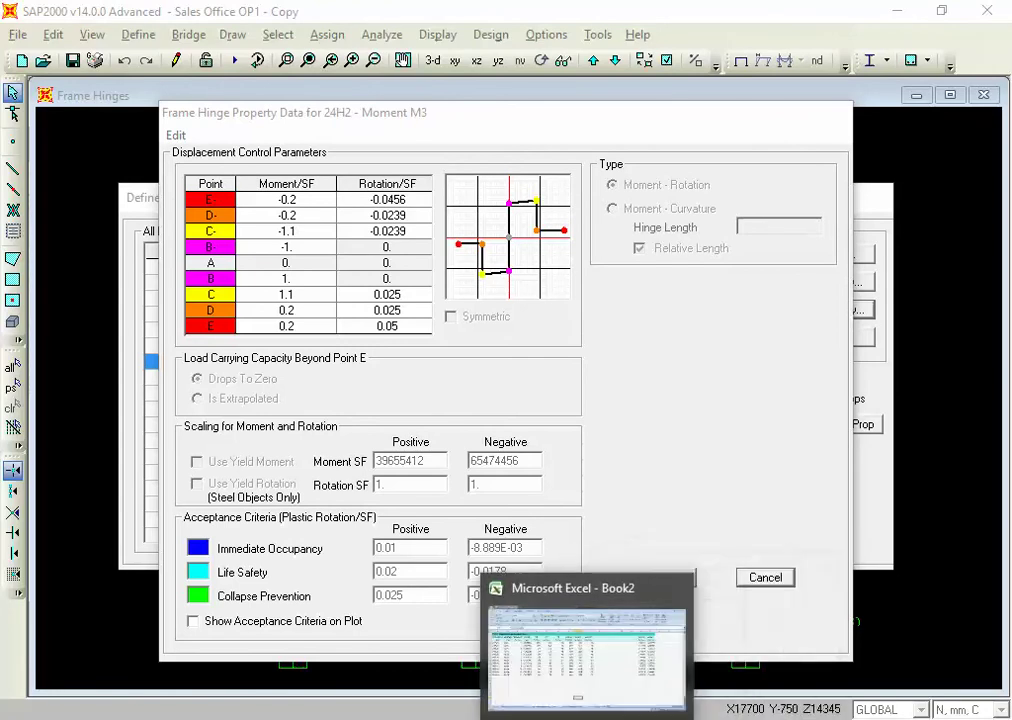
pyautogui.moveTo(510, 718)
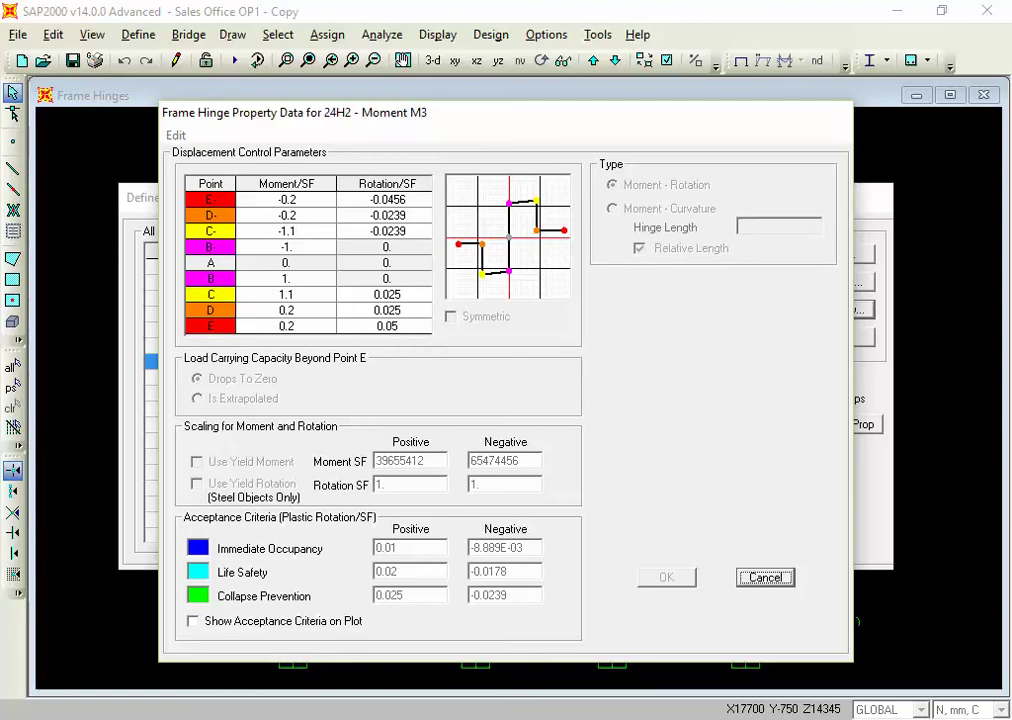
pyautogui.moveTo(434, 709)
pyautogui.click(115, 700)
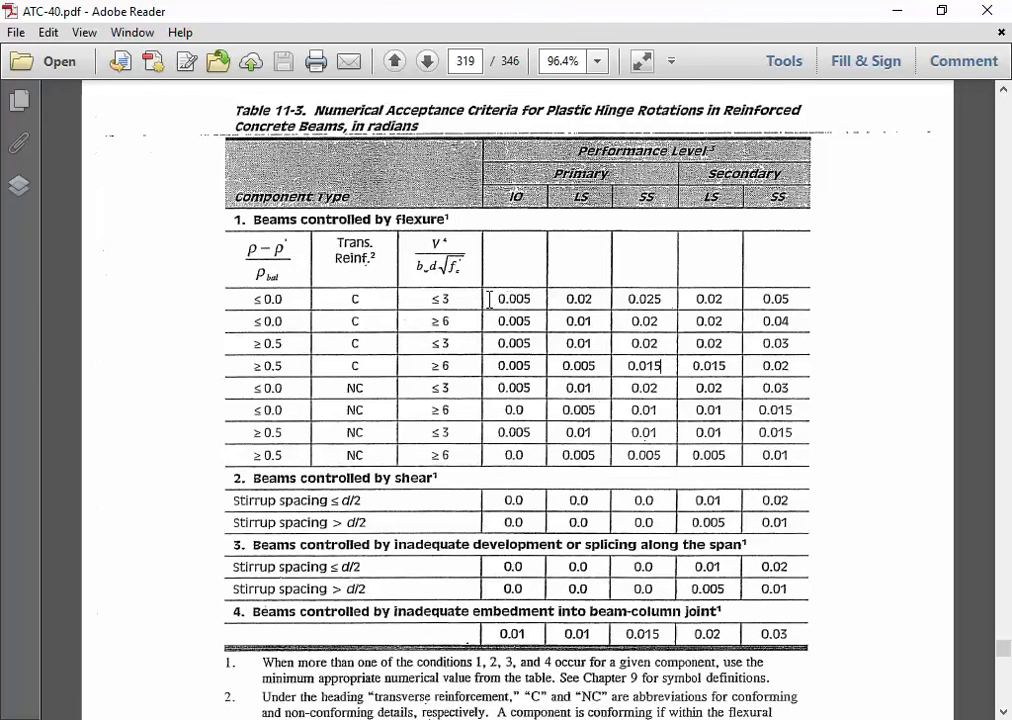
pyautogui.moveTo(492, 298); pyautogui.dragTo(638, 318)
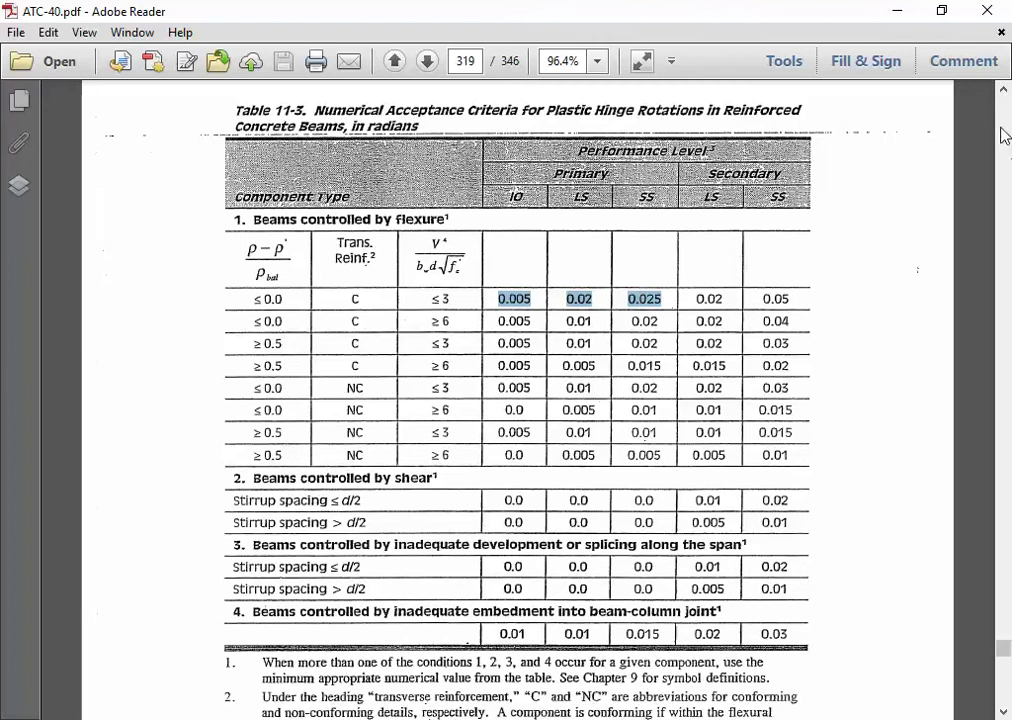
# Step: Look at the concrete column acceptance criteria on page 320 of ATC-40.pdf and return to the beam table on page 319
pyautogui.scroll(1, 1005, 100)
pyautogui.click(1004, 96)
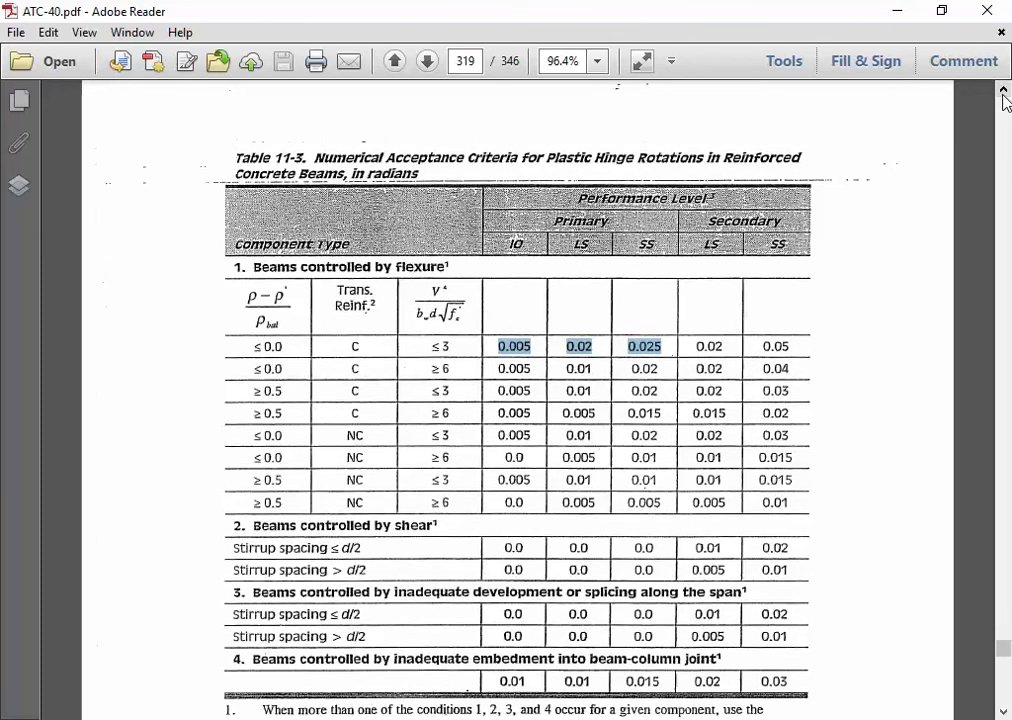
pyautogui.click(1008, 700)
pyautogui.click(1008, 700)
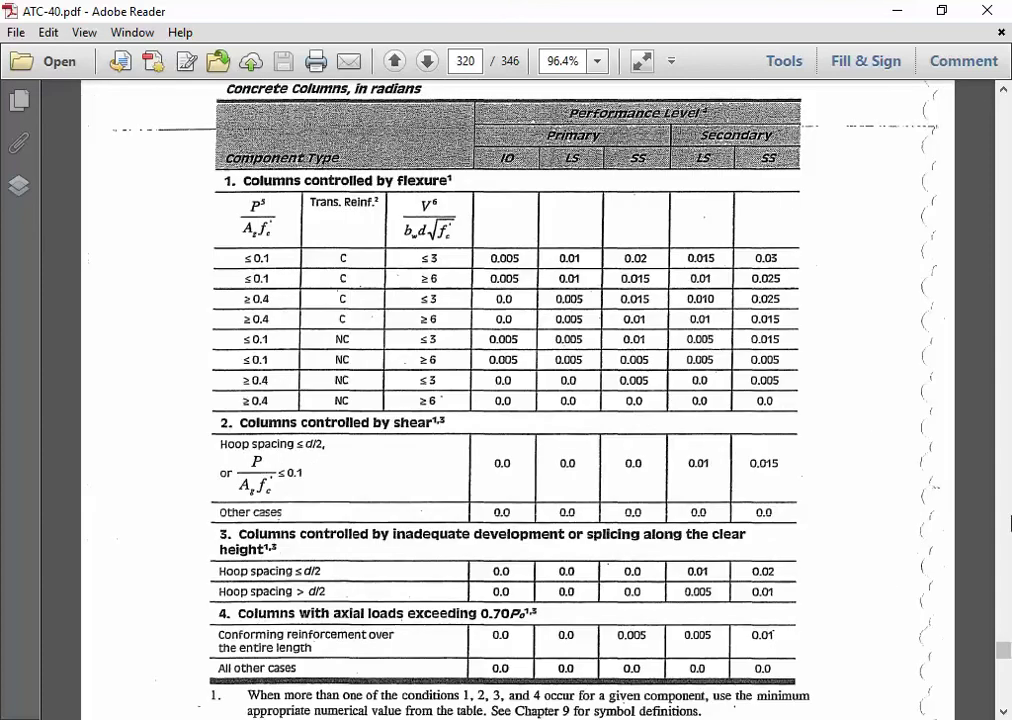
pyautogui.click(1008, 507)
pyautogui.click(1008, 507)
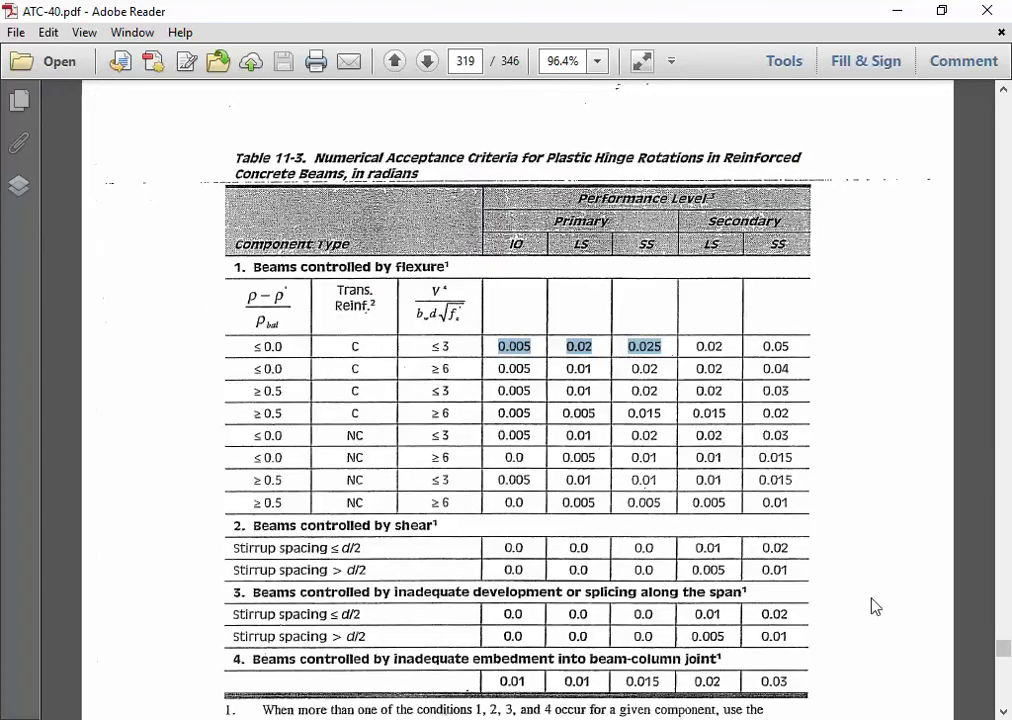
# Step: Highlight the first flexure-controlled beam row of Table 11-3 through the secondary LS value and switch back to SAP2000
pyautogui.click(479, 388)
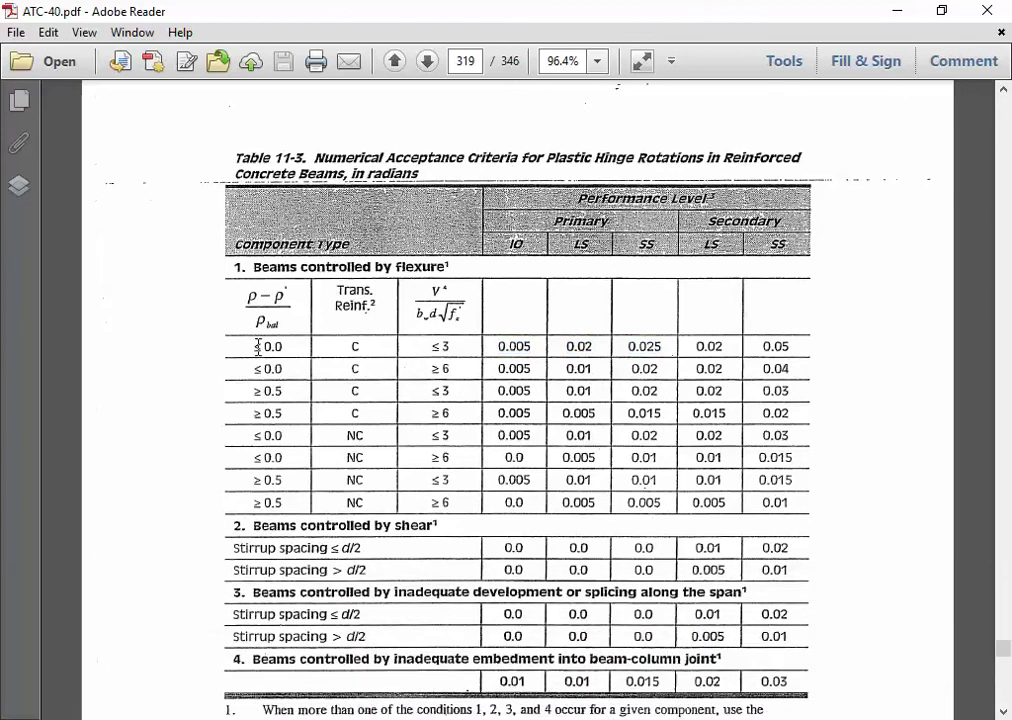
pyautogui.moveTo(258, 346); pyautogui.dragTo(712, 352)
pyautogui.click(497, 341)
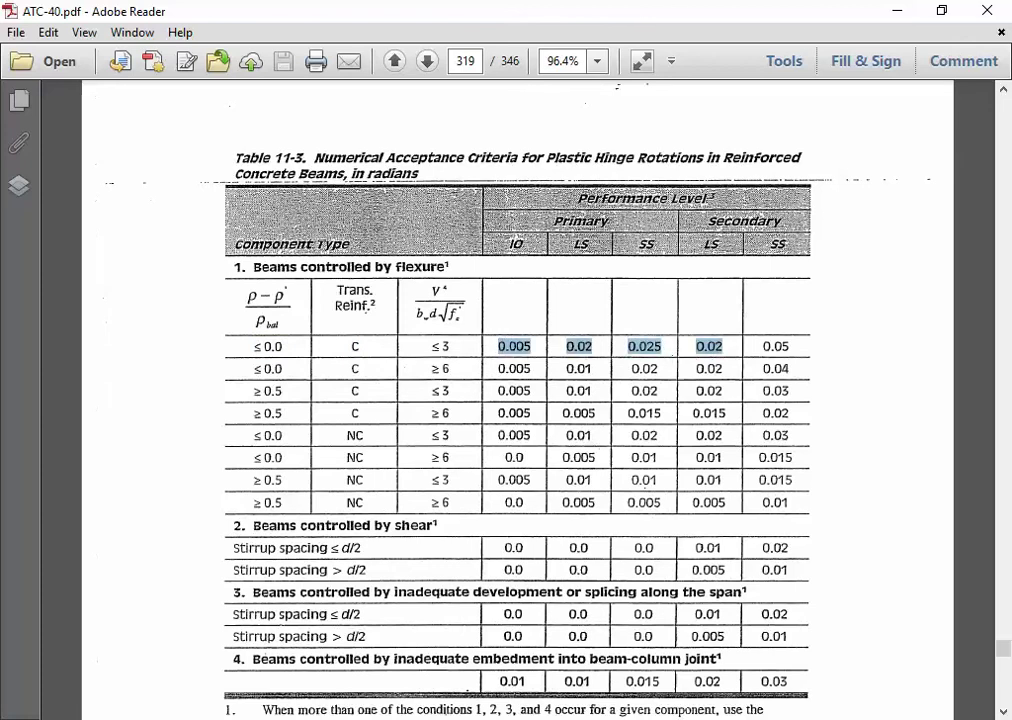
pyautogui.hotkey('alt', 'Tab')
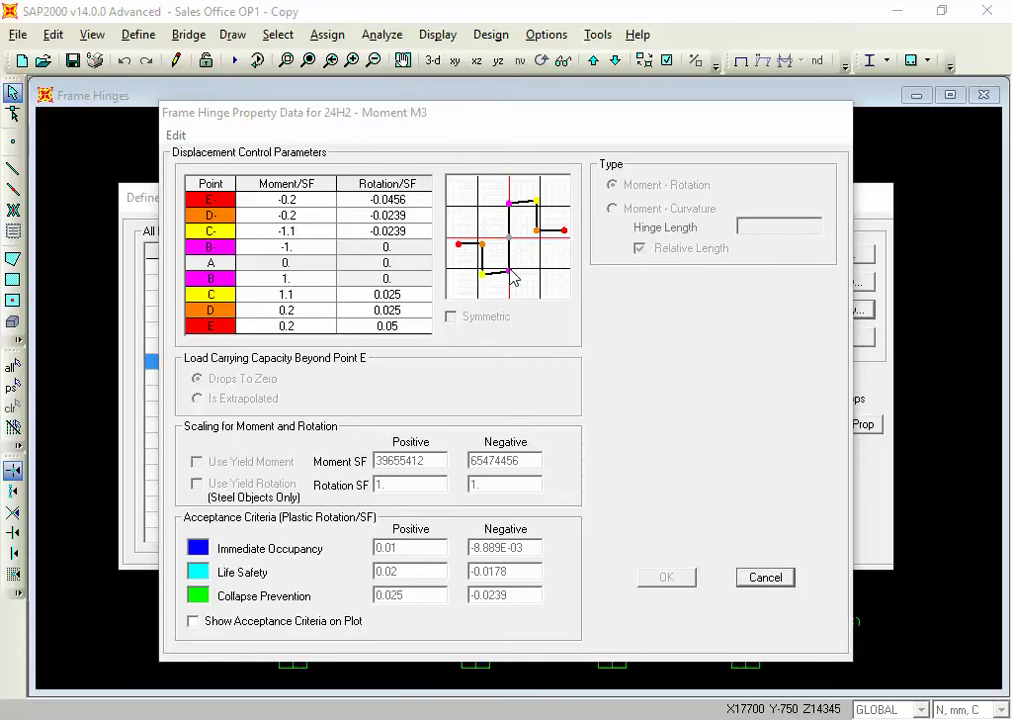
# Step: Show the acceptance criteria on hinge 24H2's plot, compare them with ATC-40 Table 11-3, and close the hinge data without changes
pyautogui.click(217, 630)
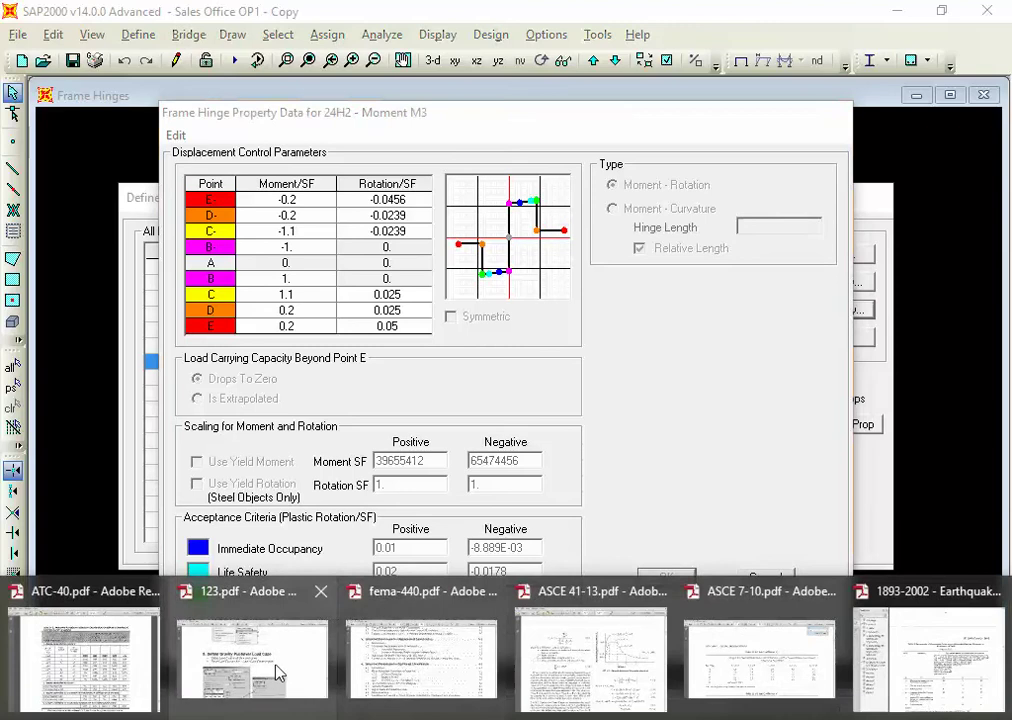
pyautogui.click(110, 676)
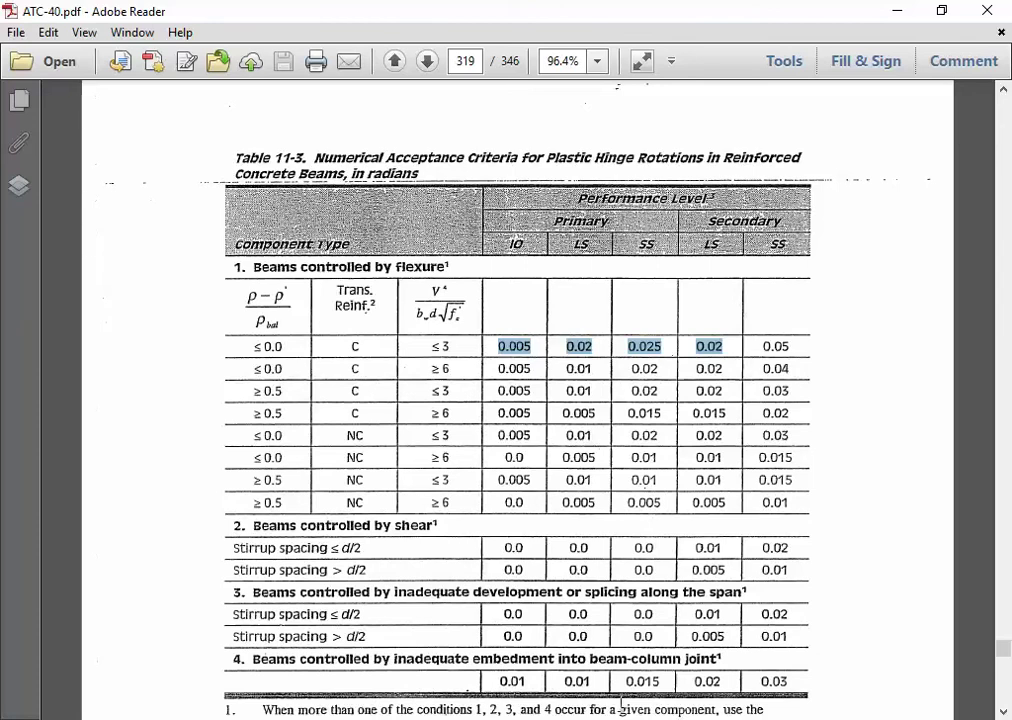
pyautogui.hotkey('alt', 'Tab')
pyautogui.hotkey('alt', 'Tab')
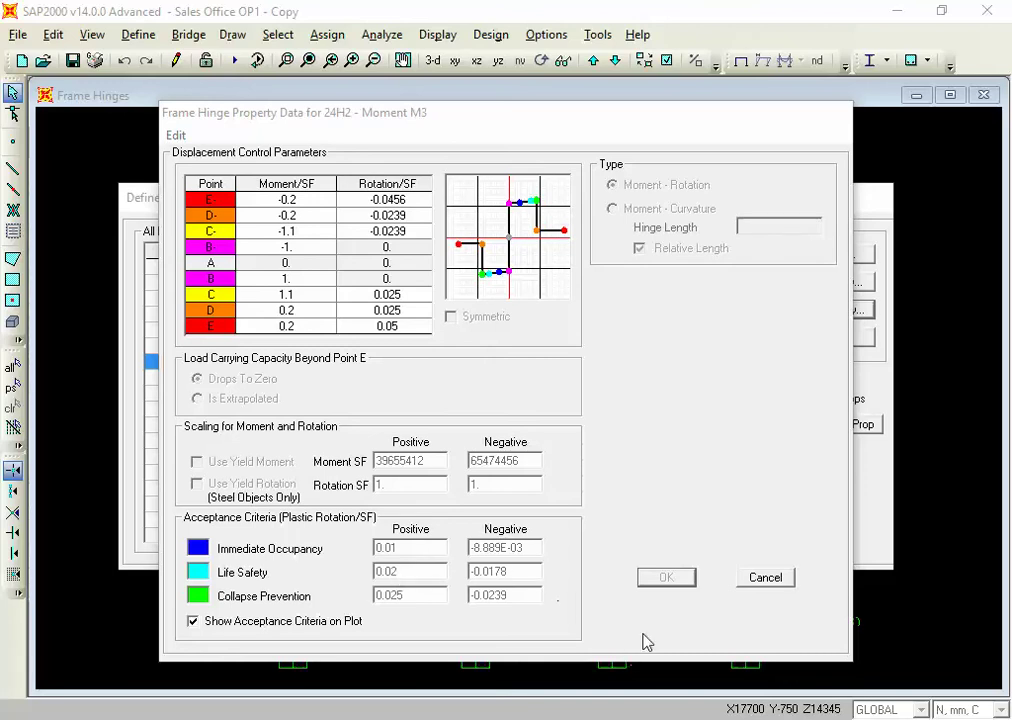
pyautogui.click(762, 582)
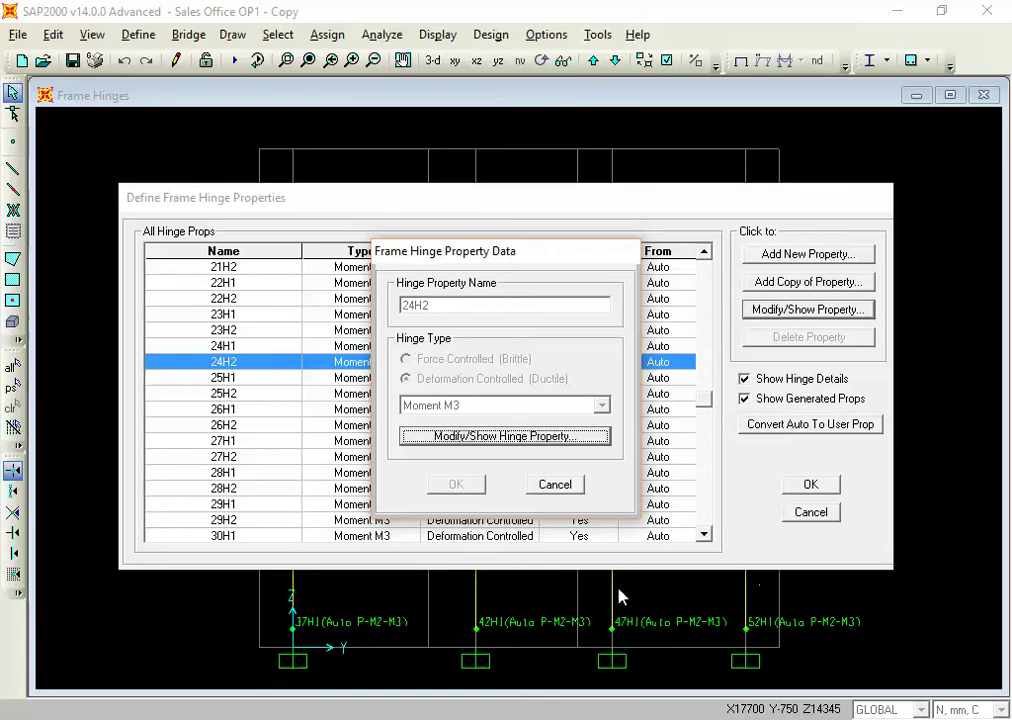
pyautogui.click(557, 486)
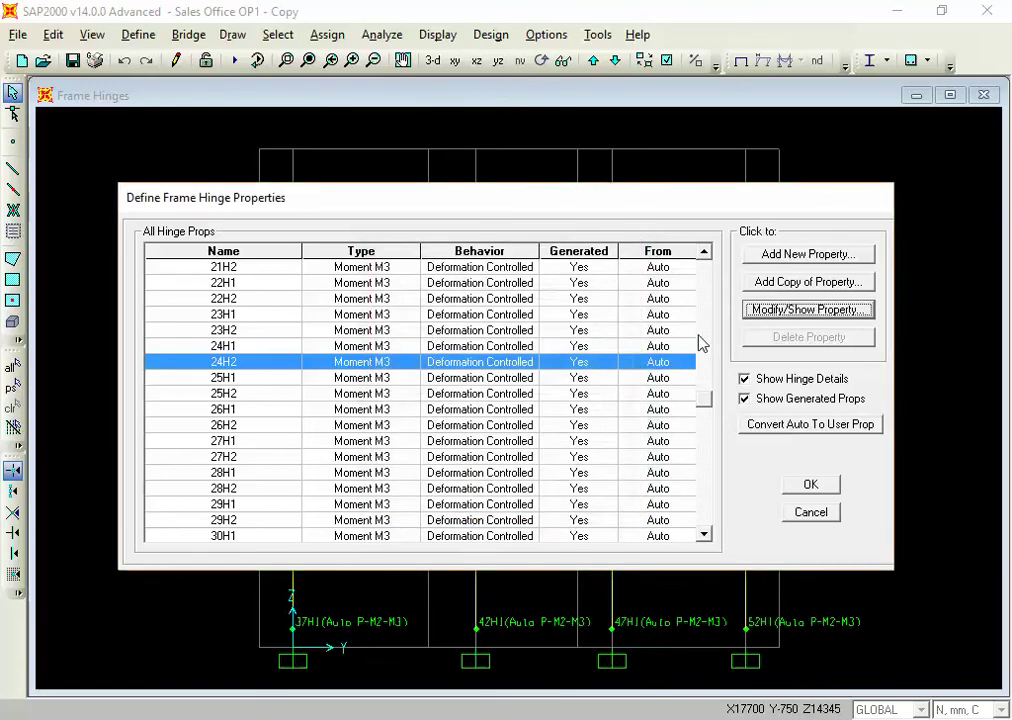
# Step: Examine the axial force values of generated column hinge 102H2, of type Interacting P-M2-M3, and close them without changes
pyautogui.scroll(3, 706, 344)
pyautogui.moveTo(707, 390); pyautogui.dragTo(707, 316)
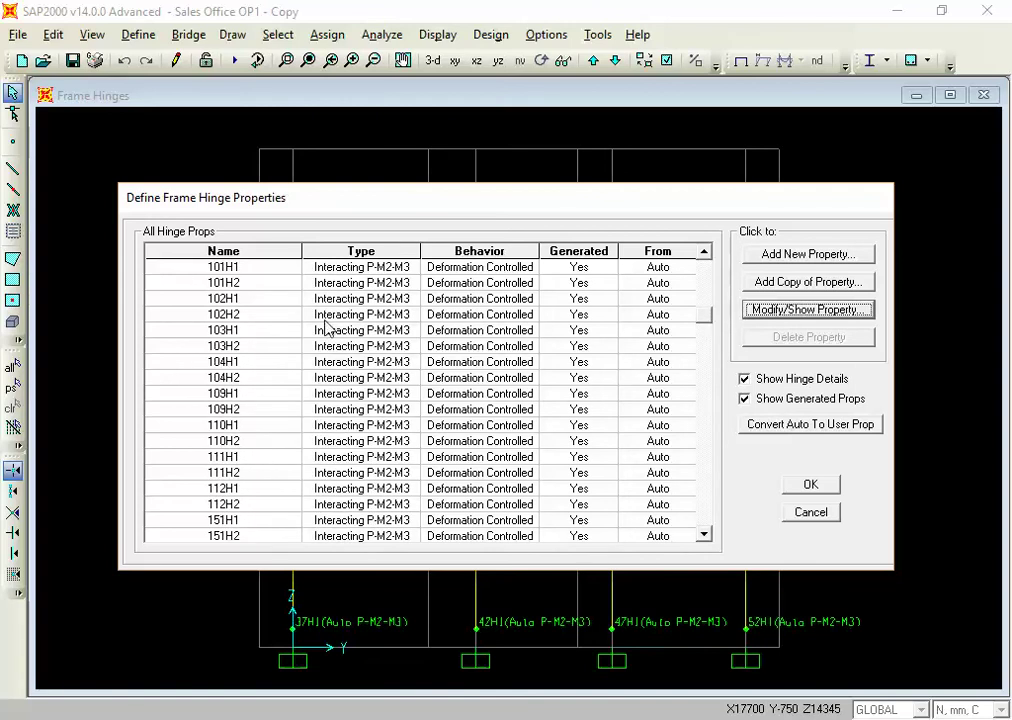
pyautogui.click(323, 314)
pyautogui.click(777, 310)
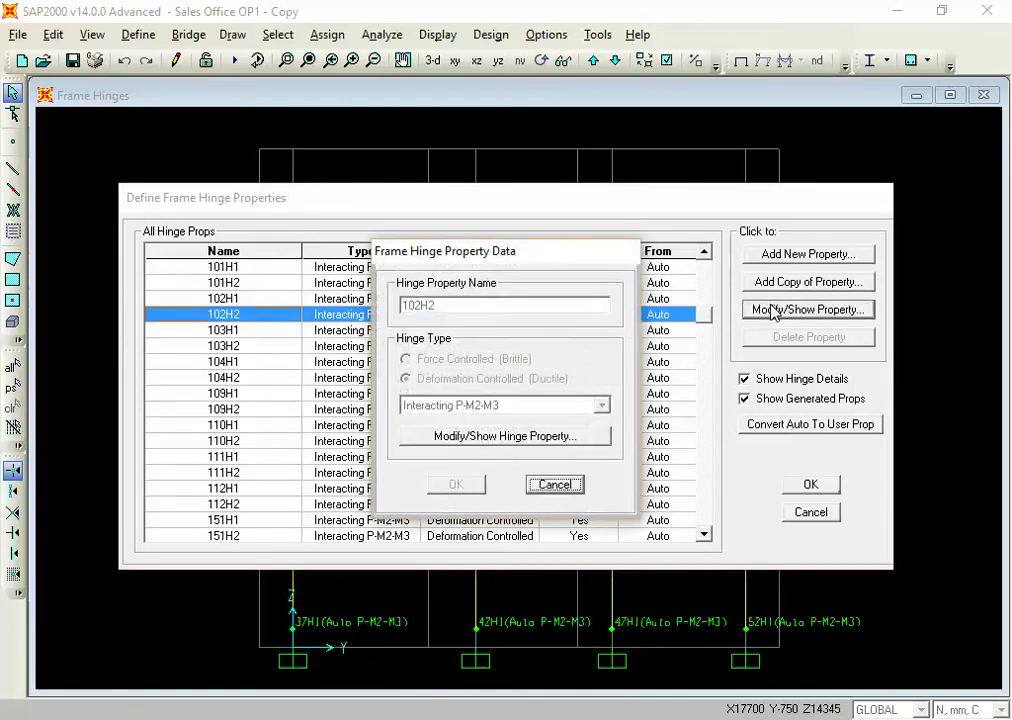
pyautogui.click(486, 445)
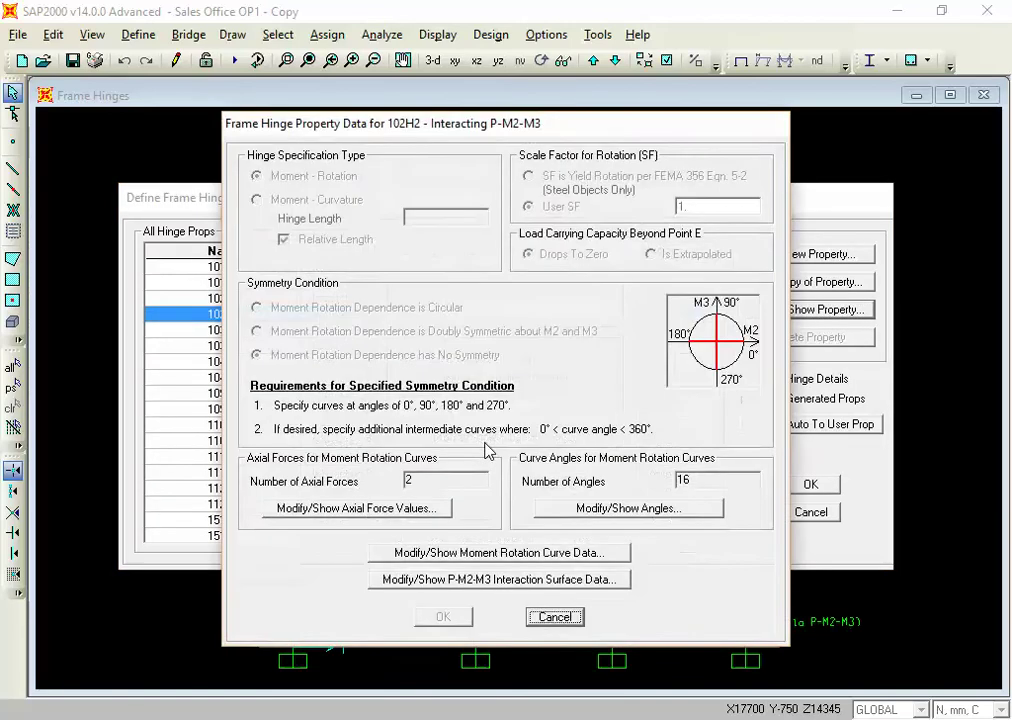
pyautogui.click(411, 510)
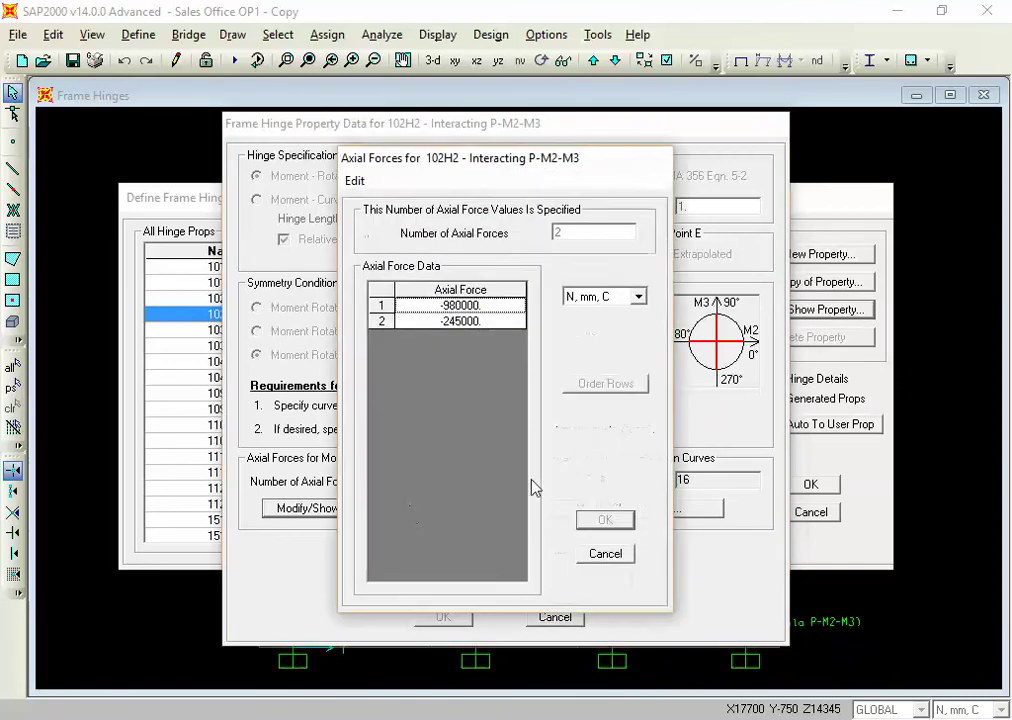
pyautogui.click(603, 555)
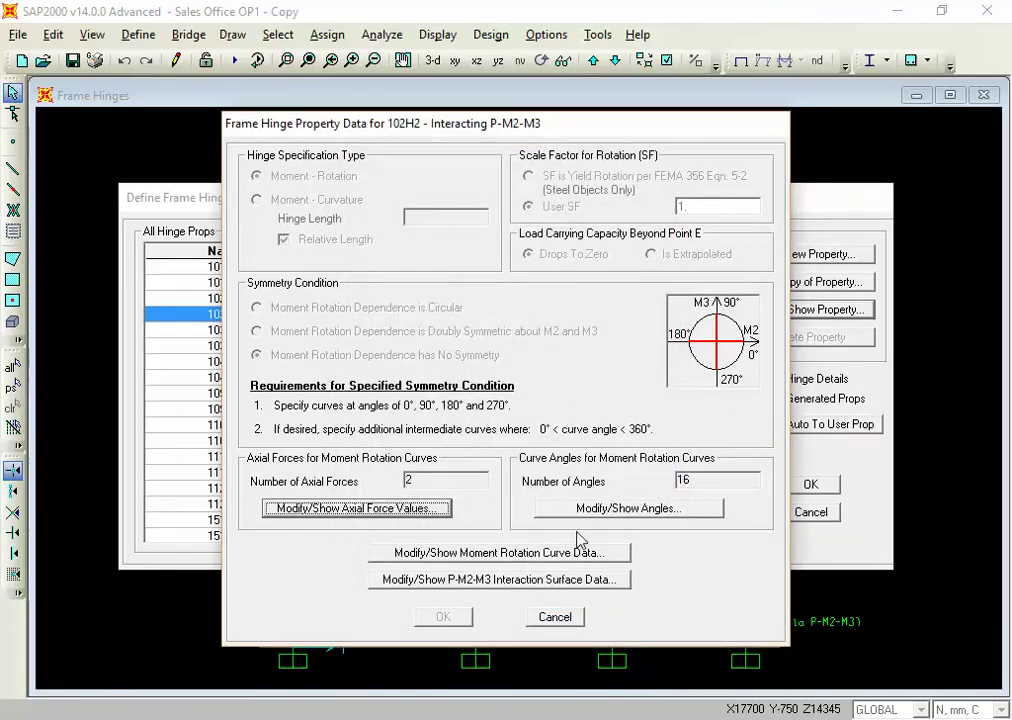
# Step: Examine hinge 102H2's user-defined P-M2-M3 interaction surface and close all of its hinge data without changes
pyautogui.click(499, 592)
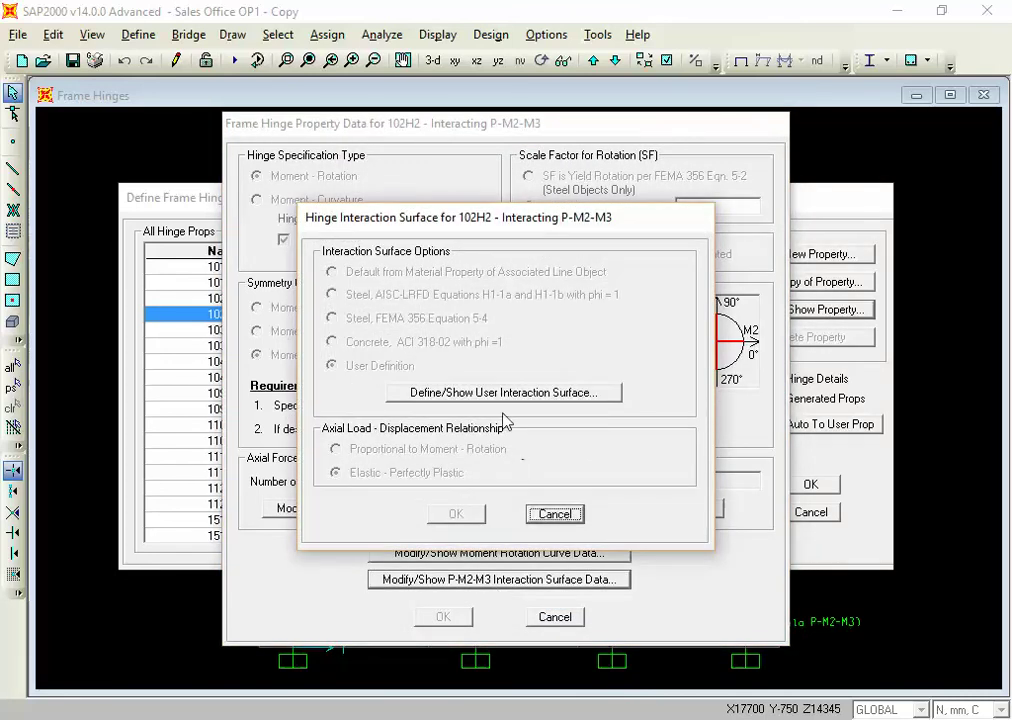
pyautogui.click(500, 394)
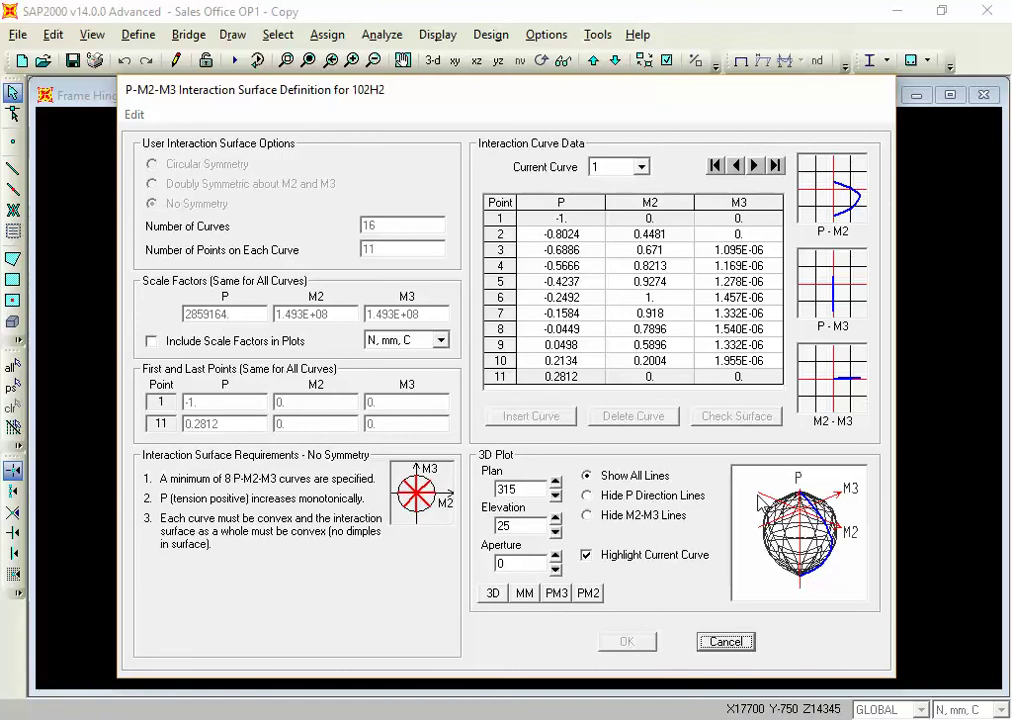
pyautogui.click(742, 645)
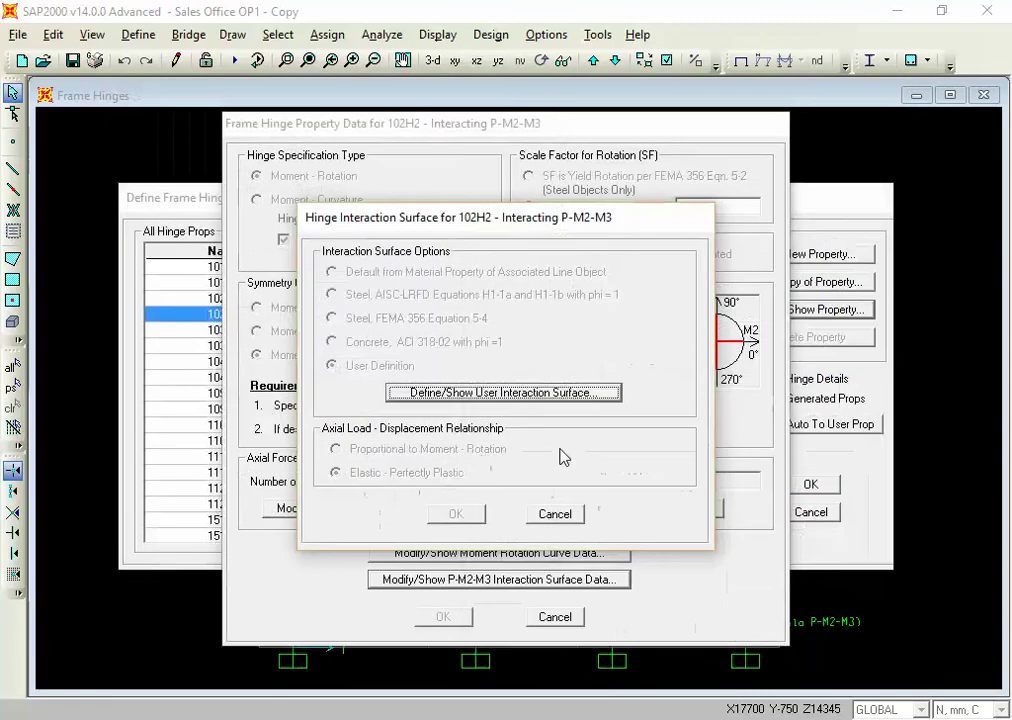
pyautogui.click(558, 516)
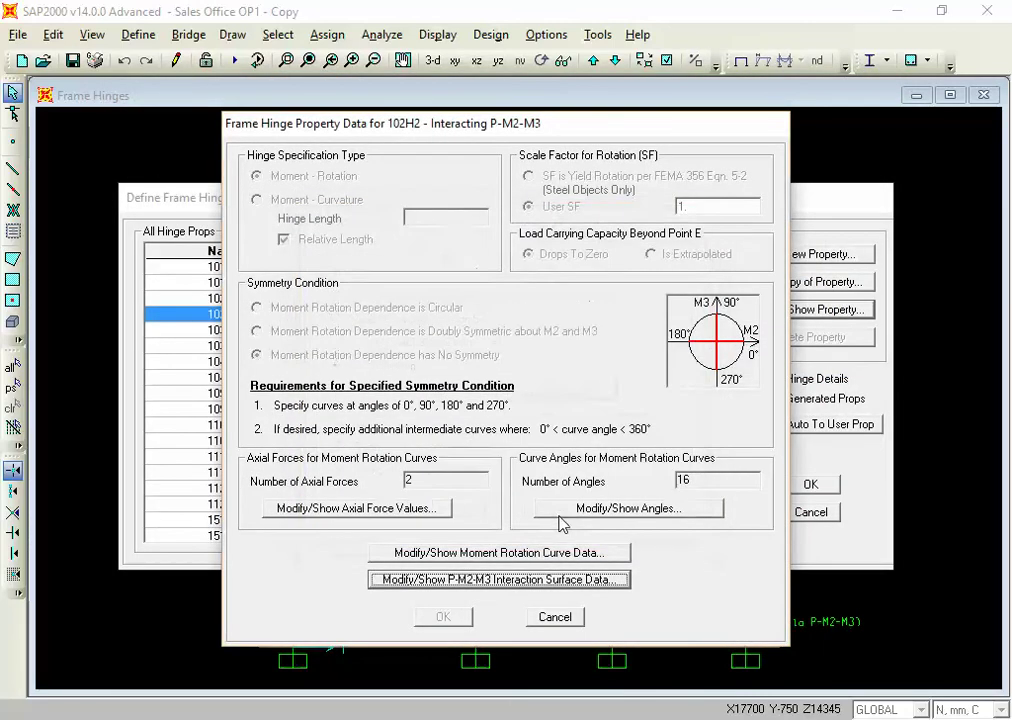
pyautogui.click(561, 624)
pyautogui.click(555, 482)
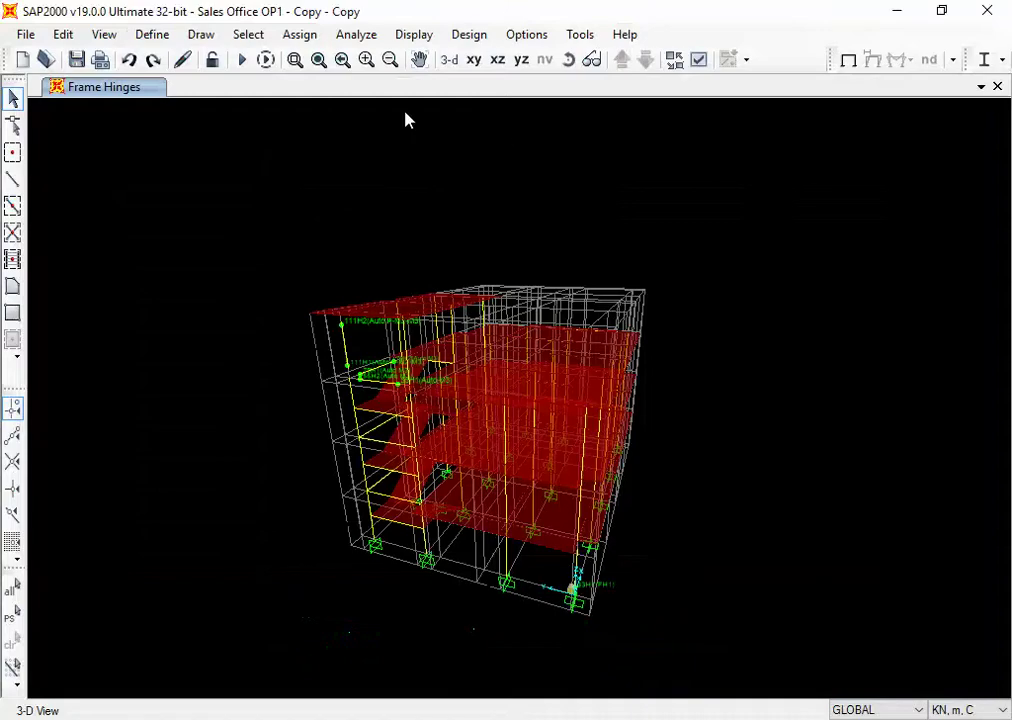
# Step: In the SAP2000 v19 model, list the frame hinge properties with hinge details and generated properties shown
pyautogui.click(152, 35)
pyautogui.moveTo(202, 100)
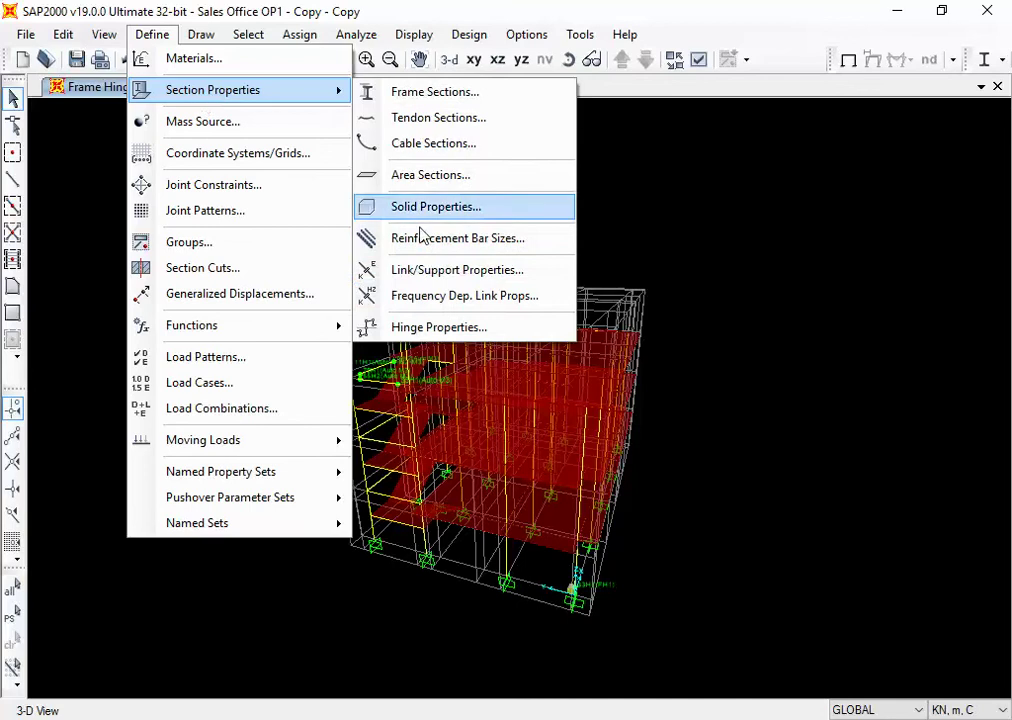
pyautogui.click(400, 333)
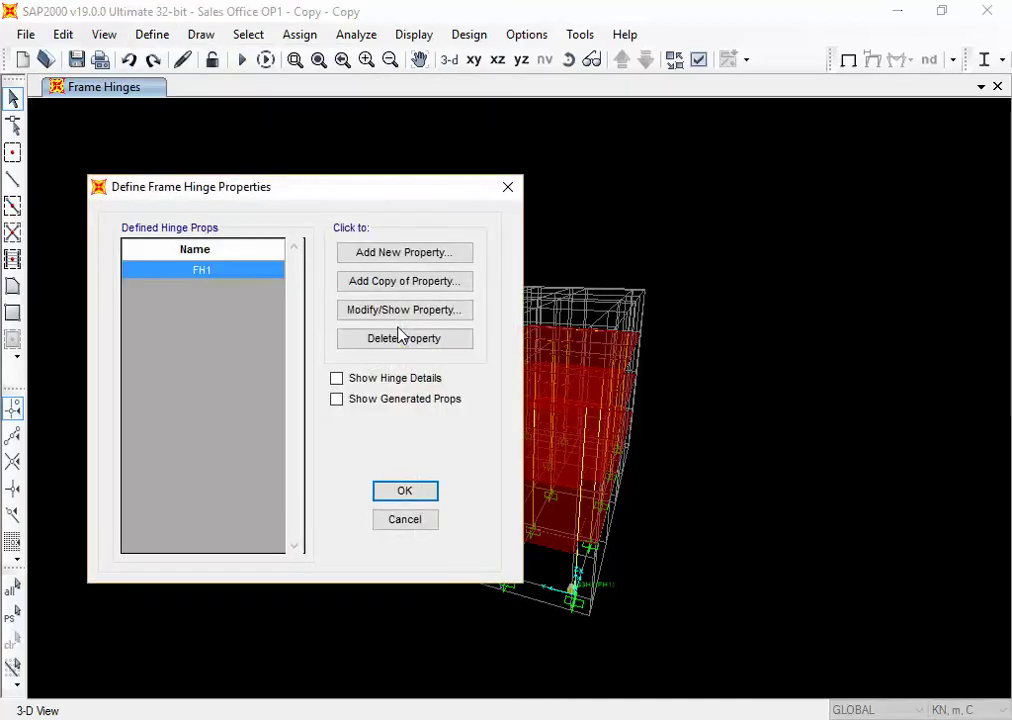
pyautogui.click(338, 380)
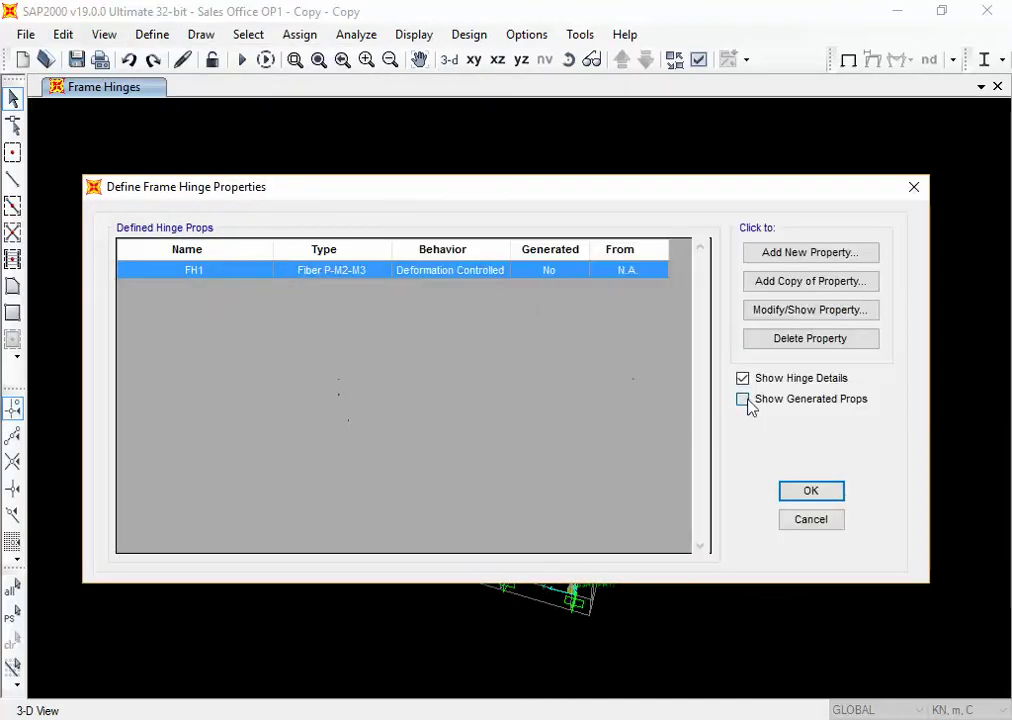
pyautogui.click(742, 399)
# Step: Examine Moment M3 hinge 55H2 with its acceptance criteria shown on the plot, and close its data without changes
pyautogui.click(350, 361)
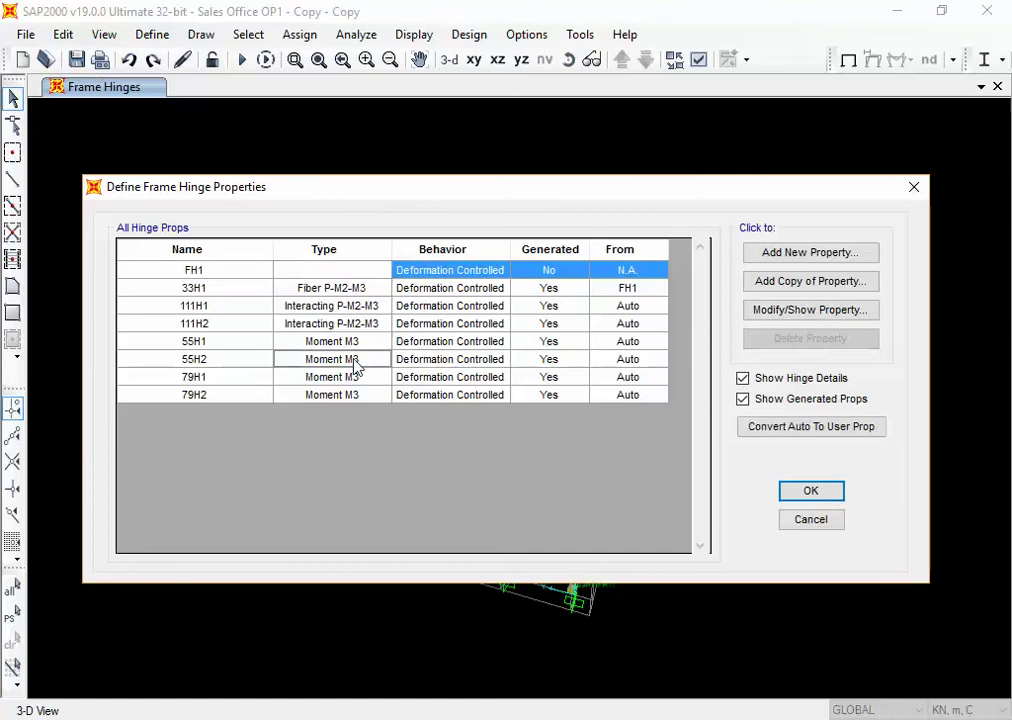
pyautogui.click(810, 318)
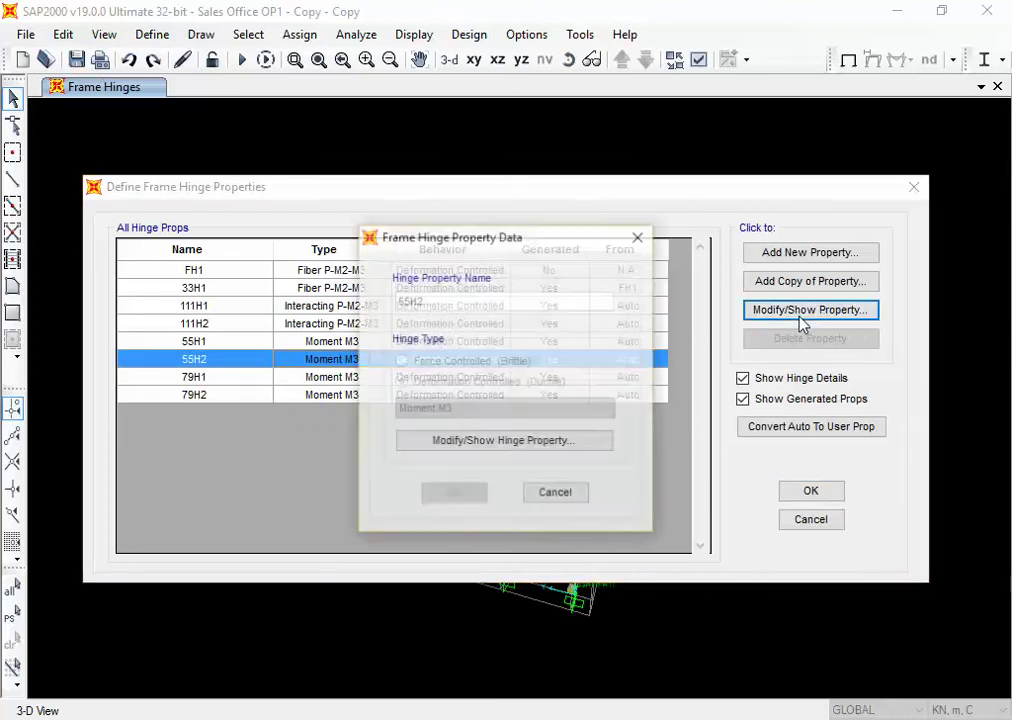
pyautogui.click(465, 445)
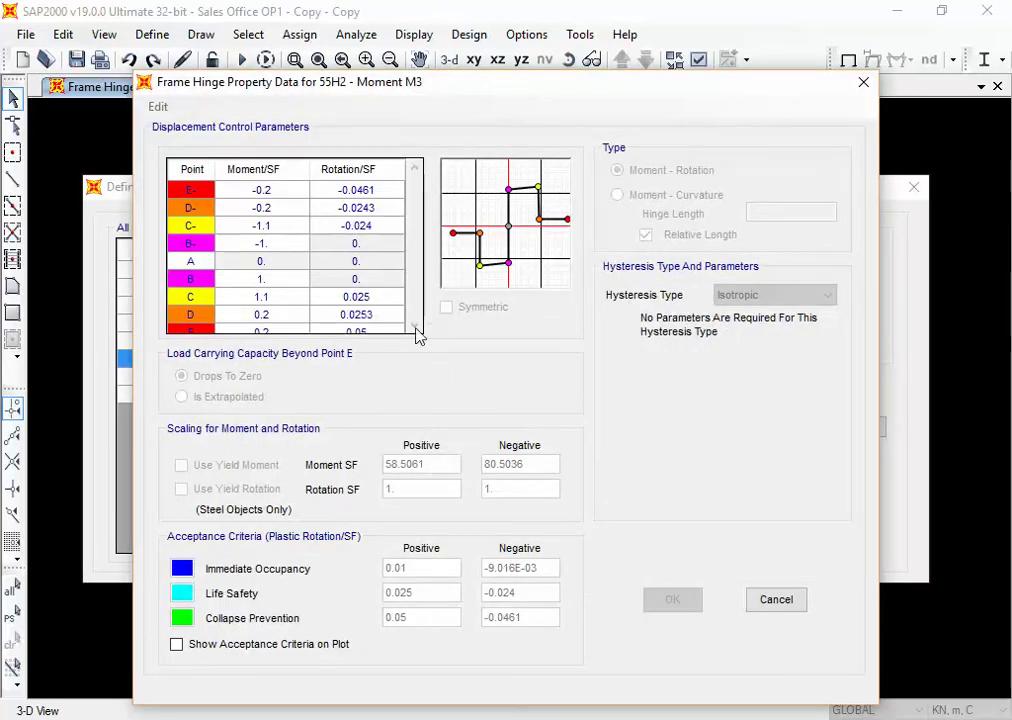
pyautogui.click(175, 645)
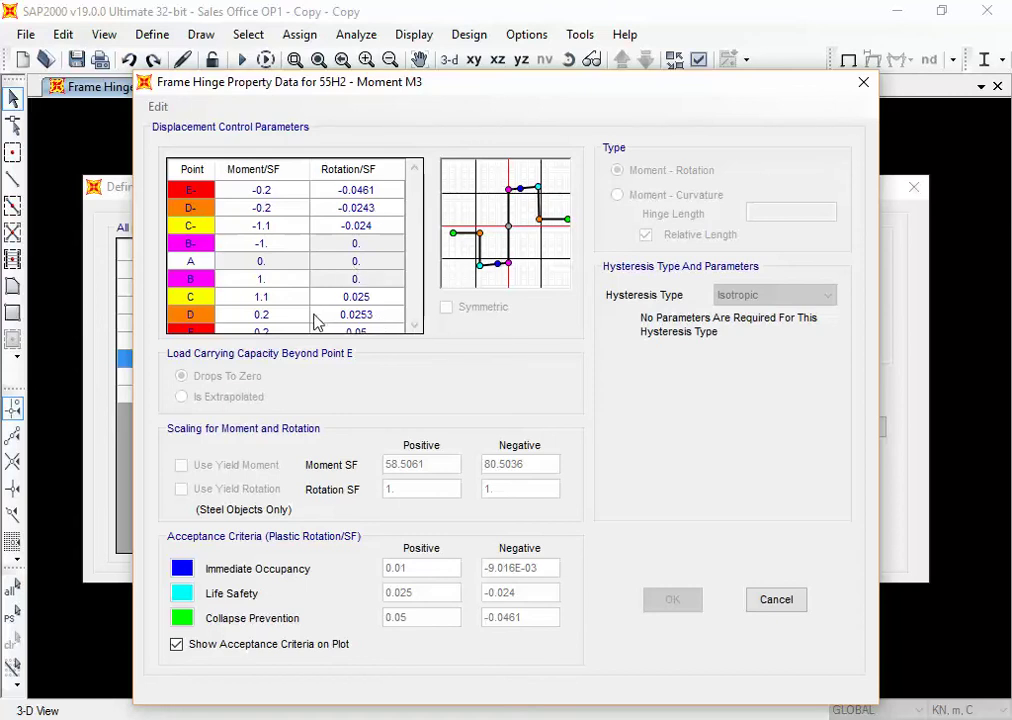
pyautogui.click(780, 603)
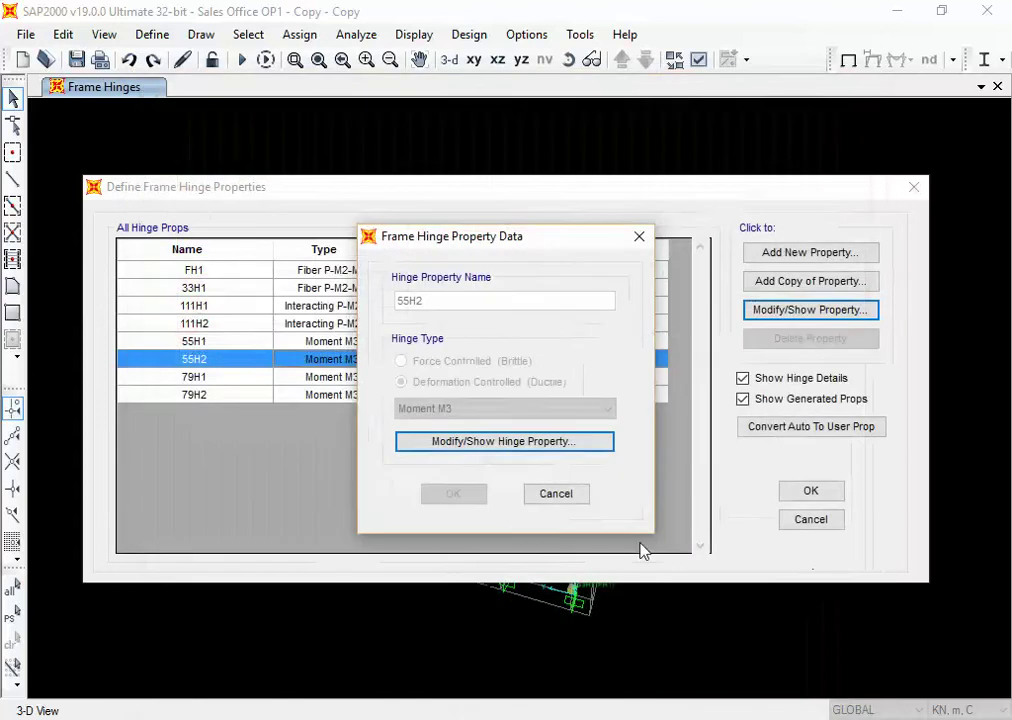
pyautogui.click(555, 494)
# Step: Open the property data of Moment M3 hinge 79H1 and show its acceptance criteria on the plot
pyautogui.click(350, 377)
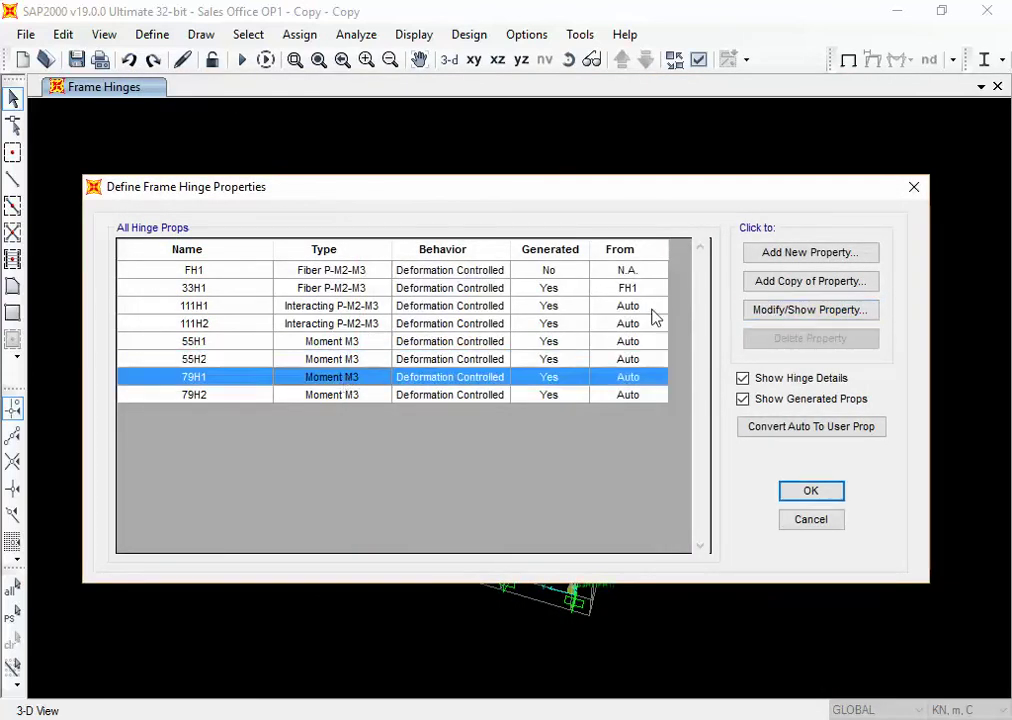
pyautogui.click(822, 316)
pyautogui.click(529, 443)
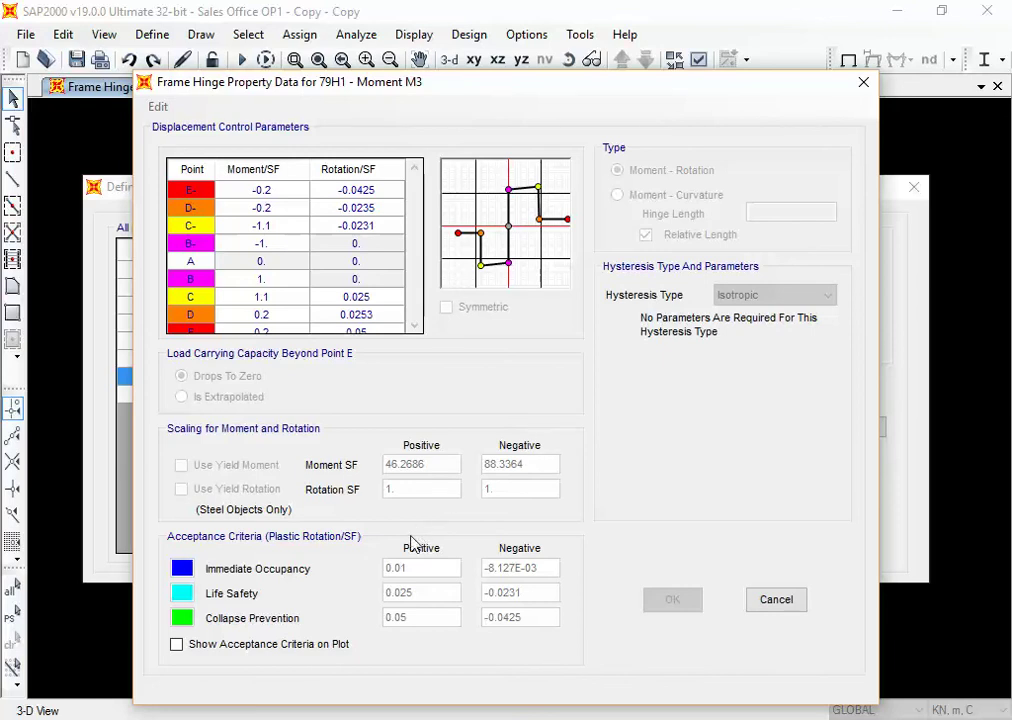
pyautogui.click(179, 646)
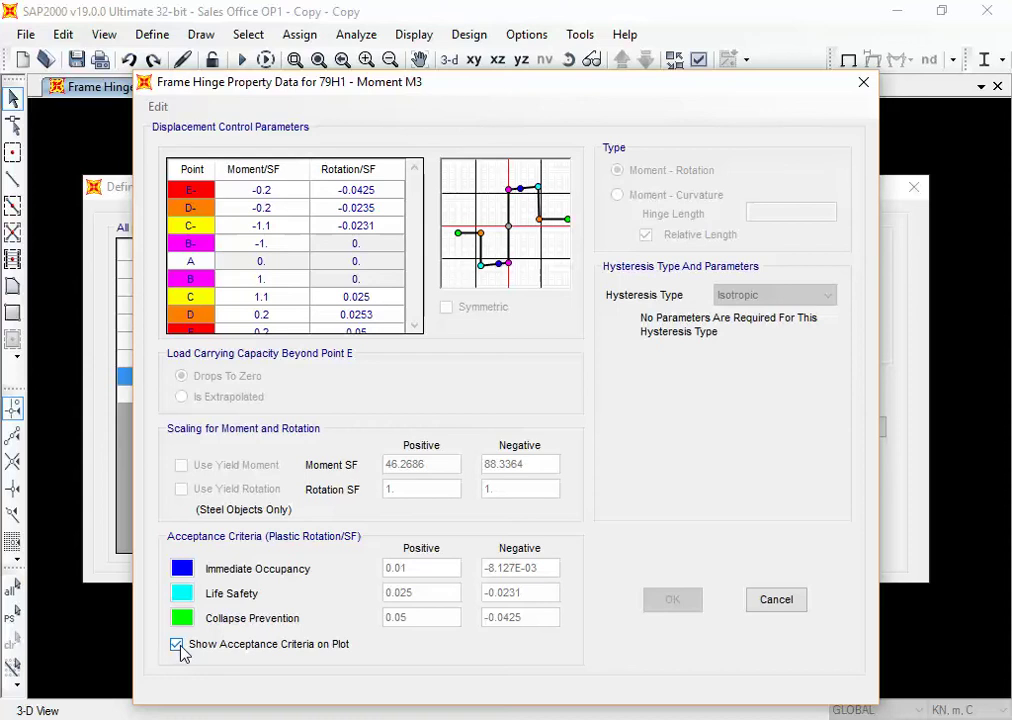